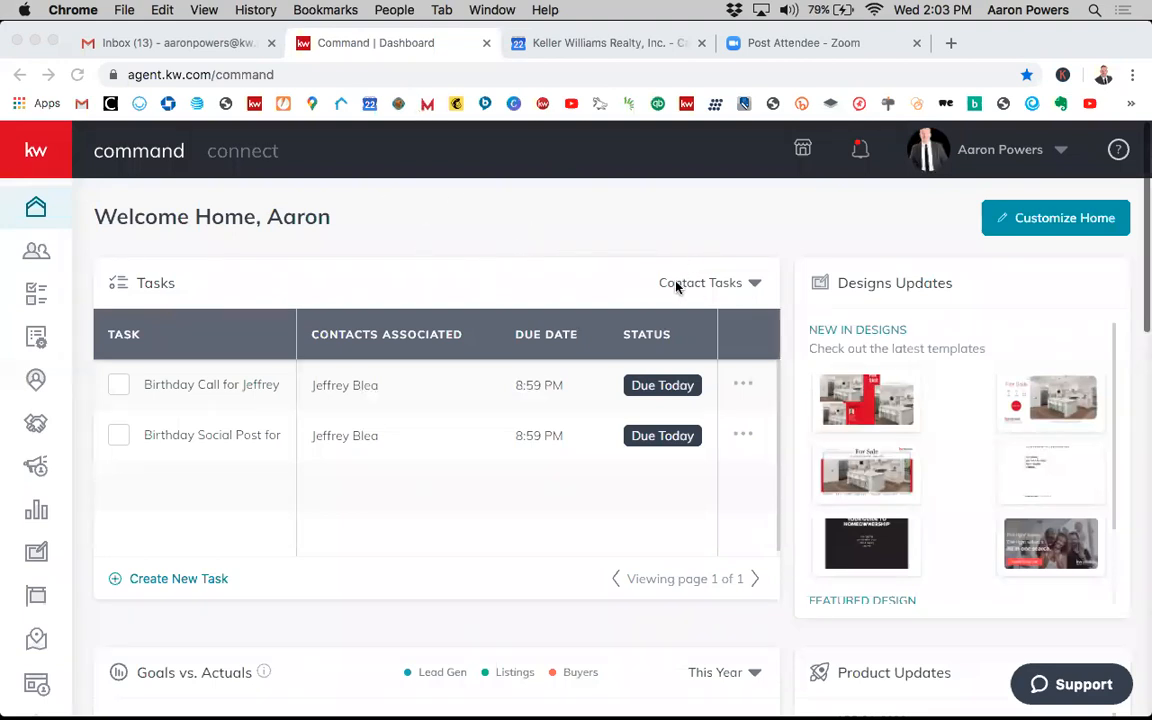
- Open the account Settings page from the profile menu
key(super+Tab)
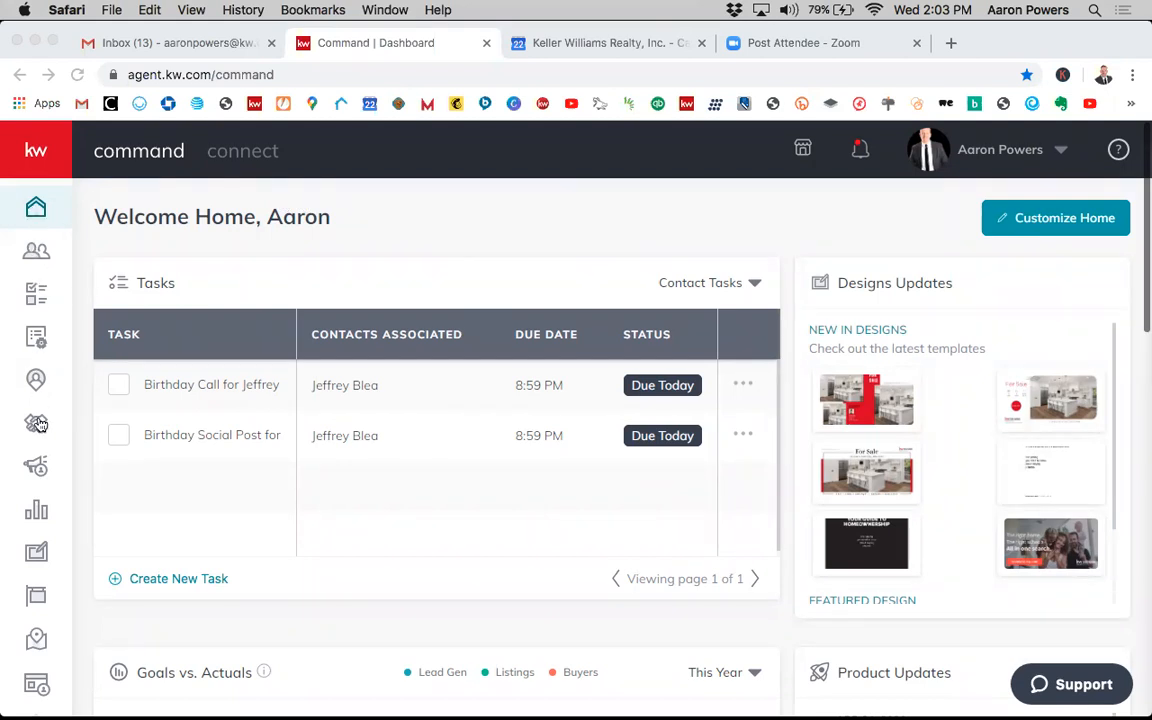
click(41, 483)
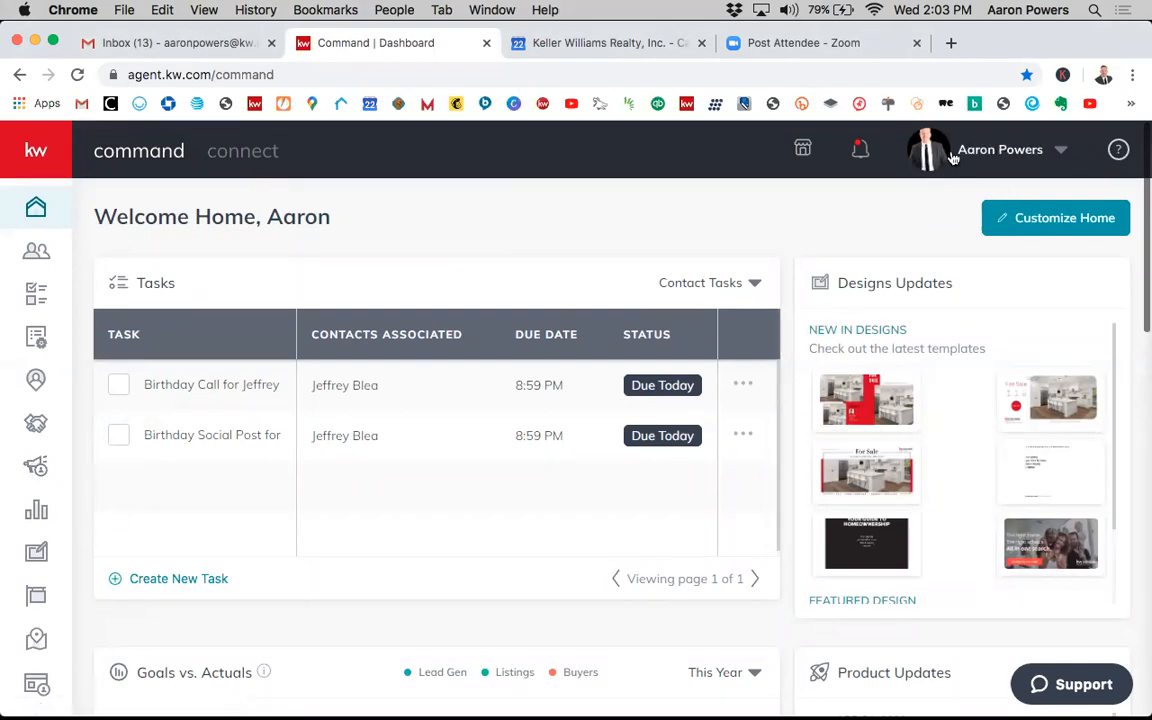
click(1003, 152)
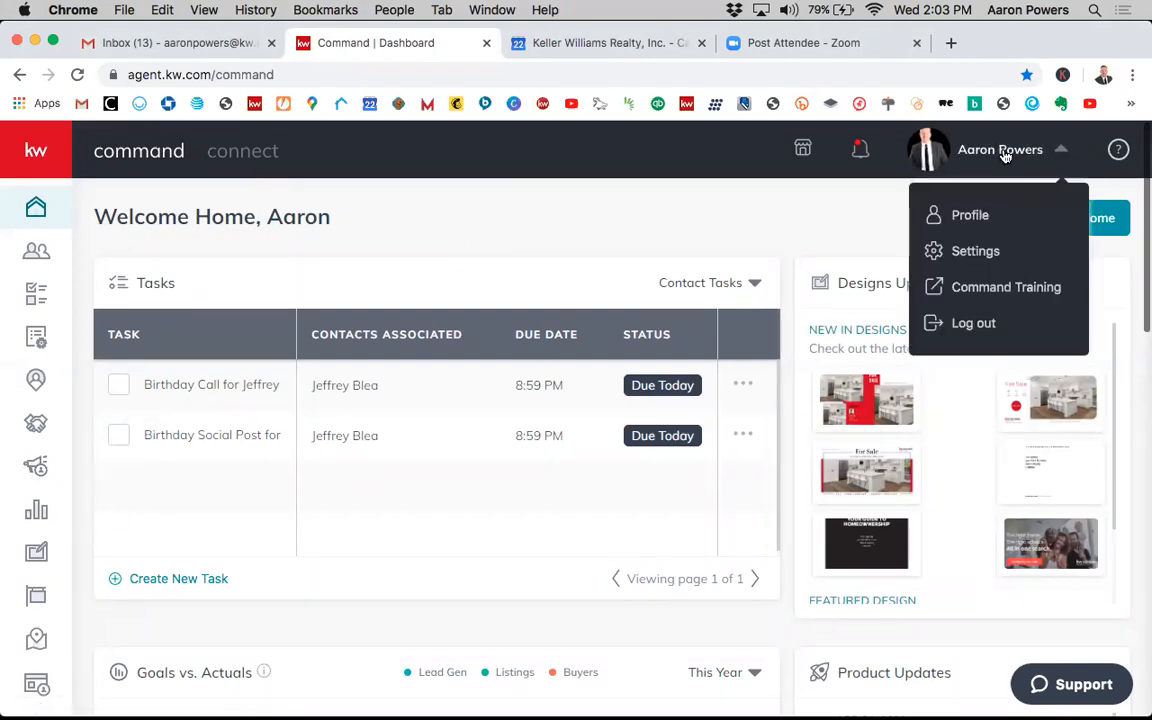
click(989, 254)
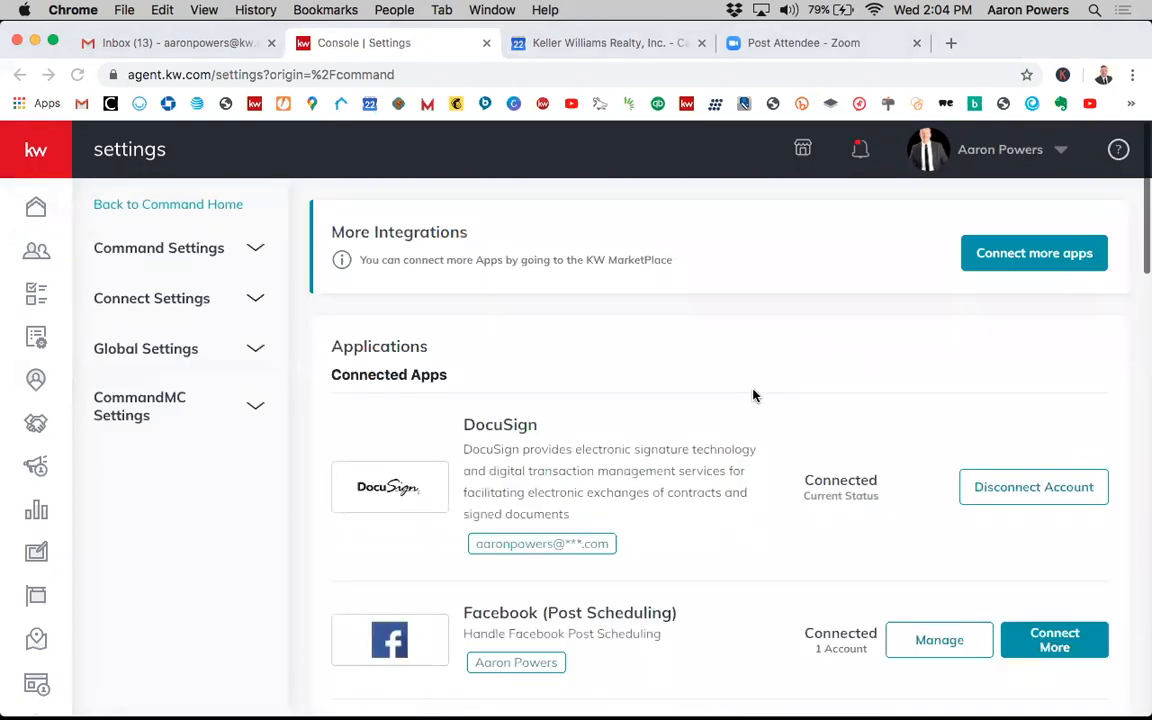
- Examine the connected applications list, such as DocuSign, Facebook, Porch, Google Calendar and Gmail
scroll(802, 453, down, 3)
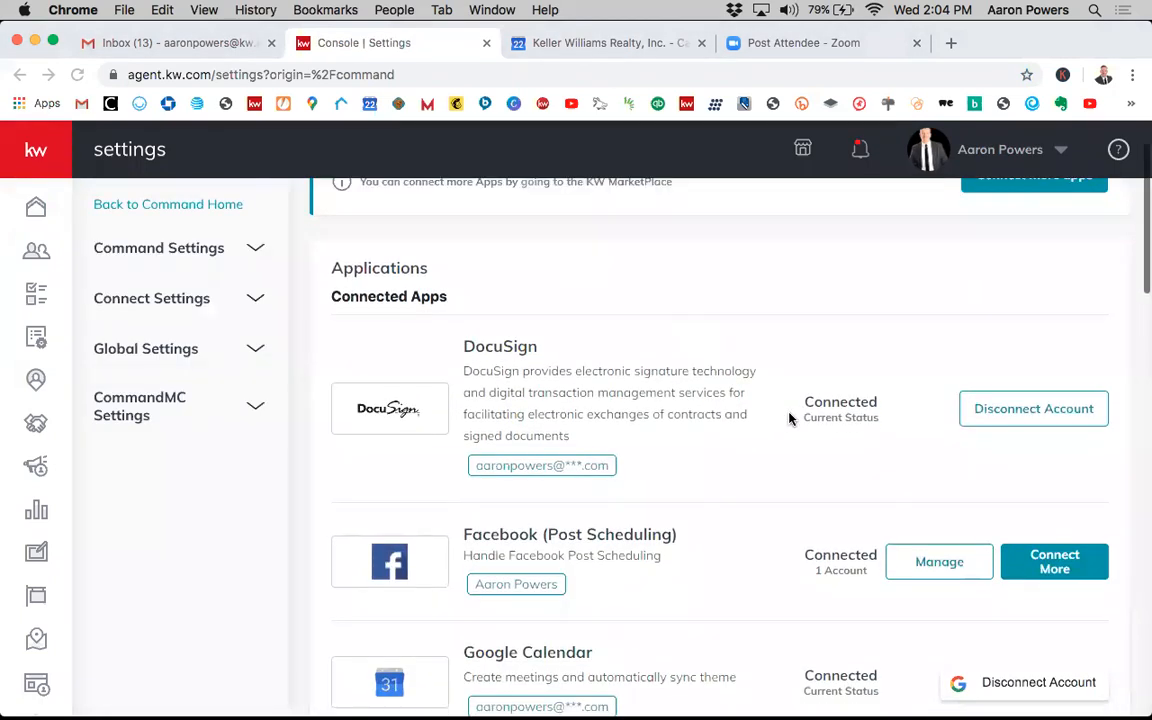
scroll(750, 403, down, 2)
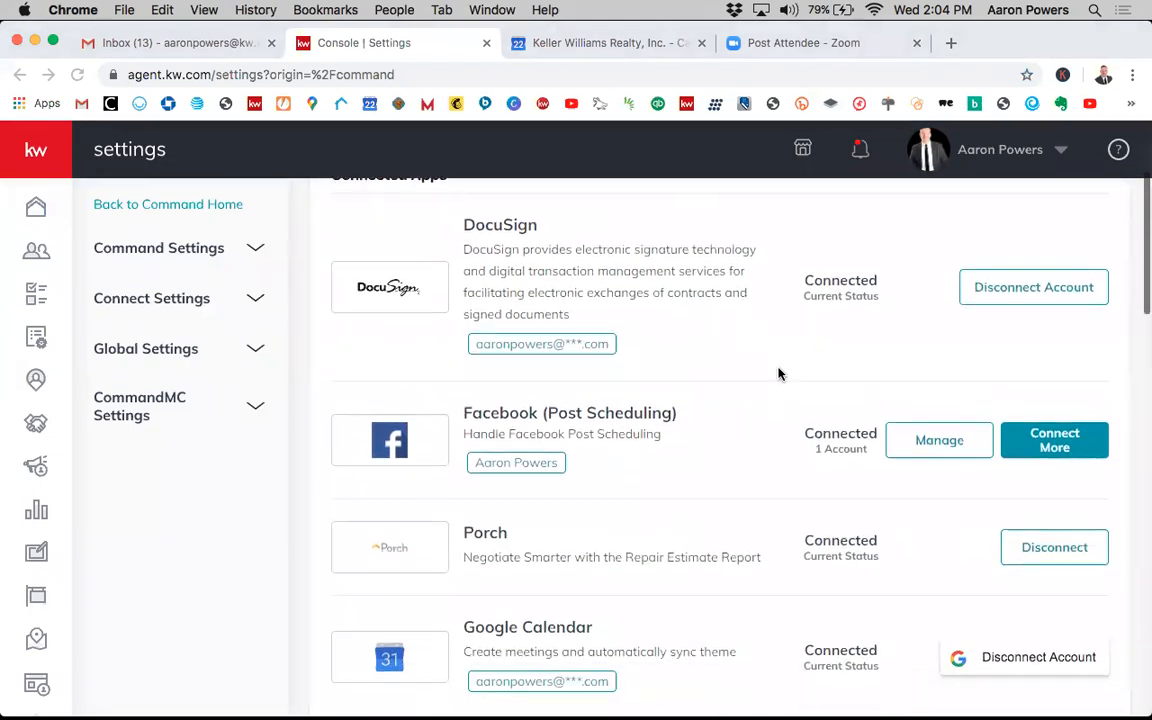
scroll(753, 321, up, 3)
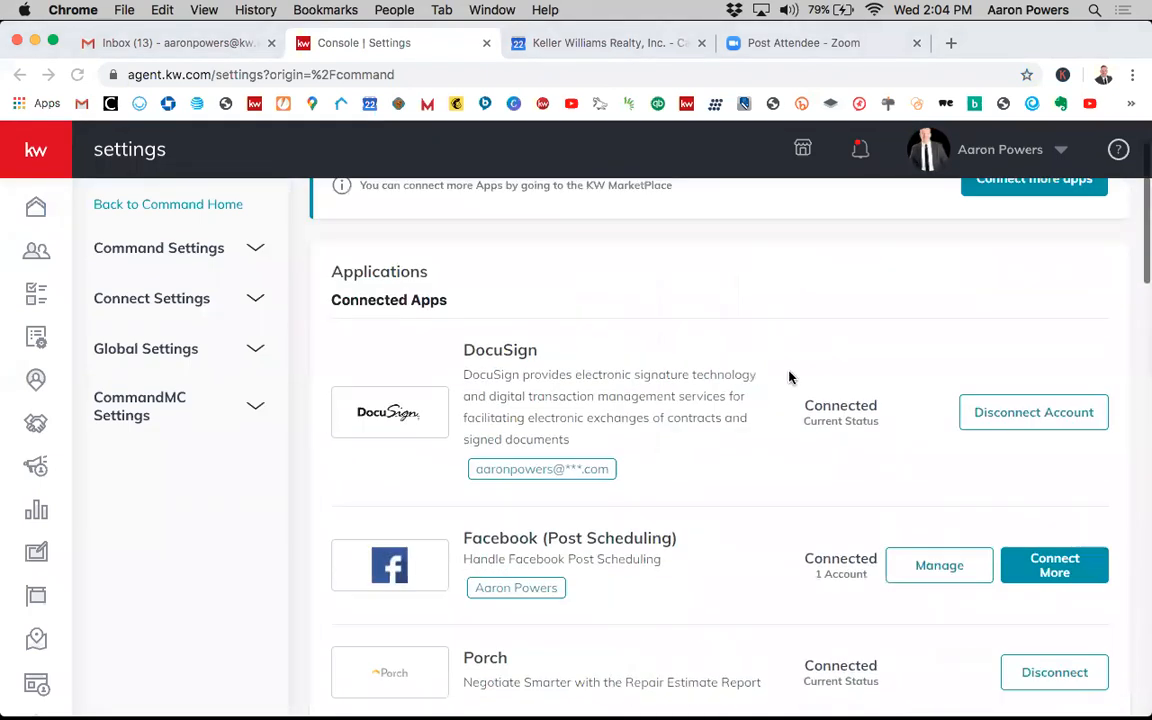
scroll(789, 377, up, 2)
scroll(823, 463, down, 1)
scroll(758, 514, down, 3)
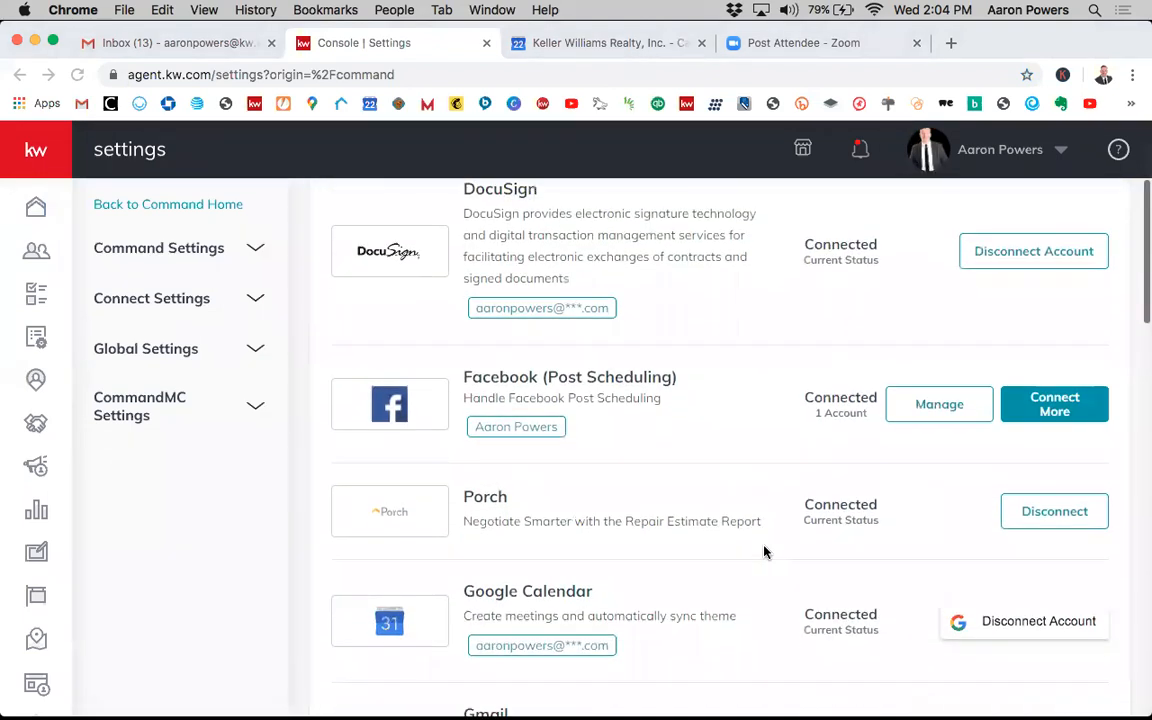
scroll(764, 551, down, 2)
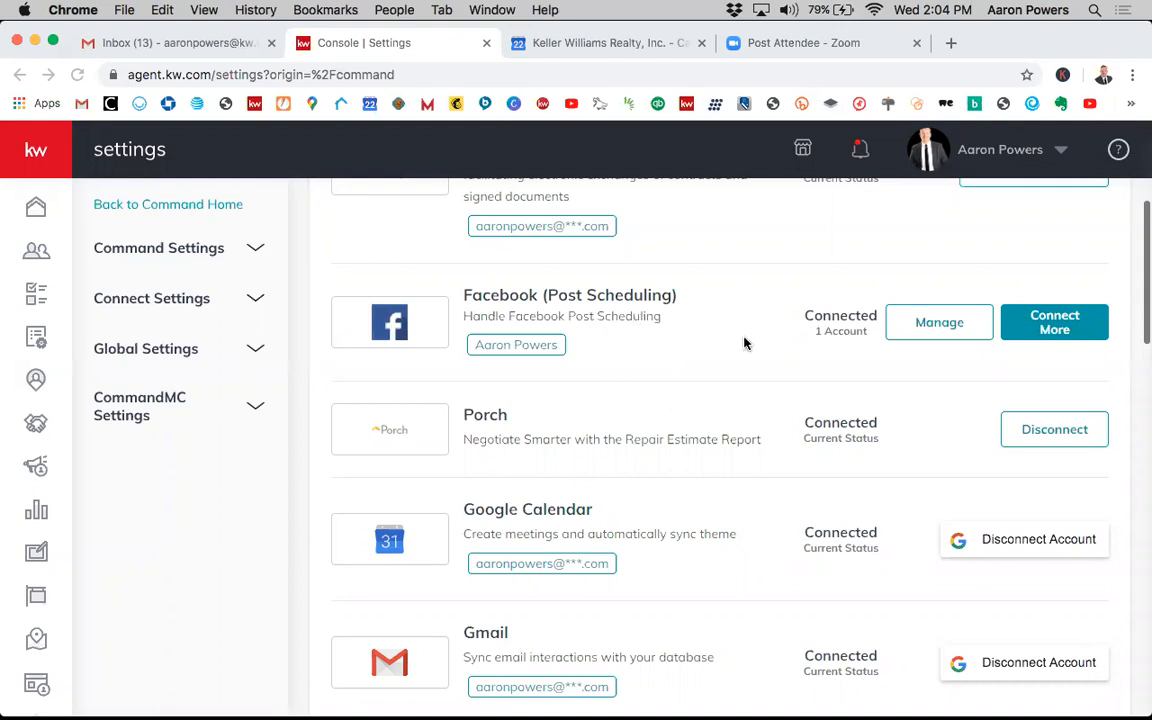
scroll(744, 343, up, 1)
scroll(740, 400, down, 1)
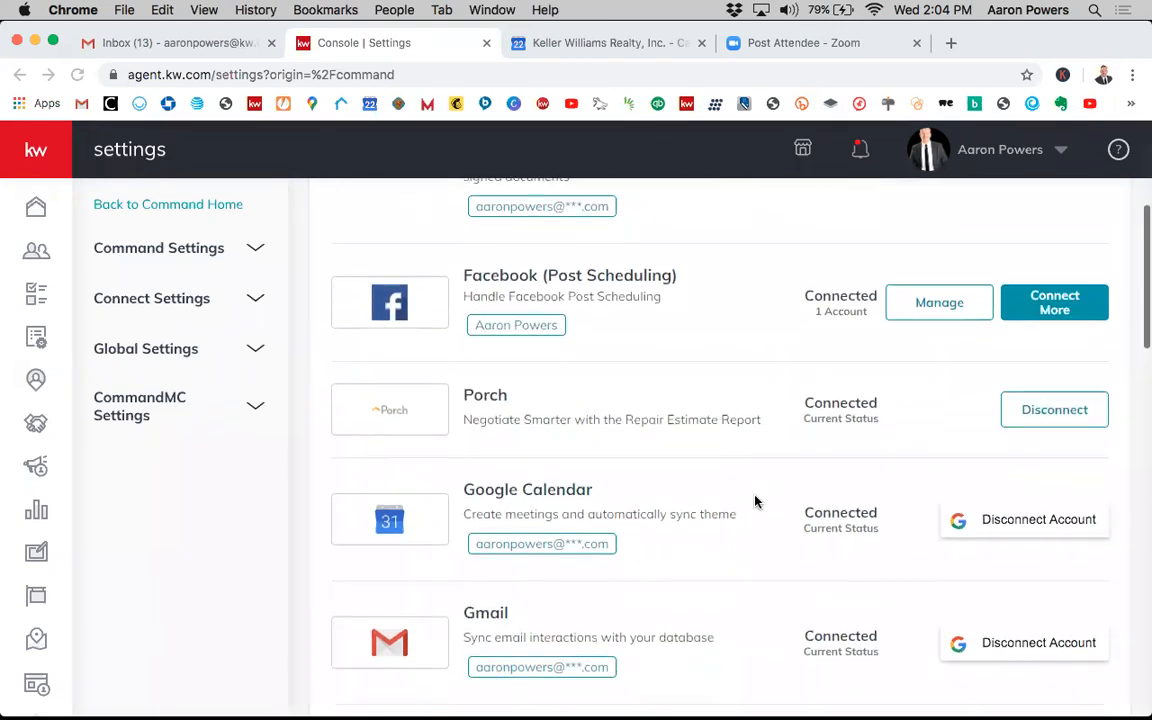
scroll(720, 540, down, 1)
scroll(718, 480, up, 2)
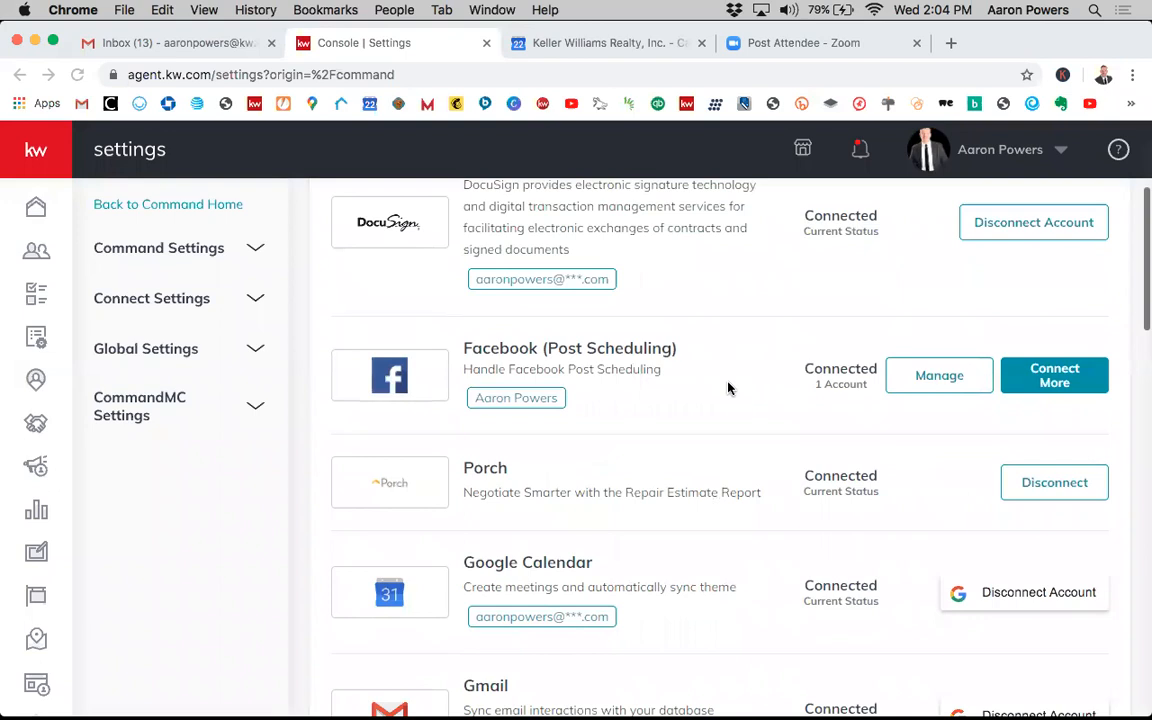
scroll(733, 360, up, 1)
scroll(753, 434, down, 2)
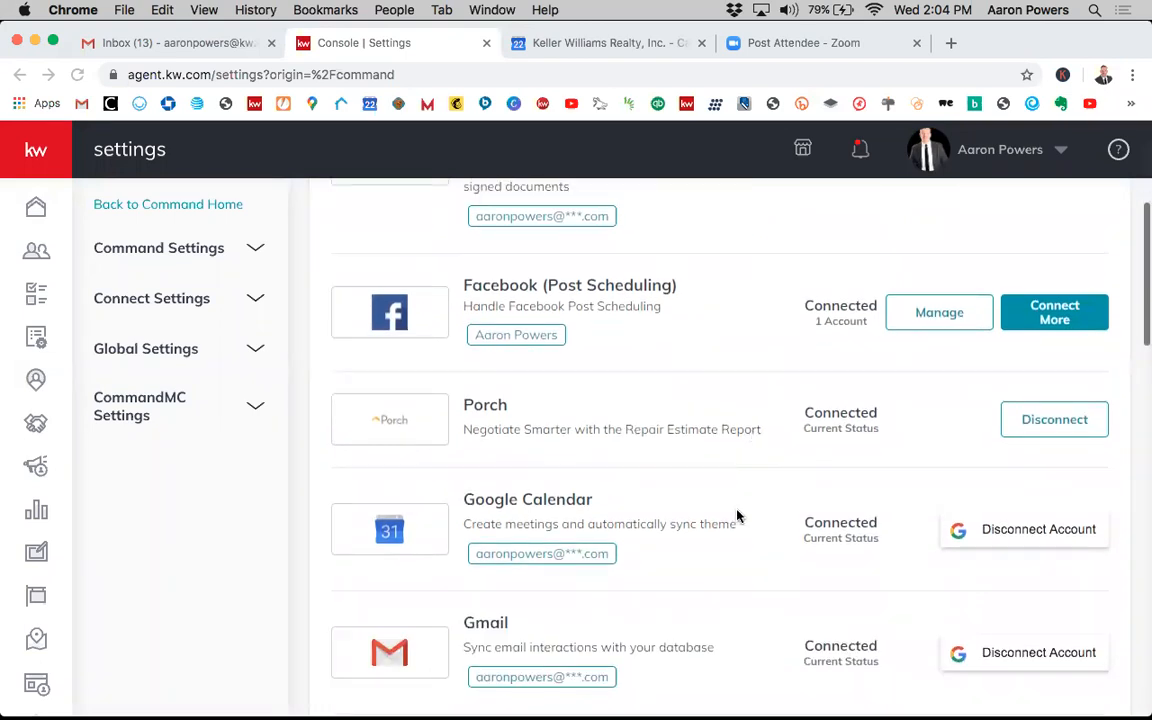
scroll(736, 505, down, 5)
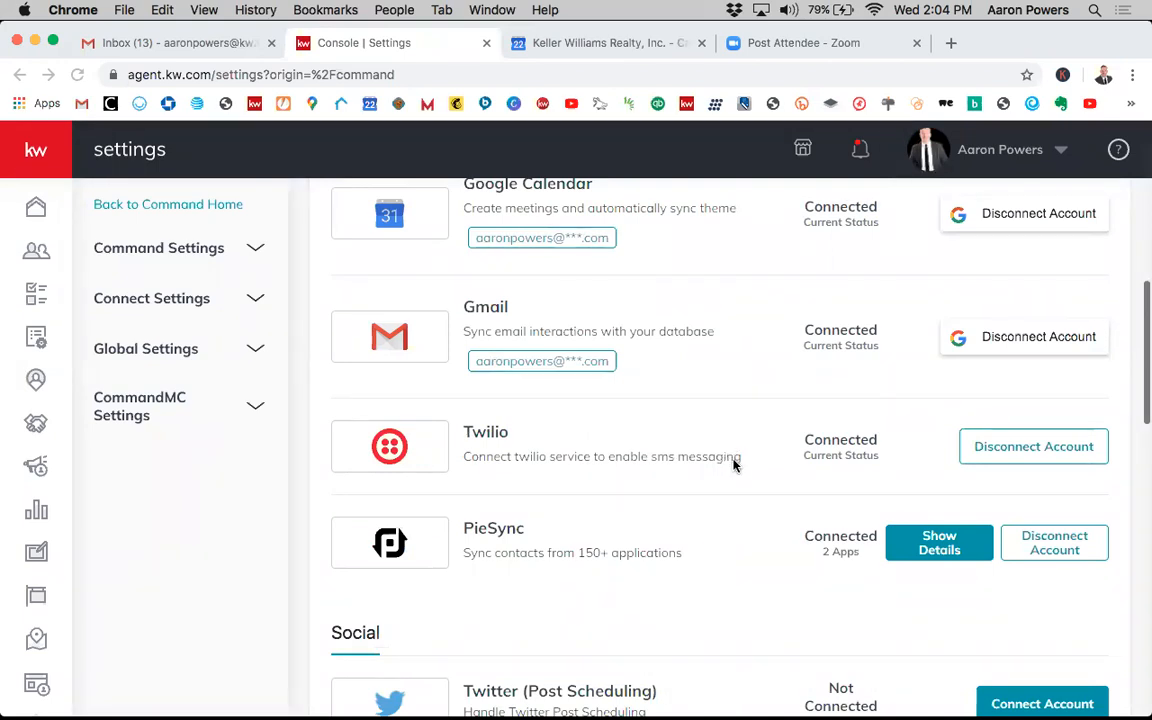
- Browse the Social, Productivity, Marketing Automation and Email Services integrations further down the settings page
scroll(740, 521, down, 2)
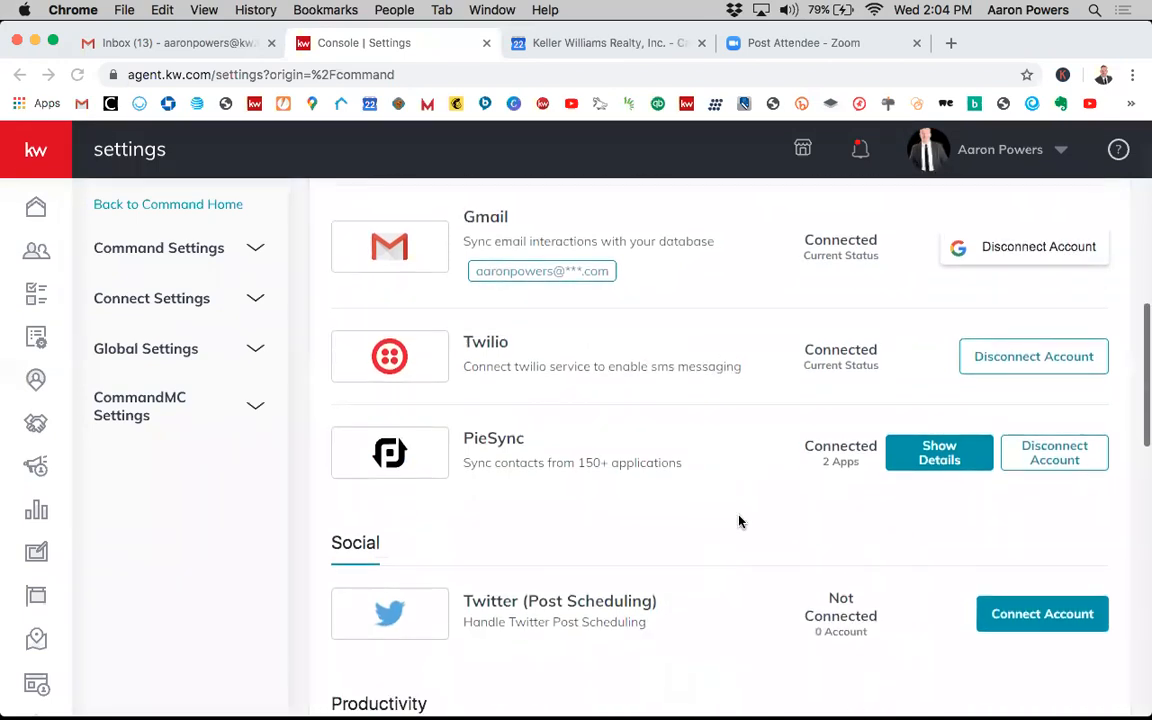
scroll(719, 487, down, 1)
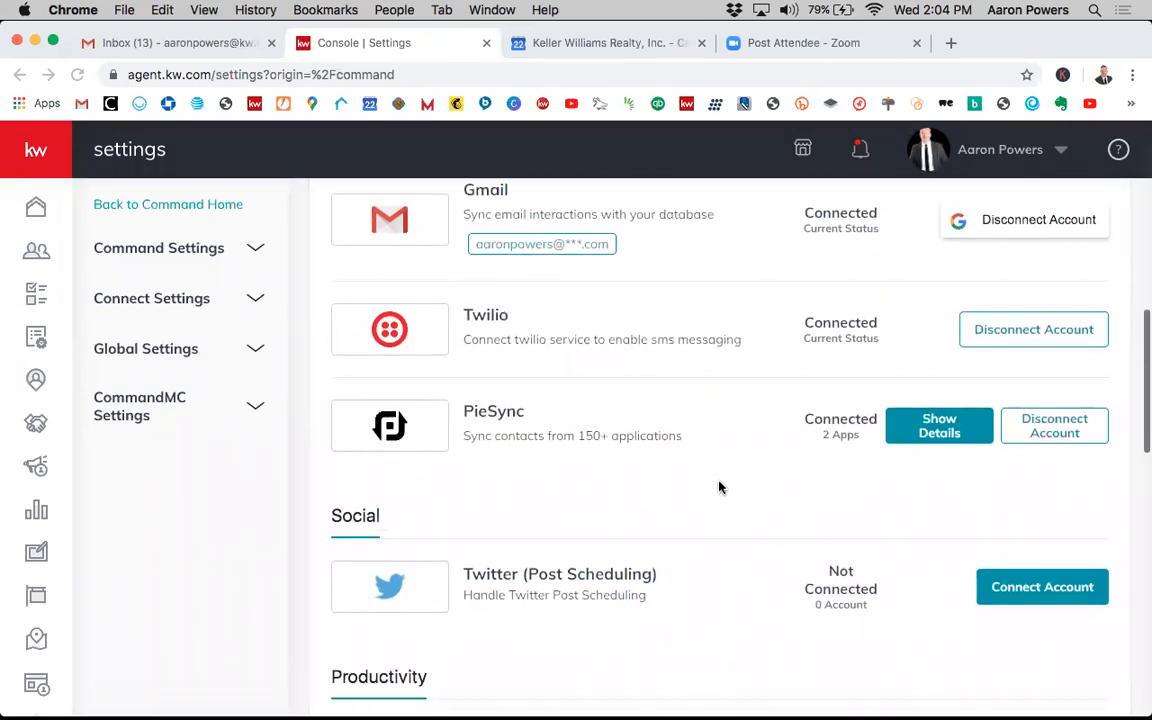
scroll(753, 473, down, 3)
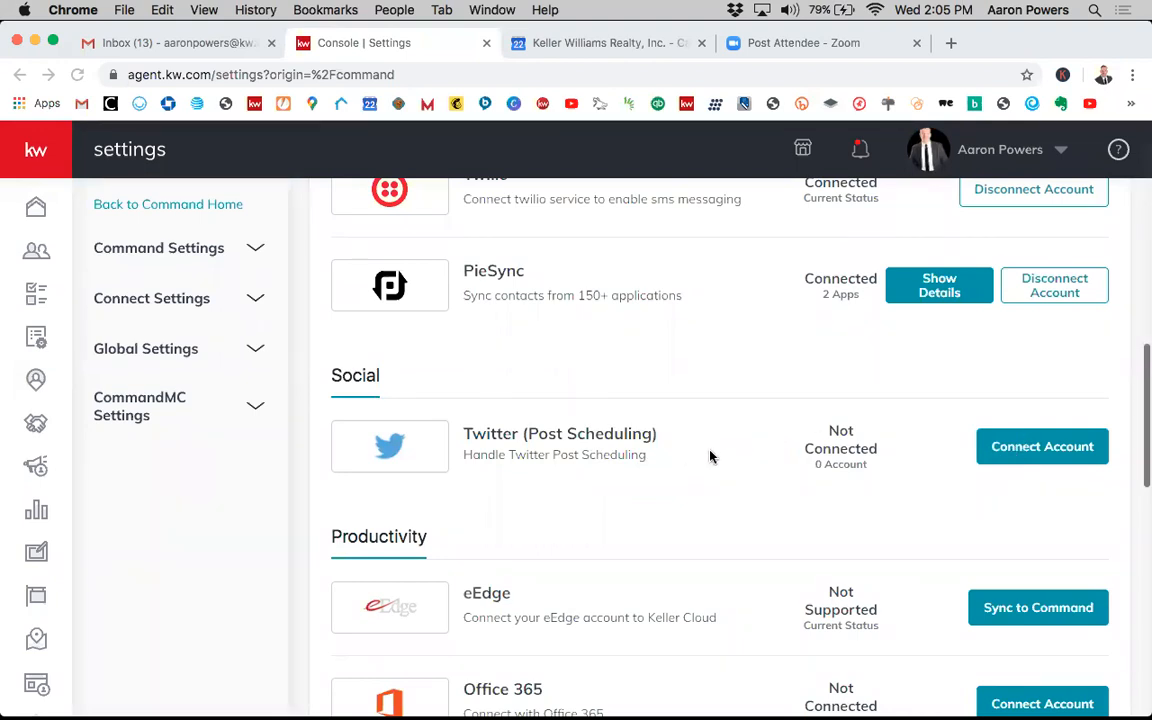
scroll(715, 445, down, 1)
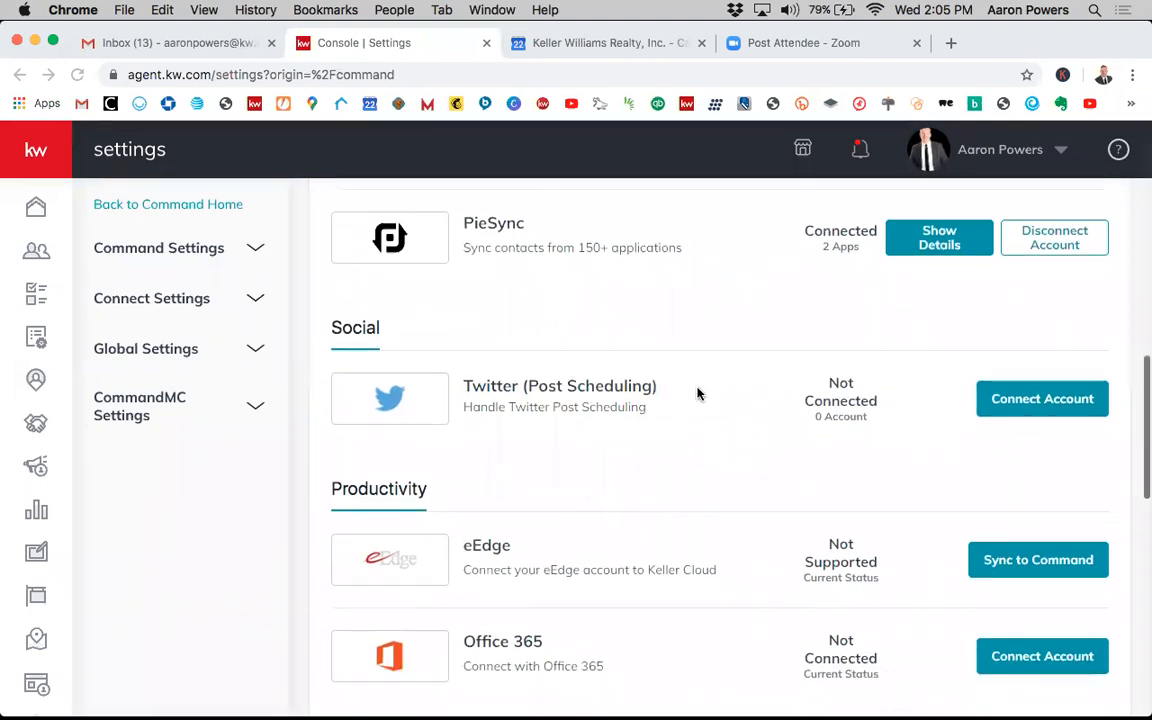
scroll(718, 402, down, 6)
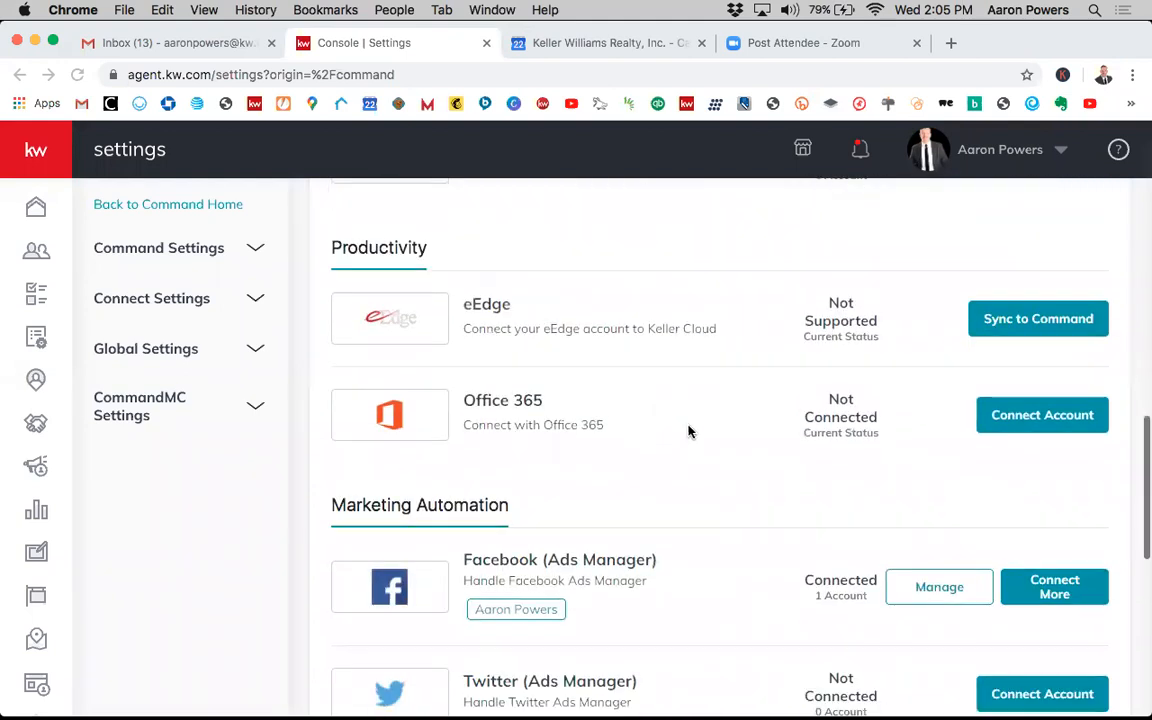
scroll(695, 463, down, 1)
scroll(672, 490, down, 2)
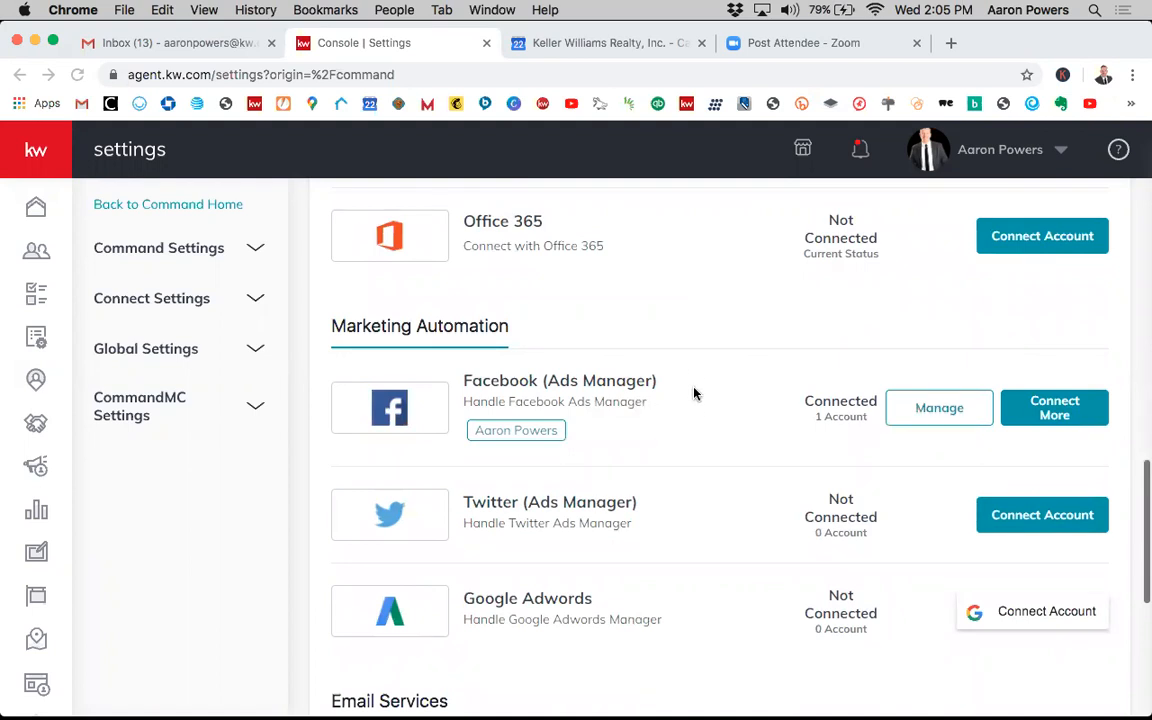
scroll(676, 453, down, 2)
scroll(715, 455, down, 3)
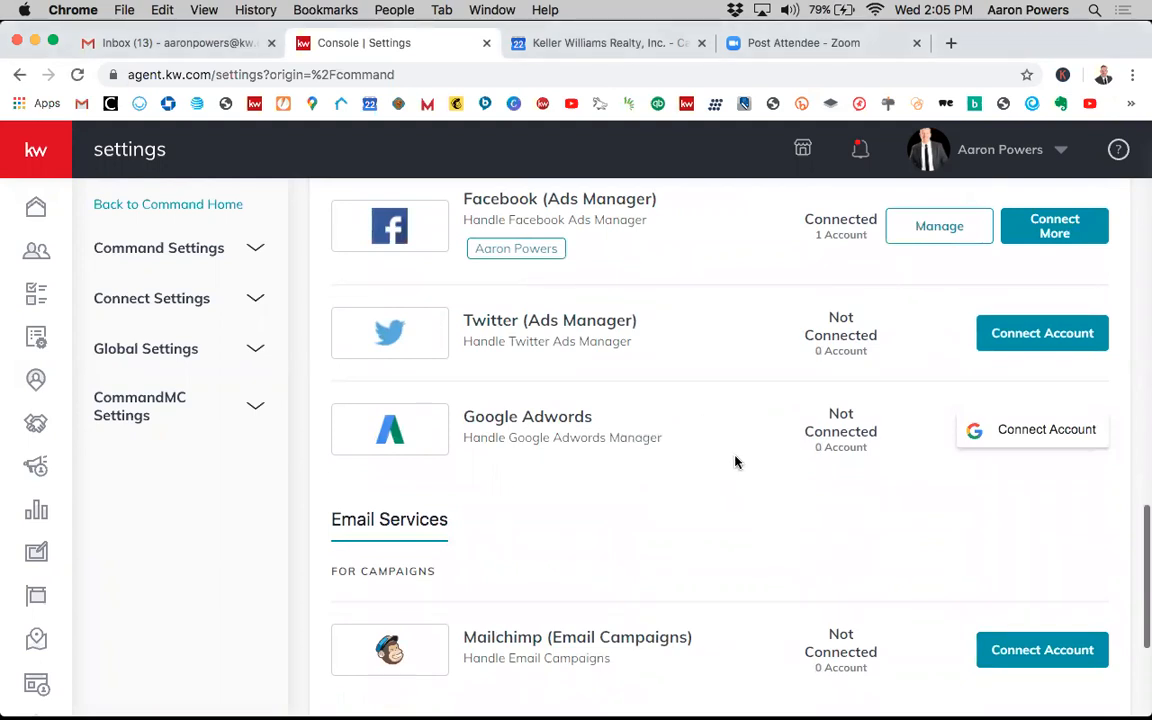
scroll(735, 462, down, 3)
scroll(740, 483, down, 2)
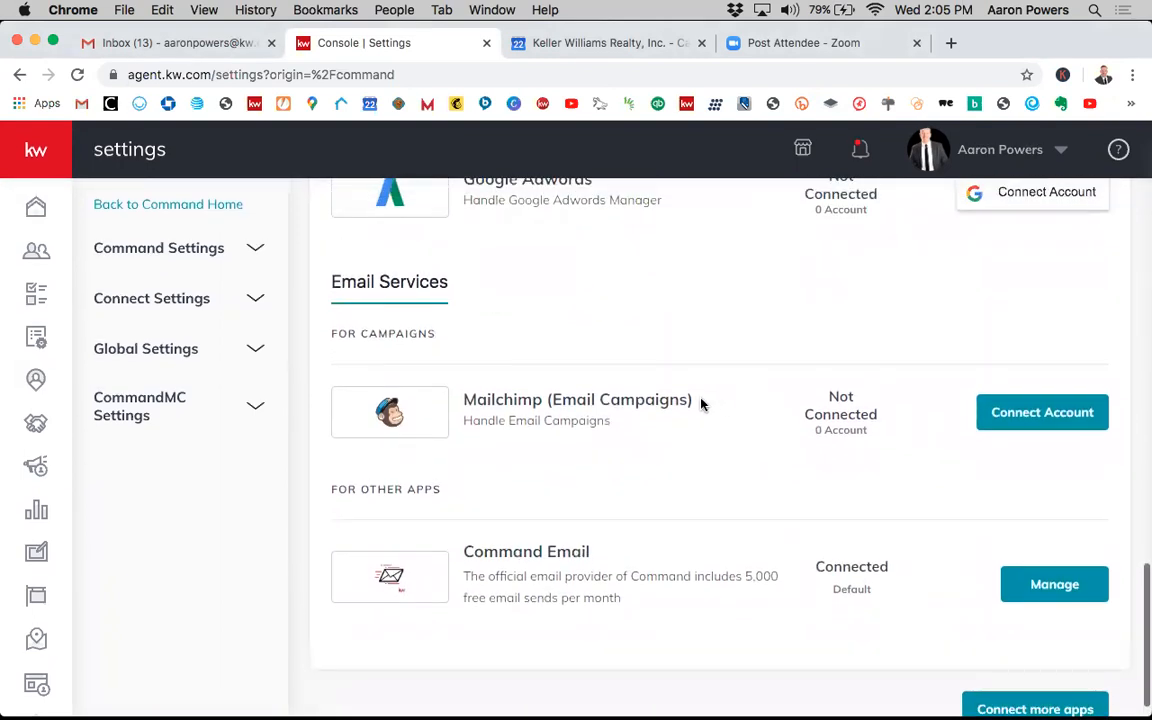
scroll(712, 392, up, 2)
scroll(712, 392, up, 12)
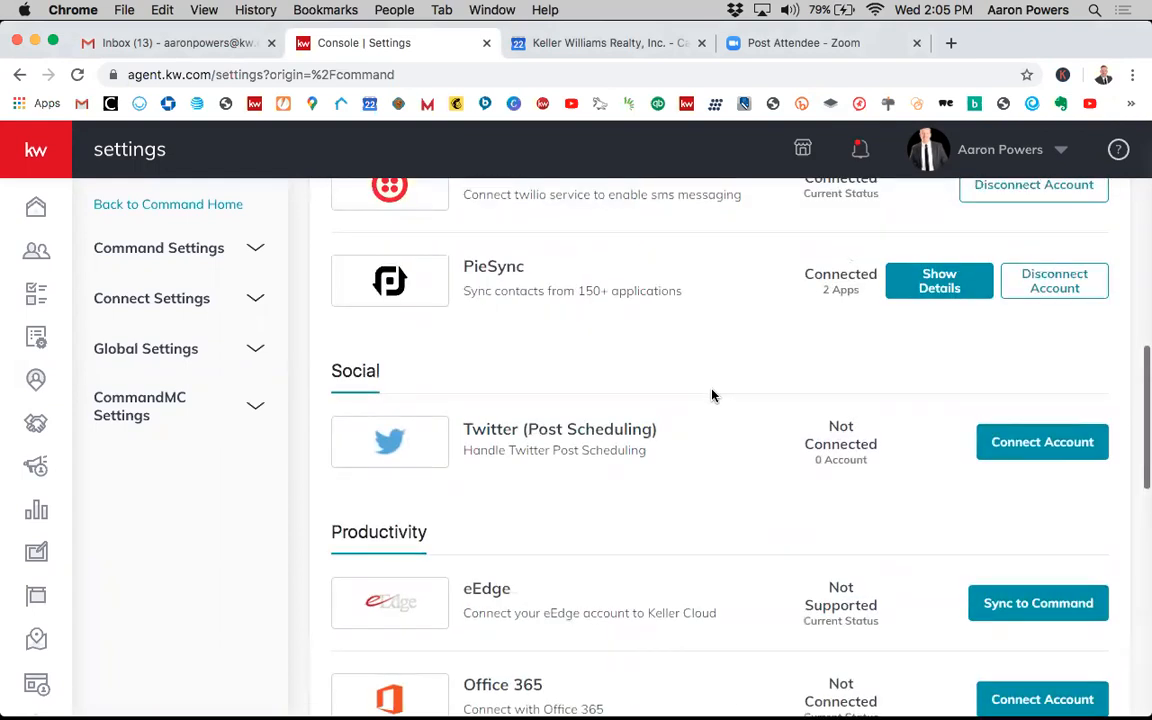
scroll(705, 385, up, 1)
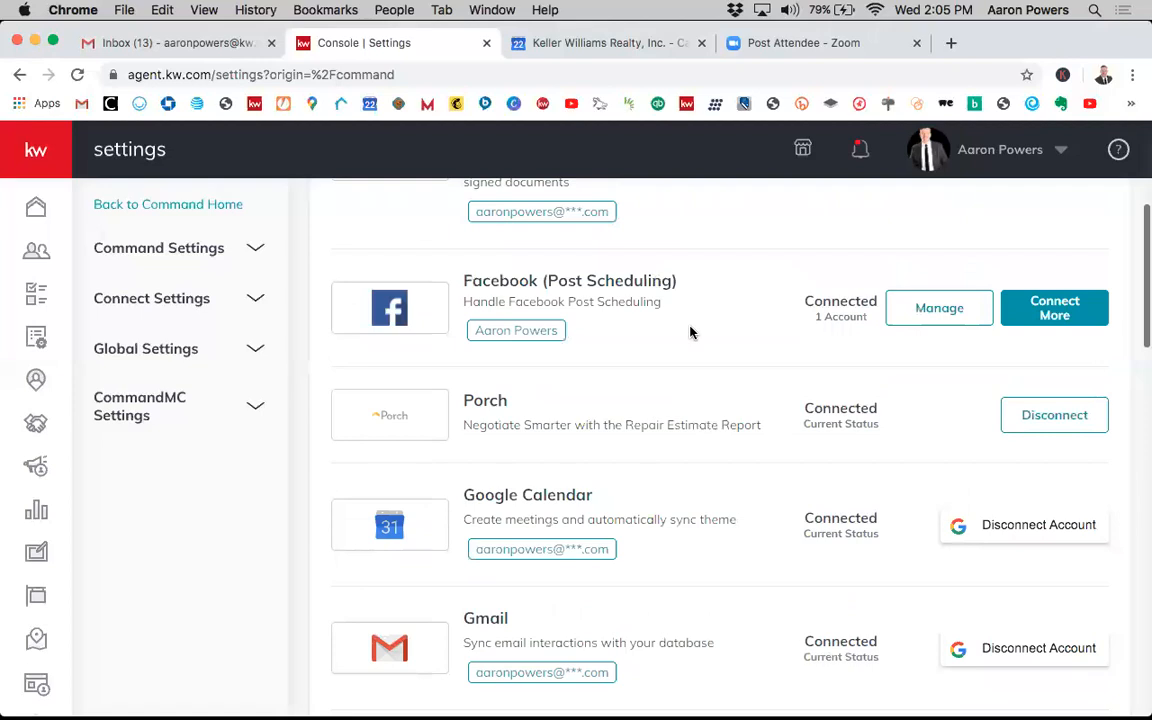
scroll(712, 338, up, 1)
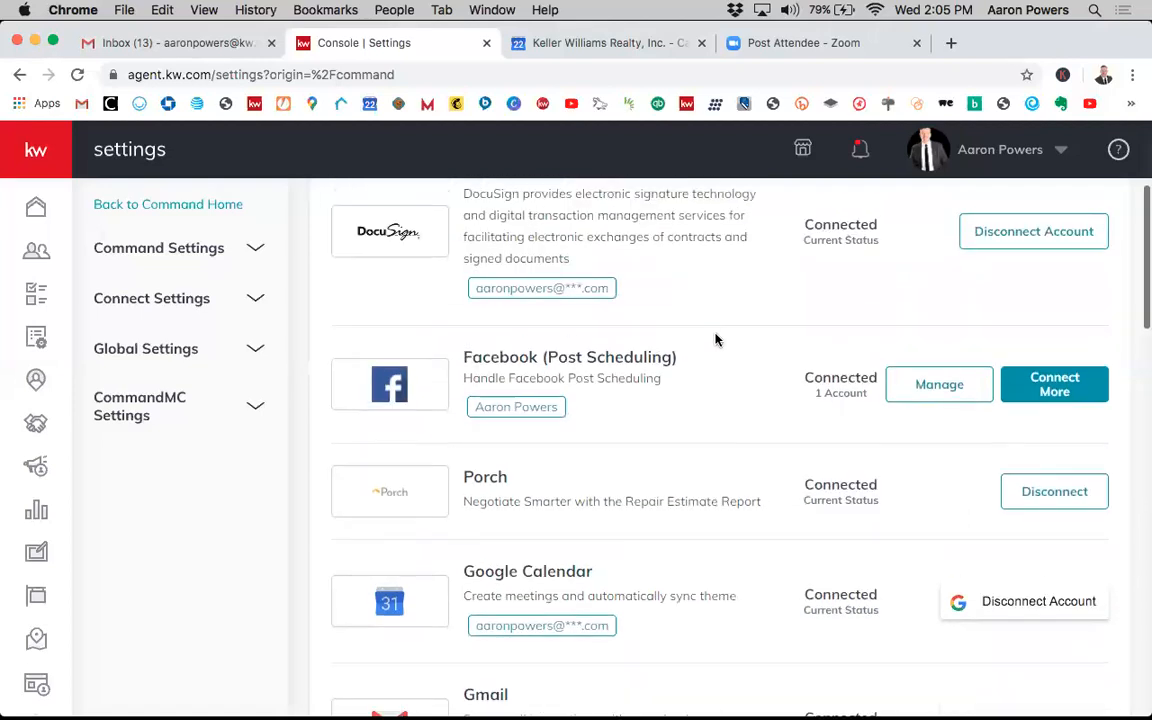
scroll(715, 340, up, 1)
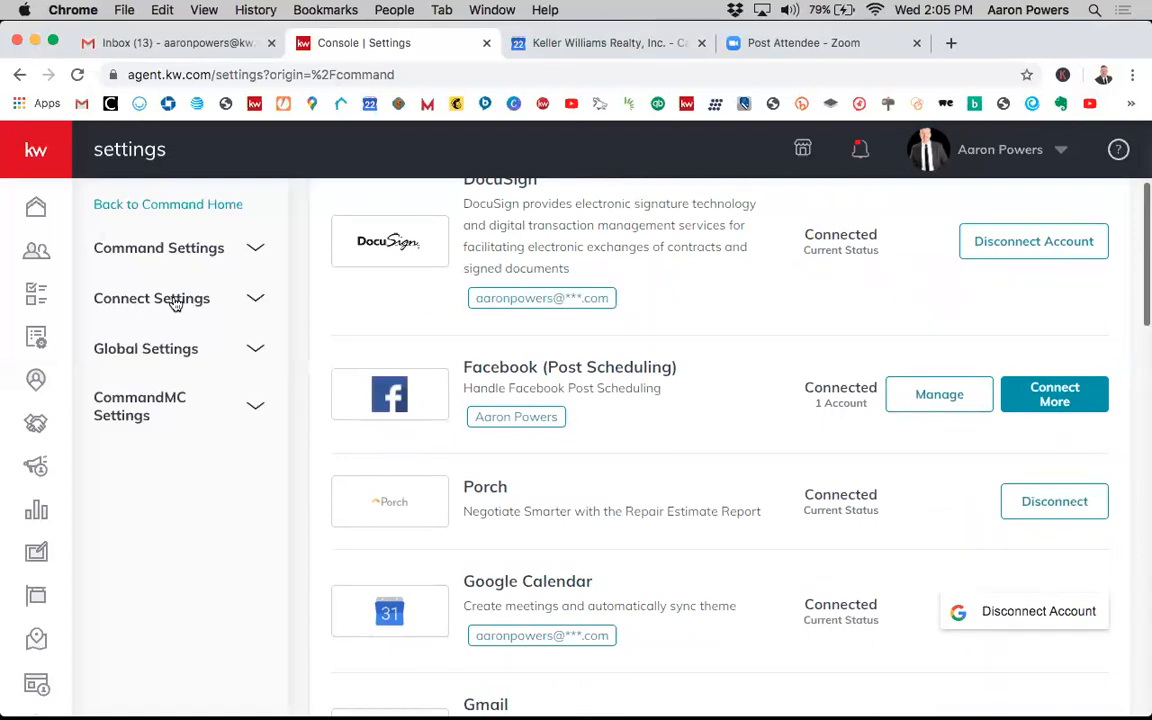
scroll(172, 310, up, 3)
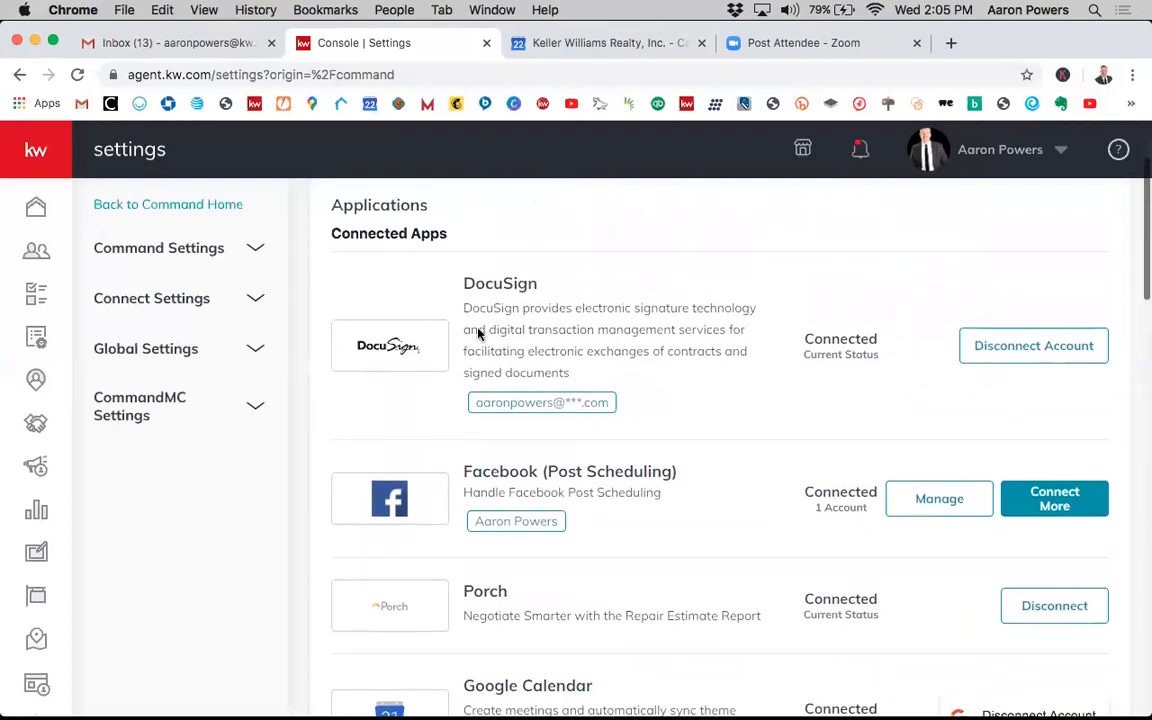
- Open the Marketing Profile page under Connect Settings
click(950, 148)
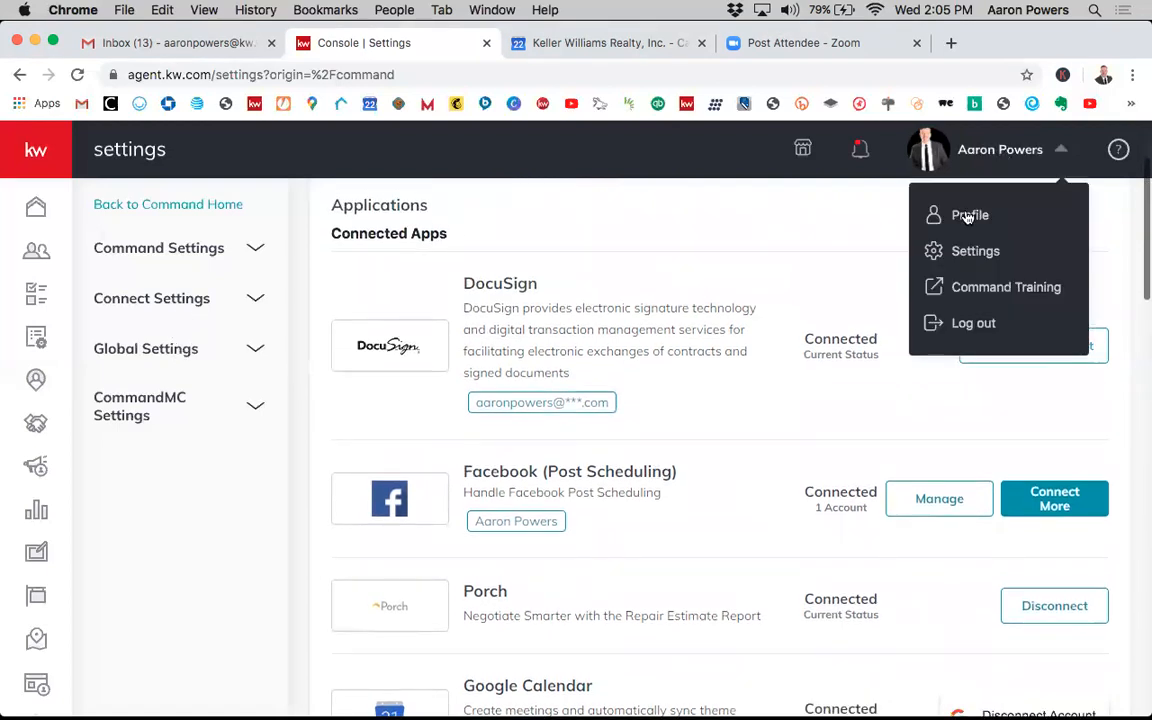
click(718, 244)
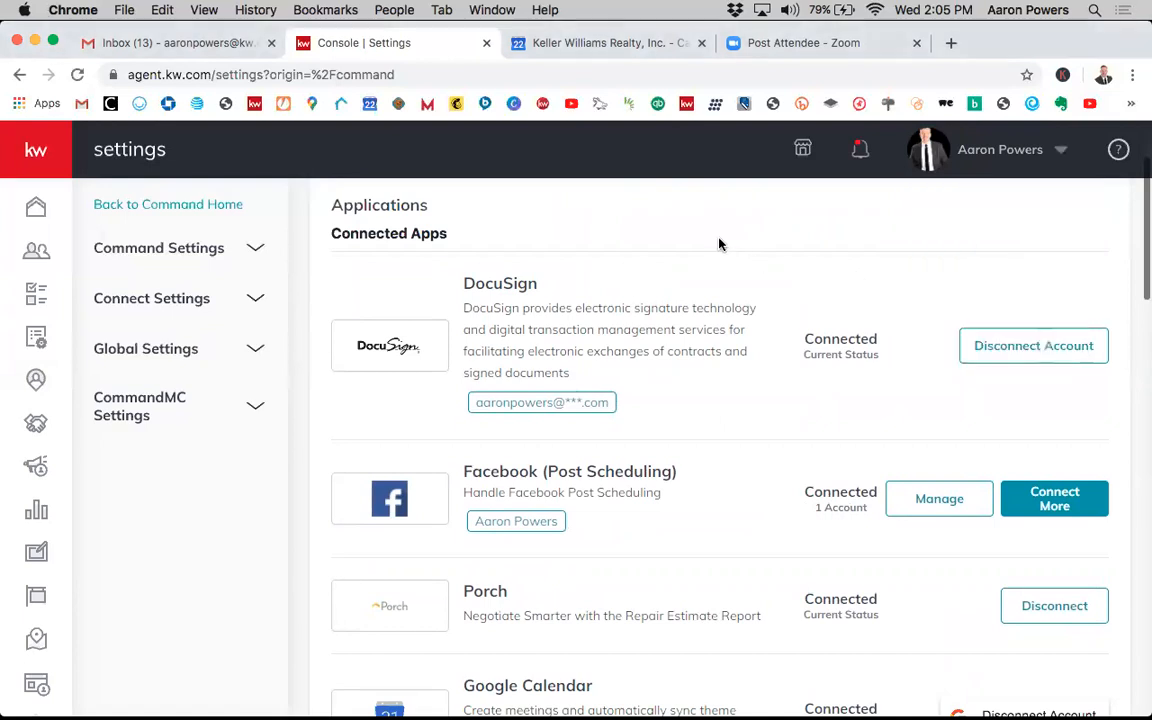
click(166, 300)
click(193, 343)
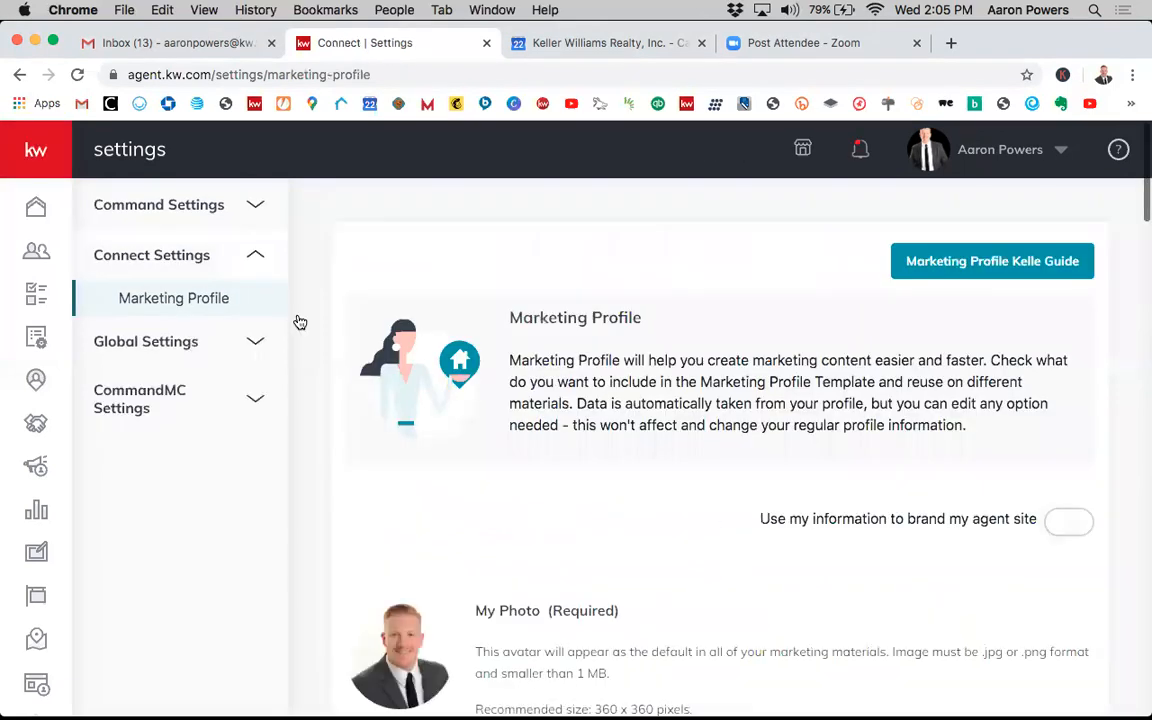
- Review the Marketing Profile's photo, team logo and My Details fields
scroll(722, 448, down, 3)
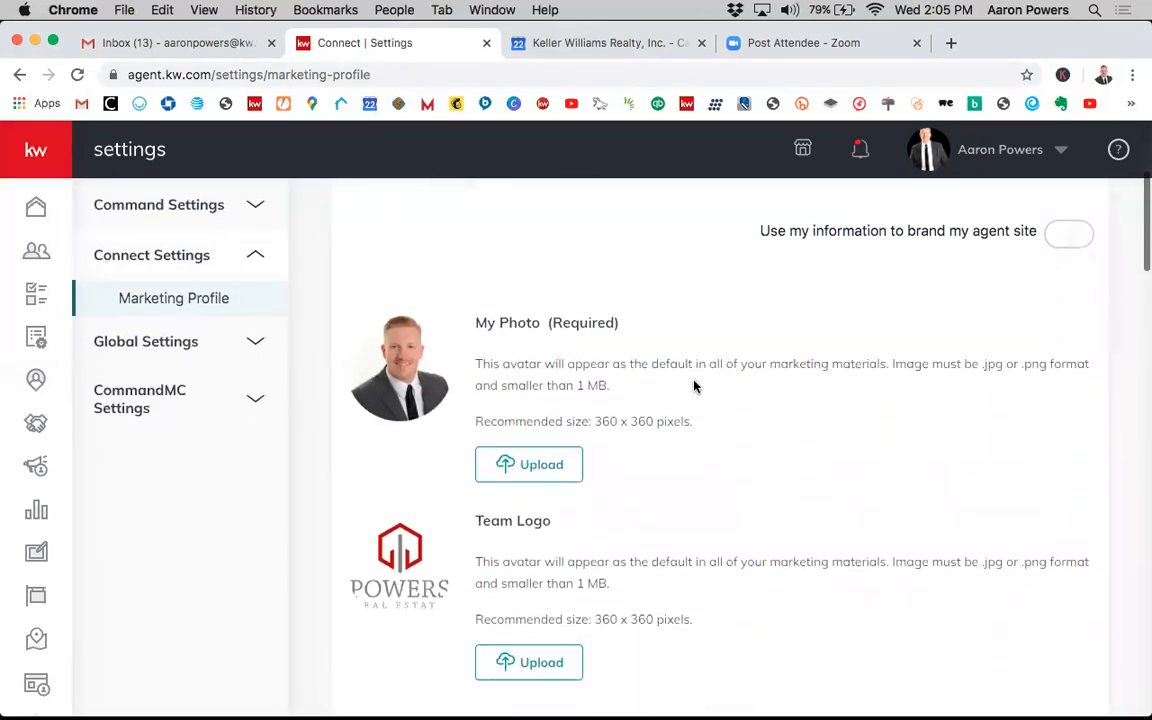
scroll(553, 411, down, 2)
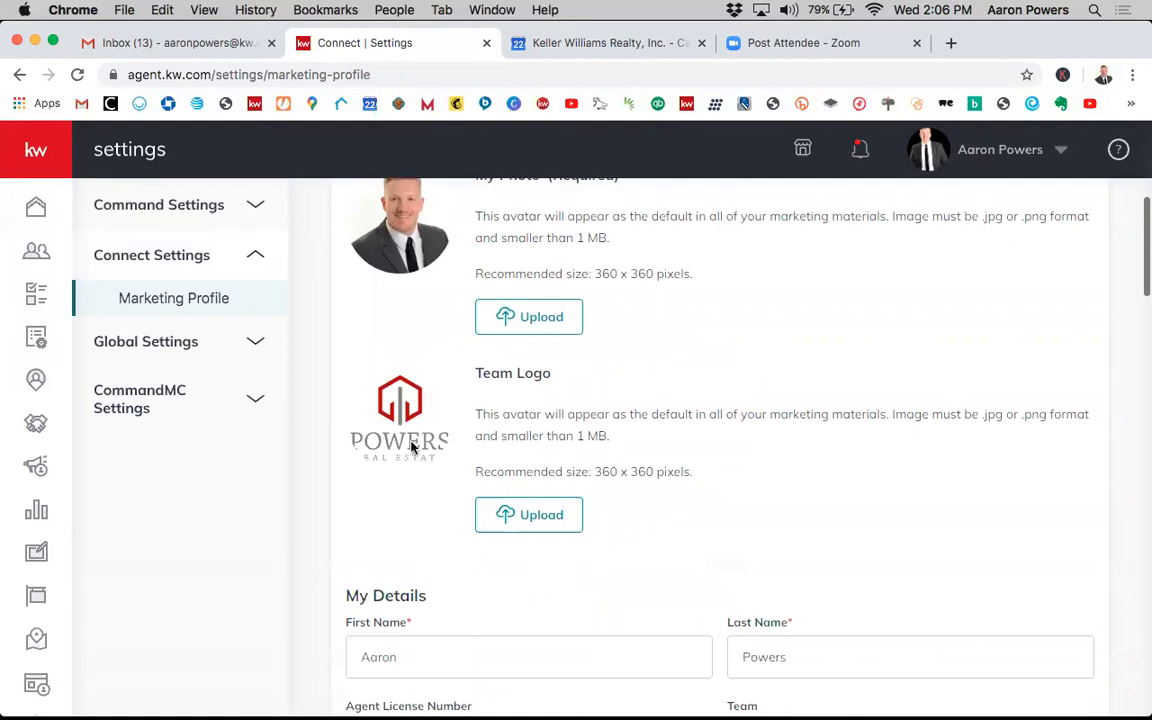
scroll(610, 462, down, 3)
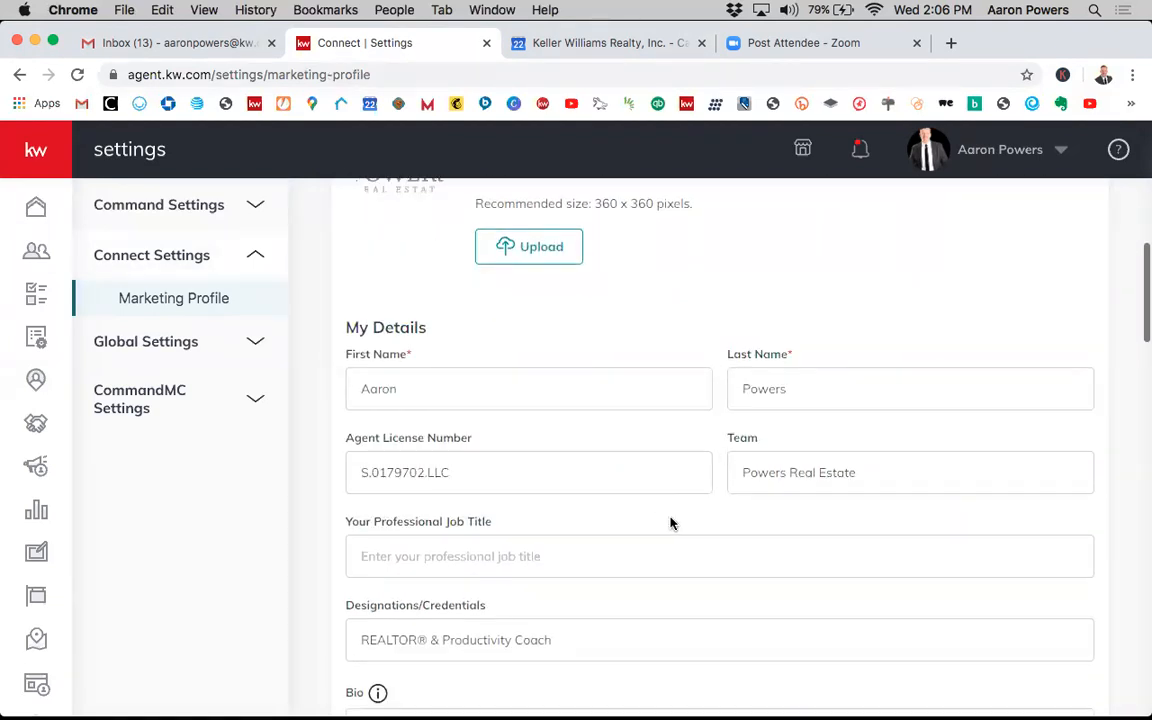
scroll(671, 522, down, 1)
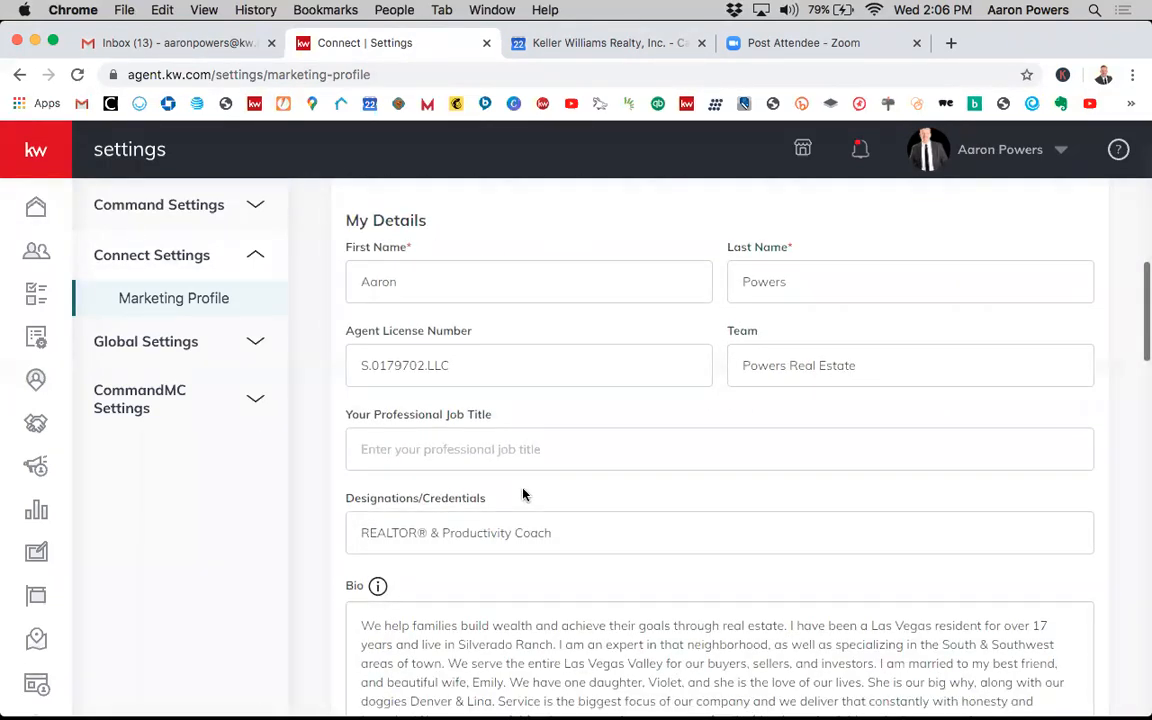
scroll(538, 460, down, 1)
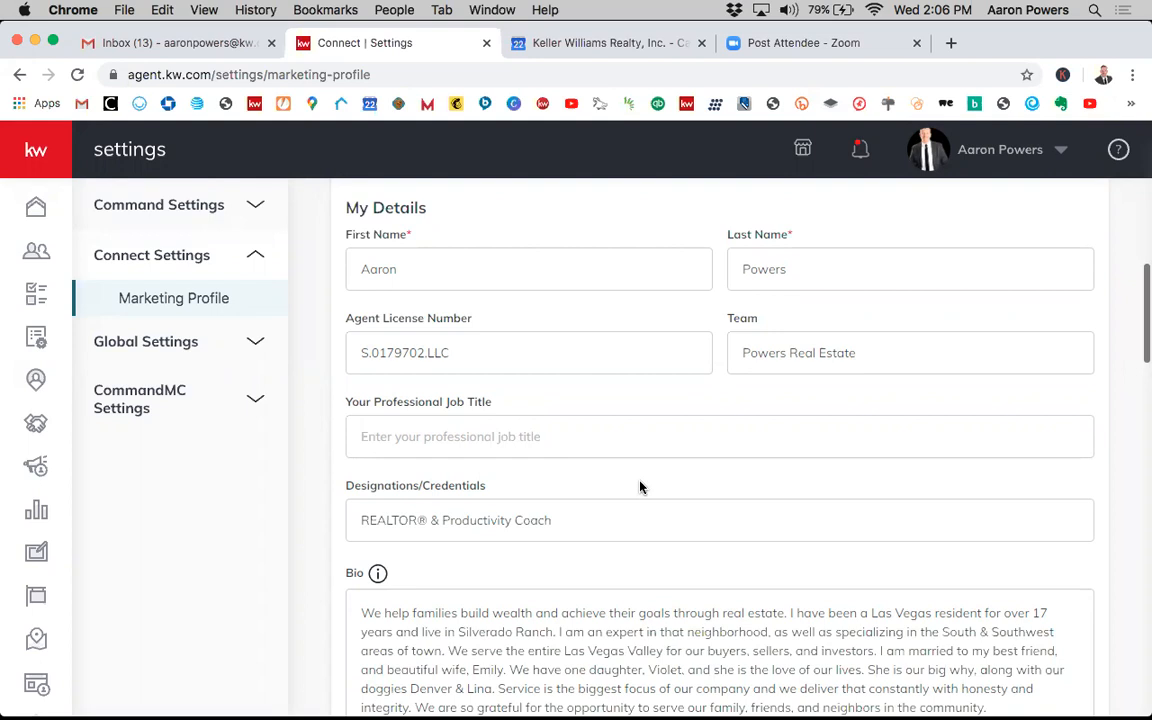
scroll(640, 482, up, 2)
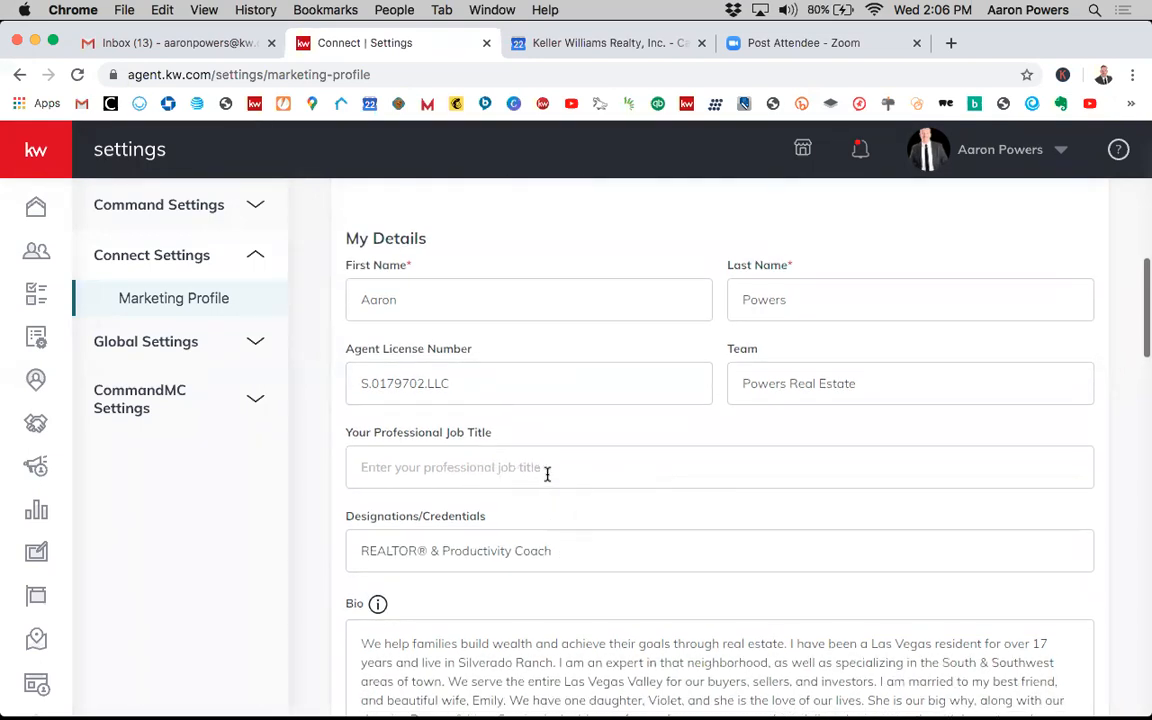
- Scroll through the Marketing Profile's contact, Market Center / Brokerage and Compliance sections, then return to the top
scroll(614, 507, down, 4)
scroll(767, 395, down, 2)
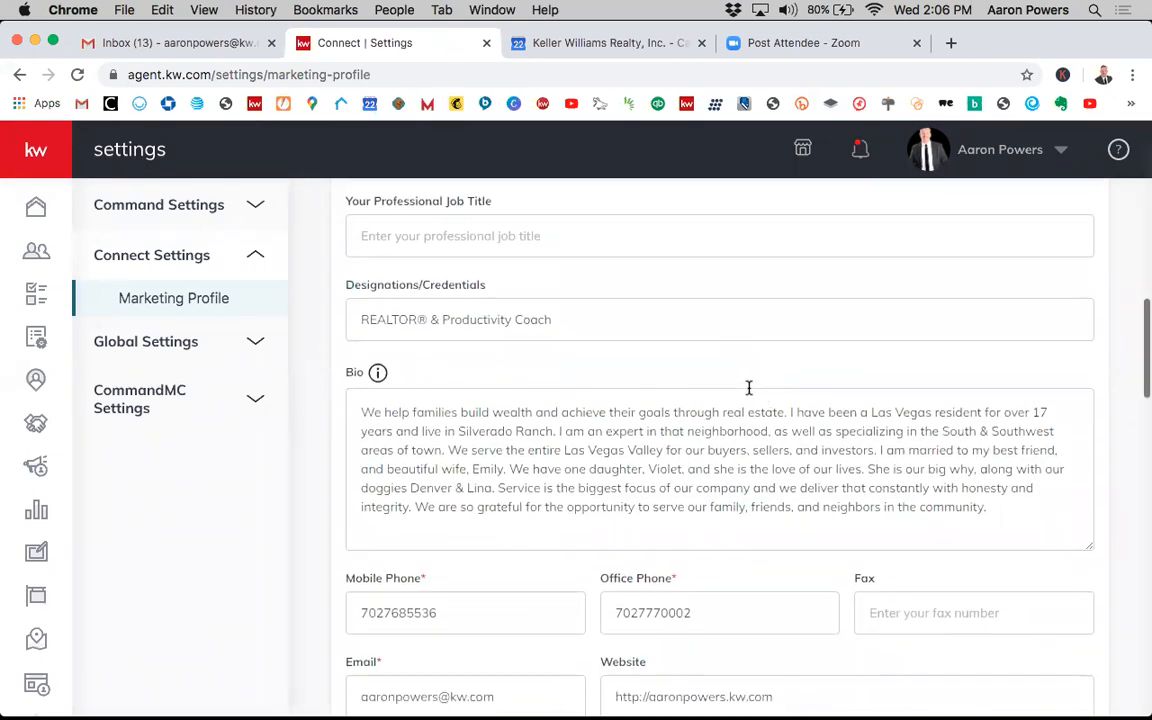
scroll(568, 362, down, 2)
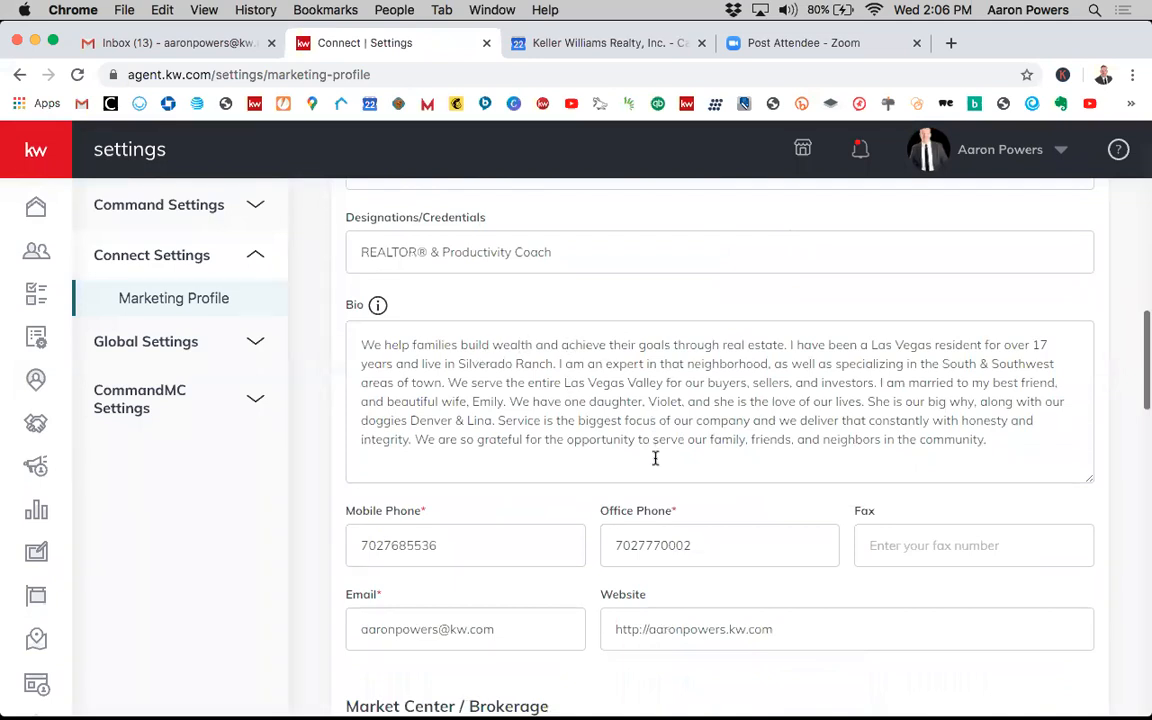
scroll(597, 463, down, 2)
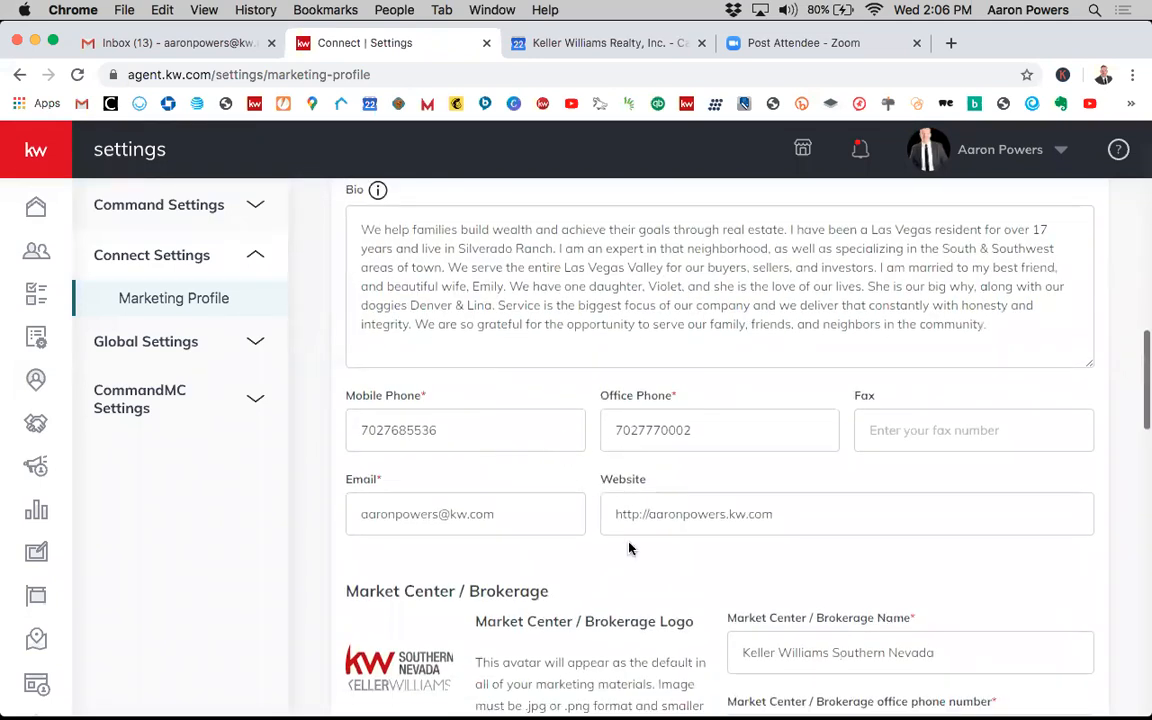
scroll(565, 487, down, 3)
scroll(629, 548, down, 12)
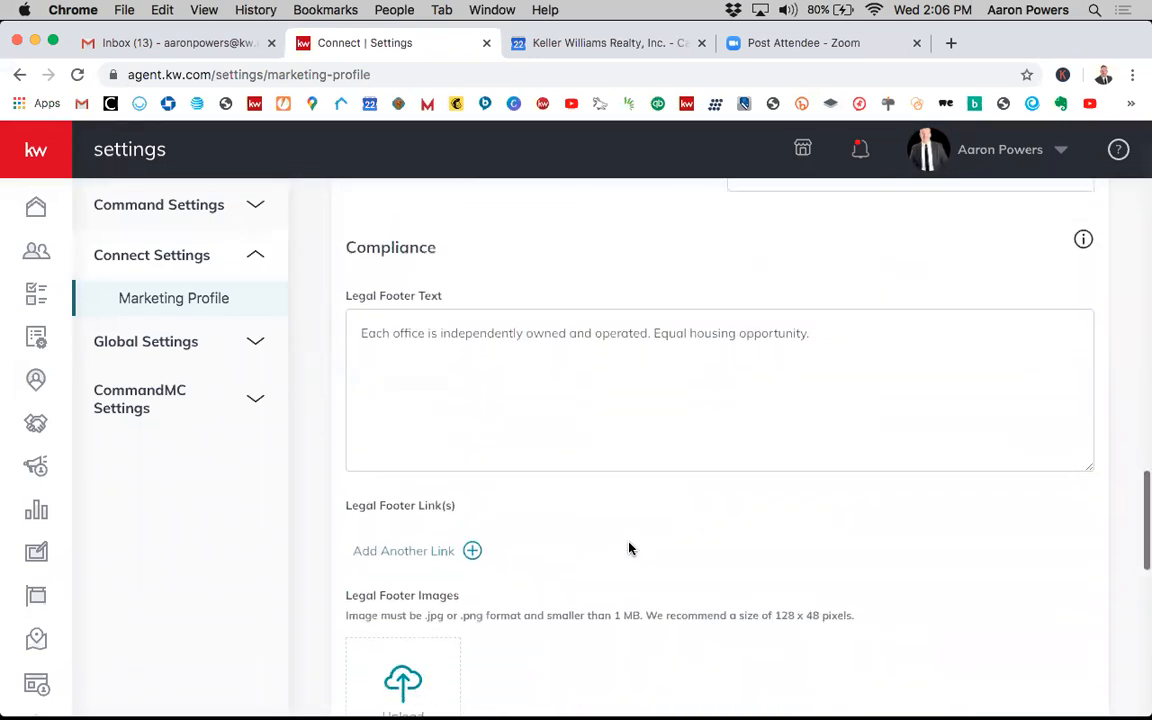
scroll(629, 548, up, 20)
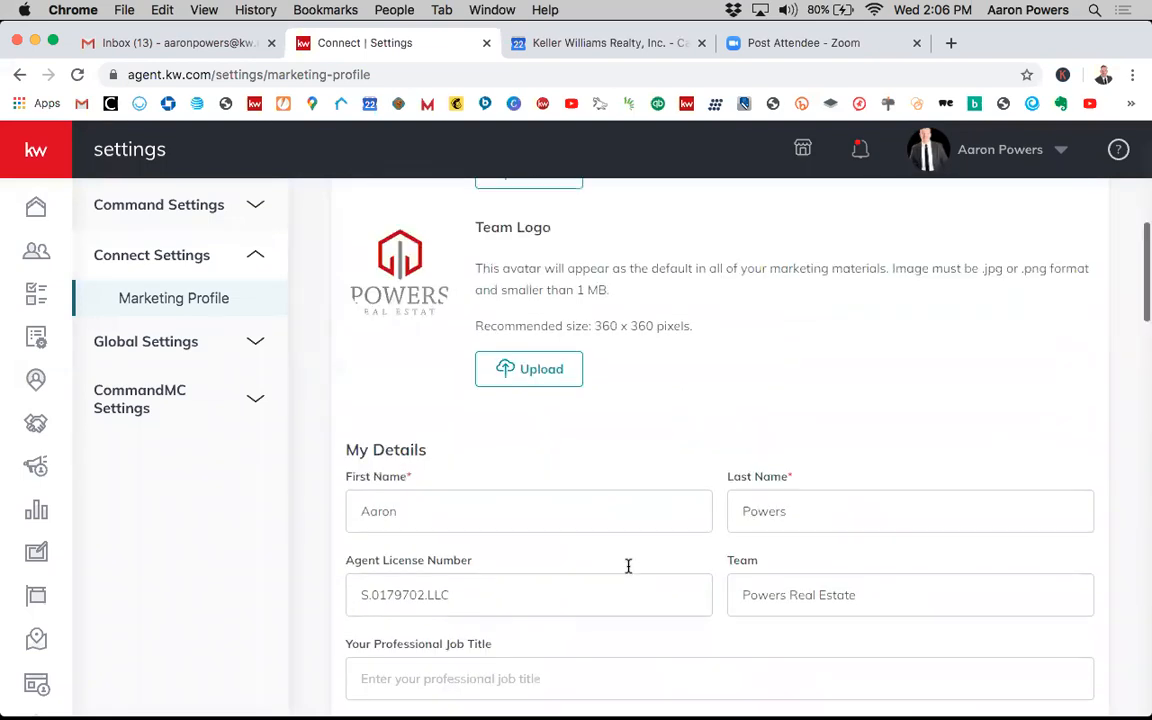
scroll(629, 570, up, 2)
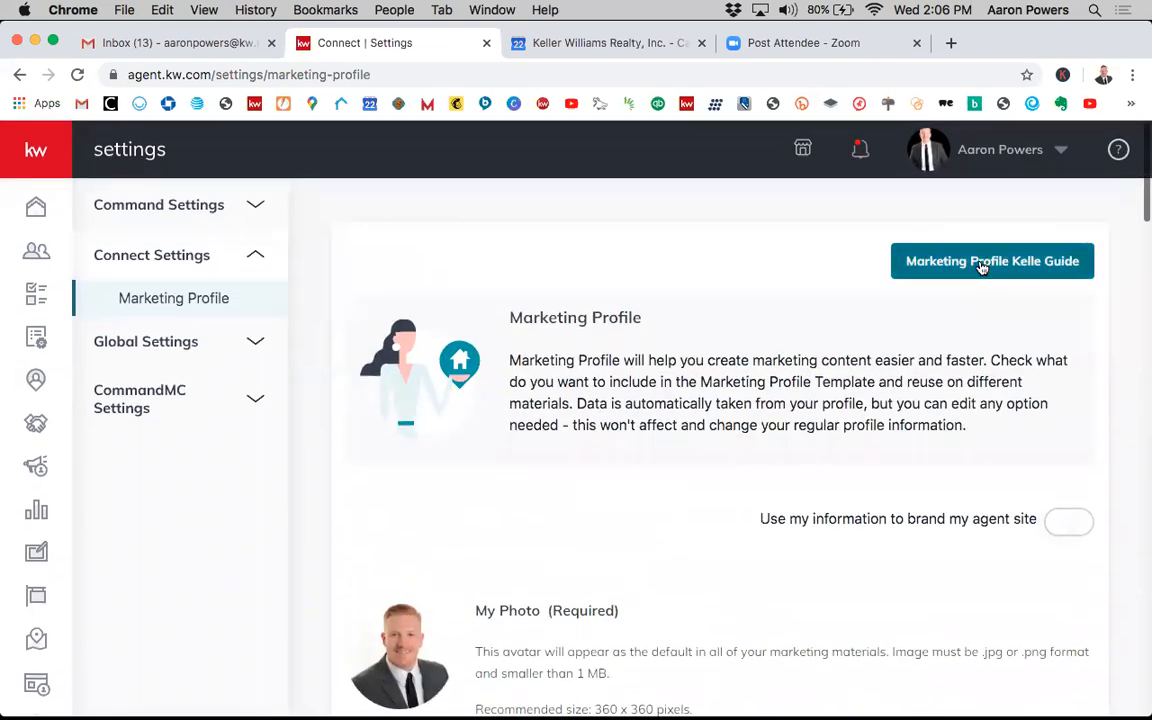
- Open the Marketing Profile Kelle Guide and start the SmartPlans guide
click(983, 263)
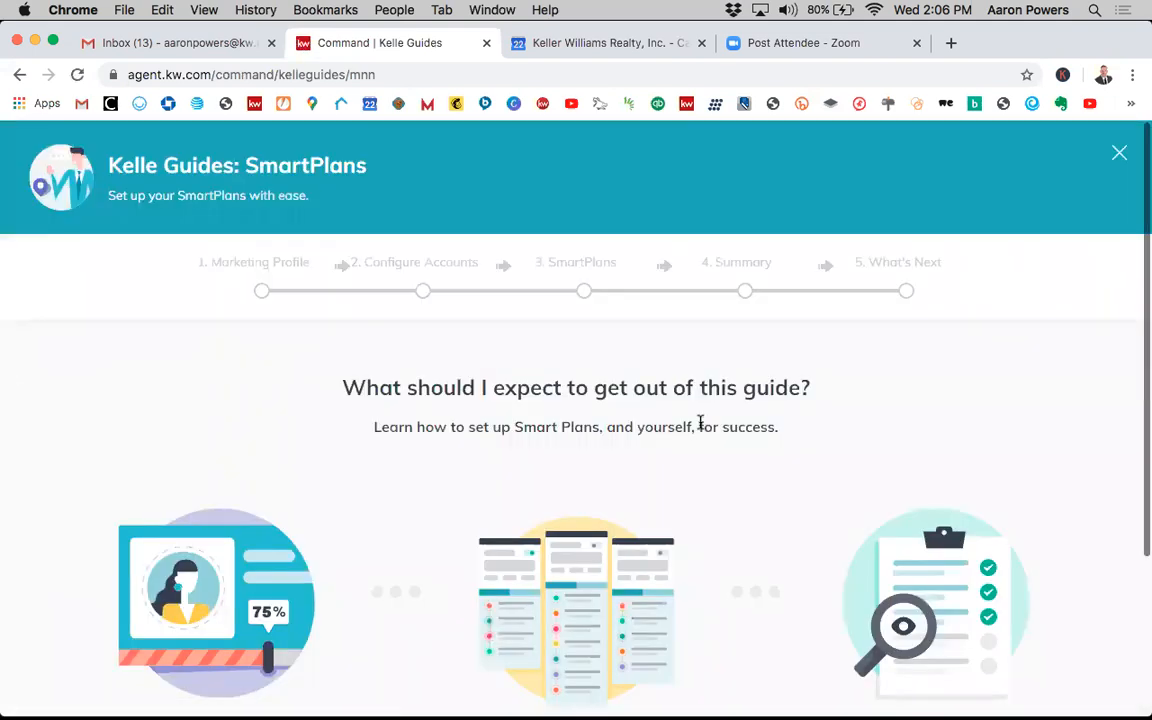
scroll(700, 423, down, 4)
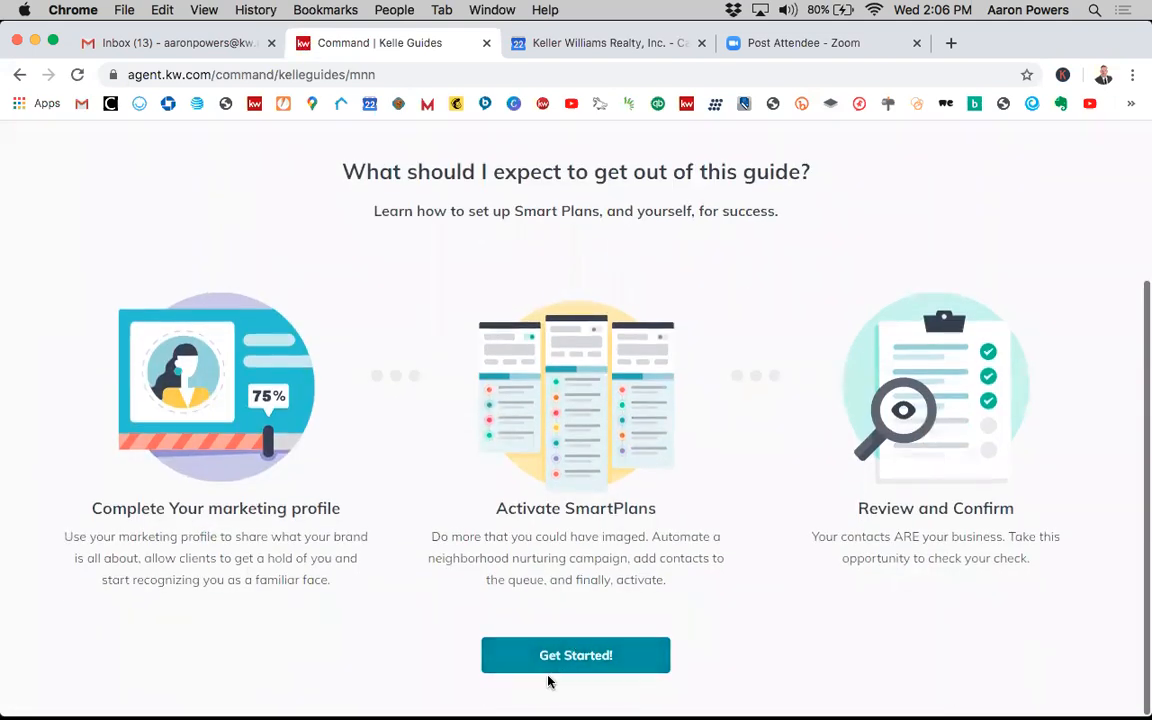
click(569, 655)
- Review the landing page preview generated from the Marketing Profile in the guide's first step
scroll(675, 575, down, 2)
scroll(825, 418, down, 3)
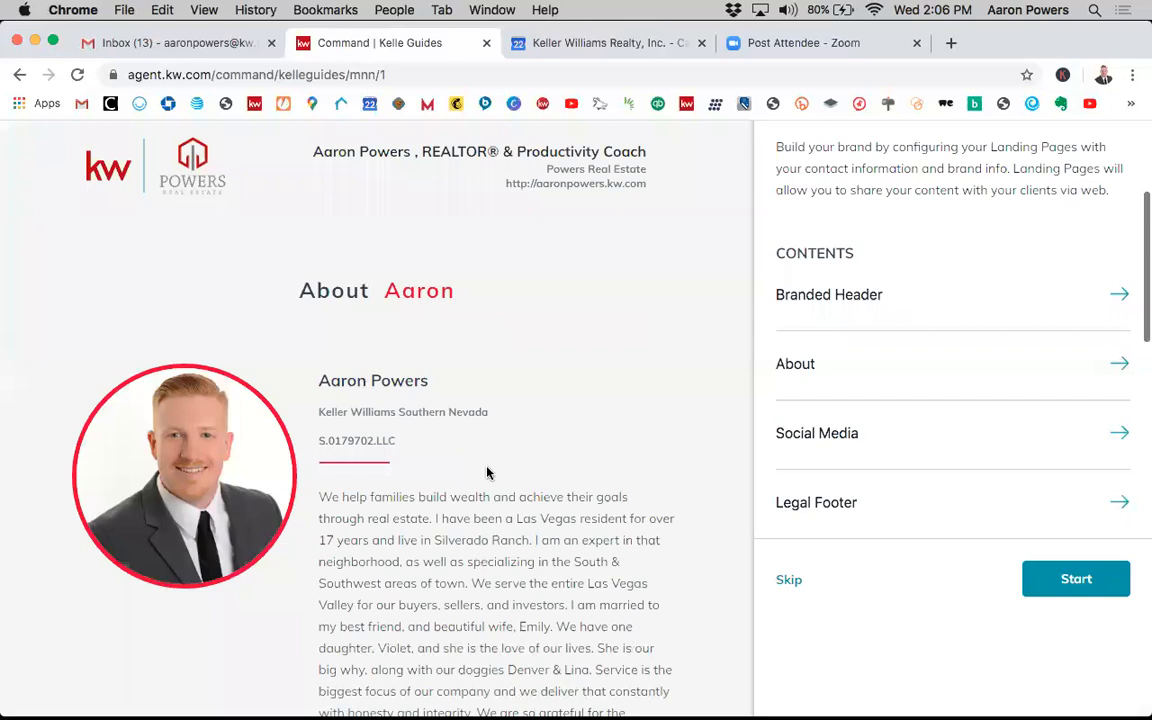
scroll(487, 472, down, 1)
scroll(486, 466, up, 2)
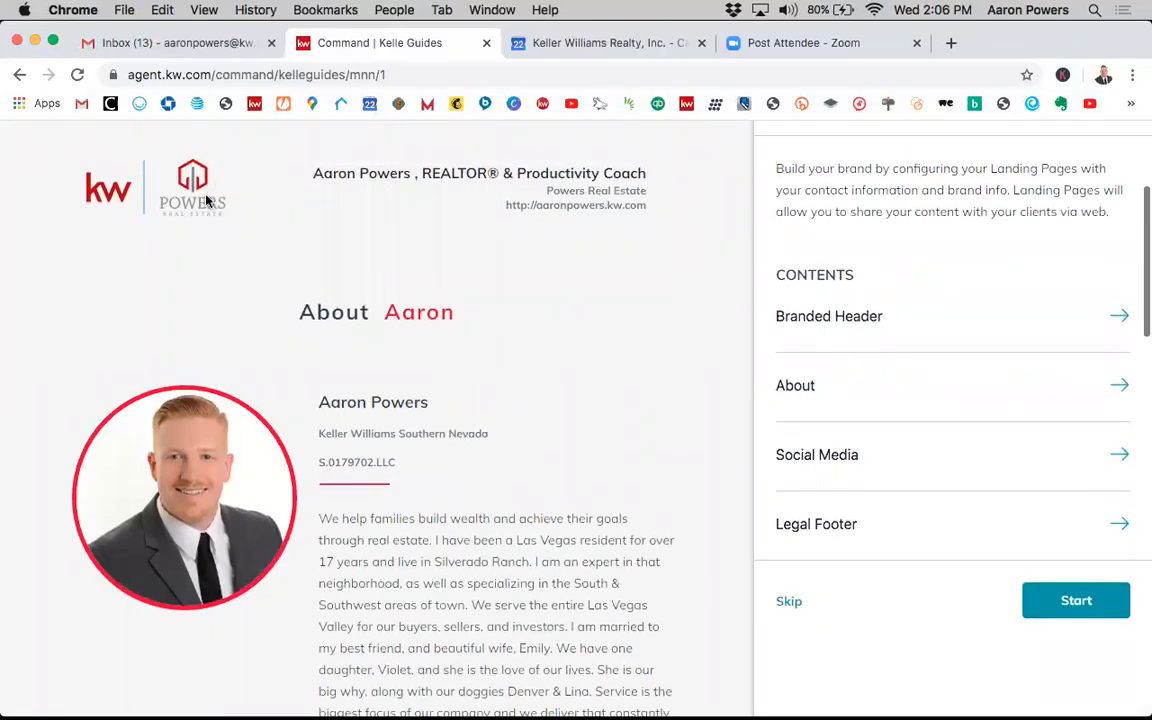
scroll(295, 302, down, 2)
scroll(553, 453, down, 3)
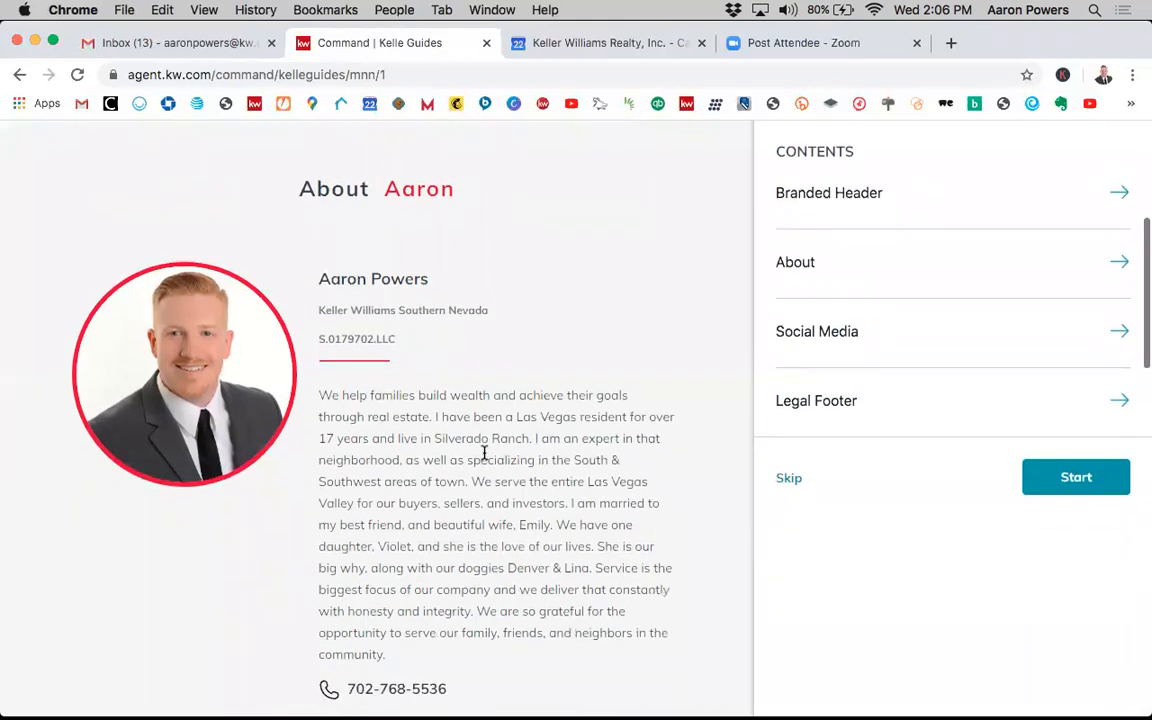
scroll(561, 480, down, 10)
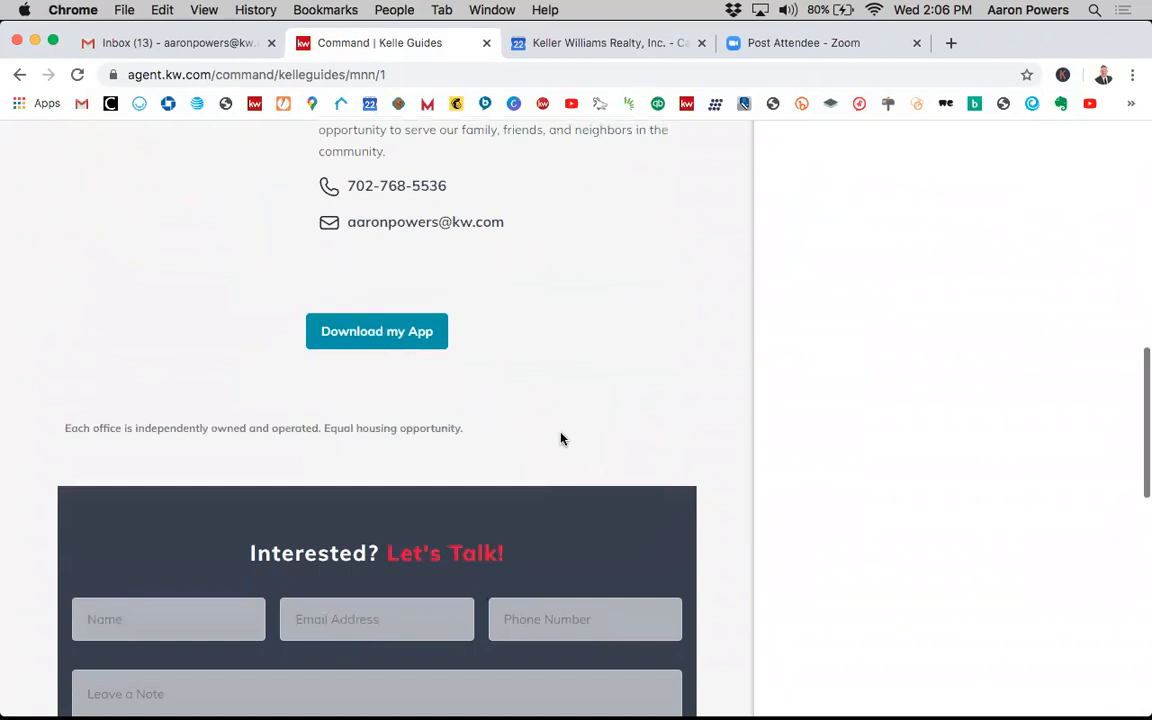
scroll(561, 440, down, 10)
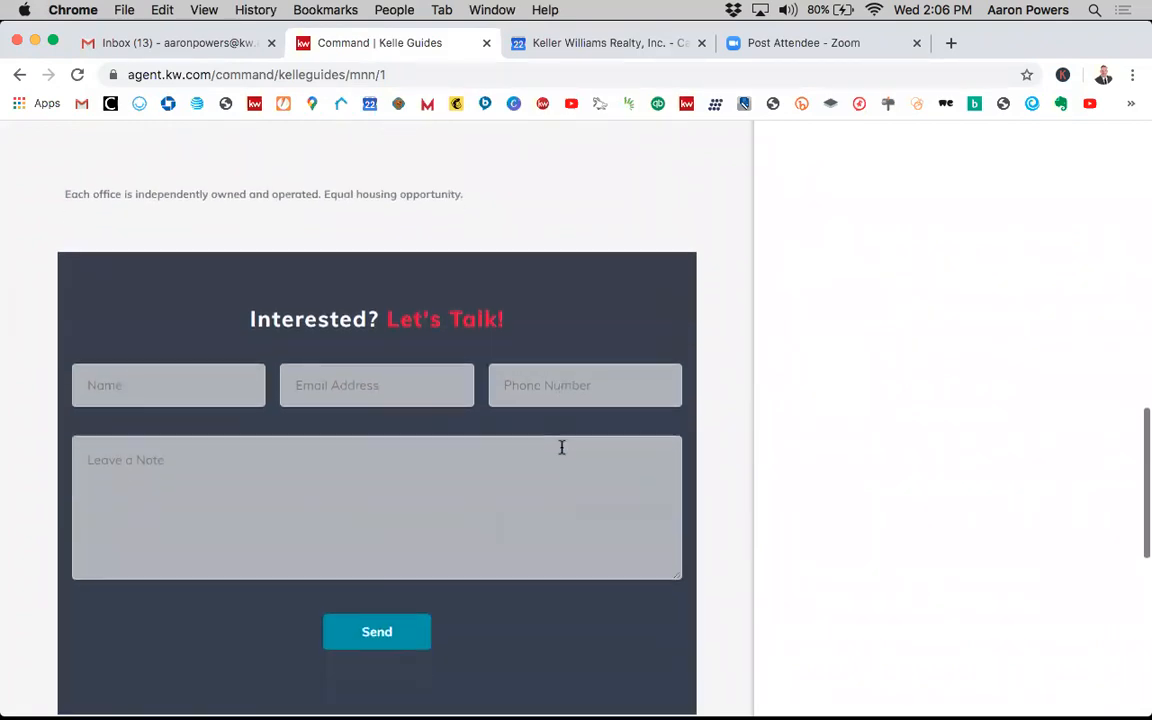
scroll(561, 447, down, 8)
scroll(561, 447, up, 20)
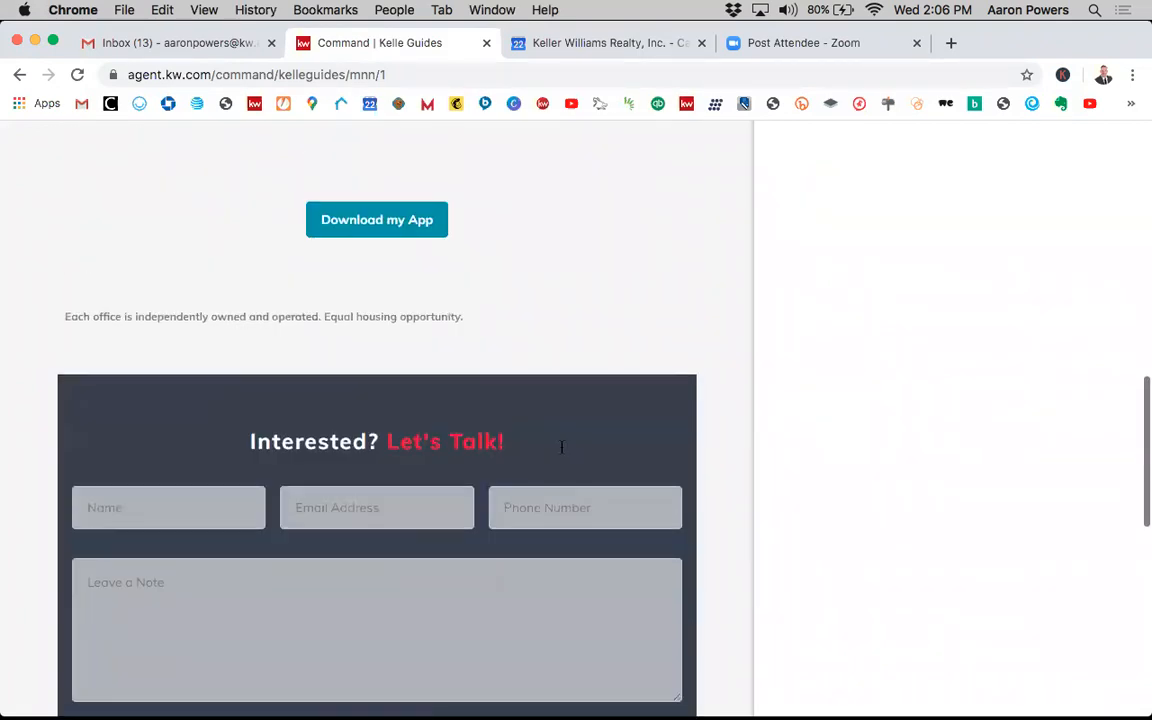
scroll(561, 447, up, 7)
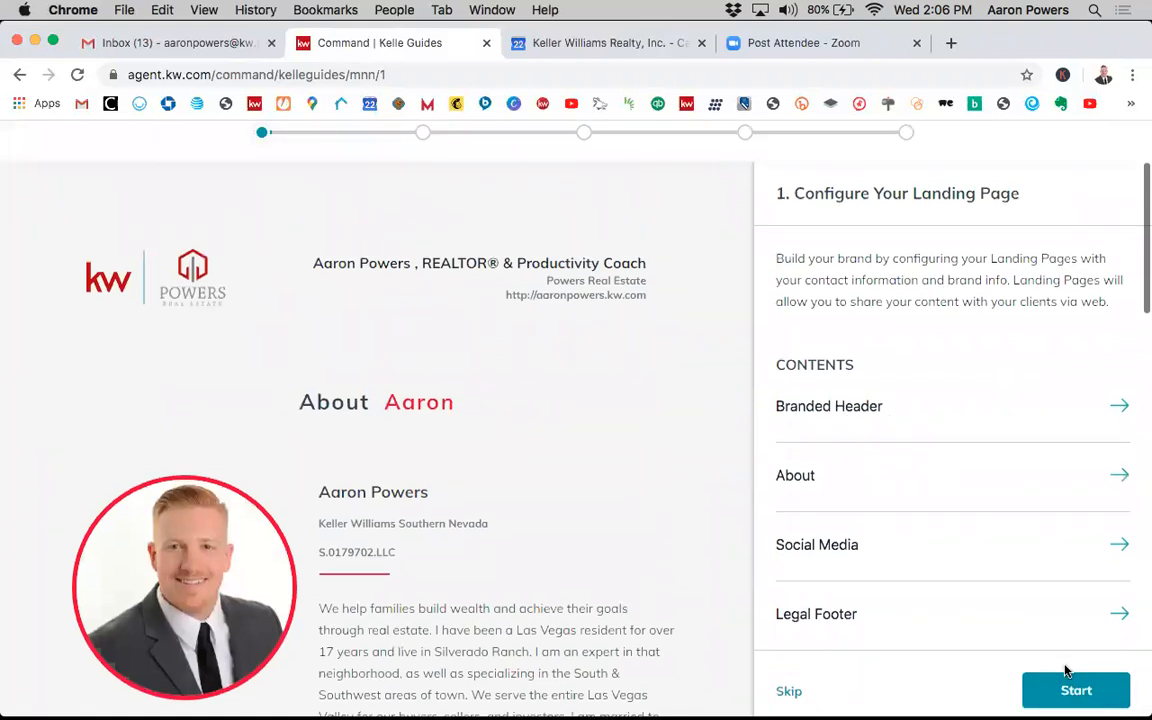
scroll(959, 393, up, 3)
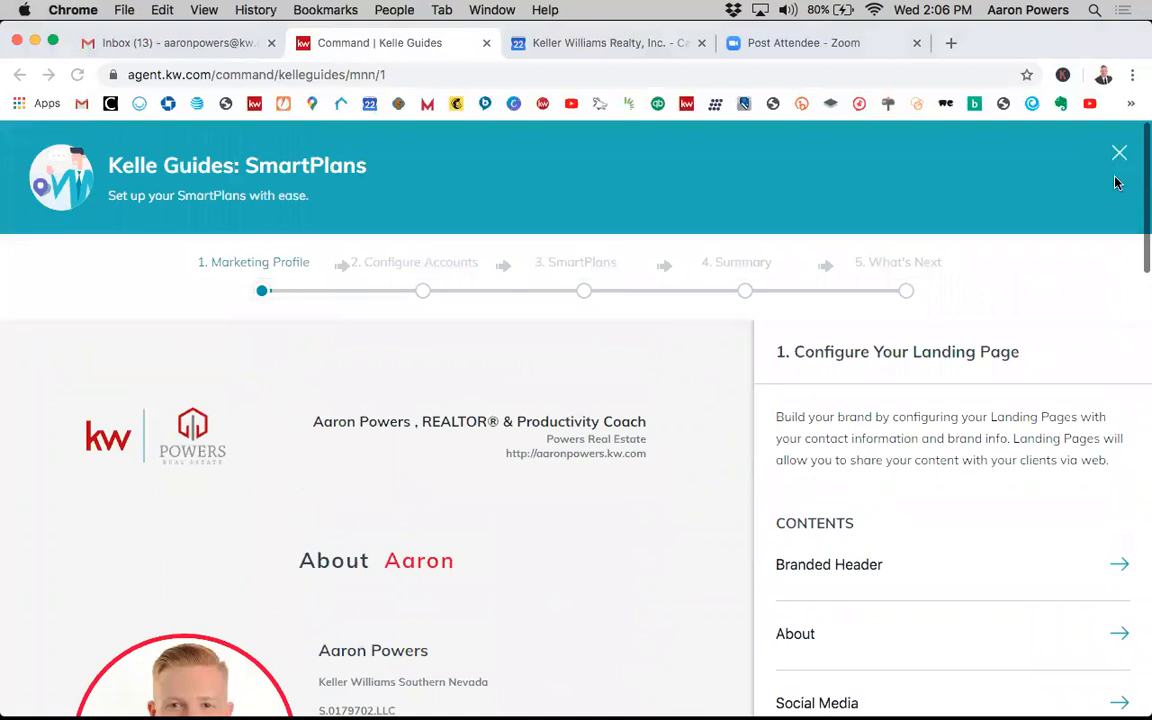
- Close the Kelle guide and open the Campaigns section from the dashboard
click(1119, 157)
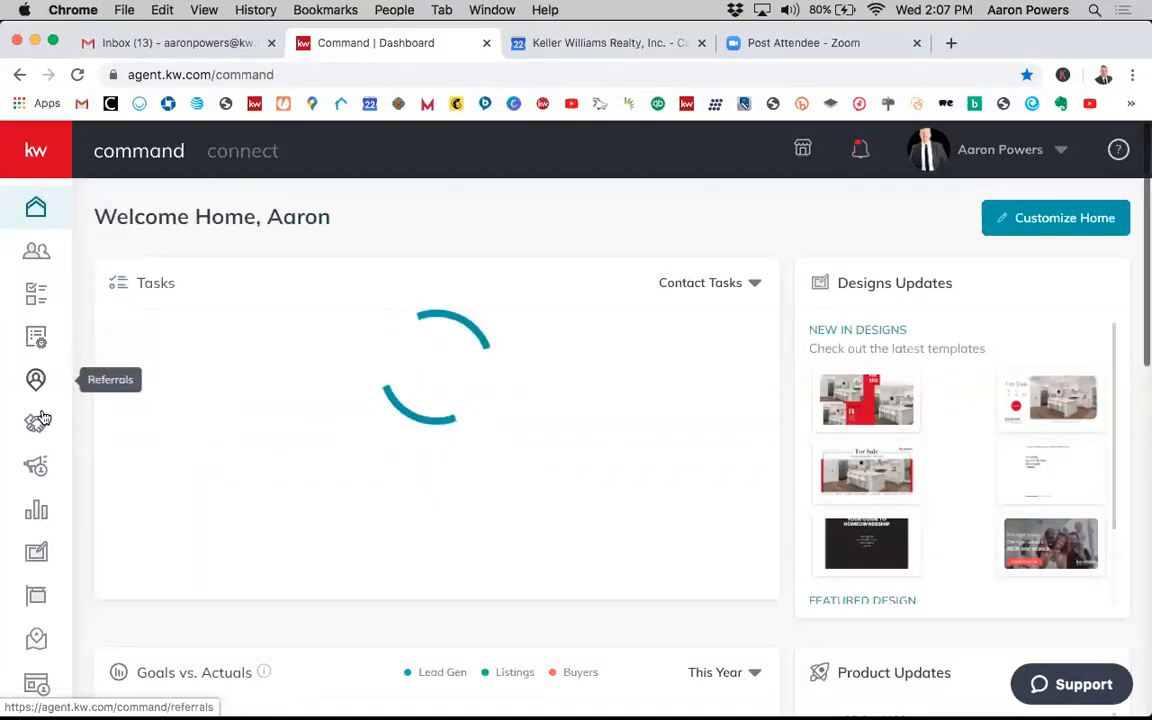
click(36, 466)
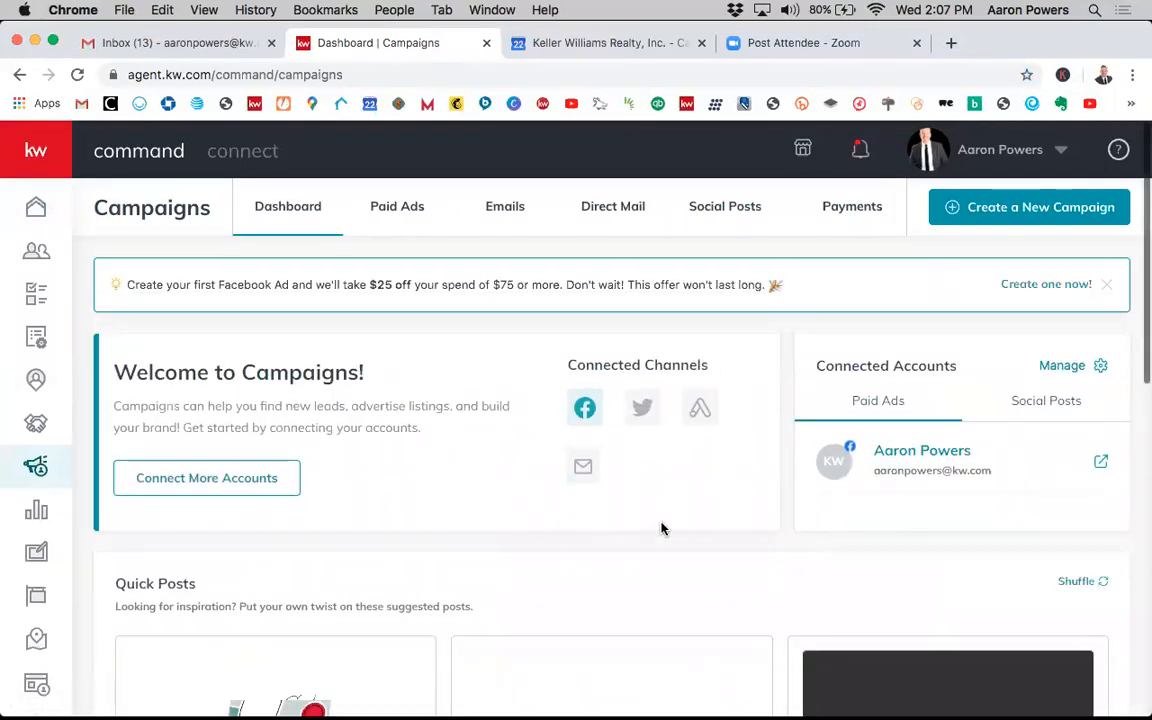
- Compare the Paid Ads and Social Posts connected accounts on the Campaigns dashboard
scroll(655, 520, down, 1)
scroll(626, 471, up, 1)
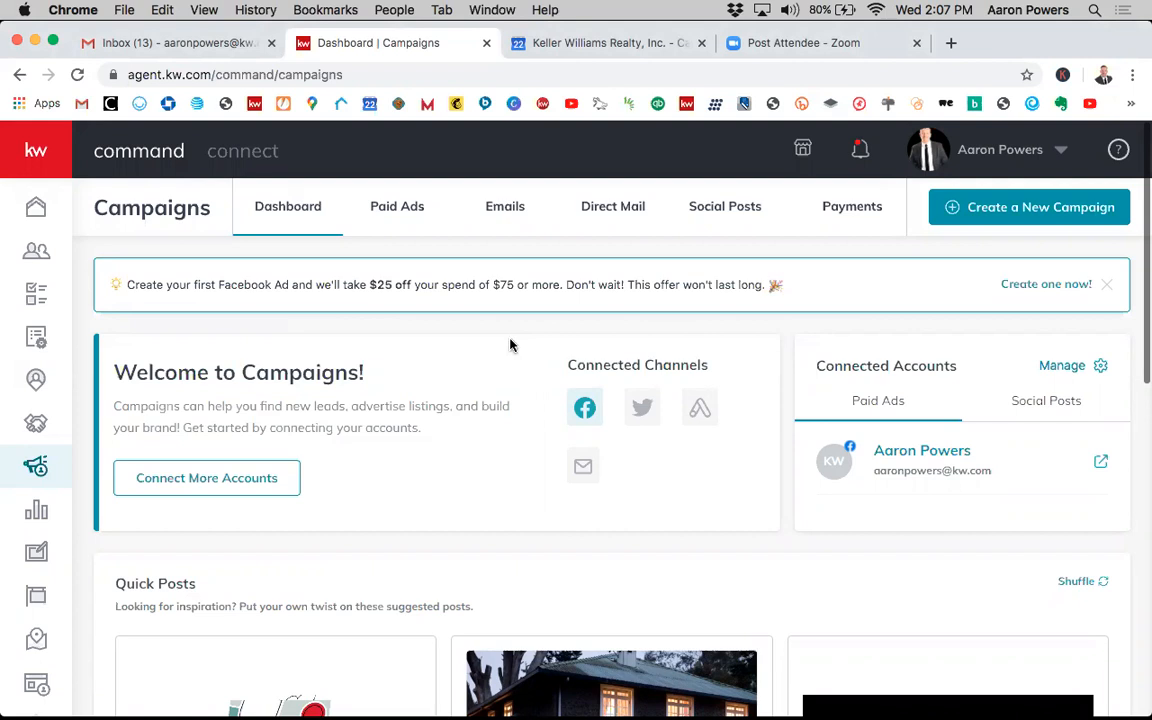
scroll(510, 345, down, 3)
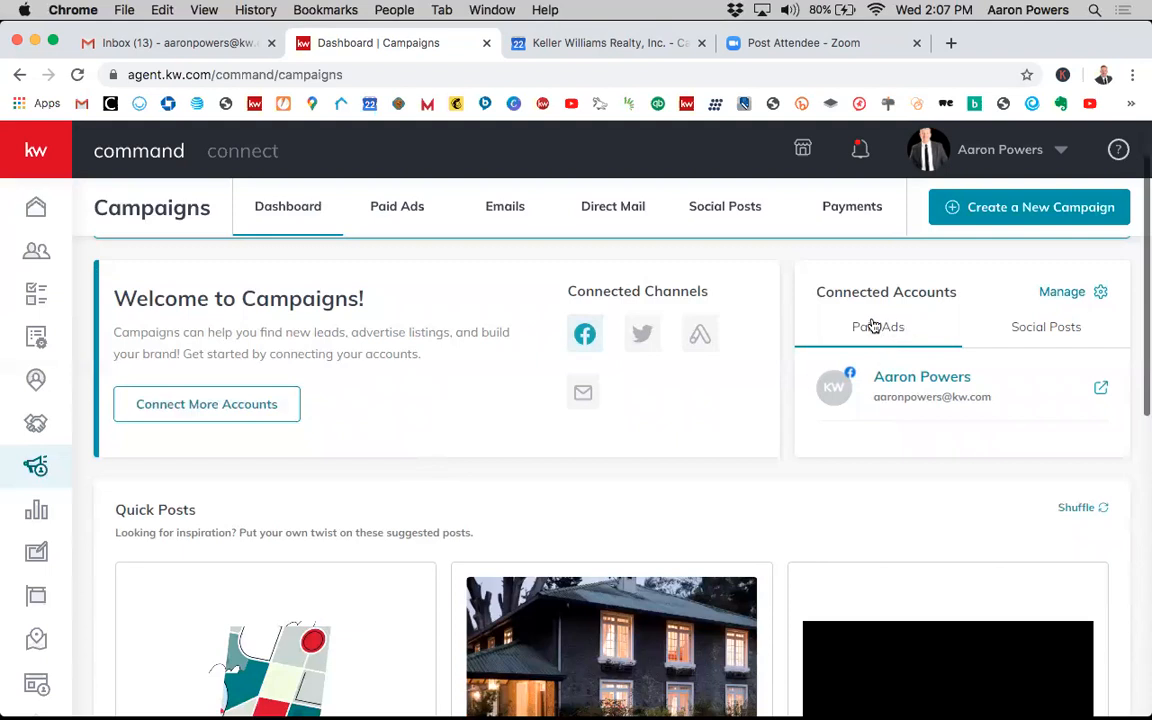
click(1031, 335)
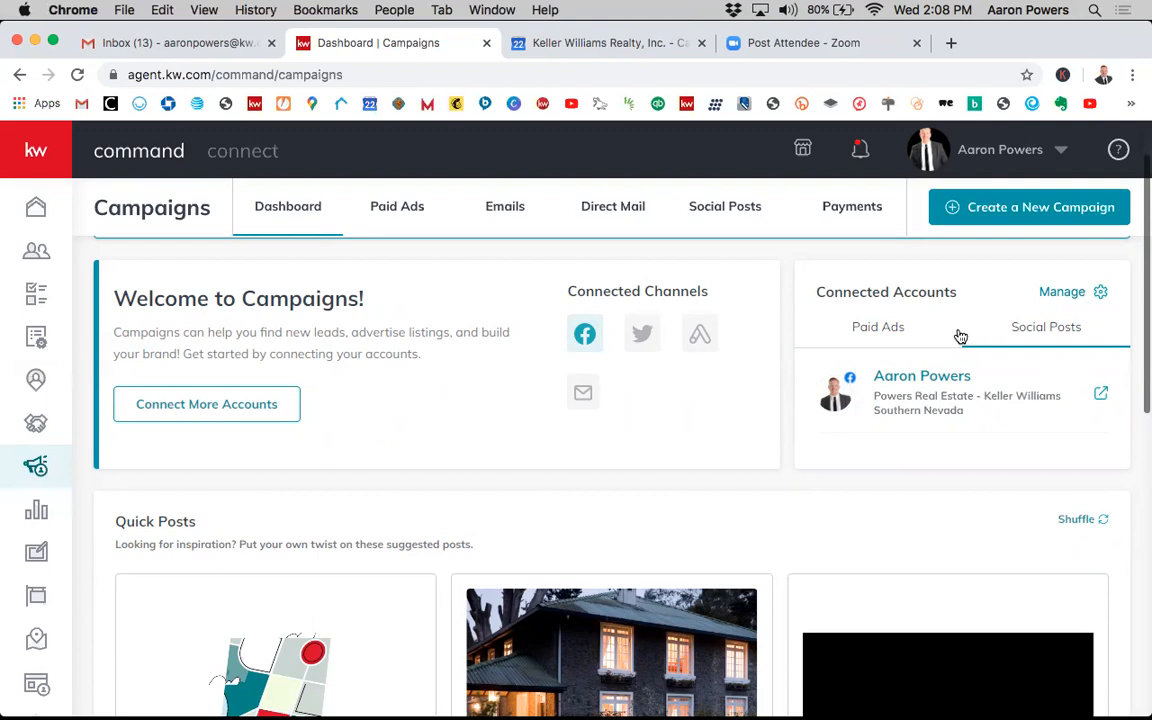
click(870, 333)
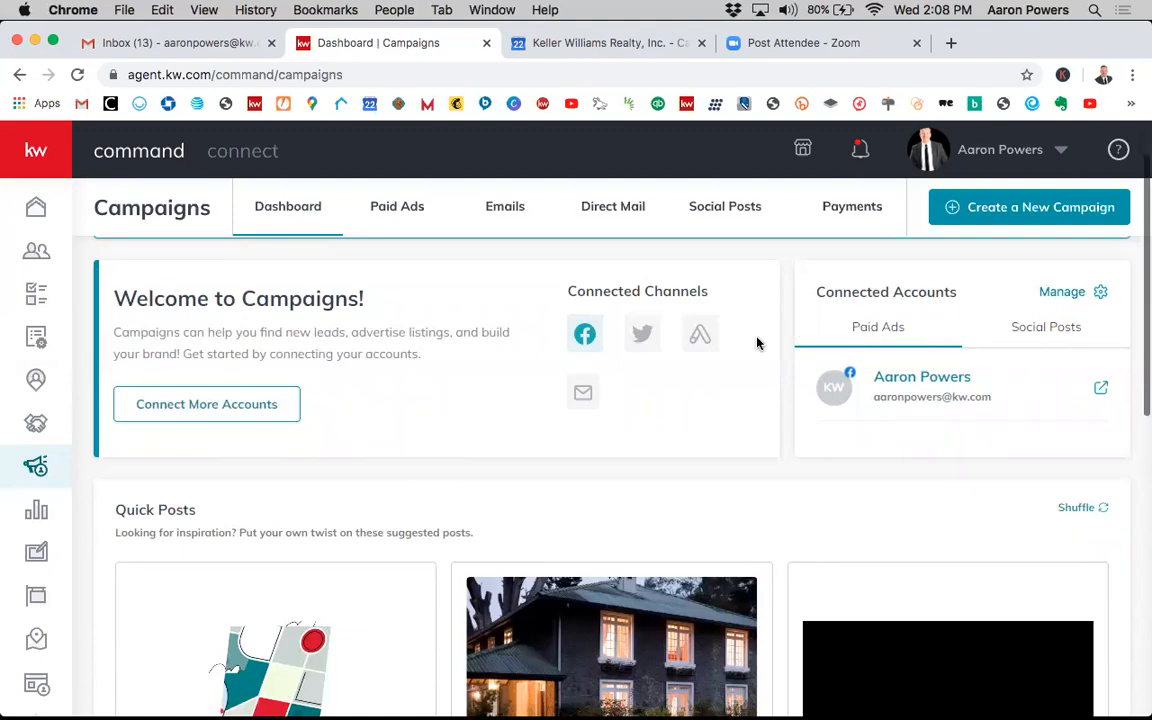
- Browse the Quick Posts and Tips and Training sections, switching Advanced Tips on and back off
scroll(757, 343, down, 1)
scroll(757, 343, down, 5)
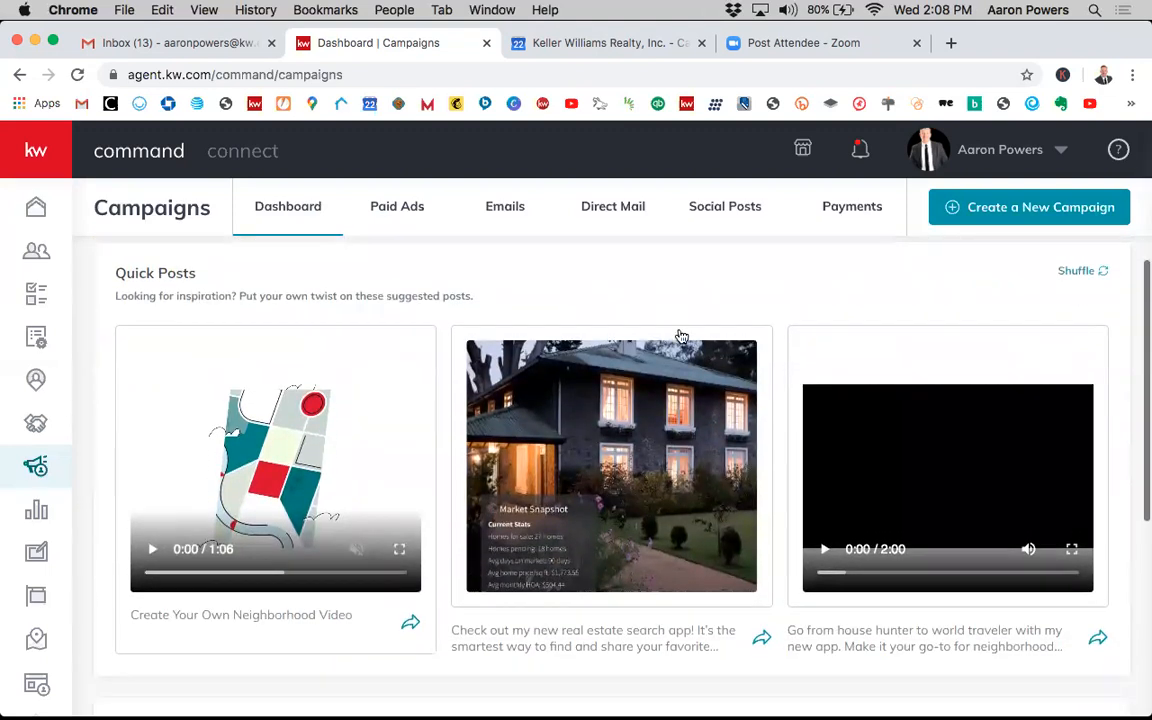
scroll(488, 408, down, 1)
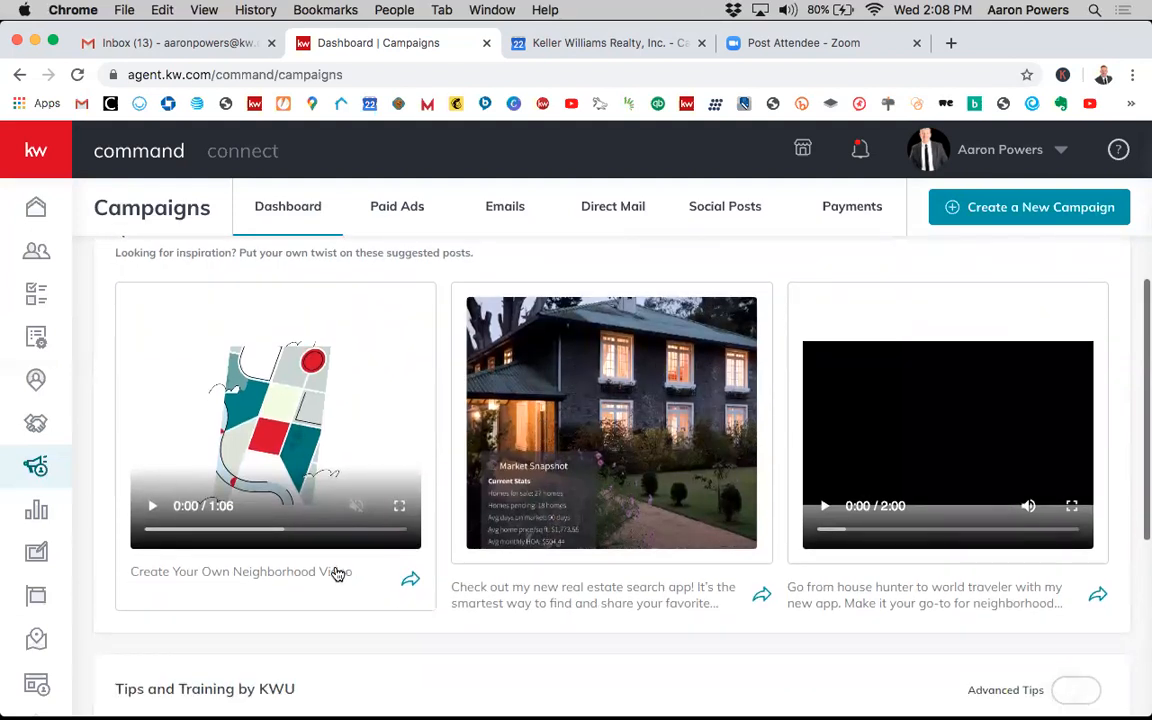
scroll(347, 497, up, 1)
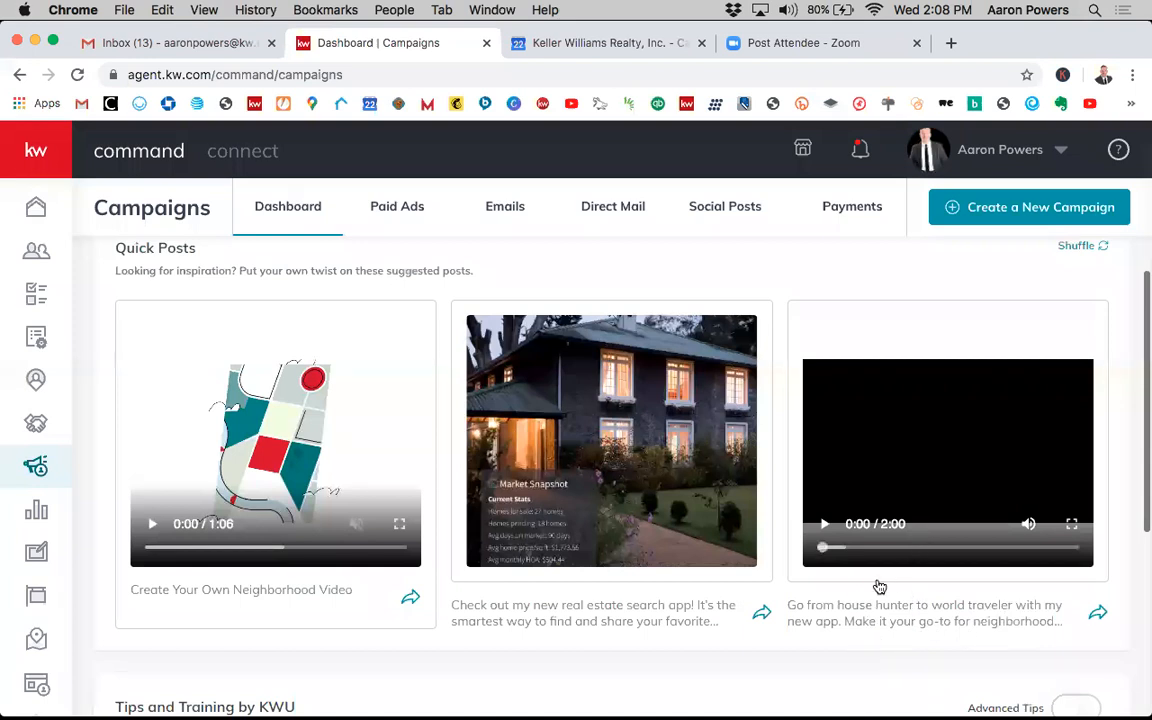
scroll(877, 585, down, 1)
scroll(877, 585, up, 2)
scroll(877, 586, down, 5)
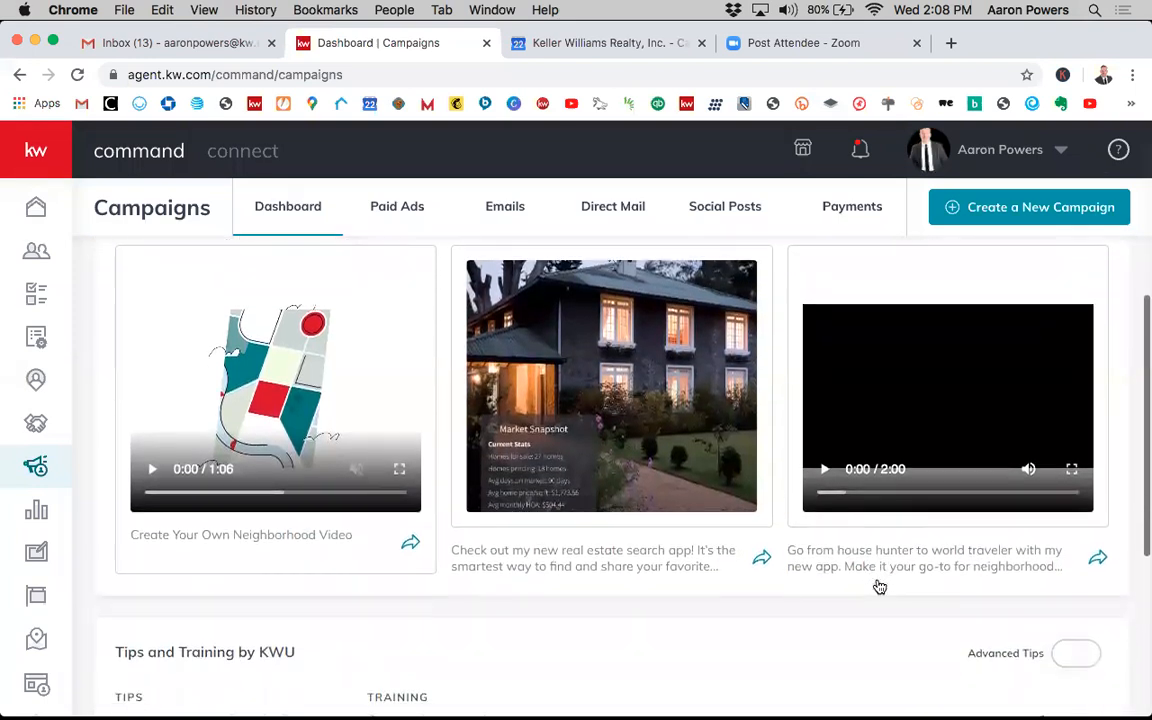
scroll(829, 543, down, 10)
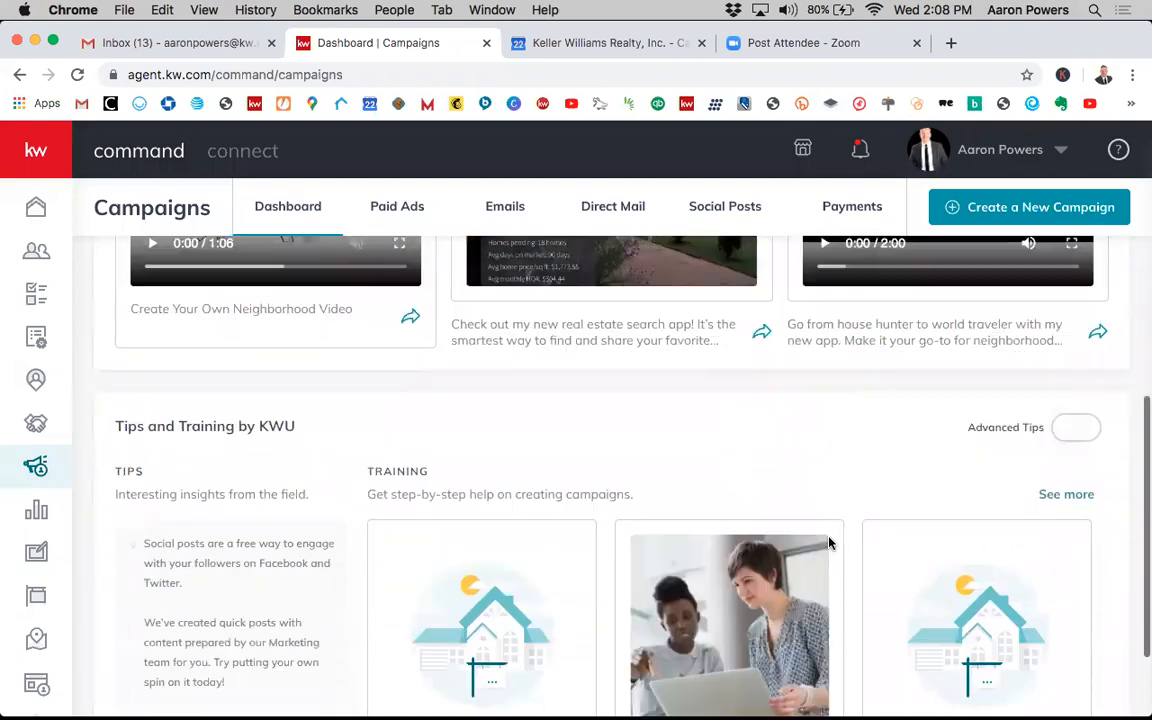
scroll(829, 543, down, 3)
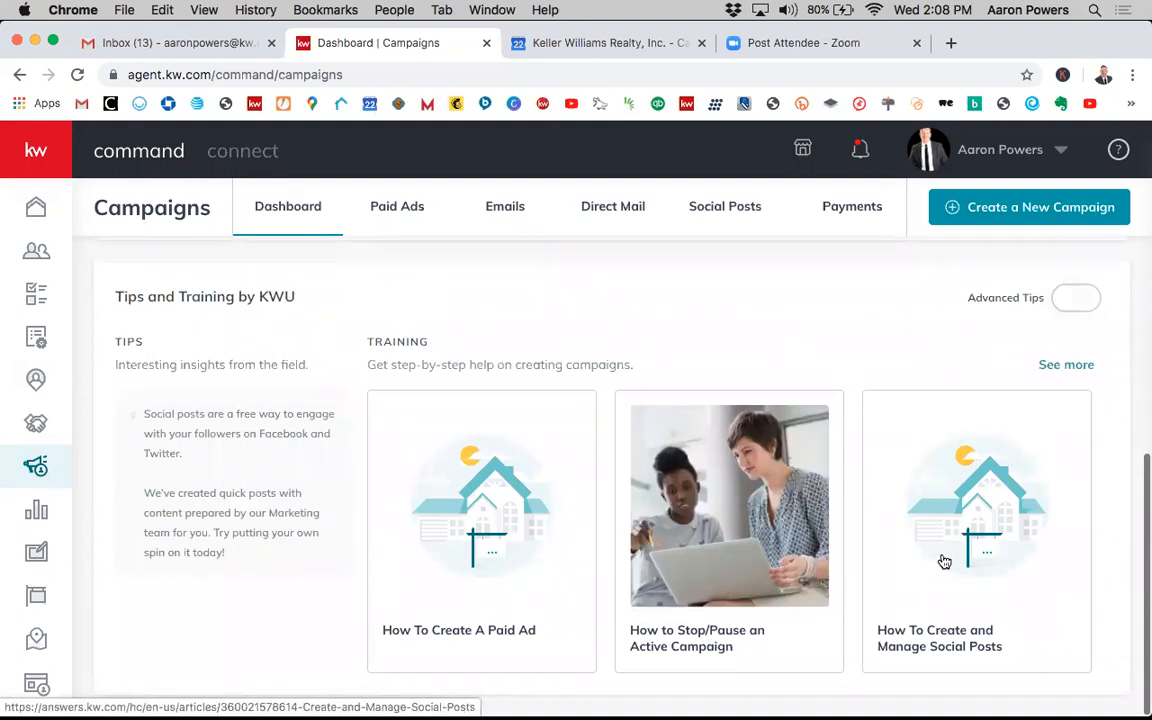
click(1074, 302)
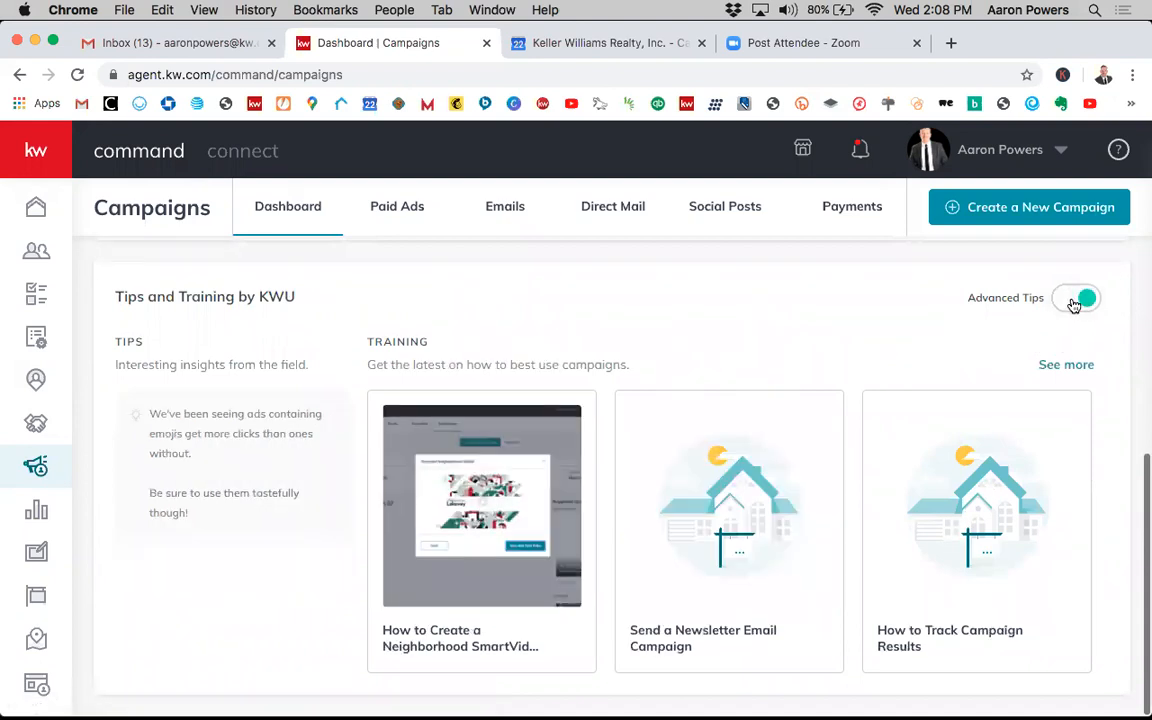
click(1074, 302)
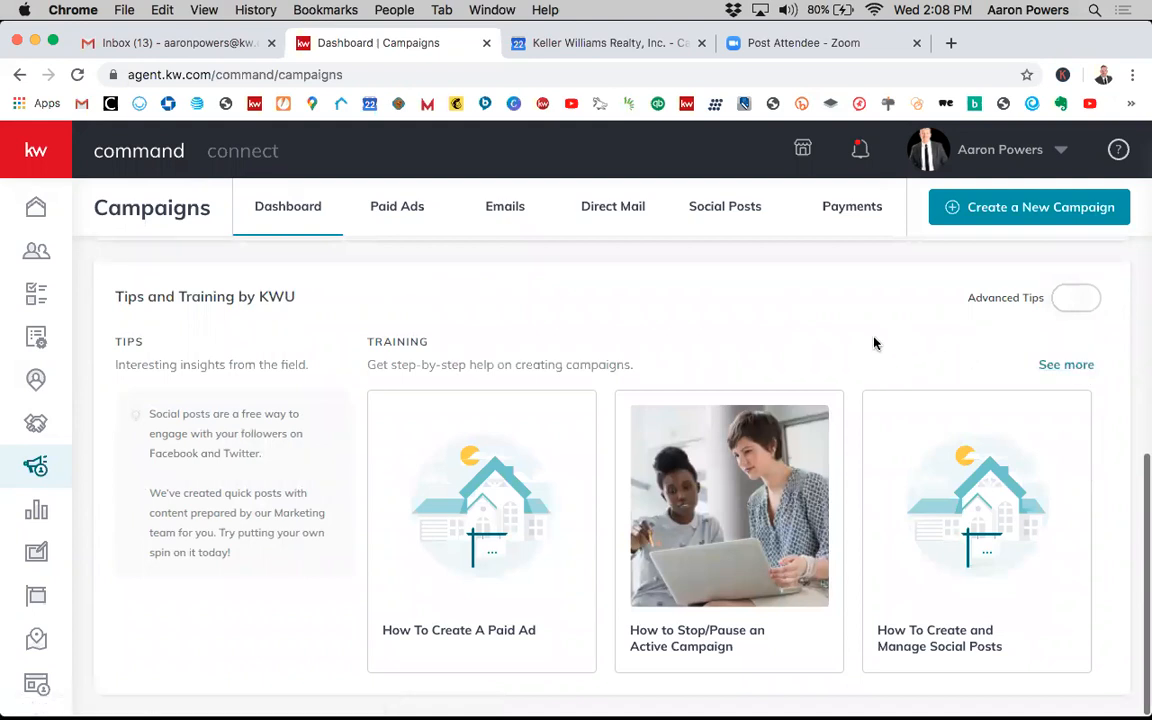
- Open the Paid Ads campaigns list
scroll(855, 345, up, 5)
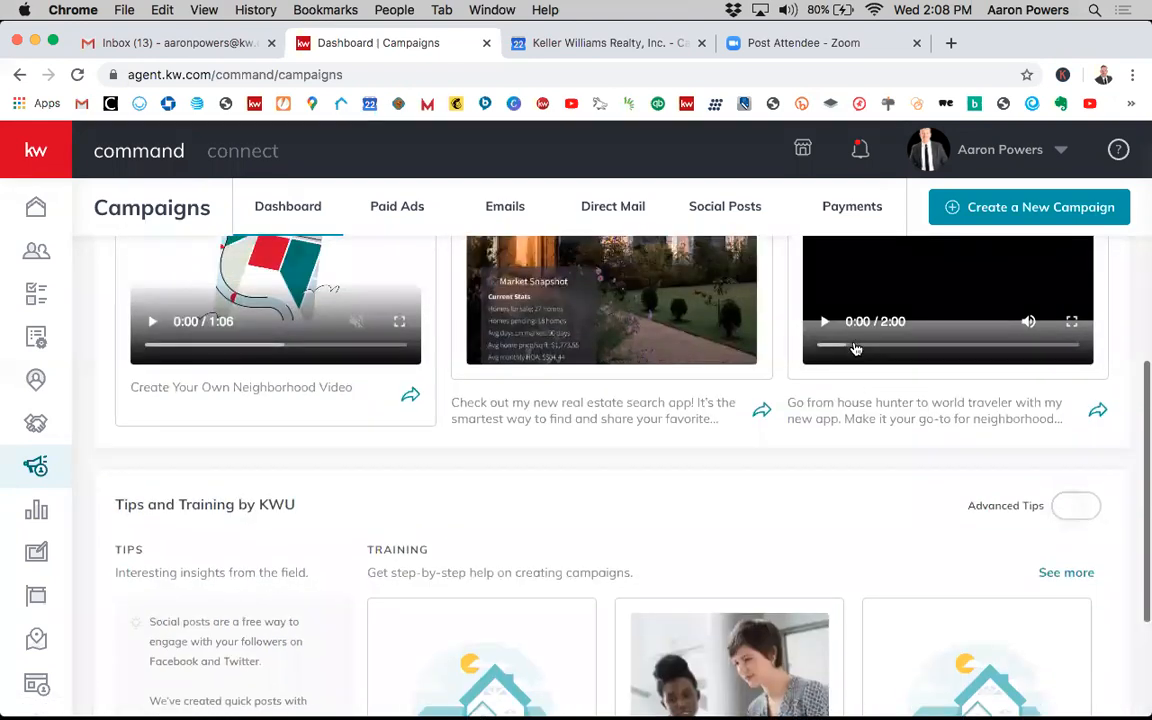
scroll(855, 348, up, 2)
scroll(855, 348, up, 3)
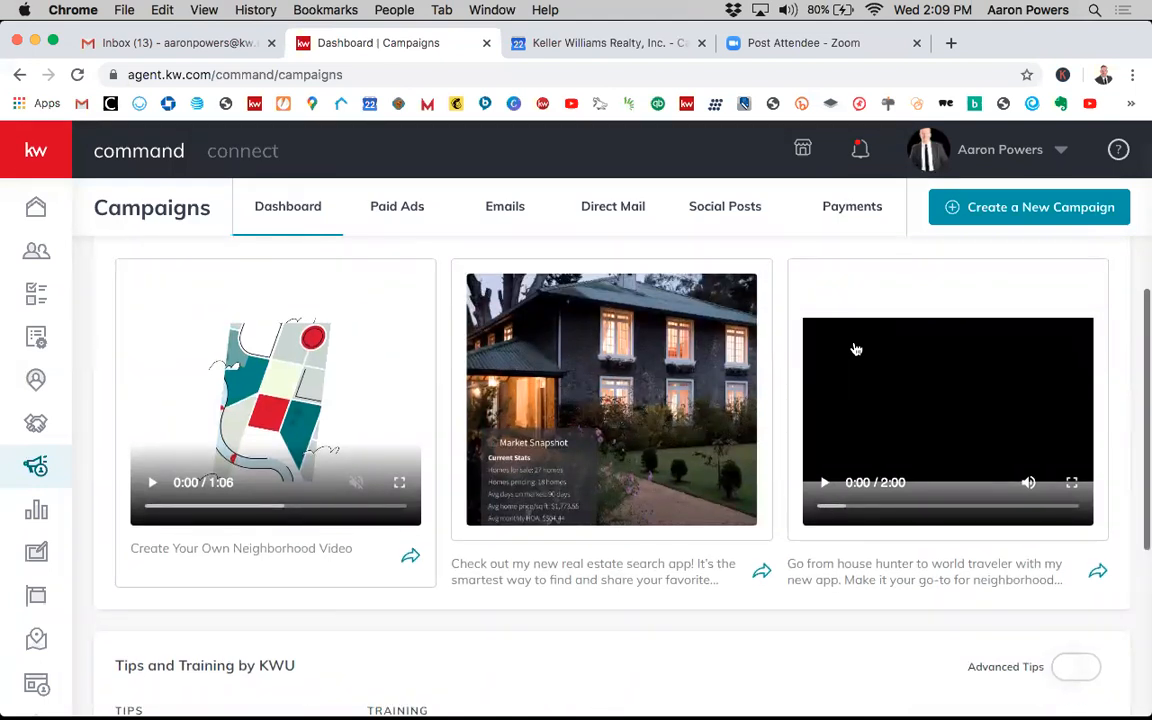
scroll(855, 348, up, 7)
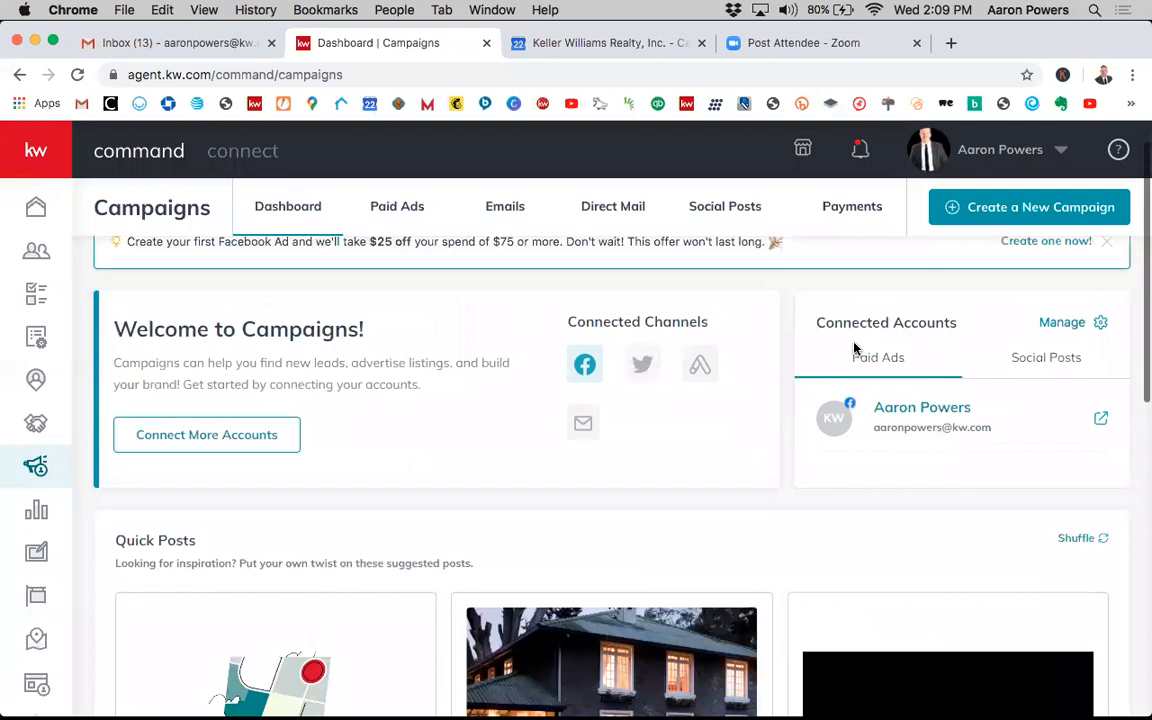
scroll(855, 348, up, 2)
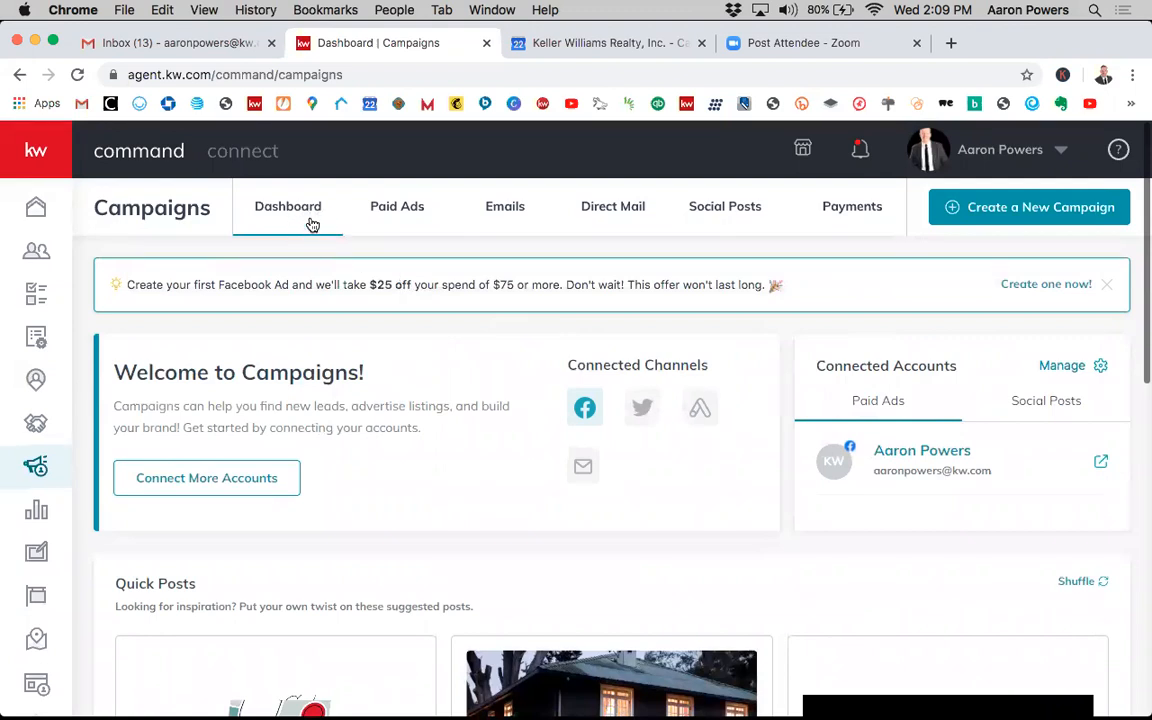
click(404, 215)
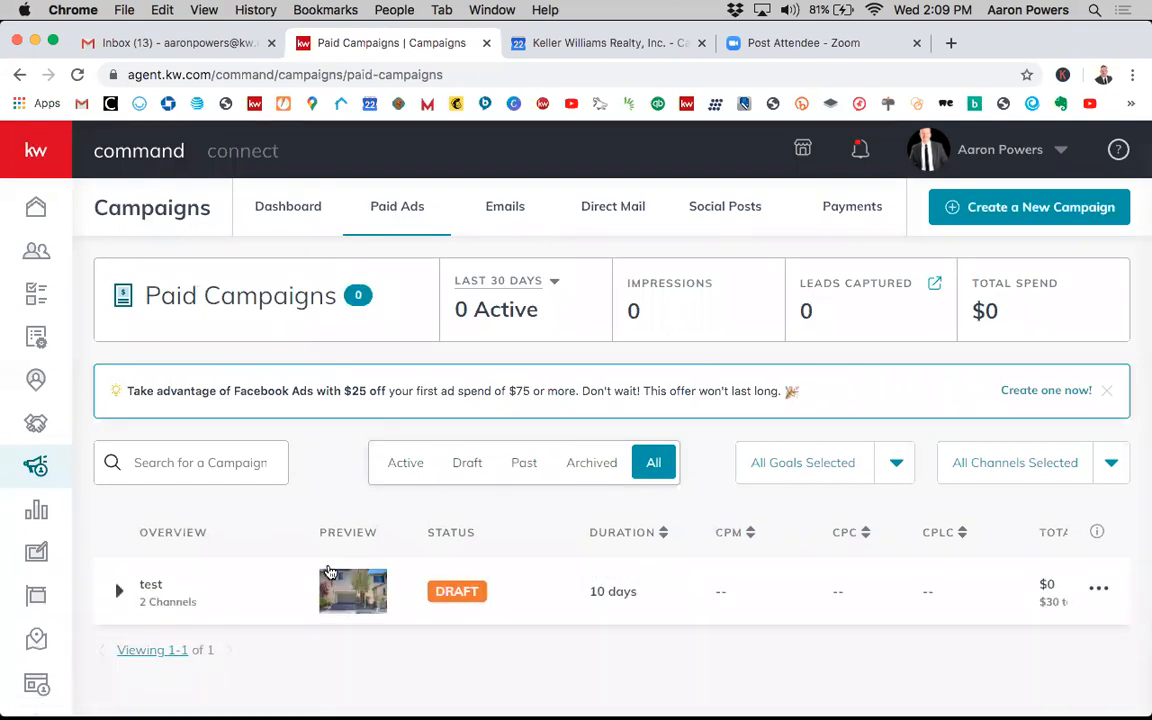
- Browse the Emails and Direct Mail campaign lists
click(507, 210)
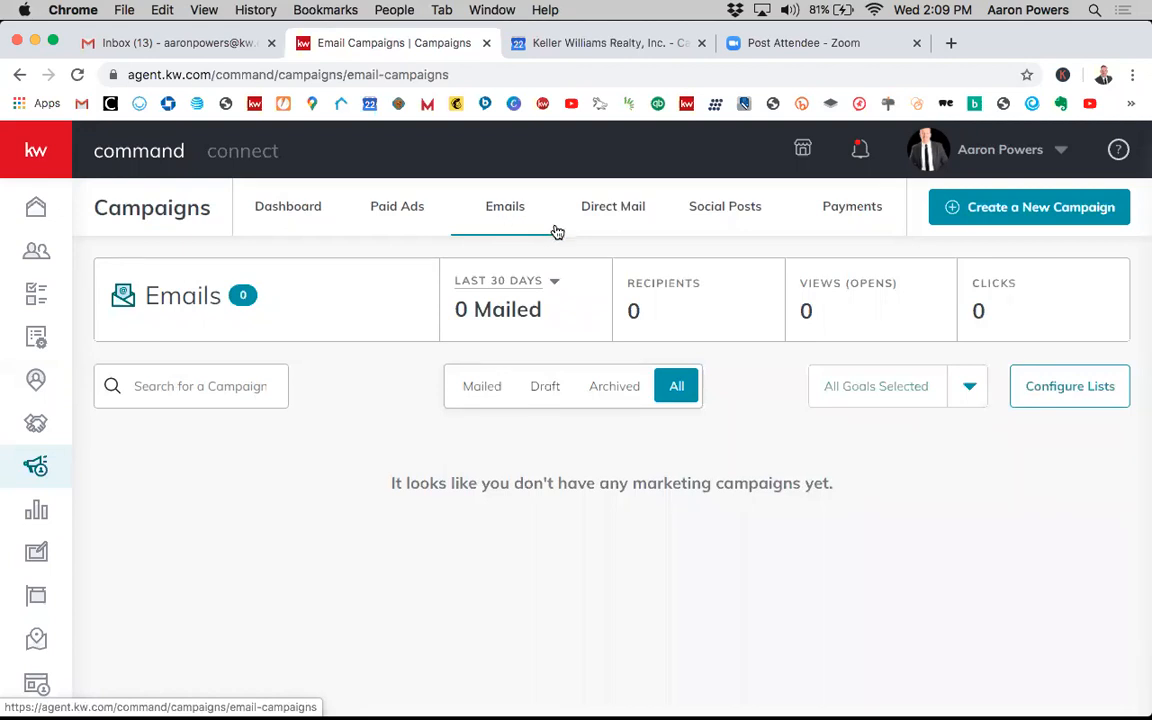
click(607, 212)
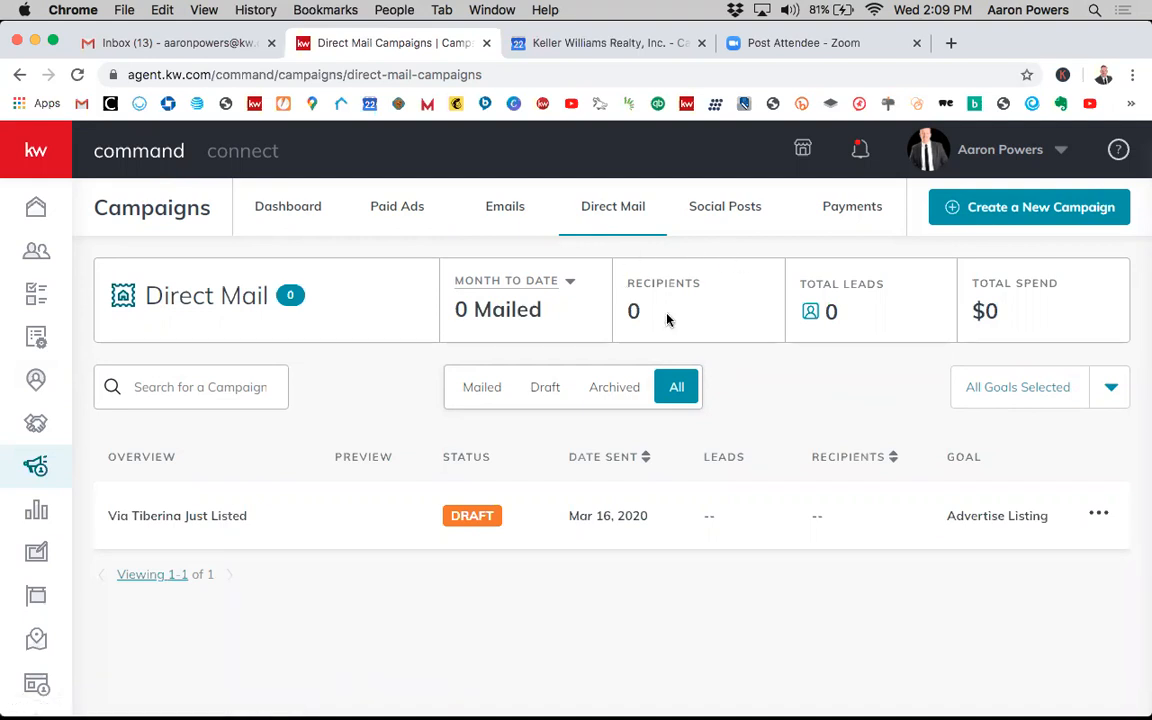
- Open Social Posts and scroll through the weekly calendar of live and scheduled posts
click(729, 205)
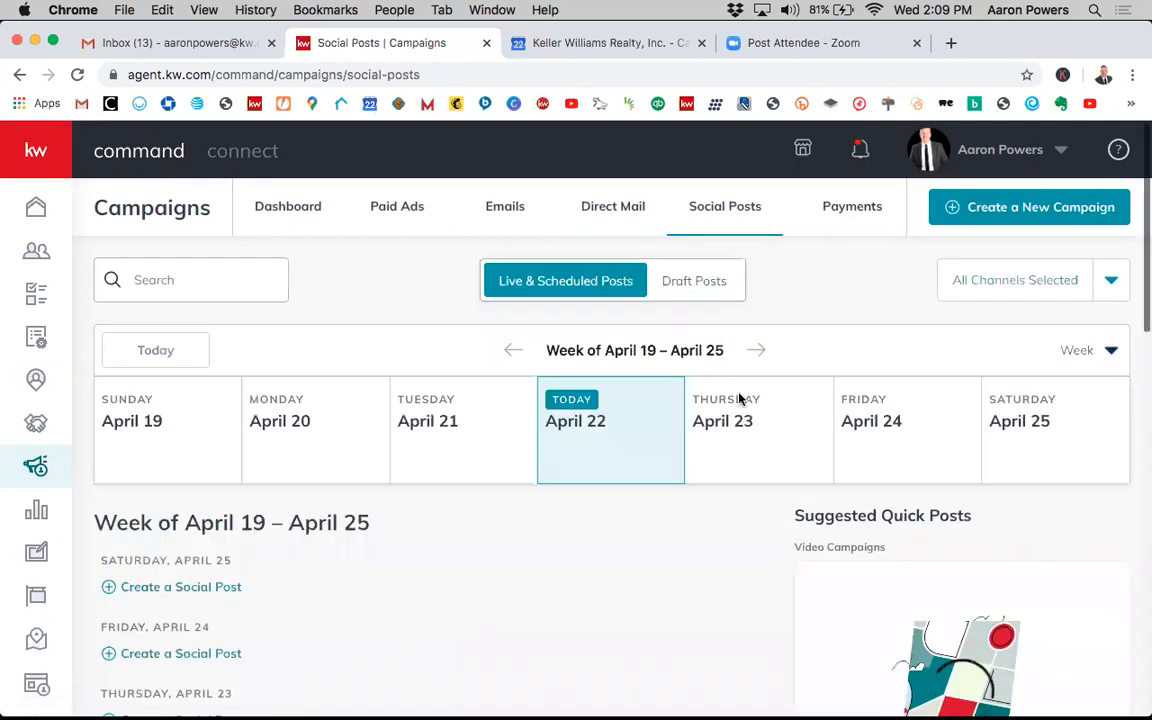
scroll(739, 398, down, 1)
scroll(739, 398, down, 1)
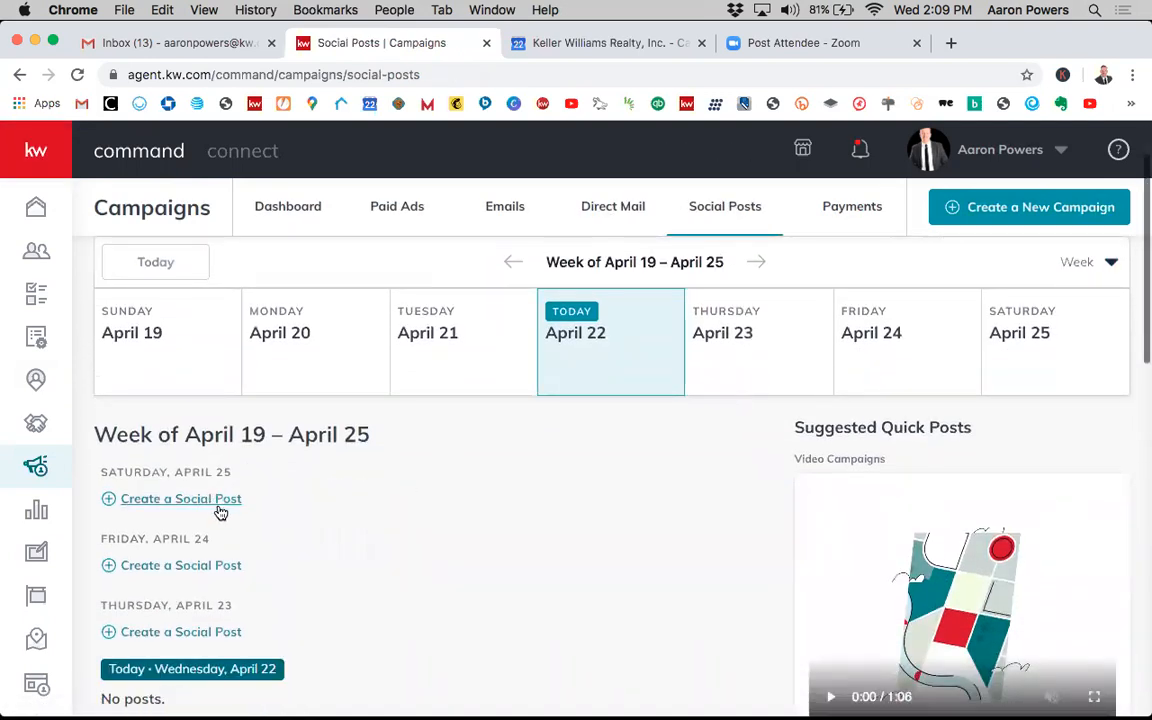
scroll(380, 522, down, 1)
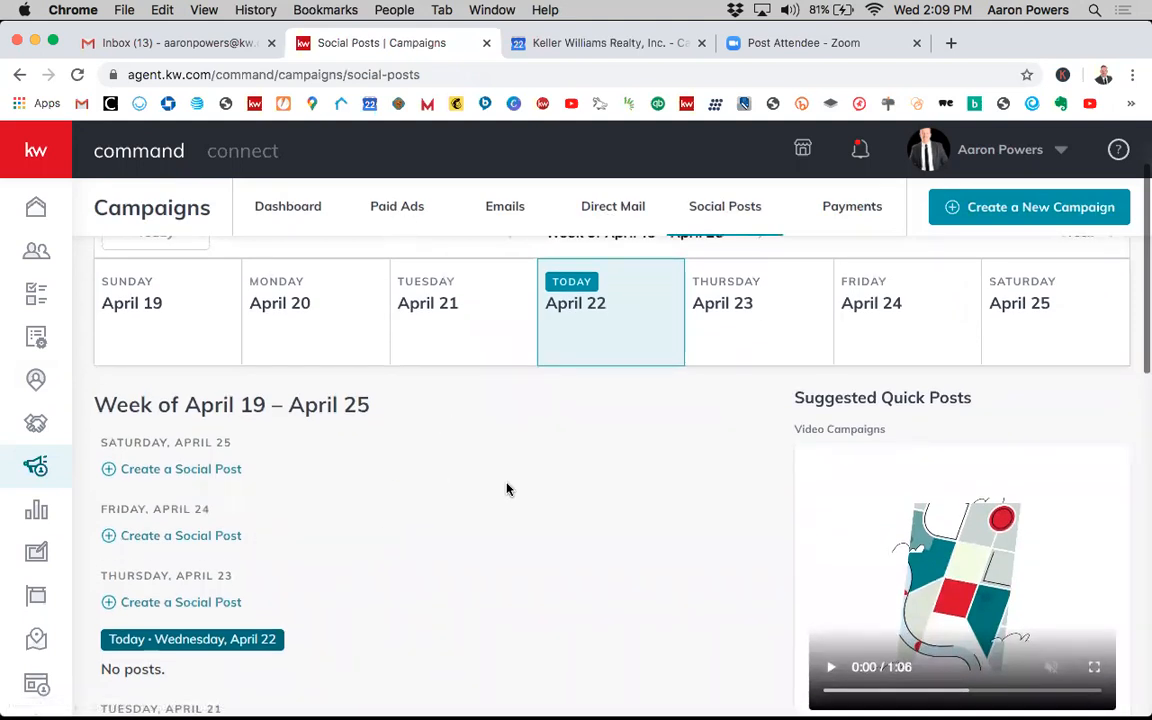
scroll(519, 550, down, 1)
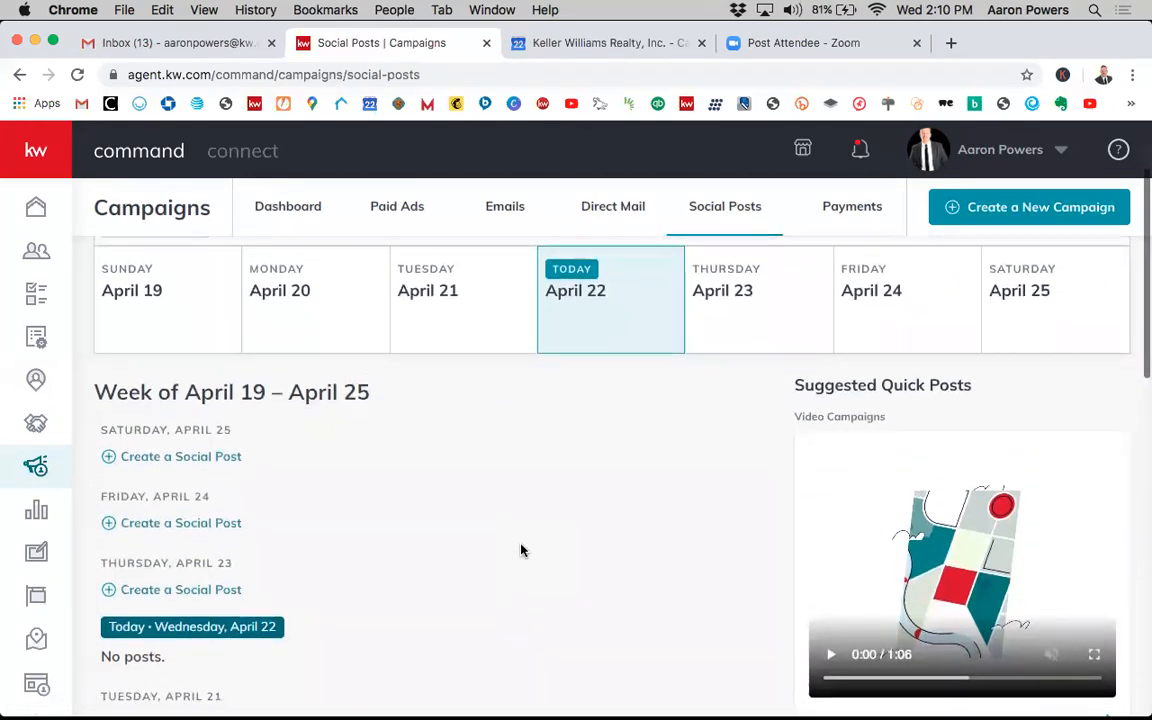
scroll(520, 550, up, 3)
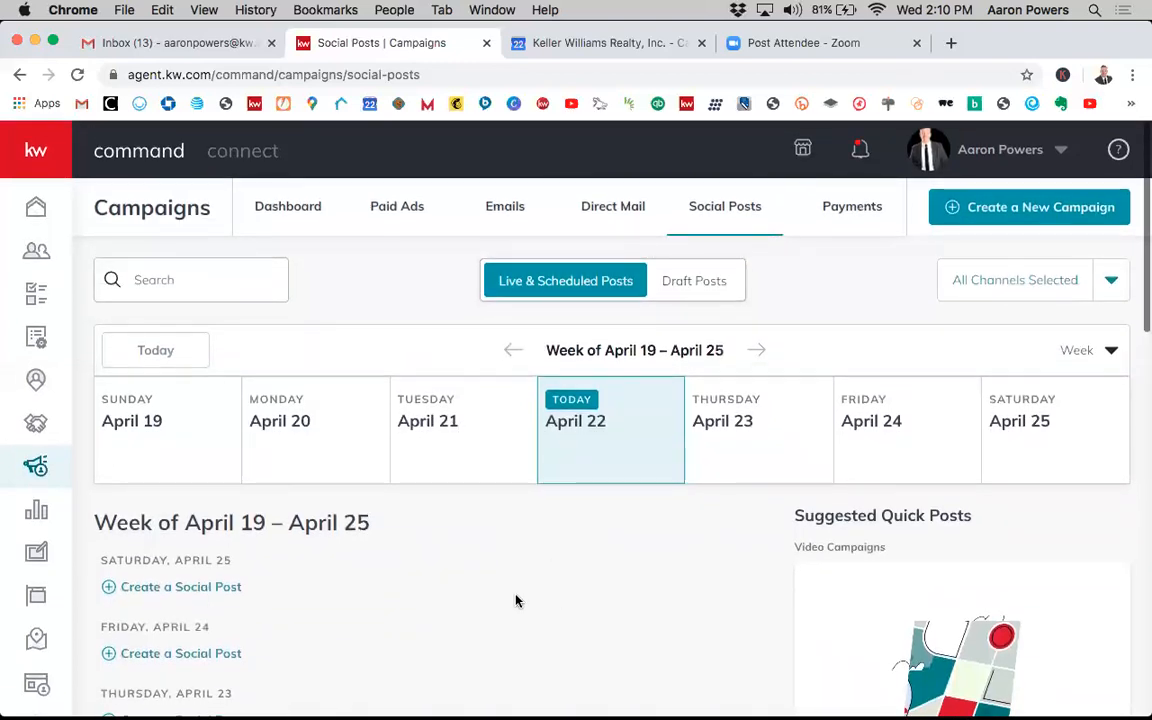
scroll(516, 600, down, 5)
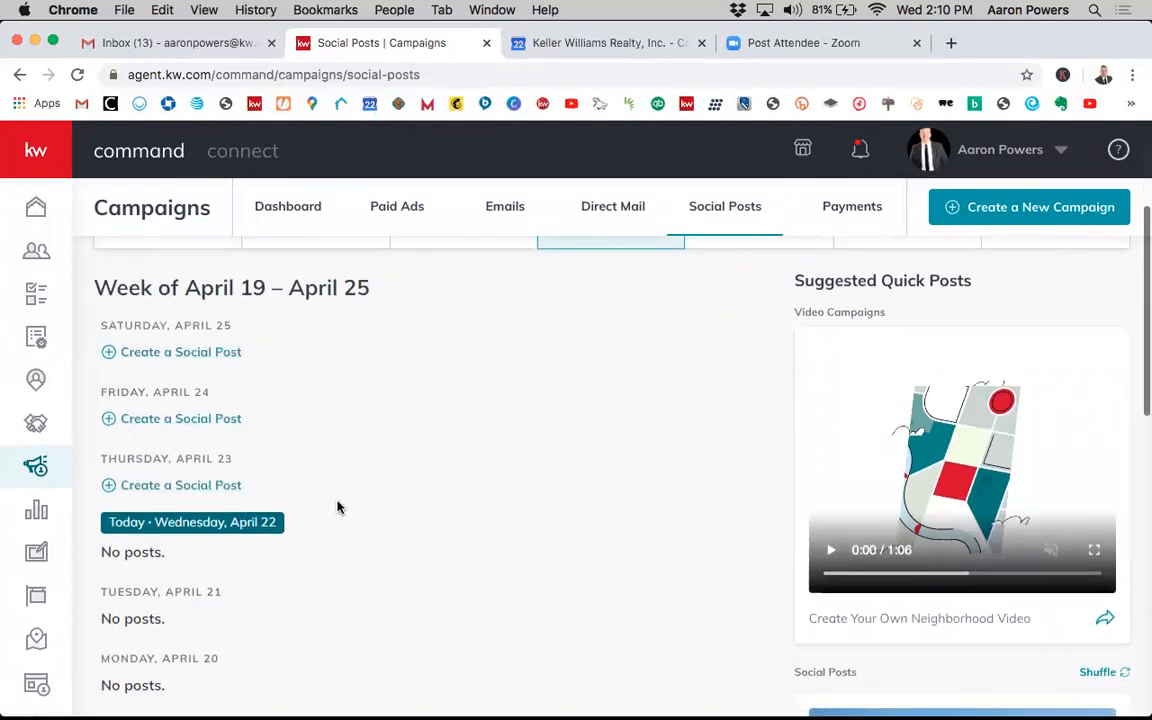
scroll(460, 380, up, 4)
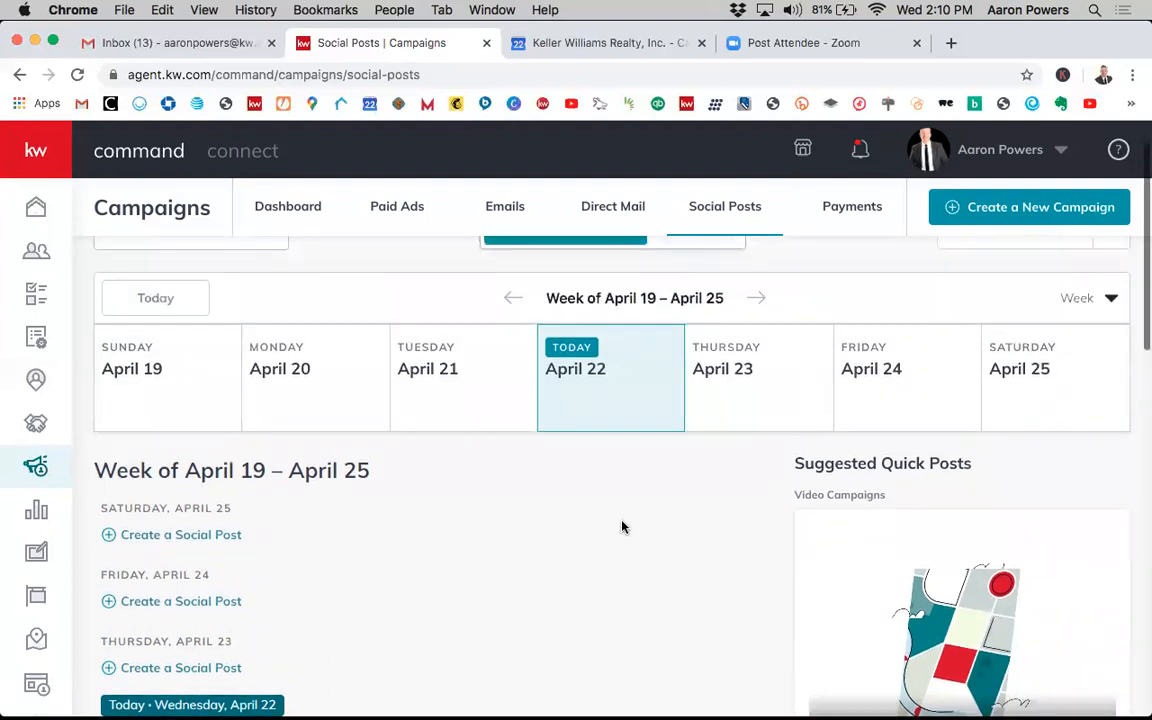
scroll(621, 527, up, 1)
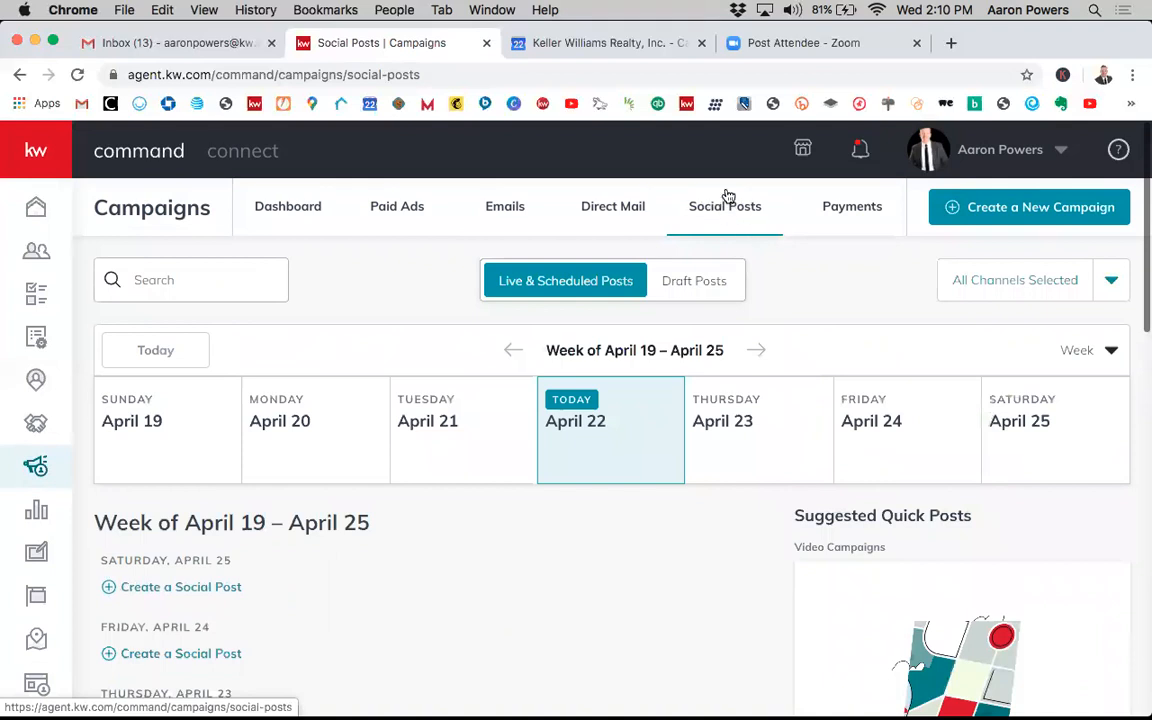
- Open the Payments section and view the Add Card form, closing it without entering anything
click(856, 208)
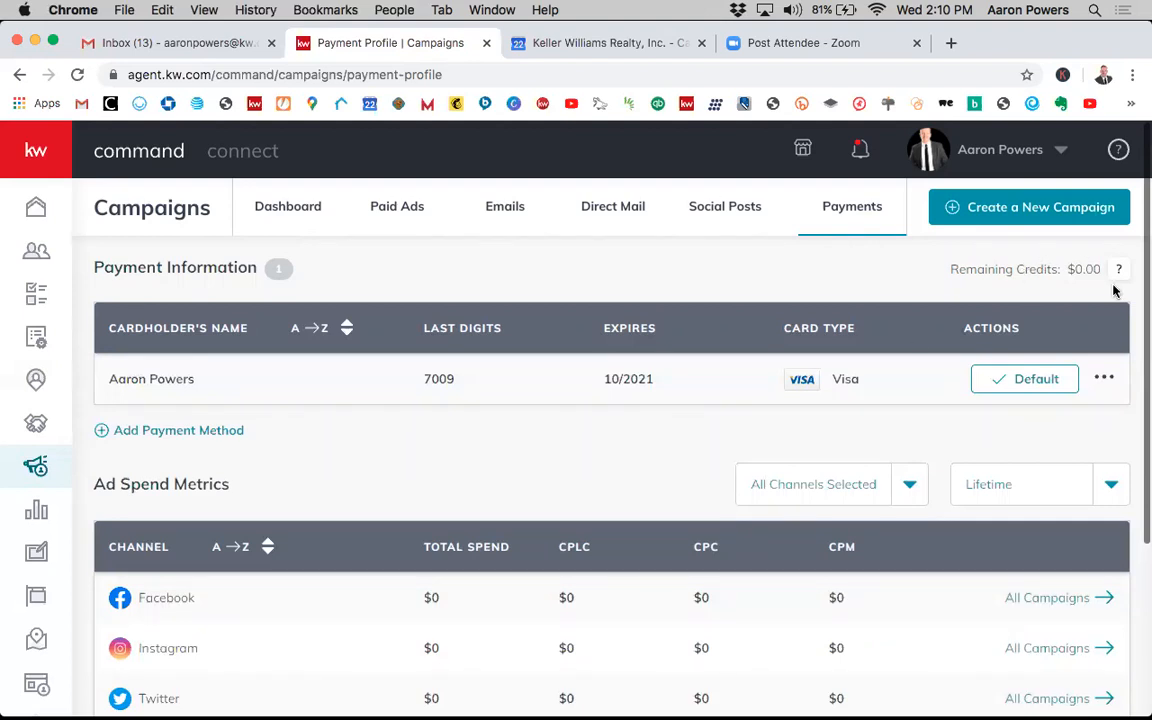
mouse_move(1120, 280)
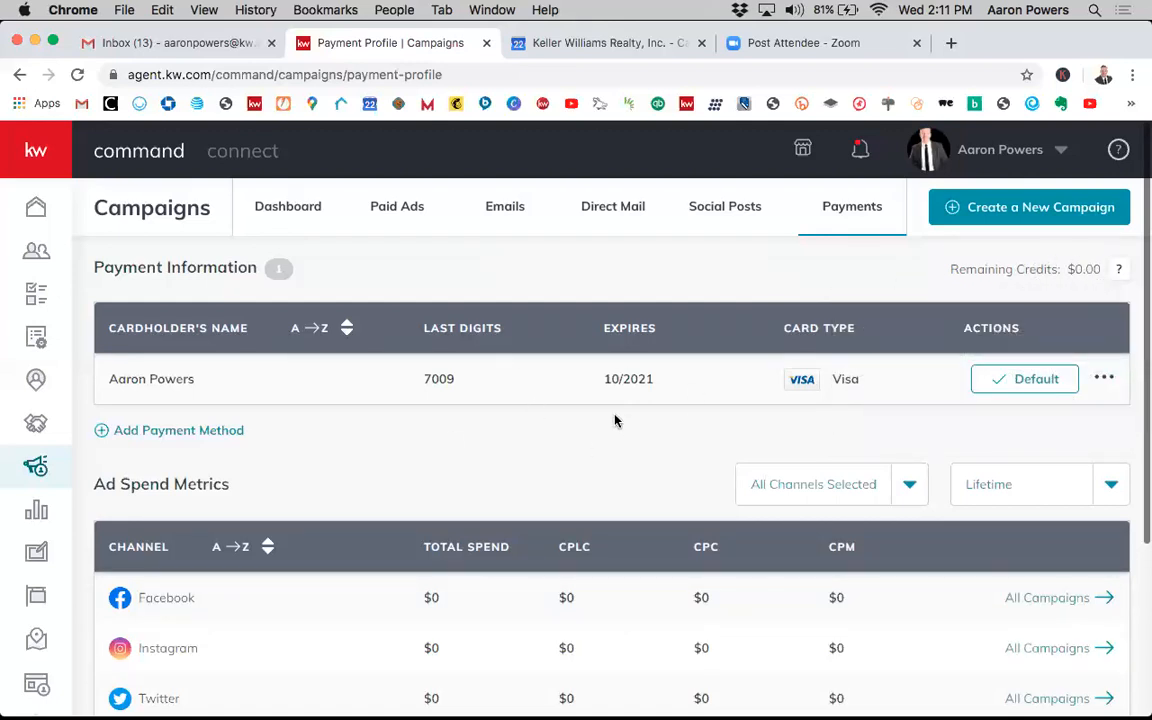
scroll(486, 432, down, 1)
scroll(535, 404, up, 1)
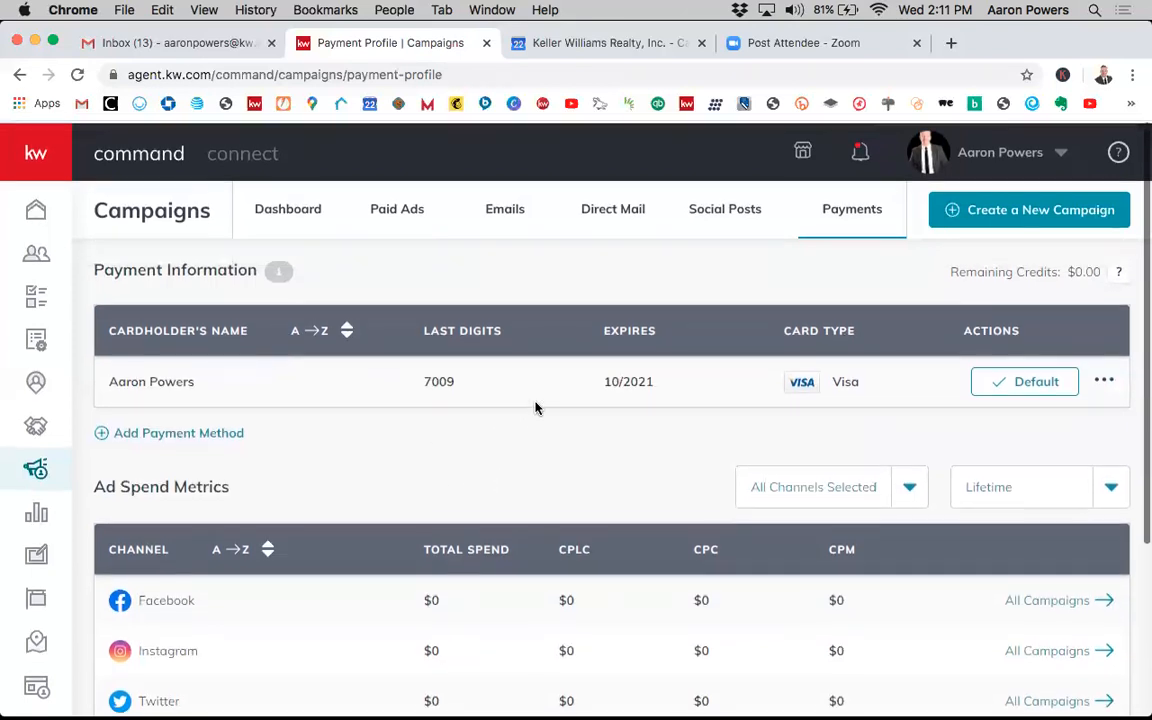
click(220, 432)
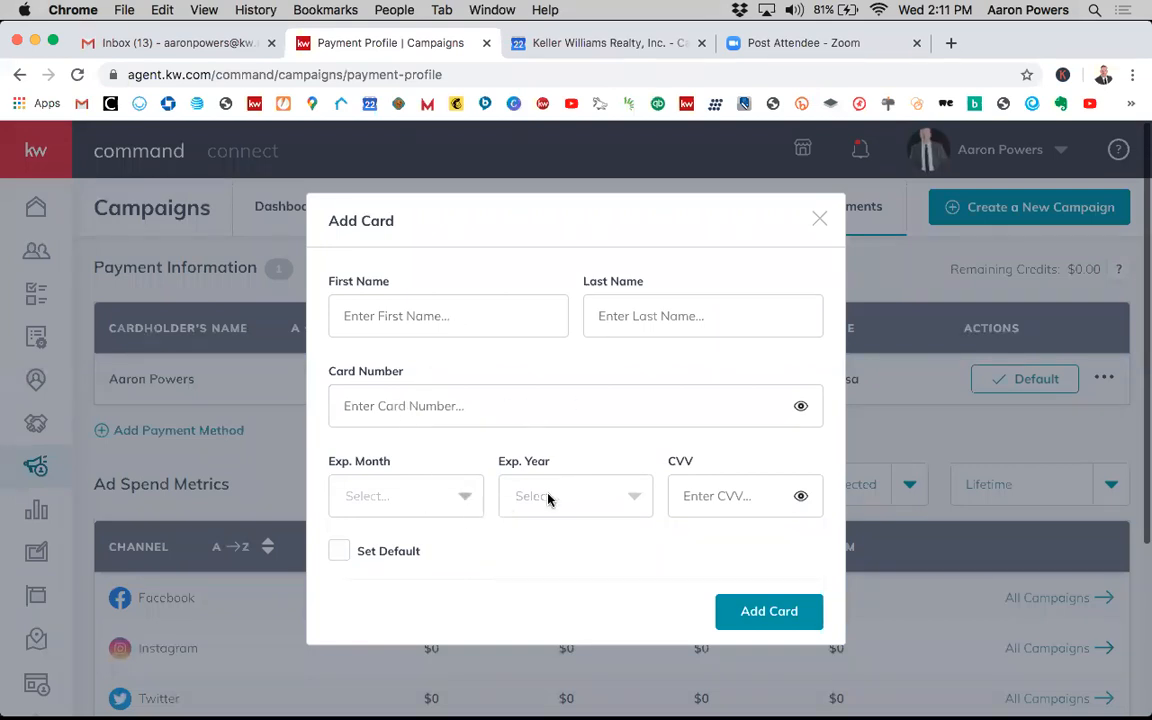
click(818, 222)
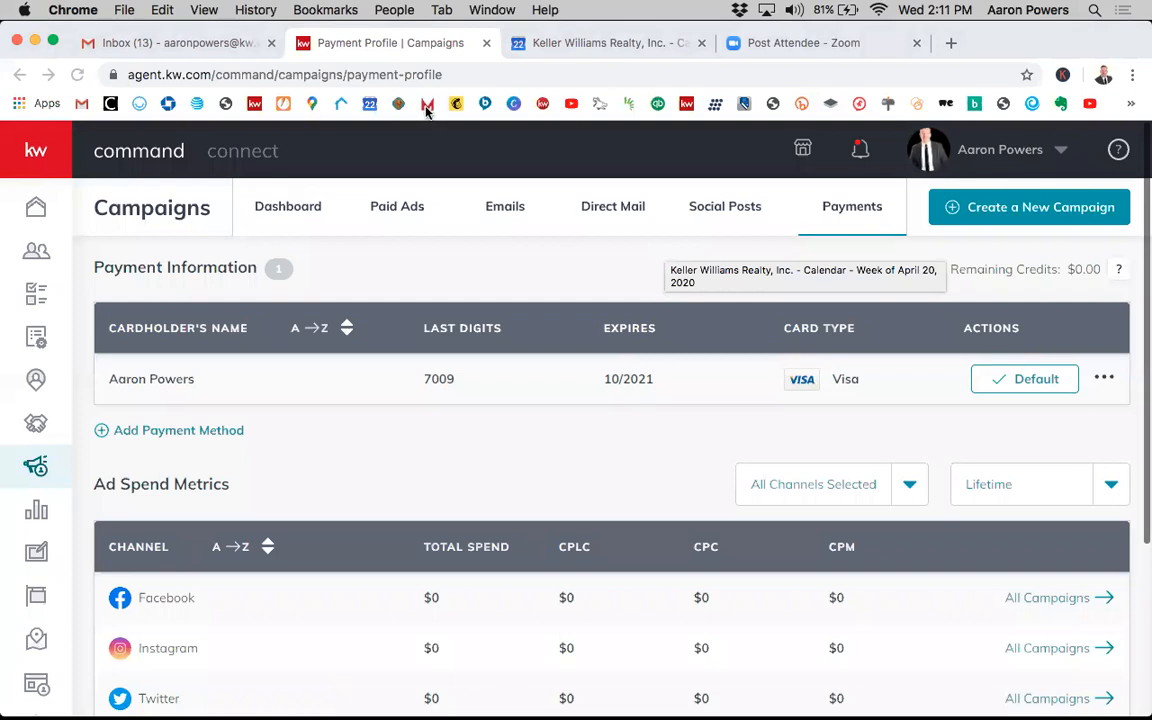
- Review the Ad Spend Metrics table for each advertising channel
scroll(694, 373, down, 4)
scroll(612, 432, down, 1)
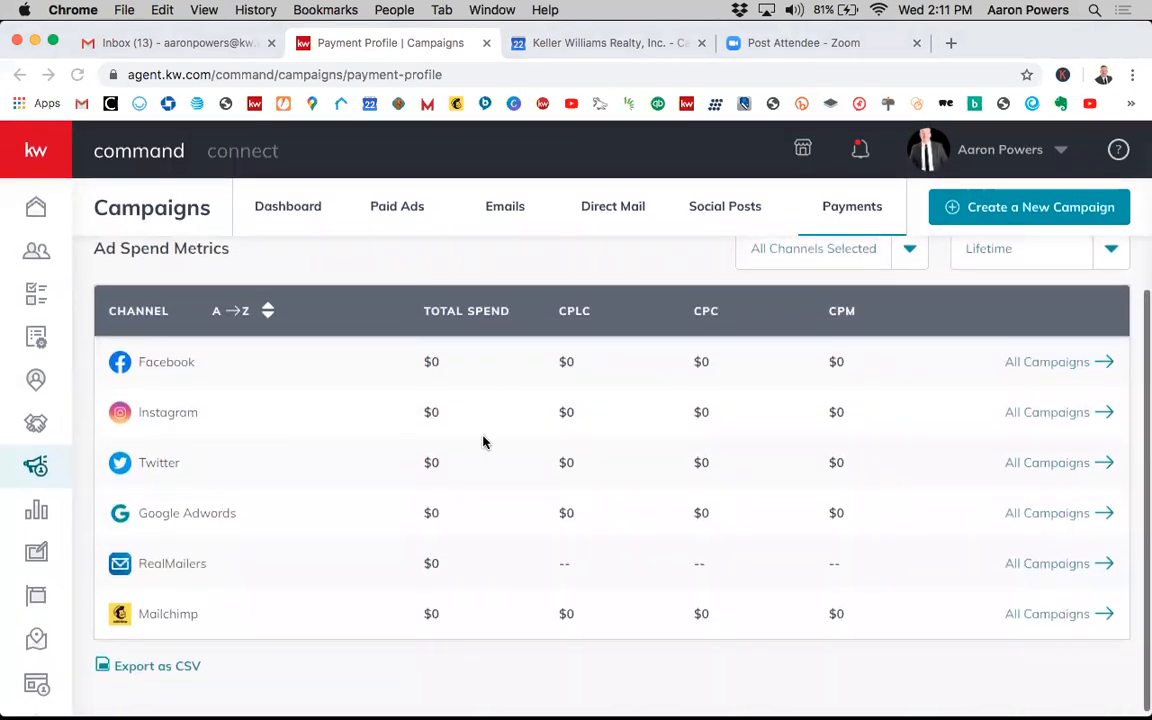
scroll(483, 438, down, 1)
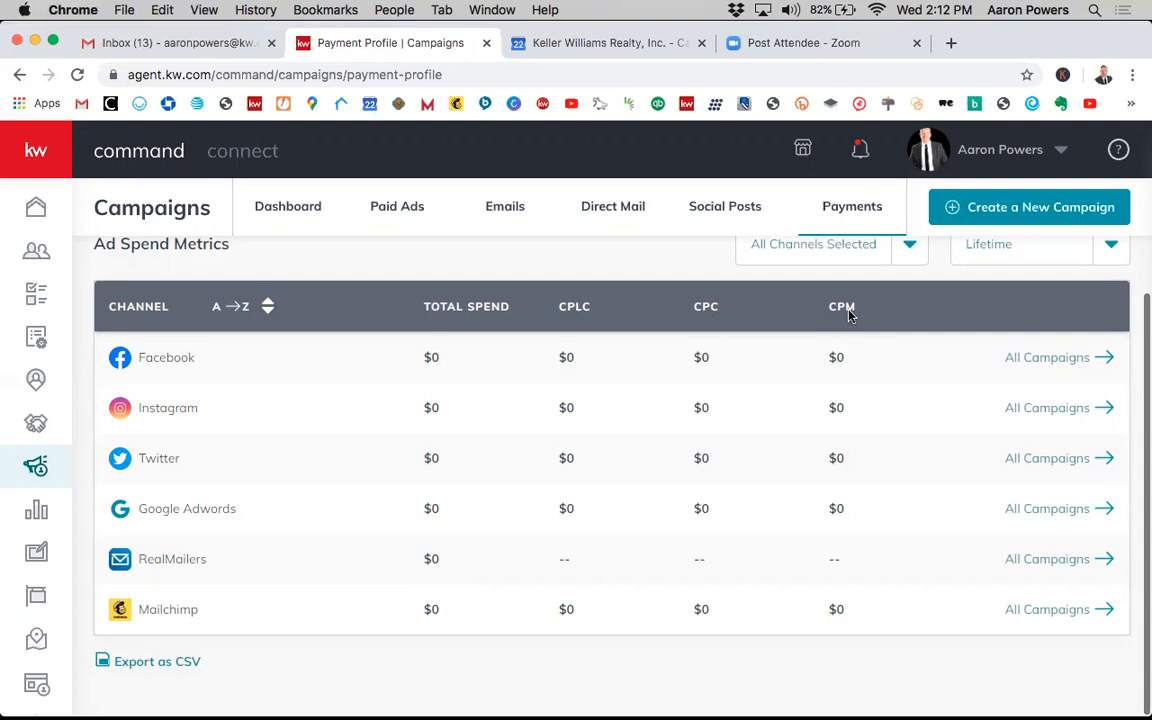
scroll(888, 343, up, 2)
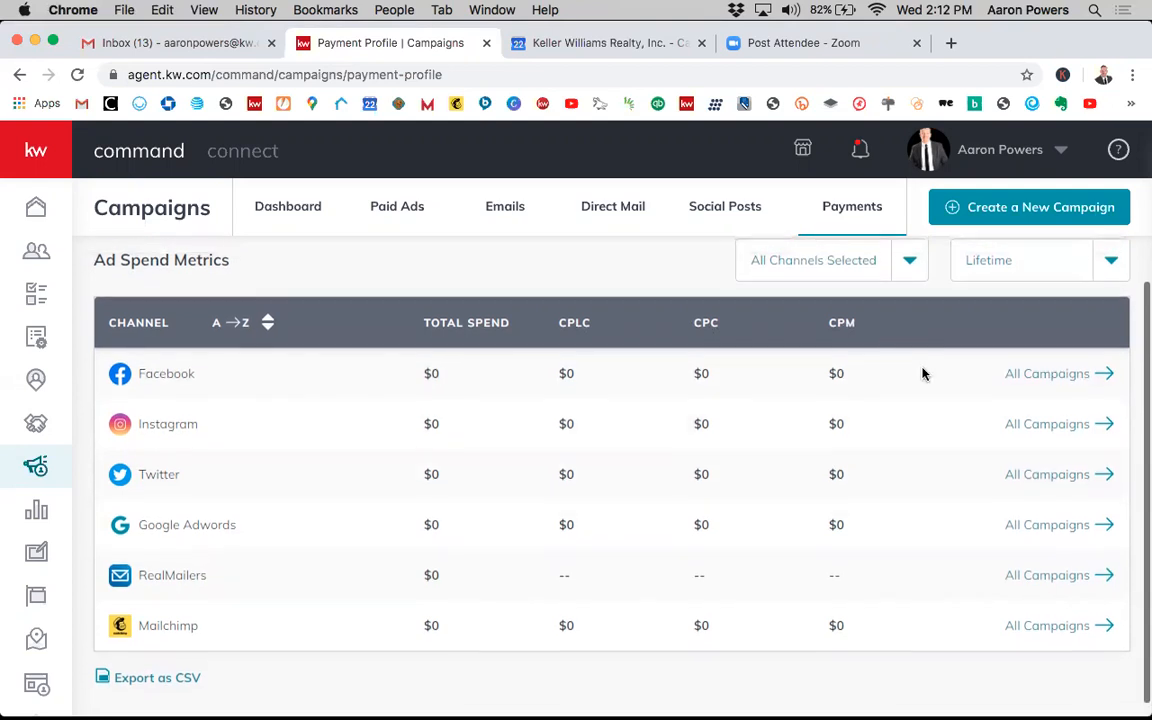
scroll(691, 373, down, 1)
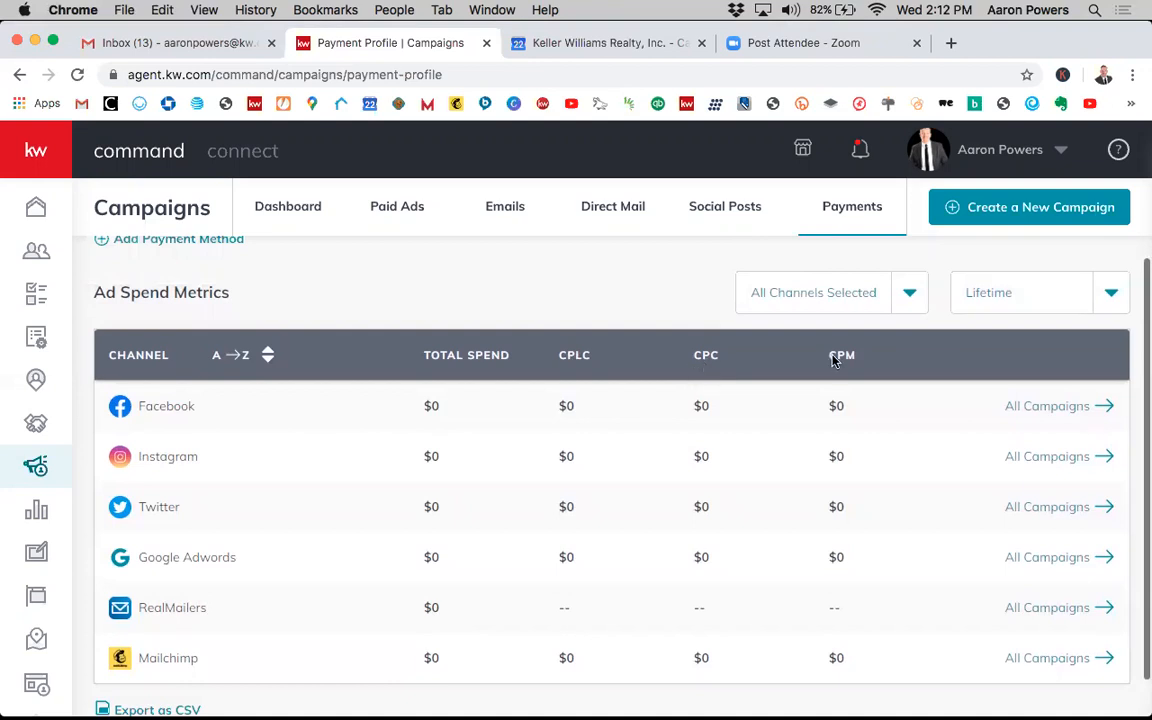
scroll(700, 360, up, 3)
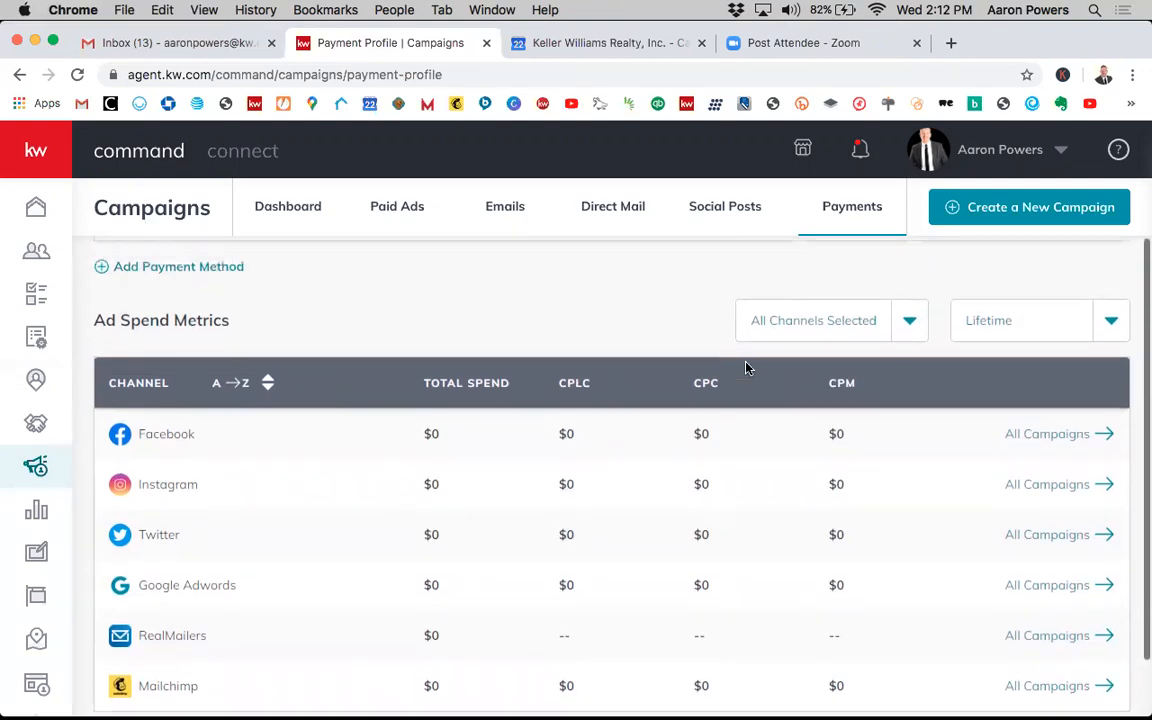
scroll(706, 329, down, 1)
scroll(706, 327, down, 3)
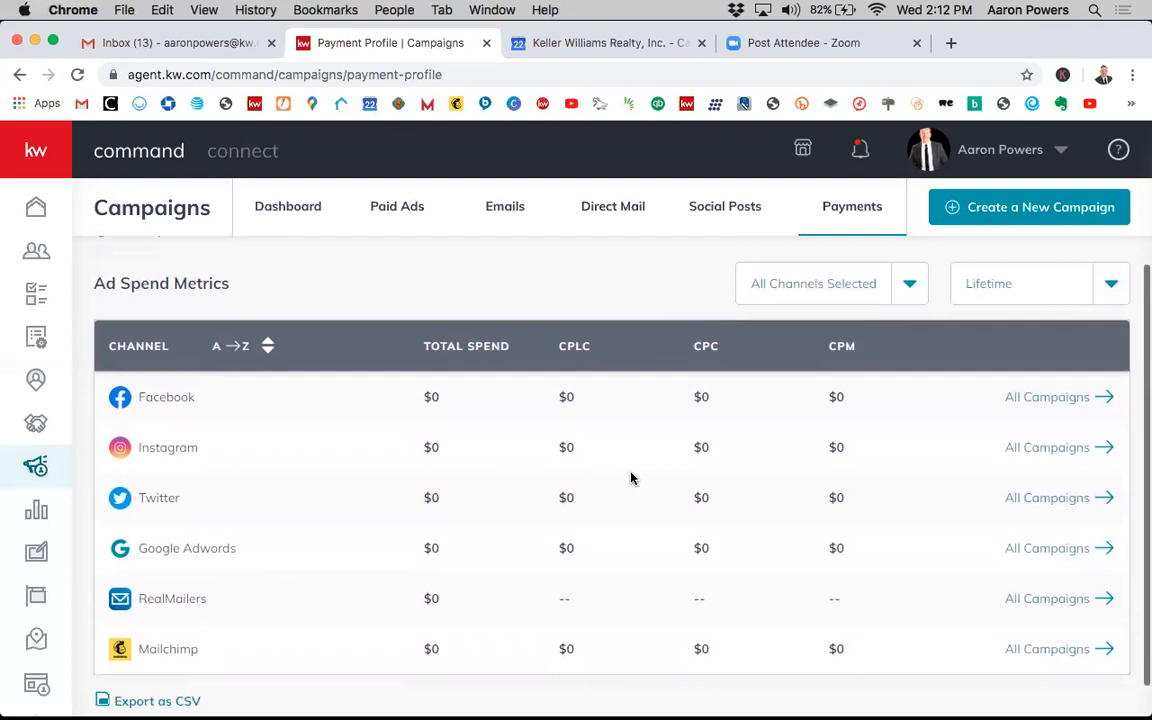
scroll(630, 478, down, 1)
scroll(647, 450, up, 1)
scroll(650, 447, down, 1)
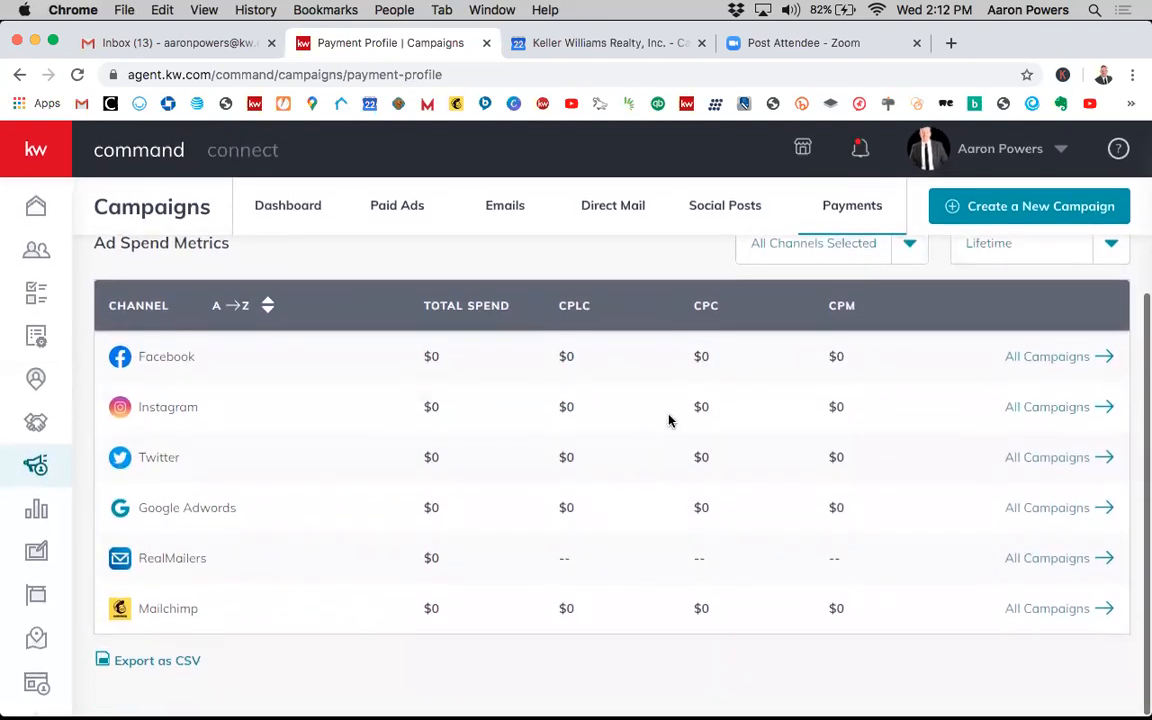
scroll(673, 419, up, 2)
scroll(717, 361, down, 1)
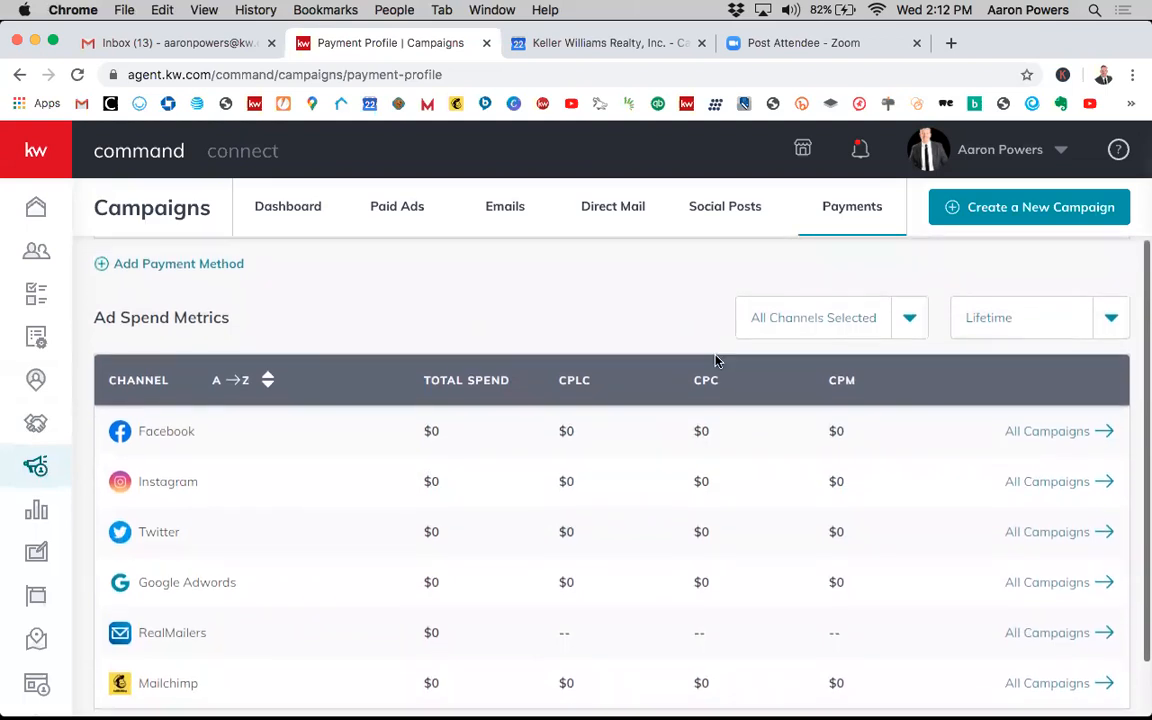
scroll(717, 361, up, 3)
scroll(716, 361, up, 2)
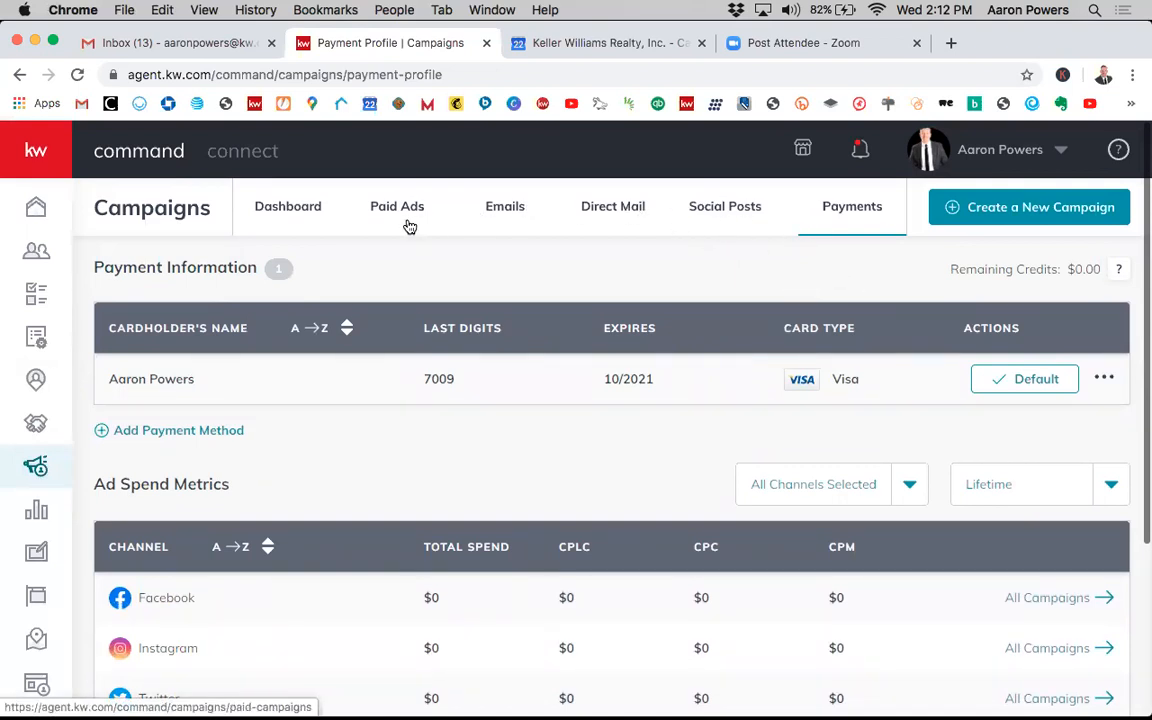
- Return to the Campaigns dashboard and preview the Social Ad campaign goals and channel options without creating one
click(289, 210)
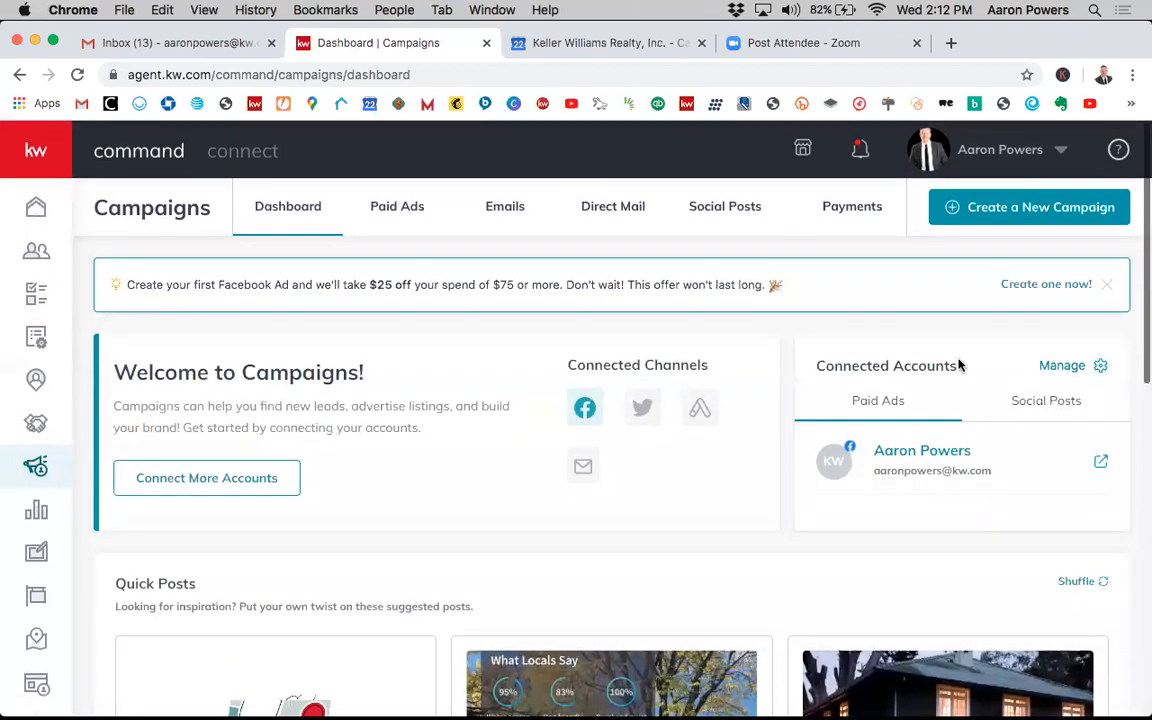
click(1000, 217)
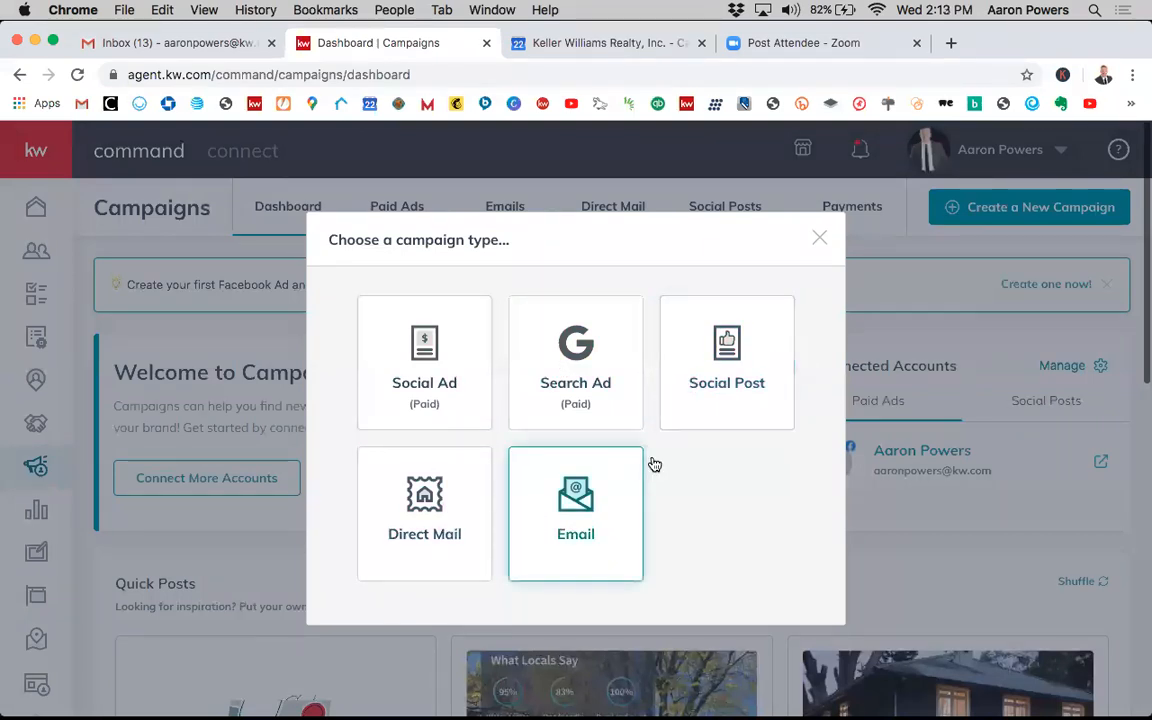
click(448, 382)
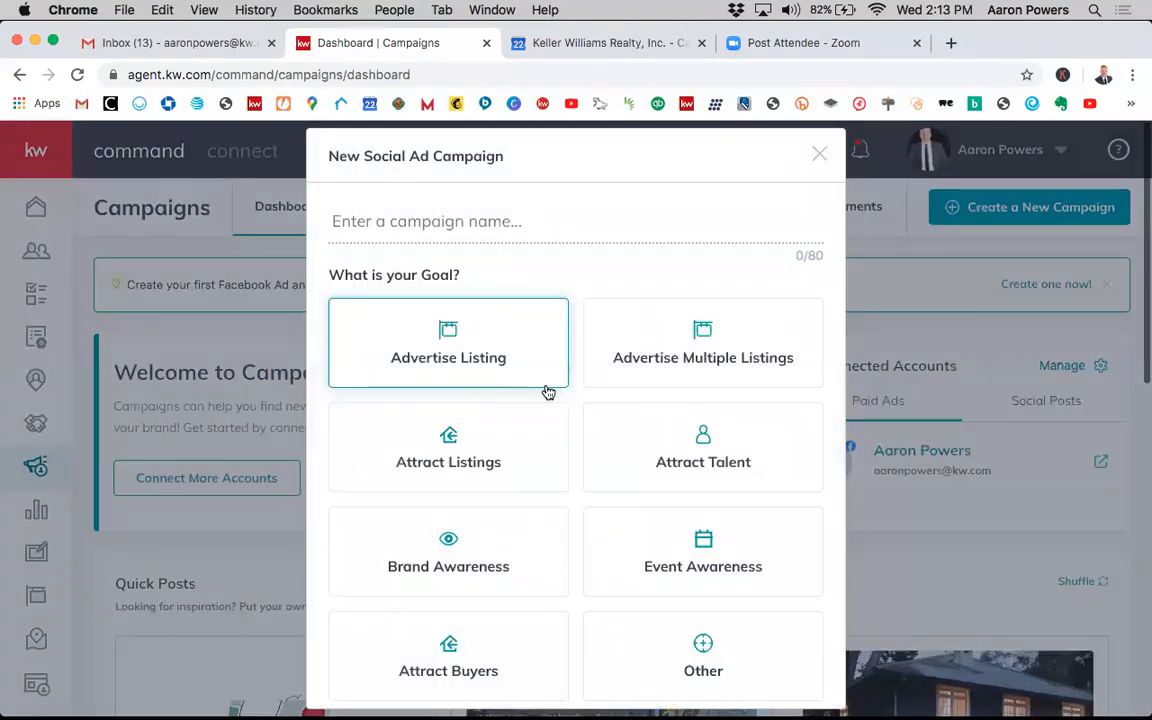
scroll(545, 393, down, 5)
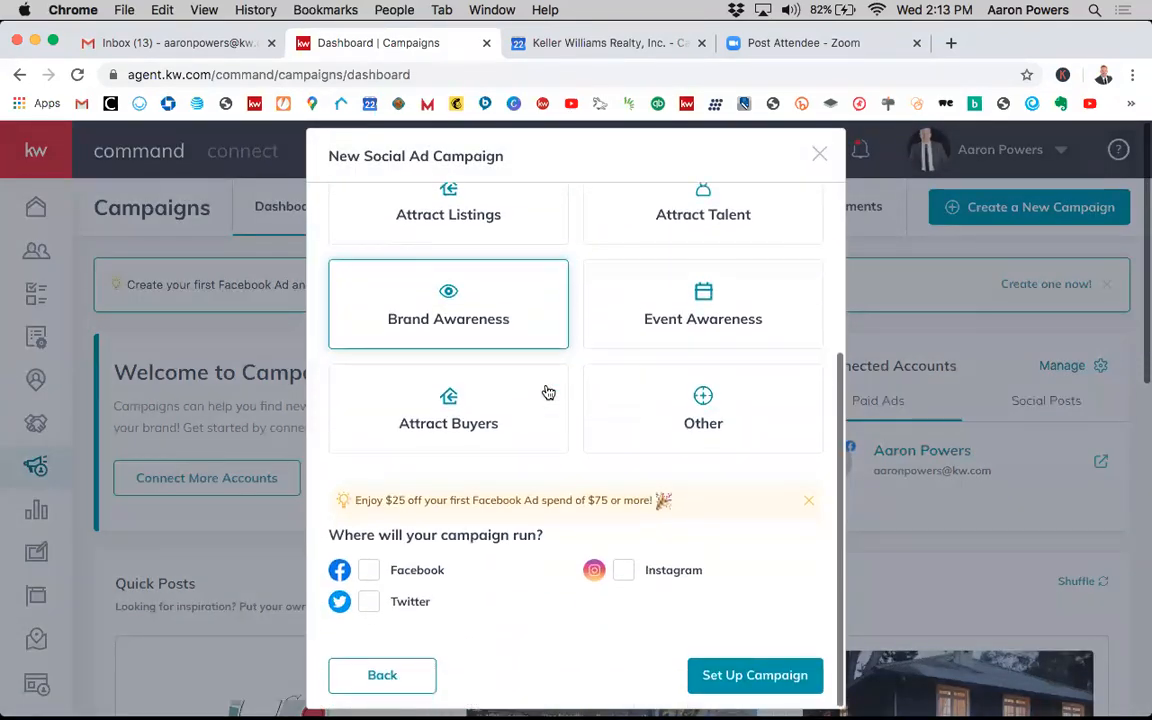
click(546, 392)
scroll(546, 392, up, 5)
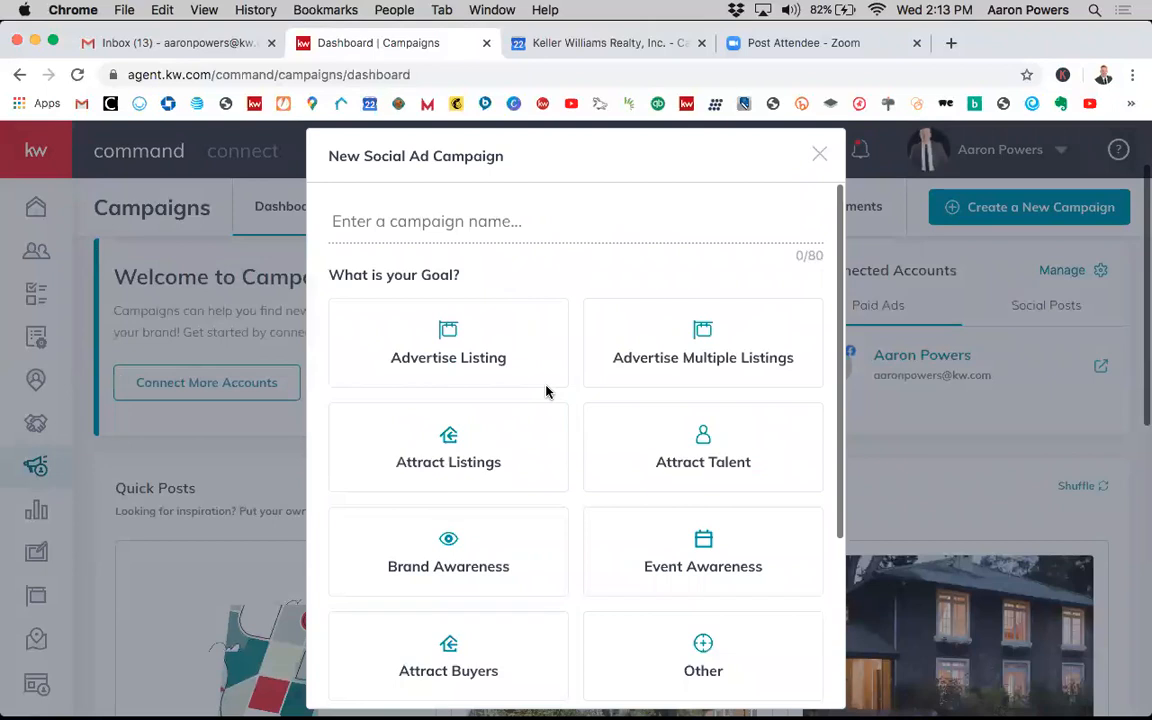
click(820, 157)
- Try to create an Email campaign, declining to connect the channel
click(967, 213)
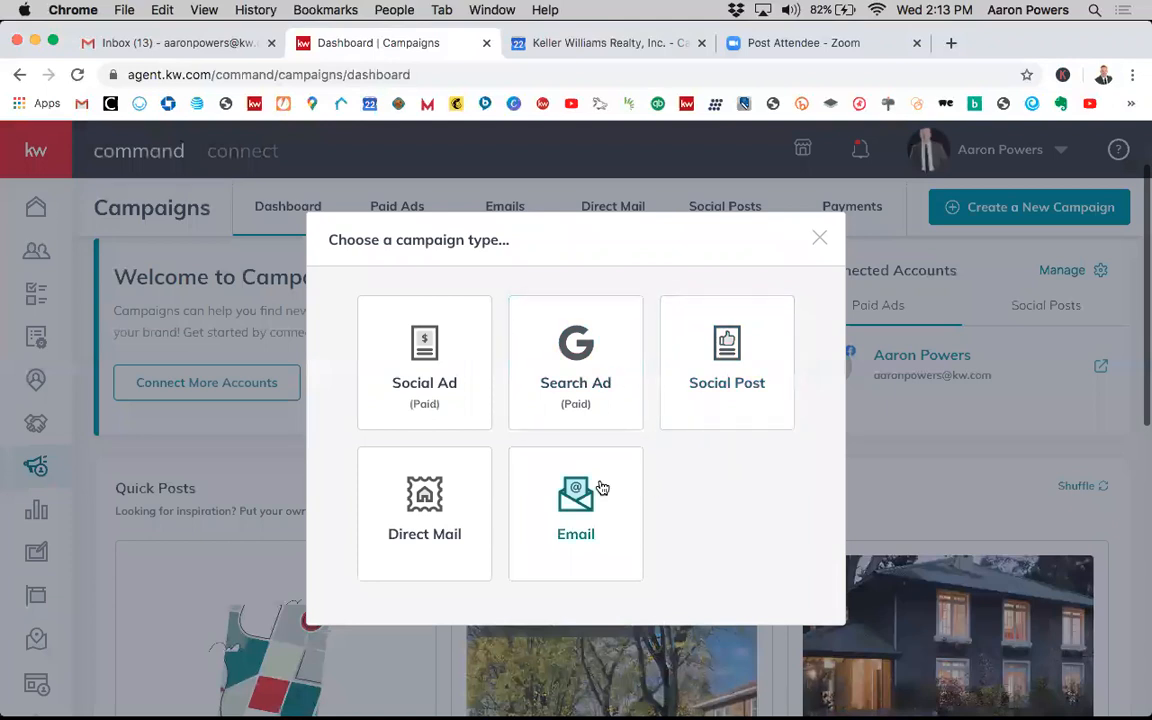
click(580, 508)
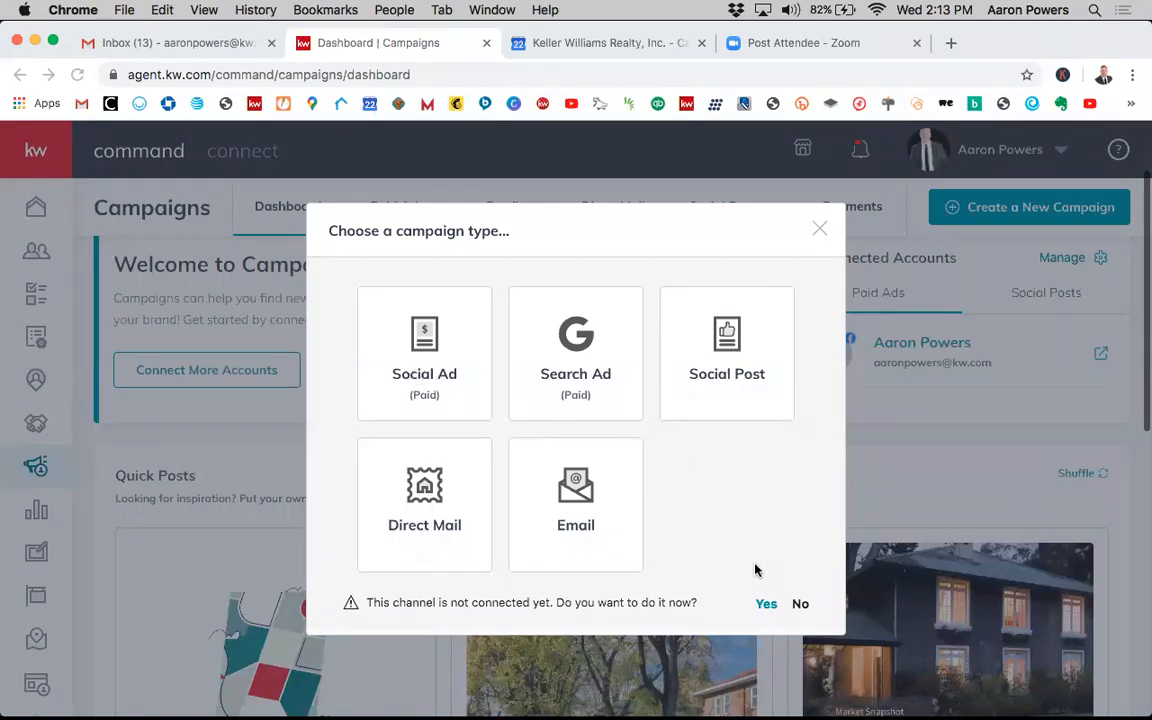
click(801, 604)
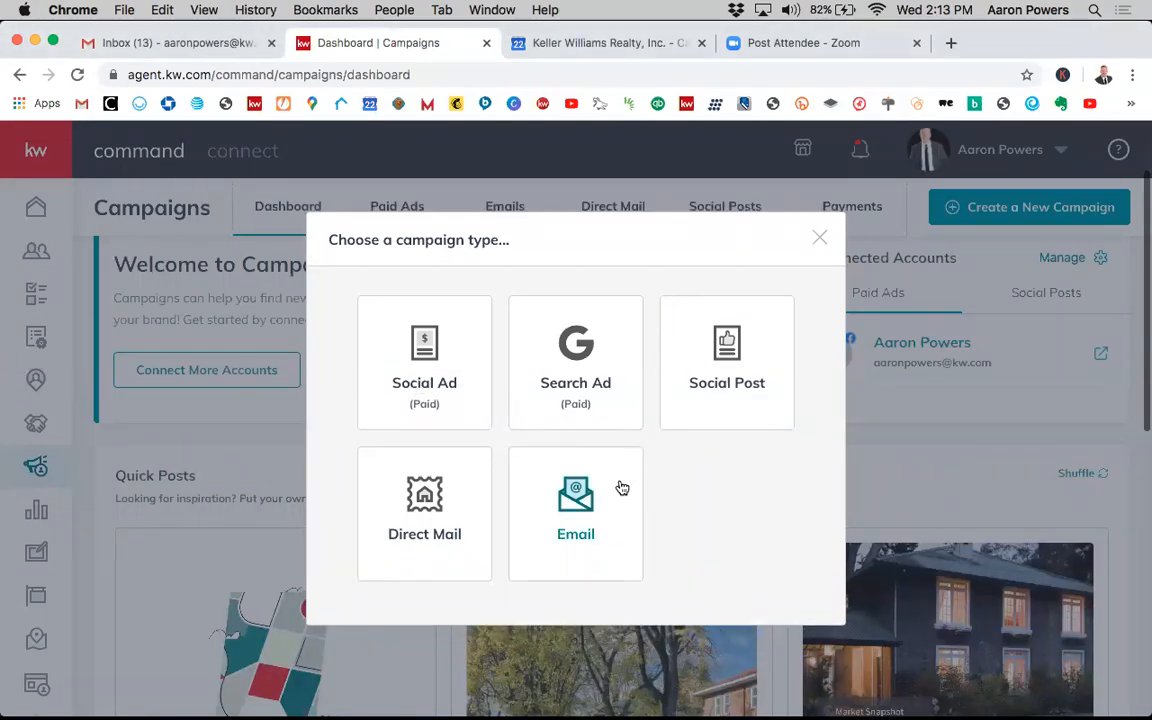
- Start a new Social Ad campaign named "command class" with the Other goal
click(411, 360)
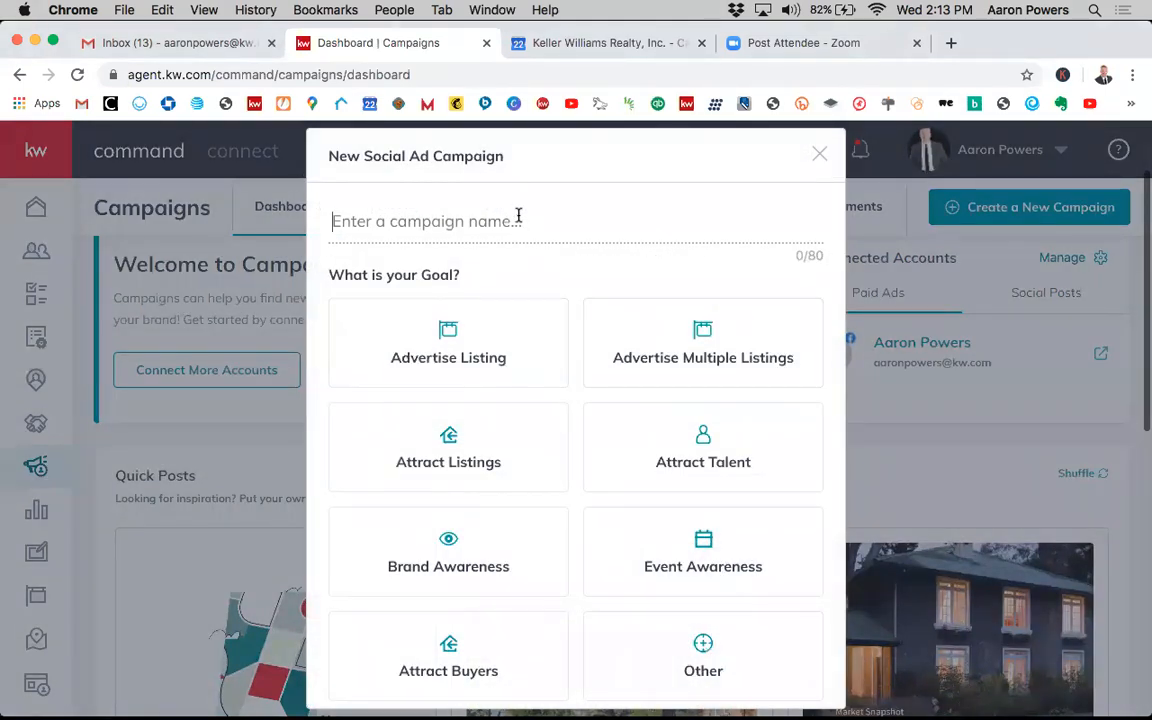
text(command class)
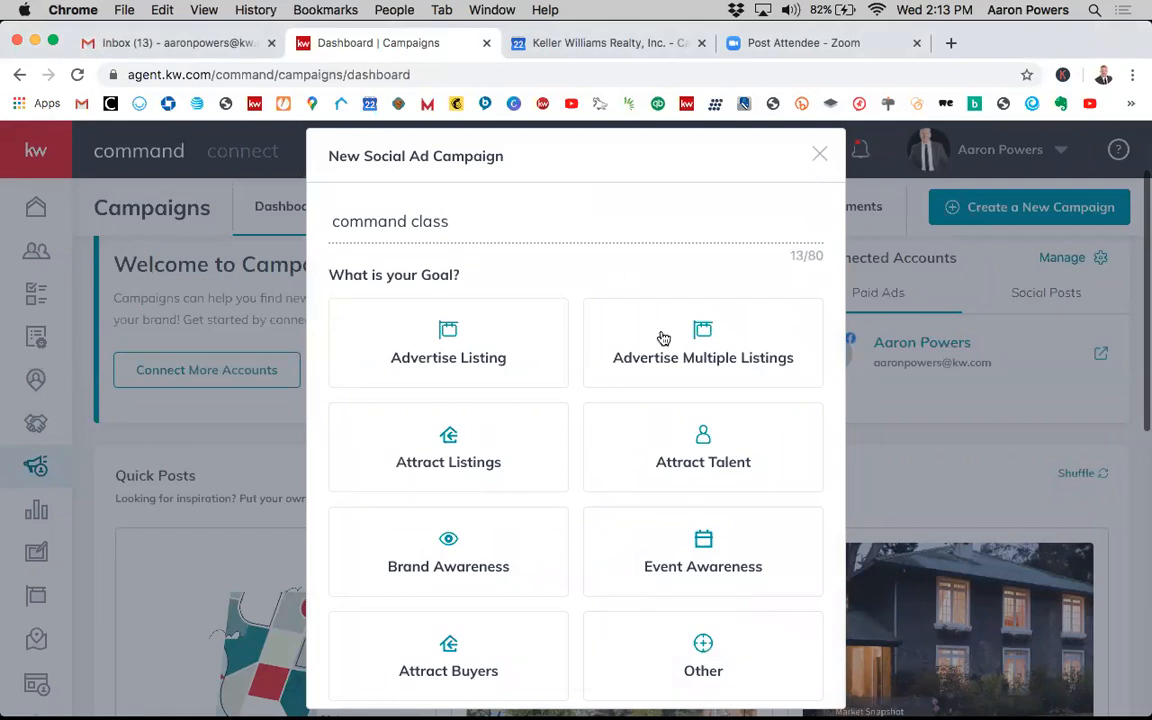
scroll(644, 407, down, 2)
scroll(643, 406, up, 1)
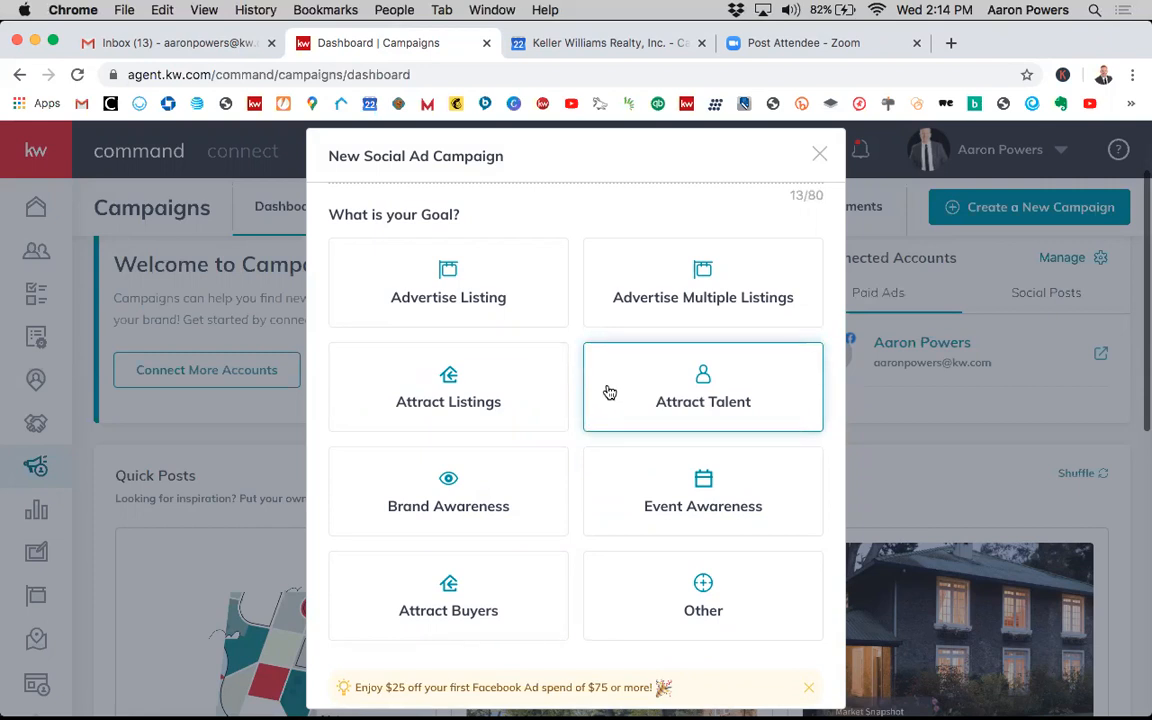
click(700, 596)
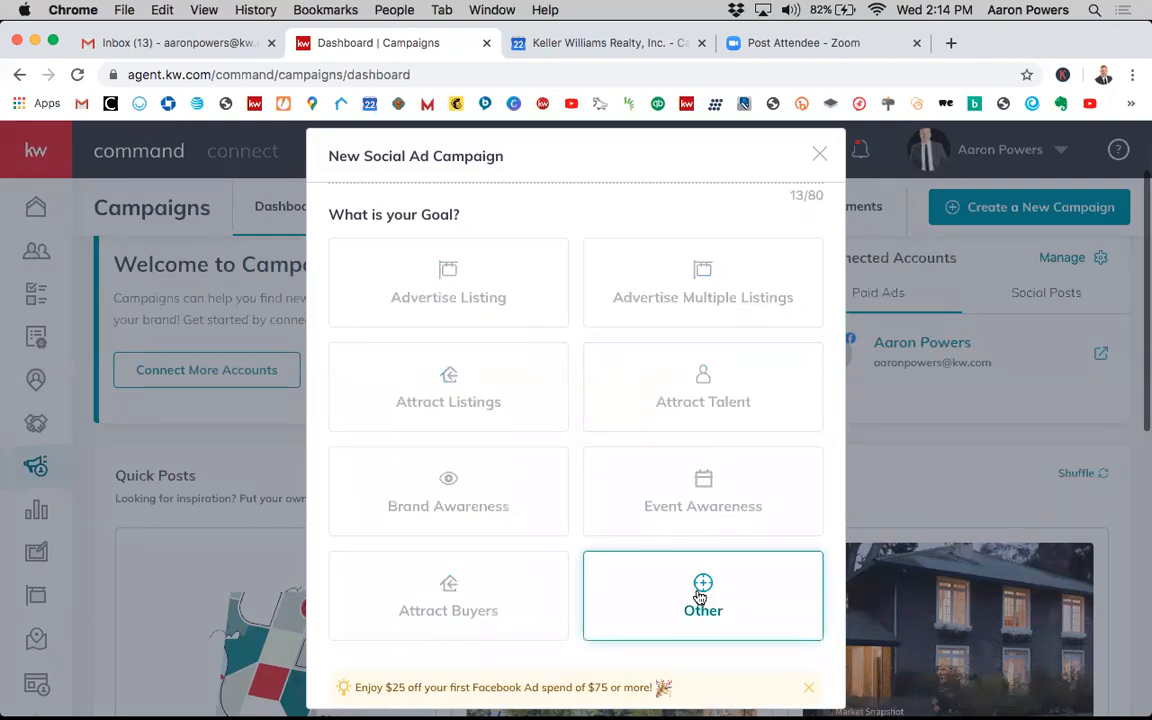
- Select Facebook and Instagram as the campaign's channels and set up the Social Ad campaign
scroll(689, 540, down, 4)
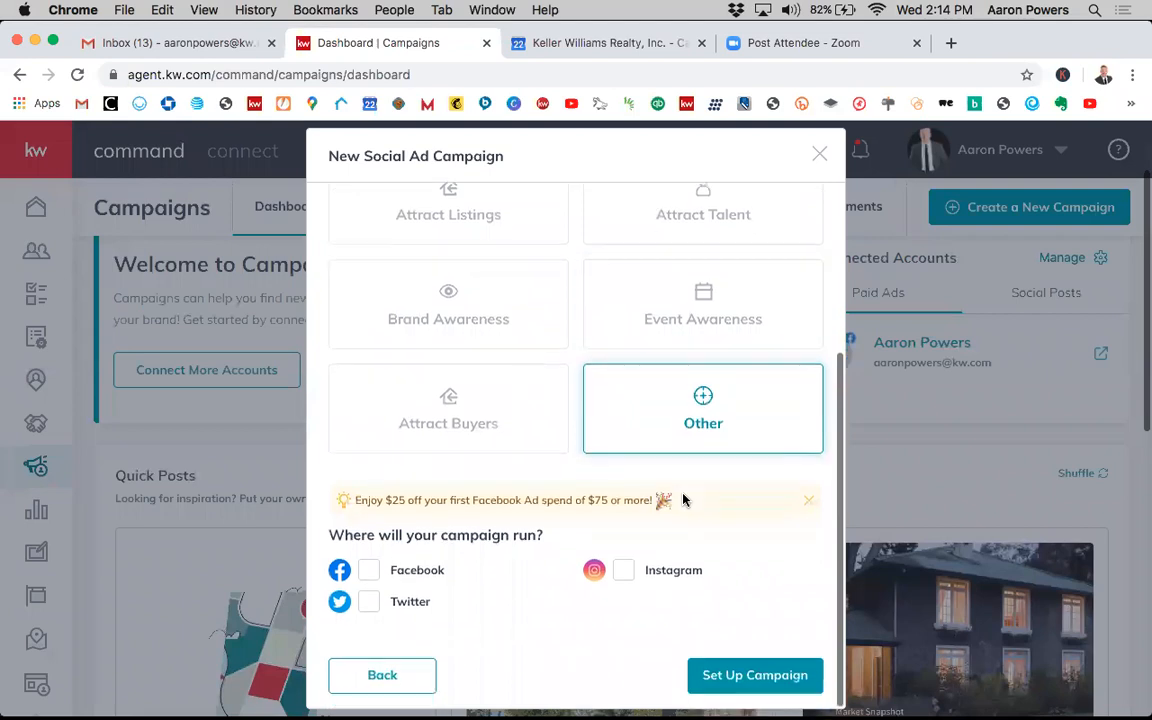
scroll(733, 352, up, 4)
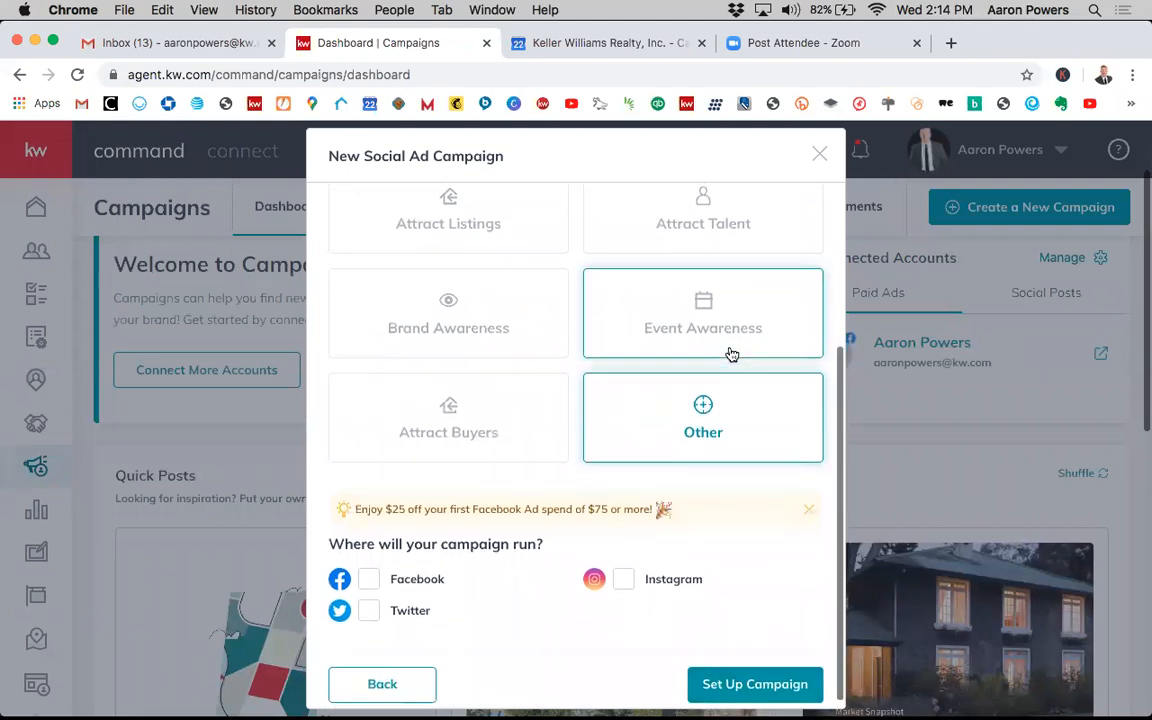
scroll(733, 352, down, 4)
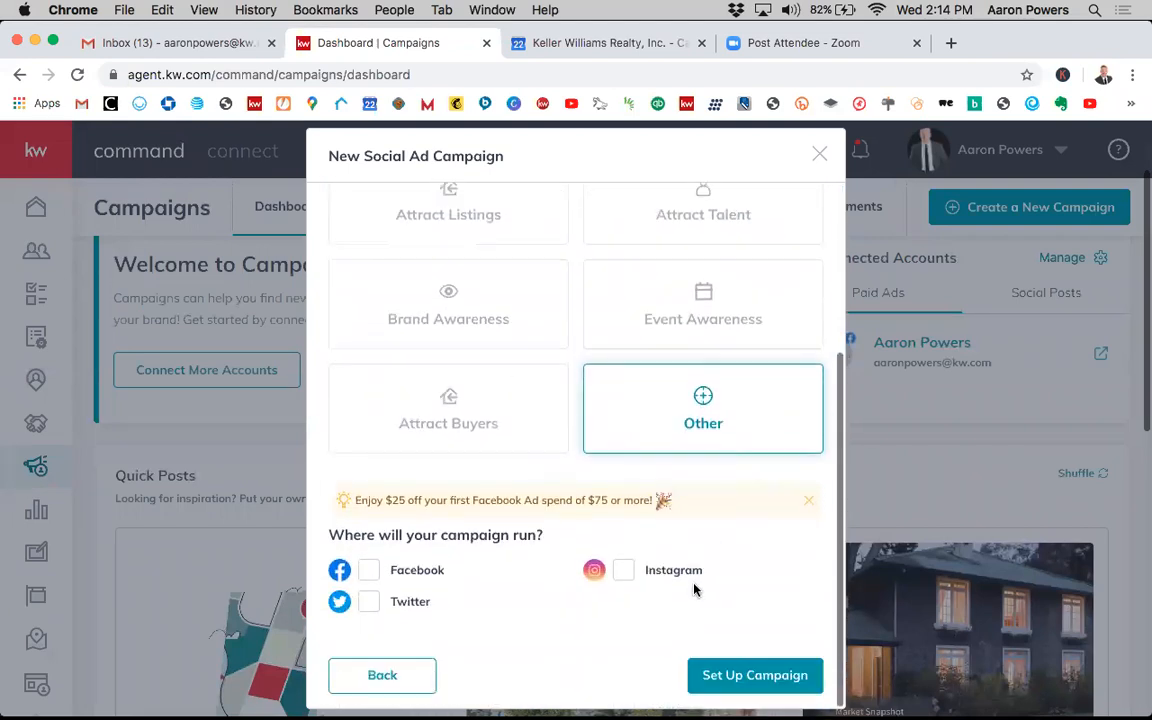
click(731, 675)
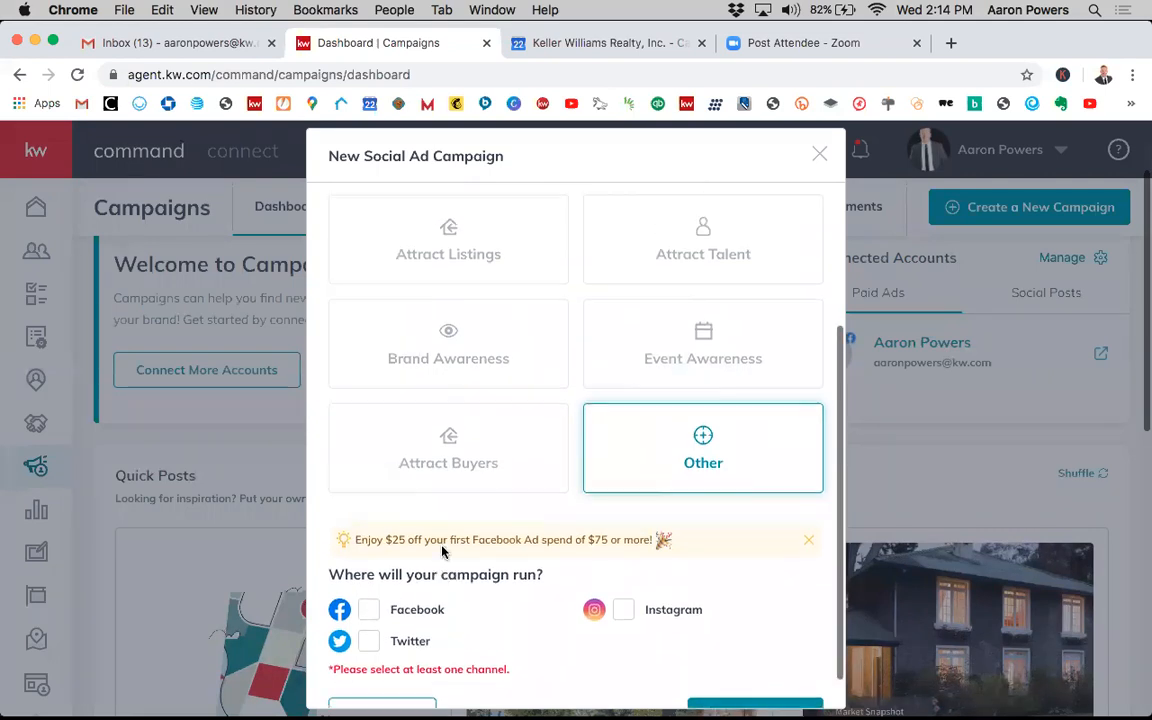
scroll(441, 546, up, 5)
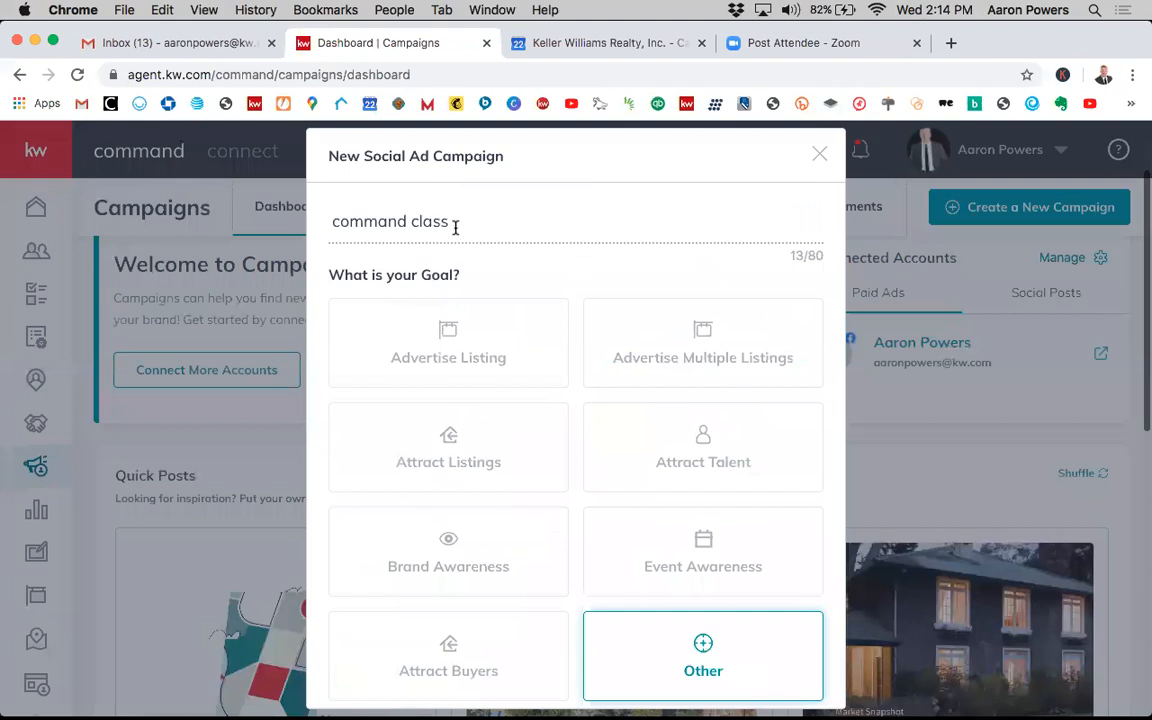
scroll(543, 380, down, 5)
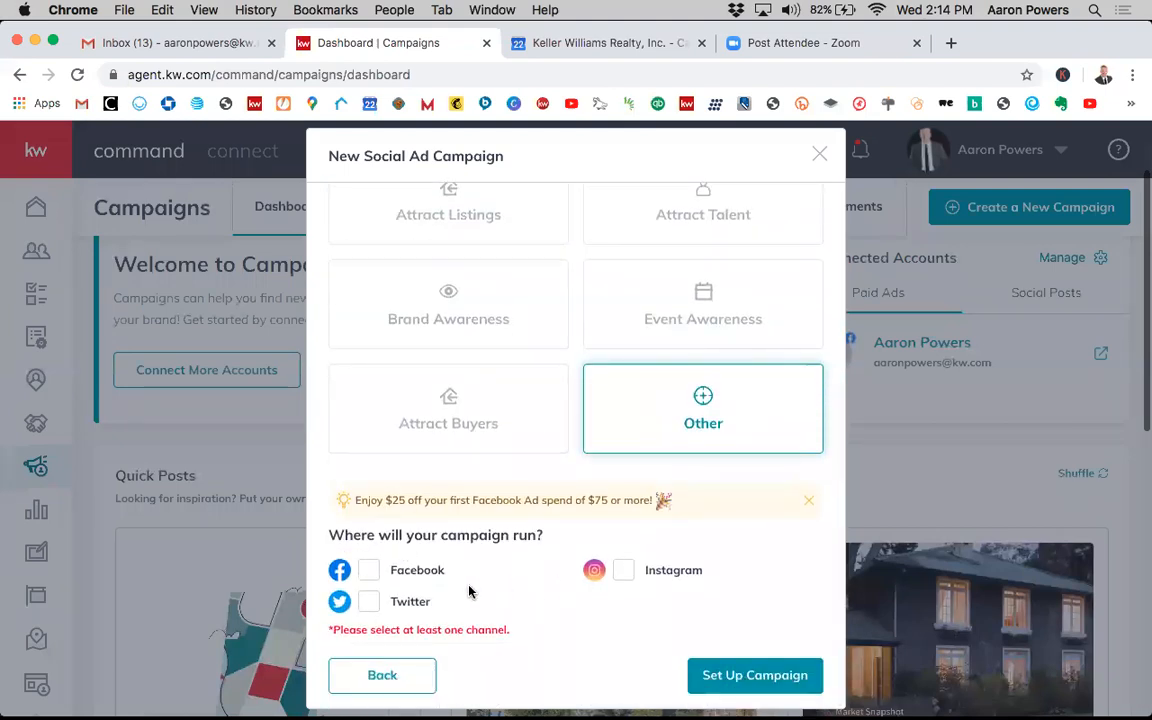
click(370, 572)
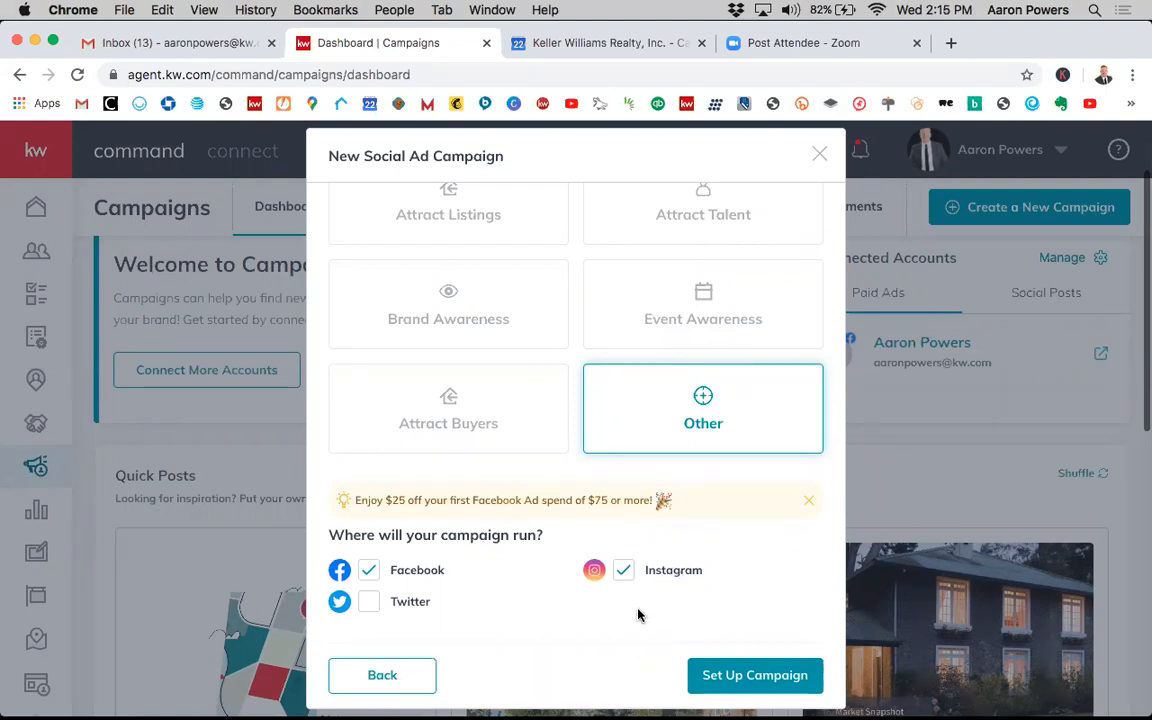
click(732, 674)
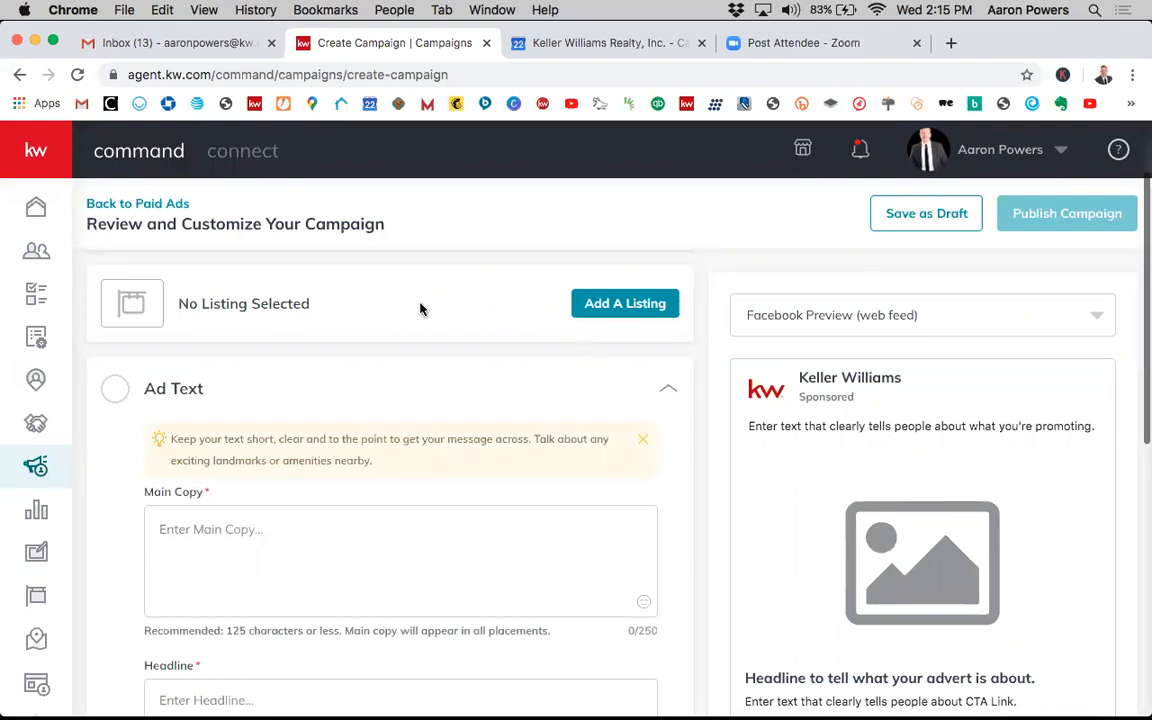
- Examine the Review and Customize Your Campaign page sections and the Facebook preview
scroll(430, 348, up, 1)
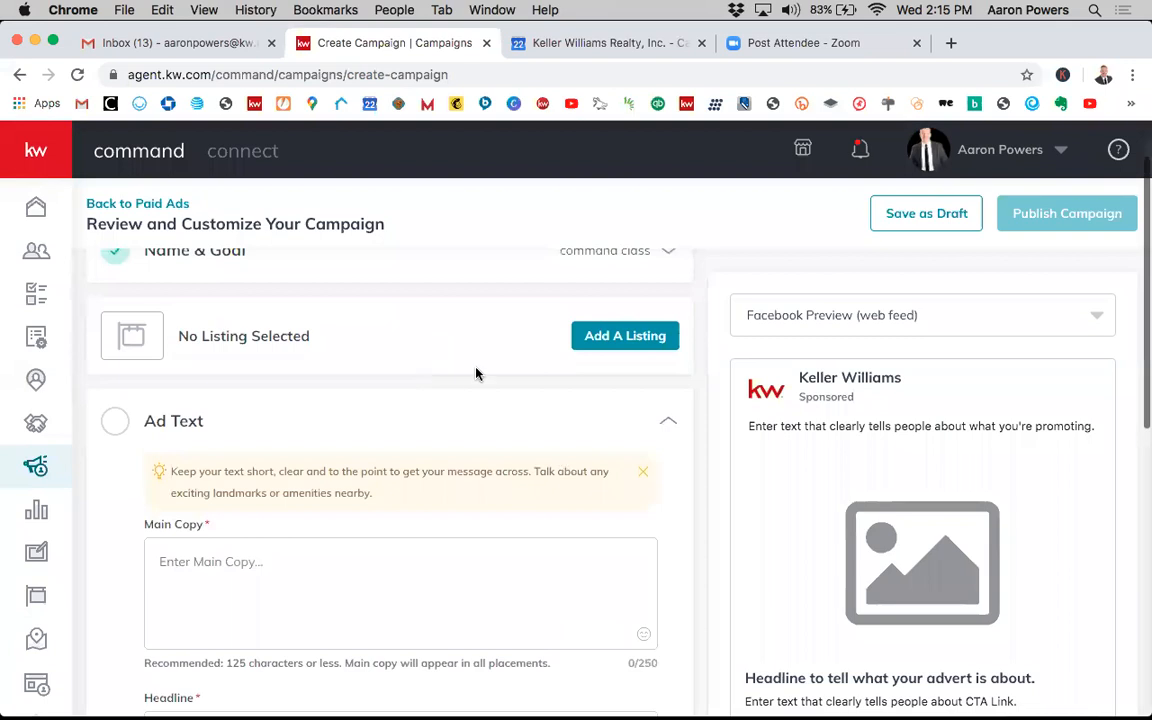
scroll(476, 375, down, 2)
scroll(476, 373, up, 3)
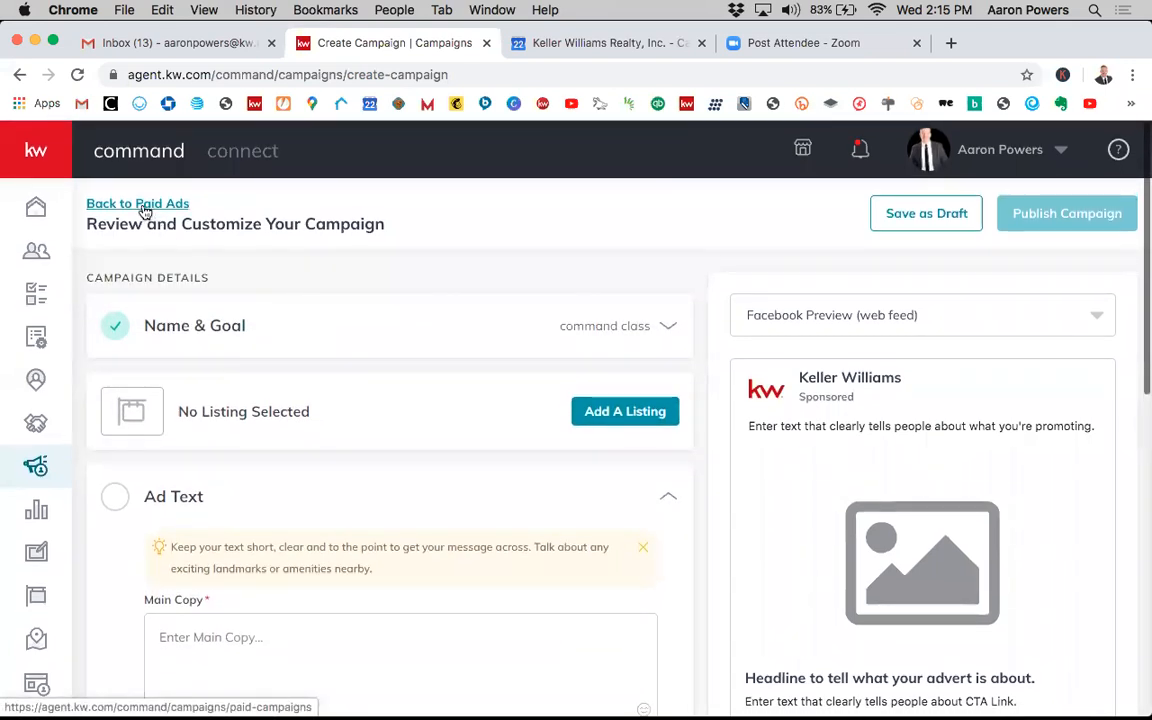
scroll(355, 353, down, 1)
scroll(355, 353, down, 3)
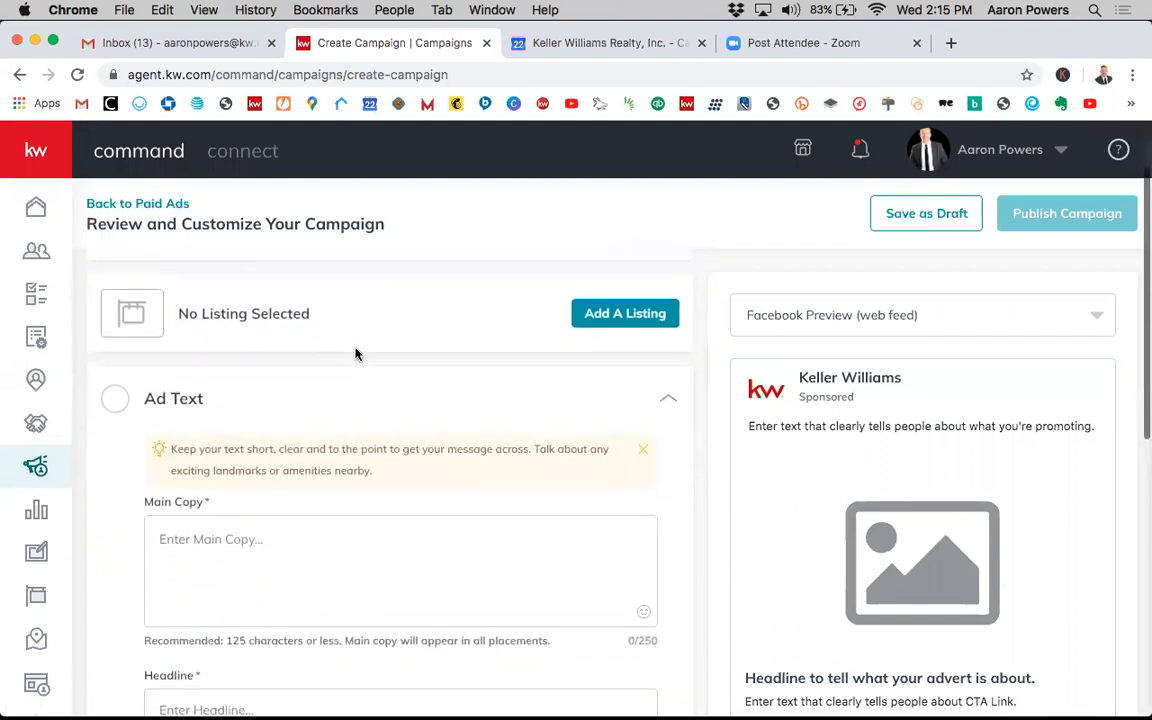
scroll(355, 353, up, 3)
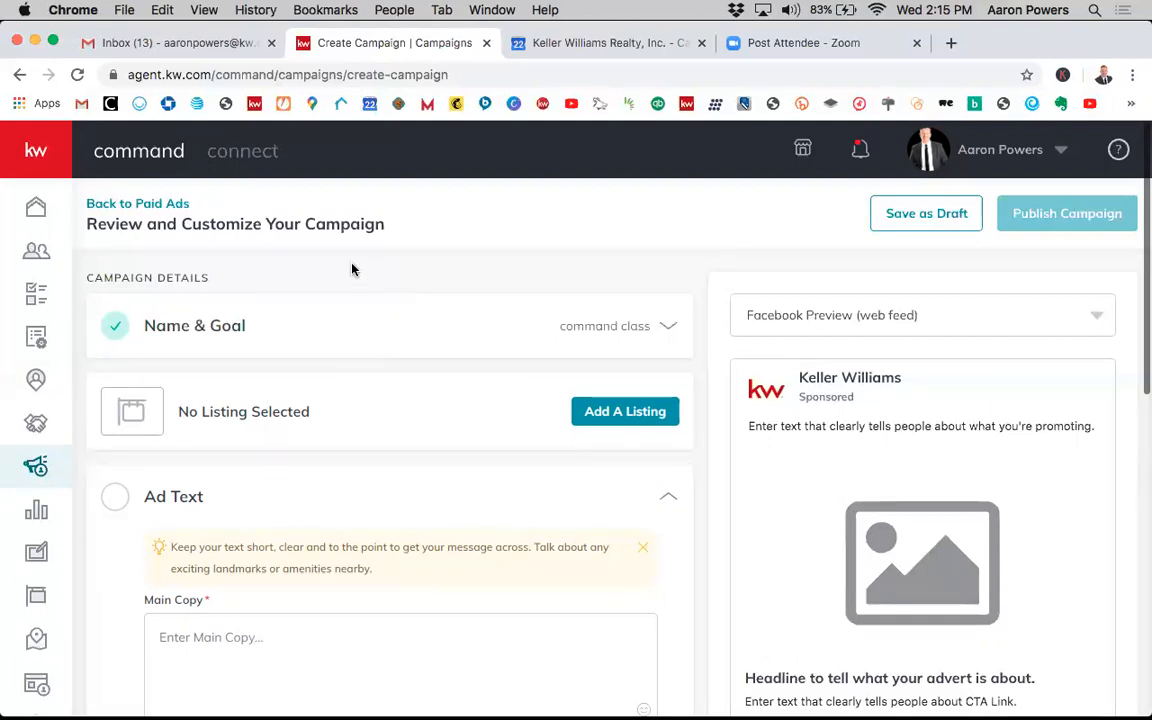
scroll(544, 357, down, 2)
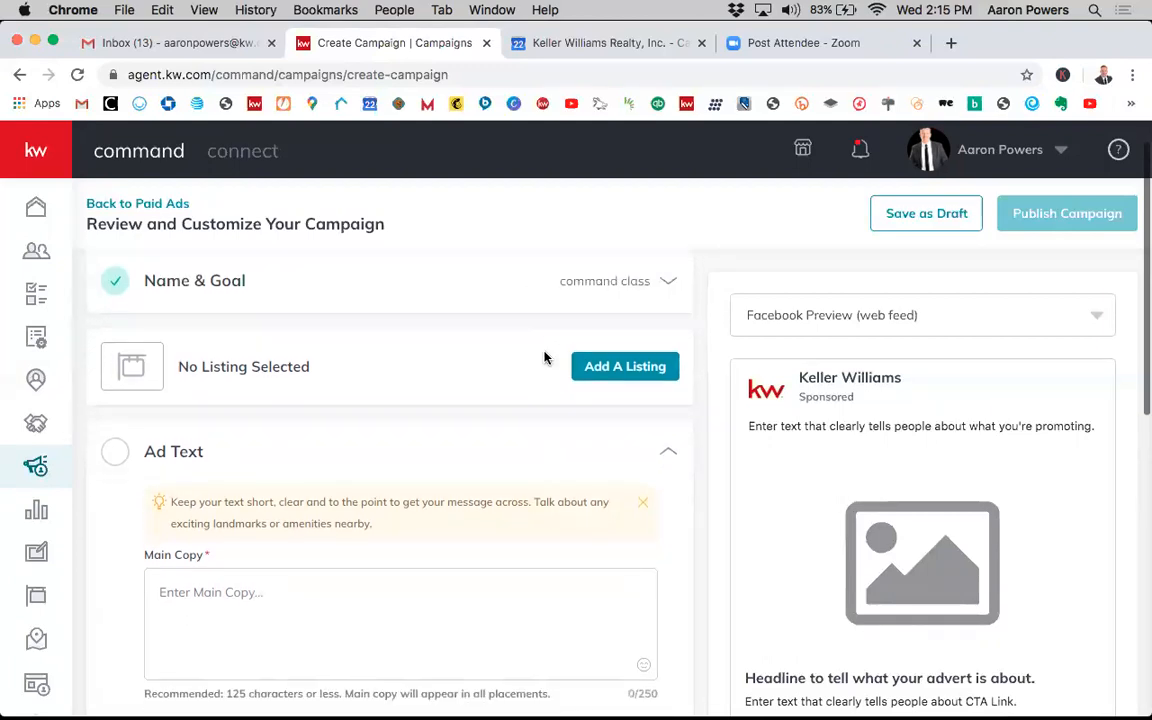
scroll(590, 360, up, 1)
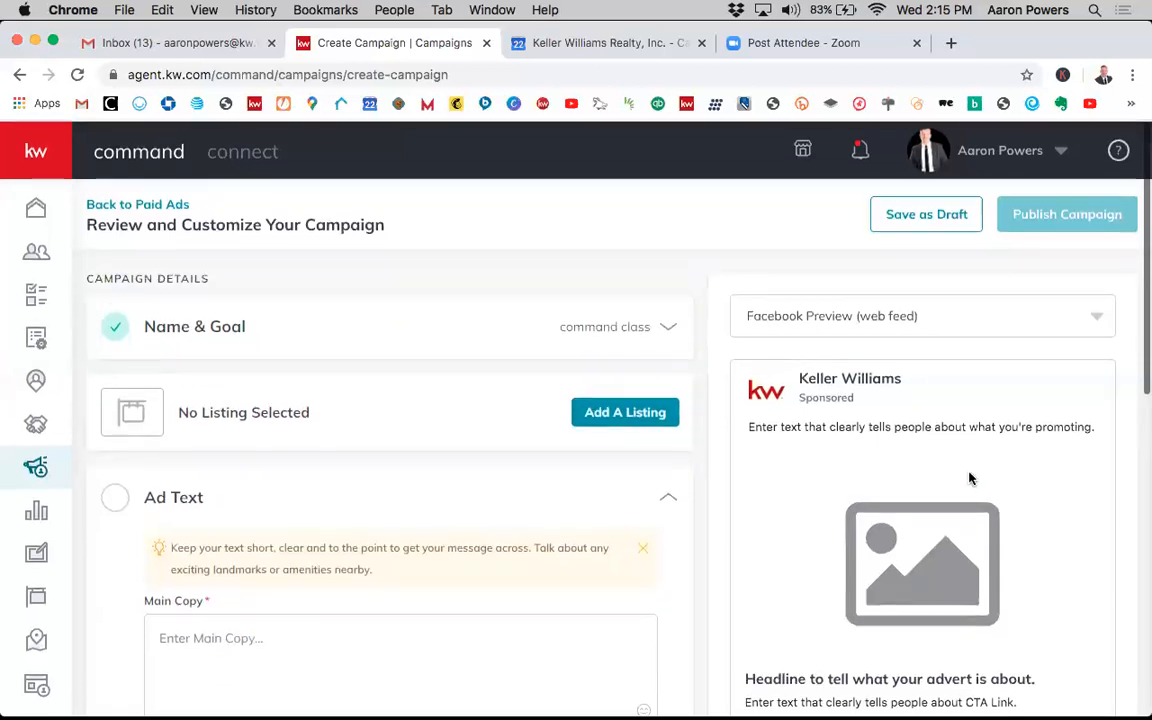
scroll(849, 530, down, 2)
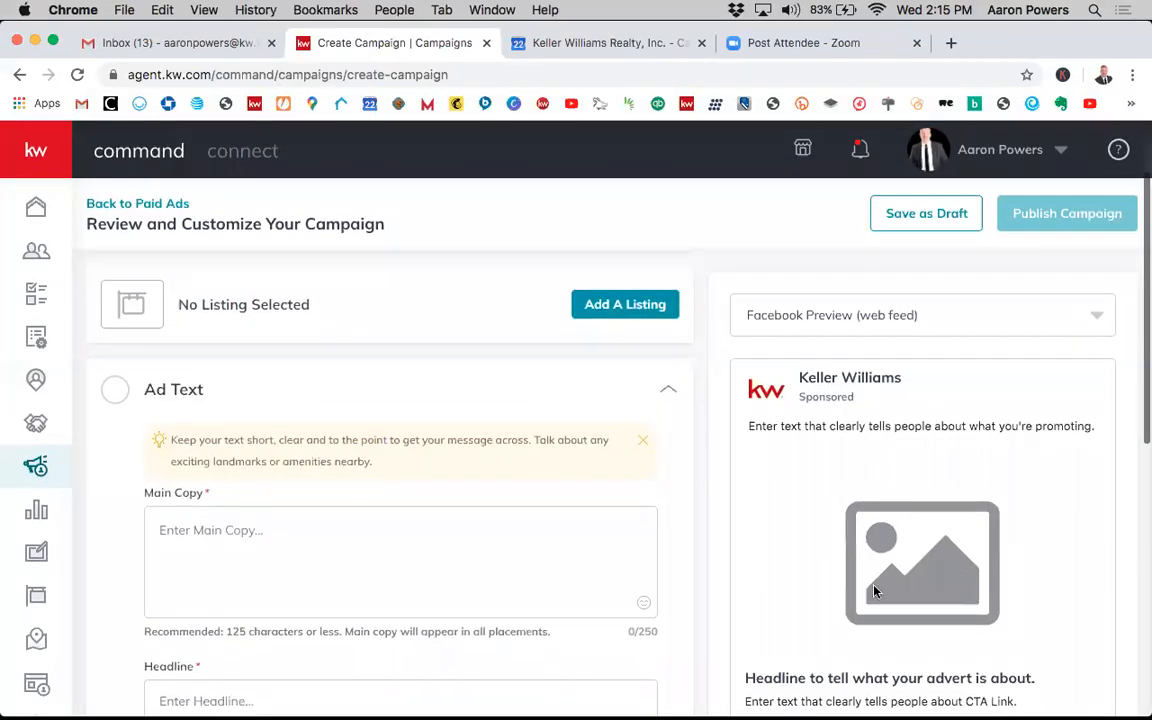
scroll(283, 388, up, 1)
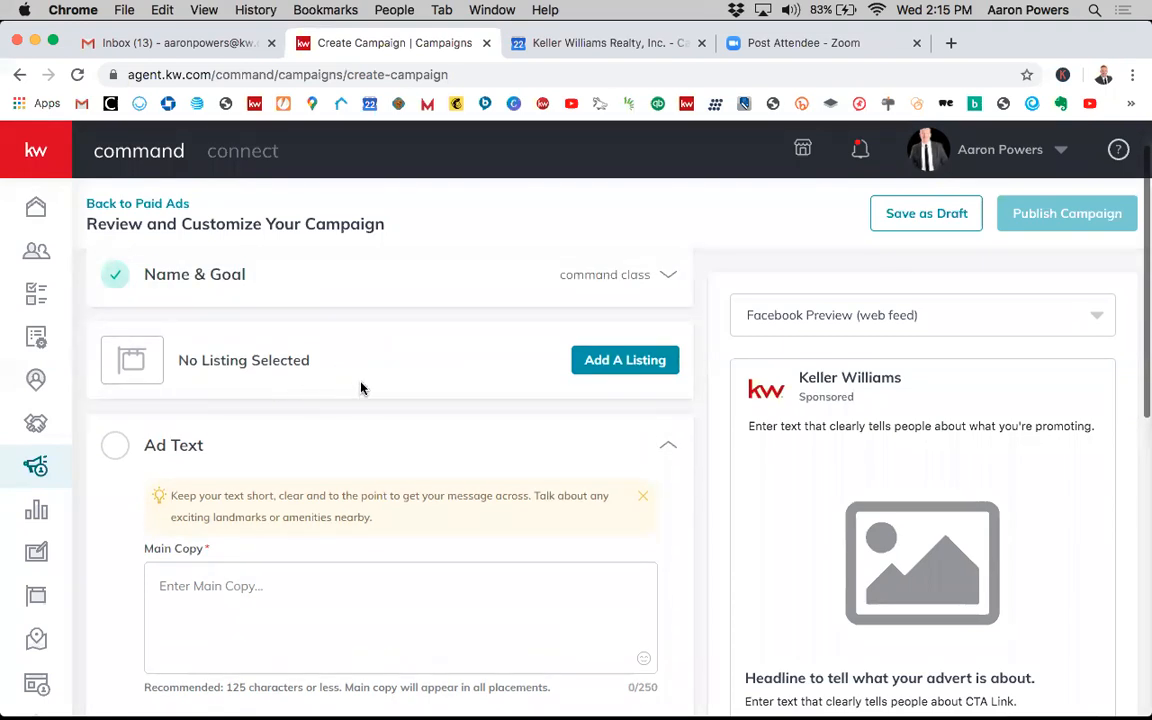
scroll(404, 416, down, 5)
scroll(405, 414, up, 5)
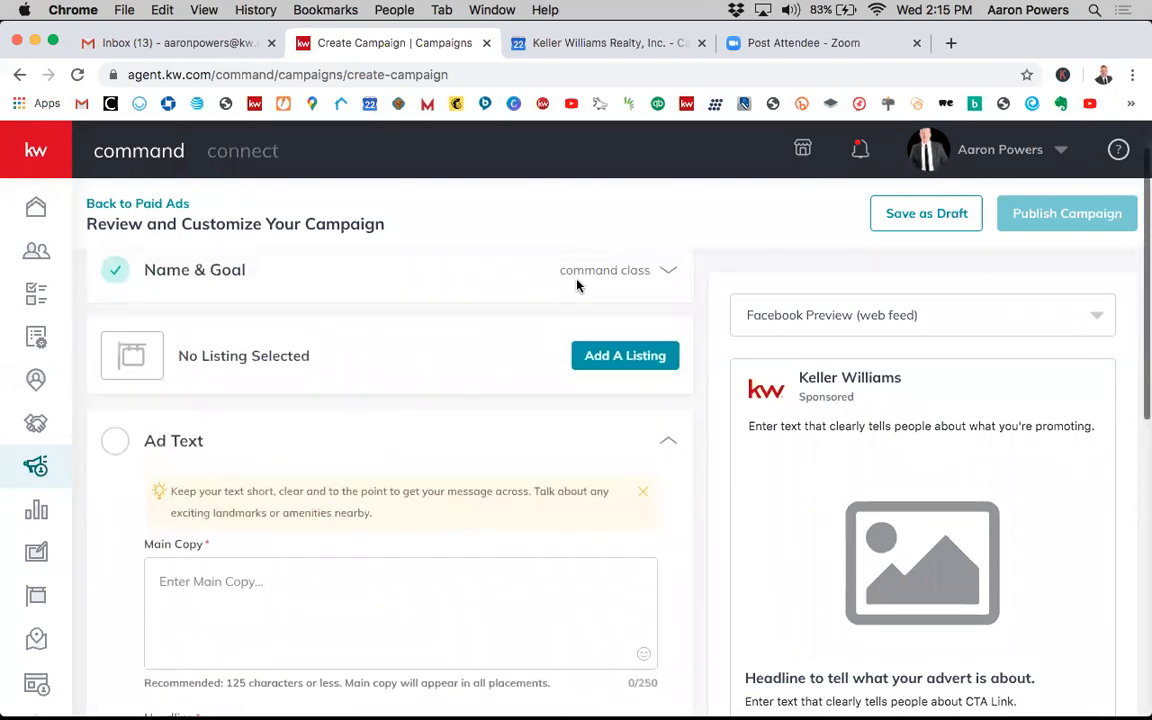
scroll(577, 286, up, 1)
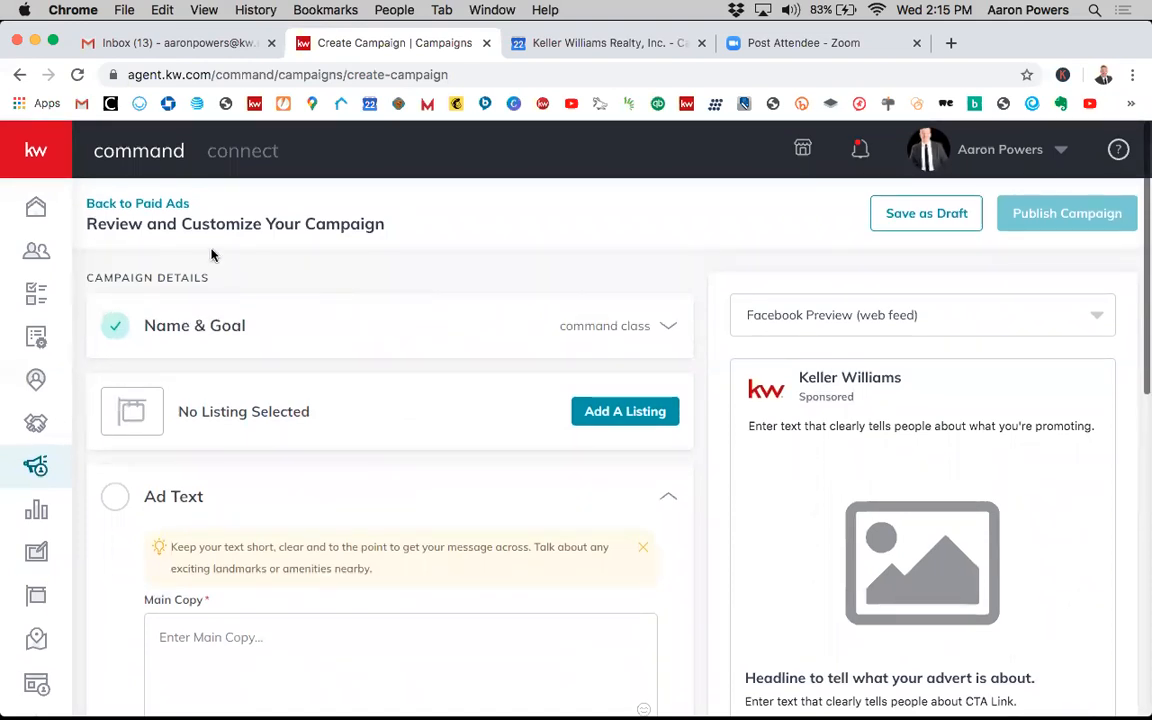
- Leave the campaign editor without saving, then start another new Social Ad campaign from Paid Ads
click(165, 207)
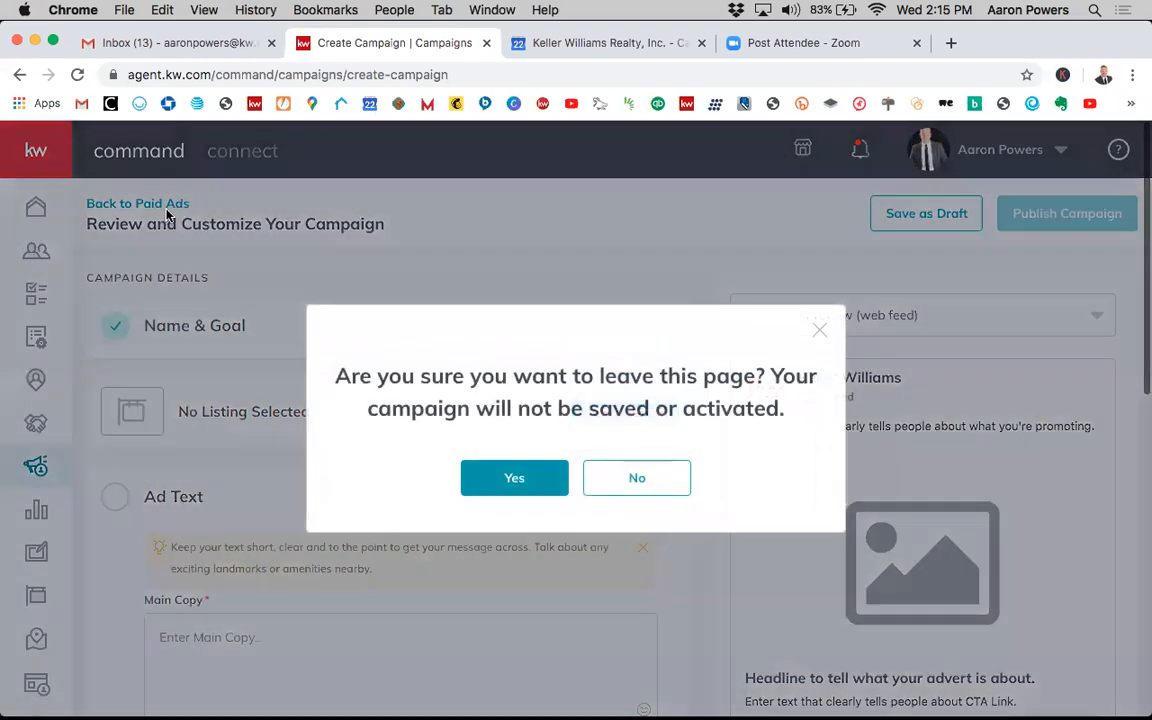
click(483, 486)
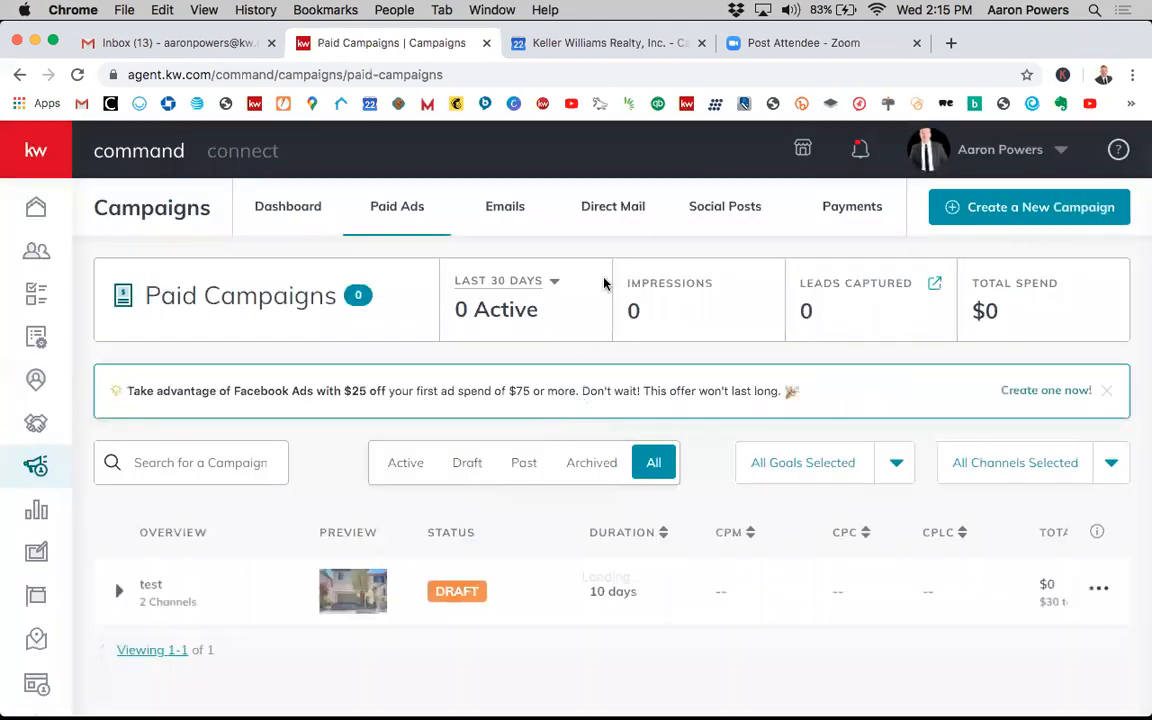
click(1008, 214)
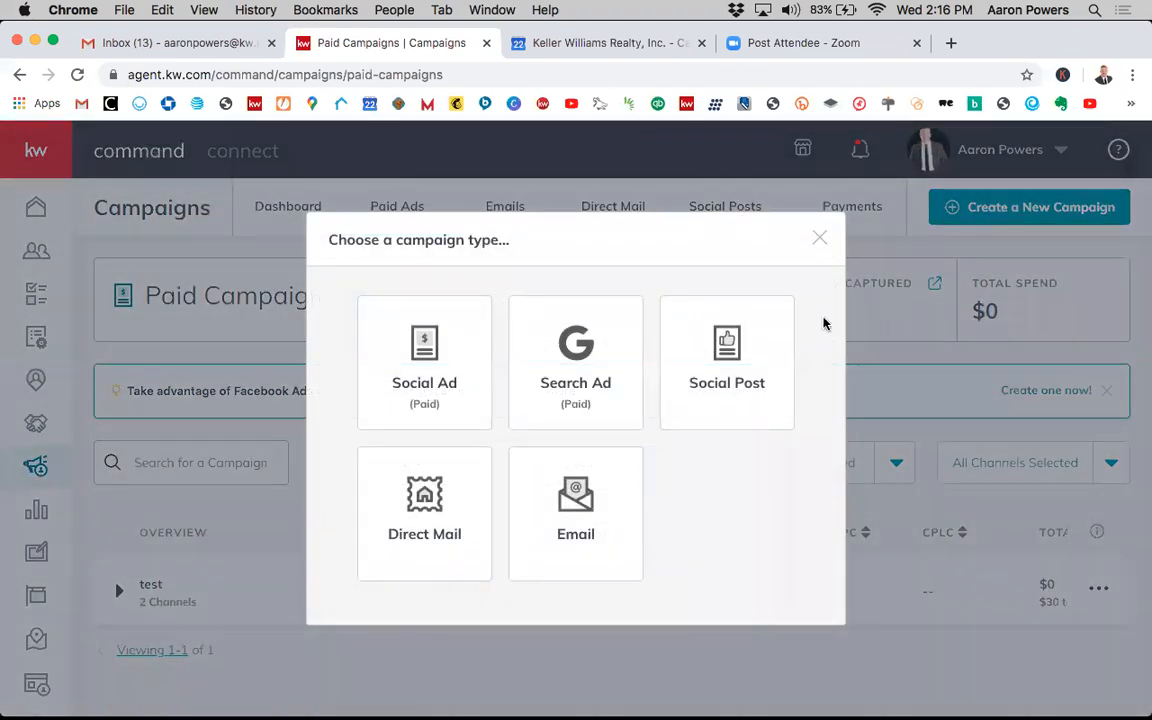
click(417, 386)
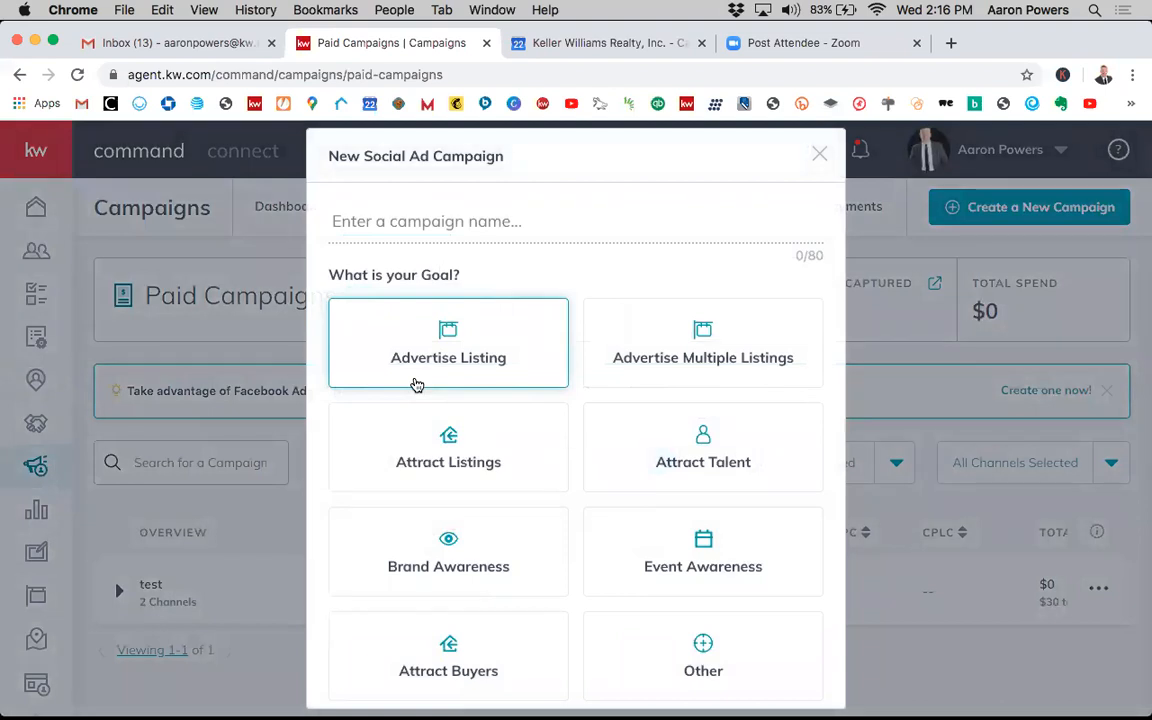
- Name the campaign "command class" and choose the Advertise Listing goal
click(430, 224)
text(command claass)
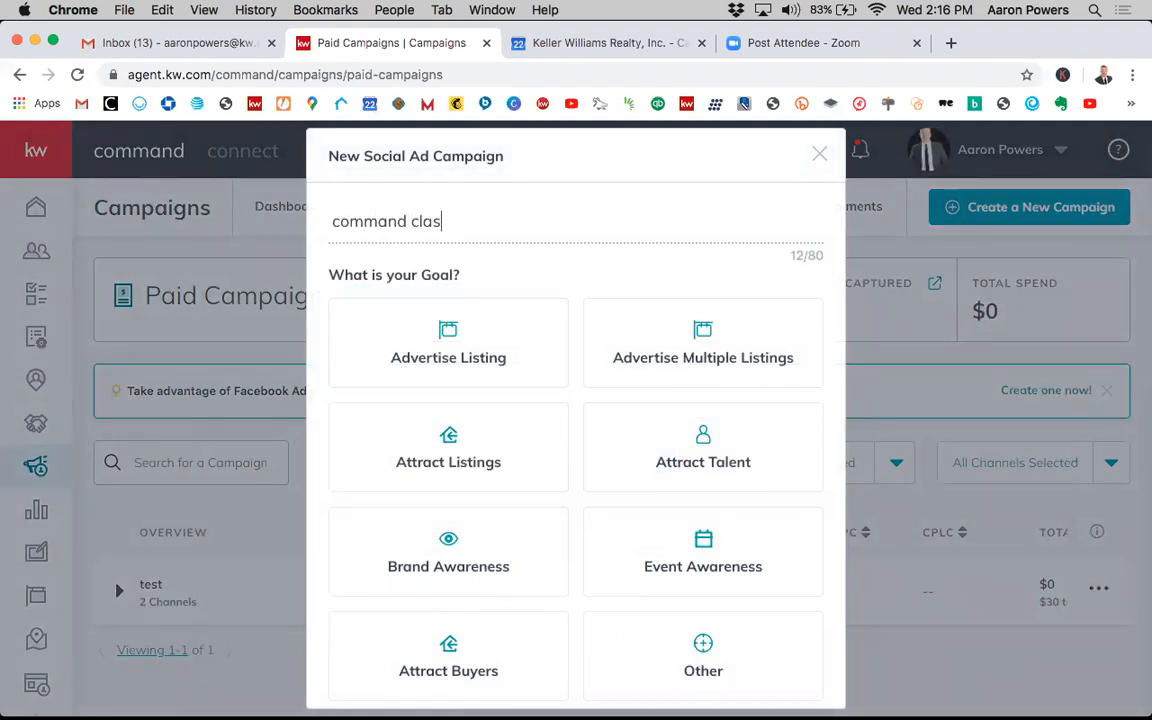
scroll(517, 292, down, 2)
click(517, 292)
scroll(588, 235, up, 2)
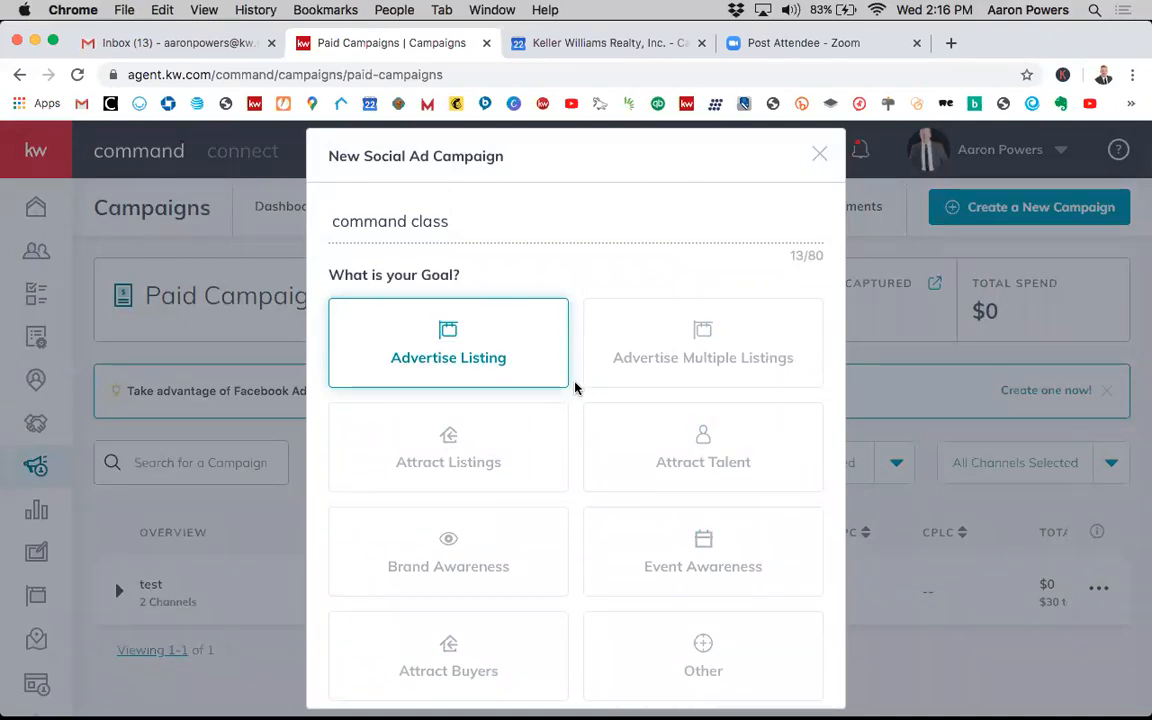
- Select Facebook as the campaign channel and set up the campaign
scroll(576, 363, down, 1)
scroll(576, 363, up, 1)
scroll(575, 434, down, 2)
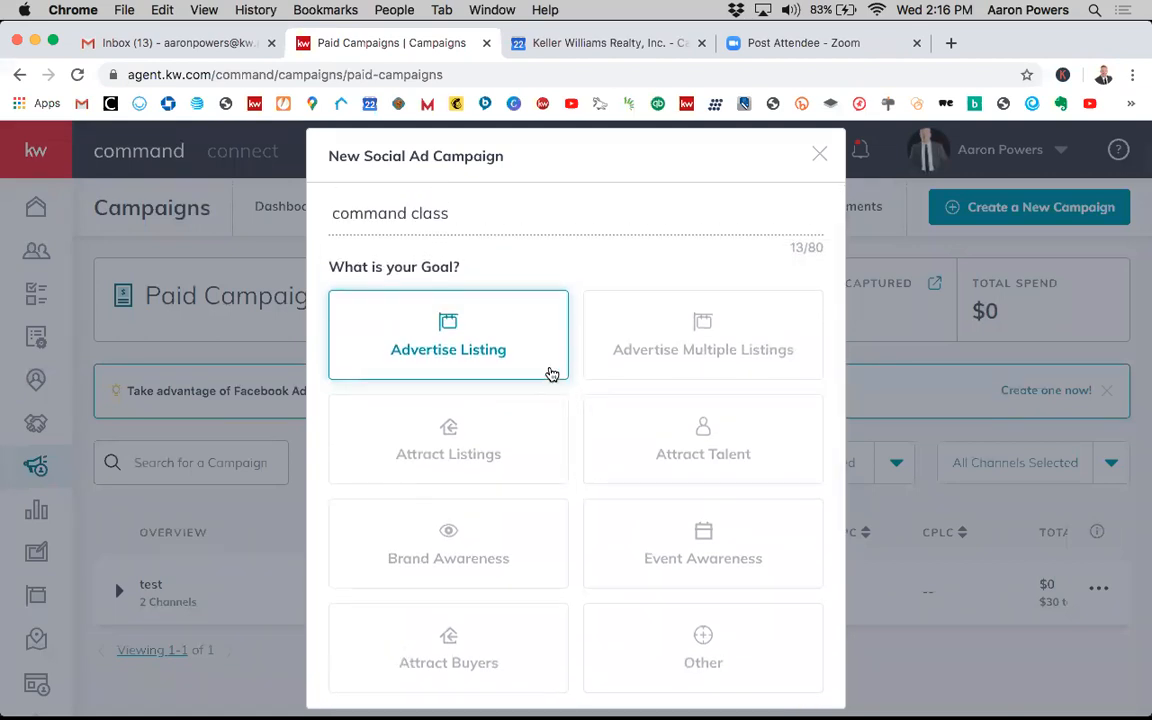
scroll(571, 411, down, 2)
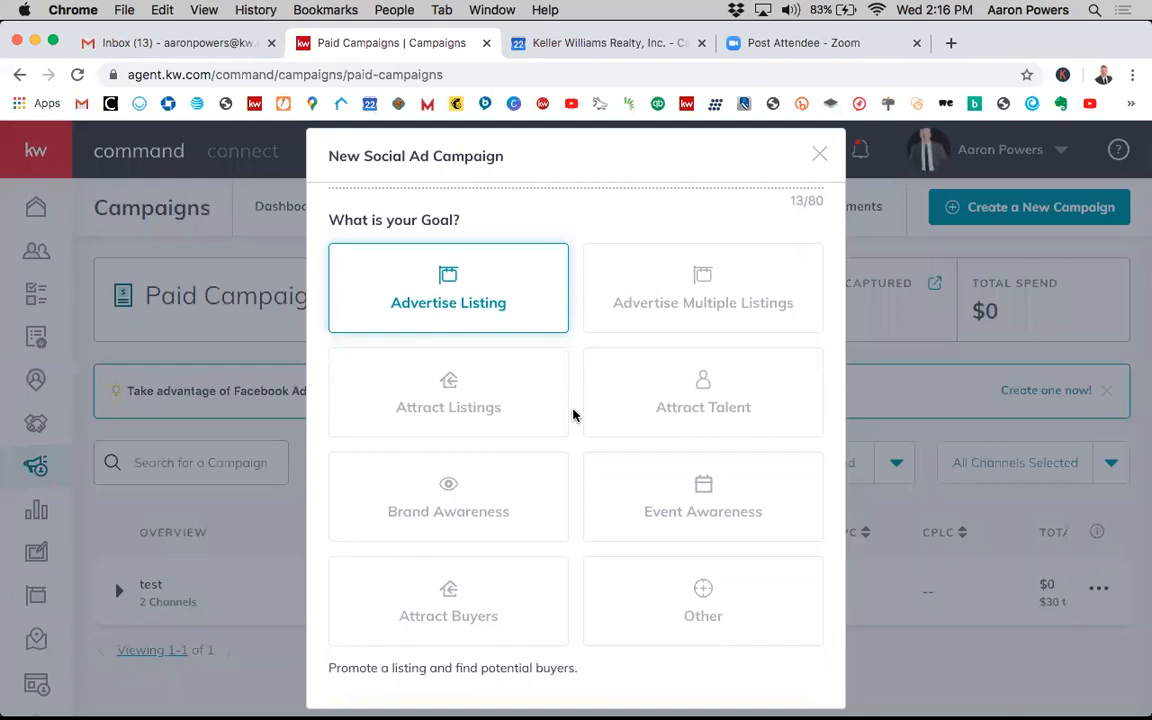
scroll(573, 415, down, 6)
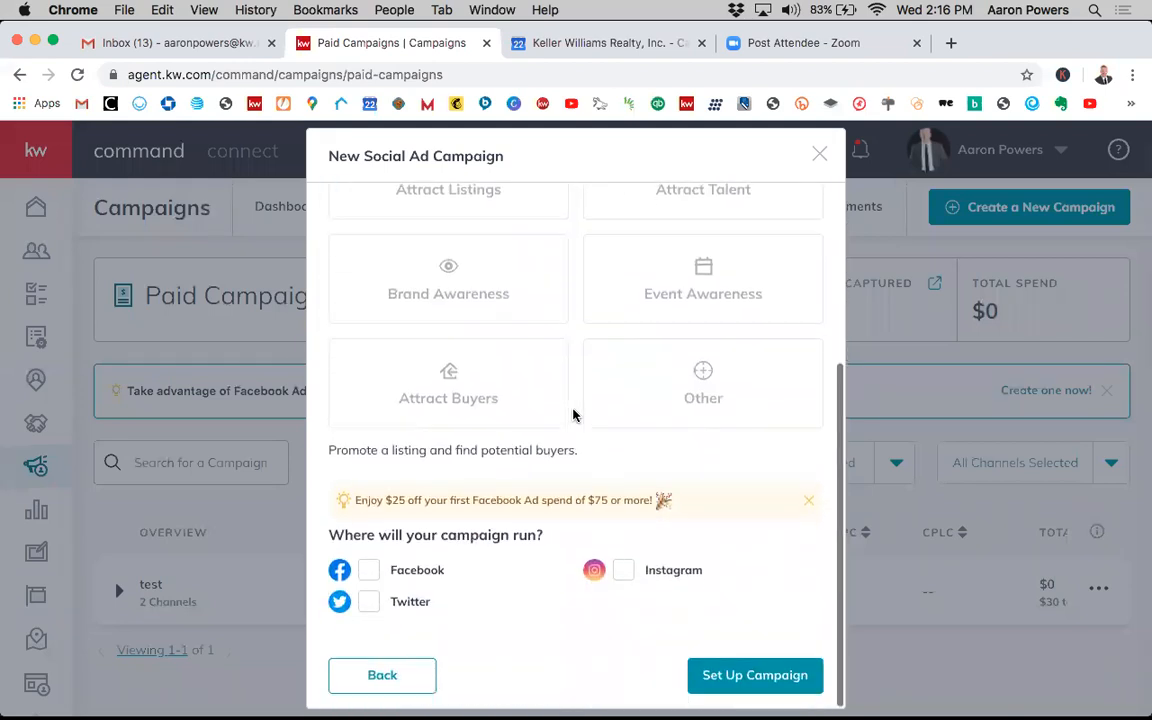
click(369, 566)
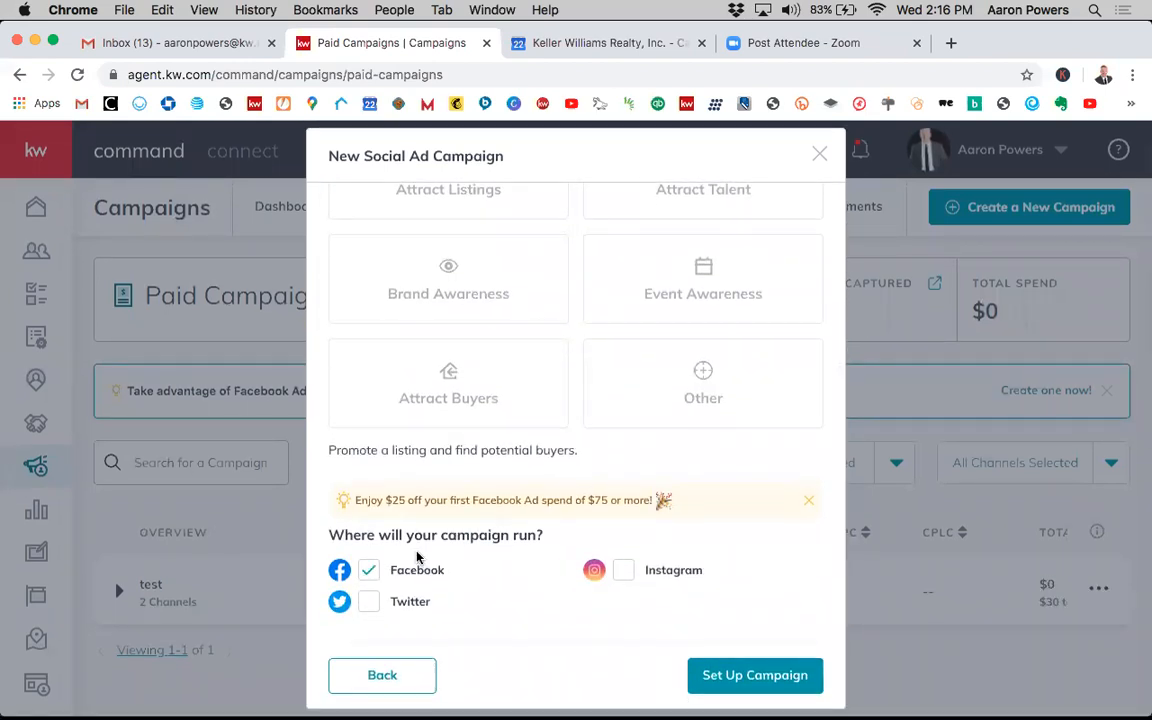
click(756, 677)
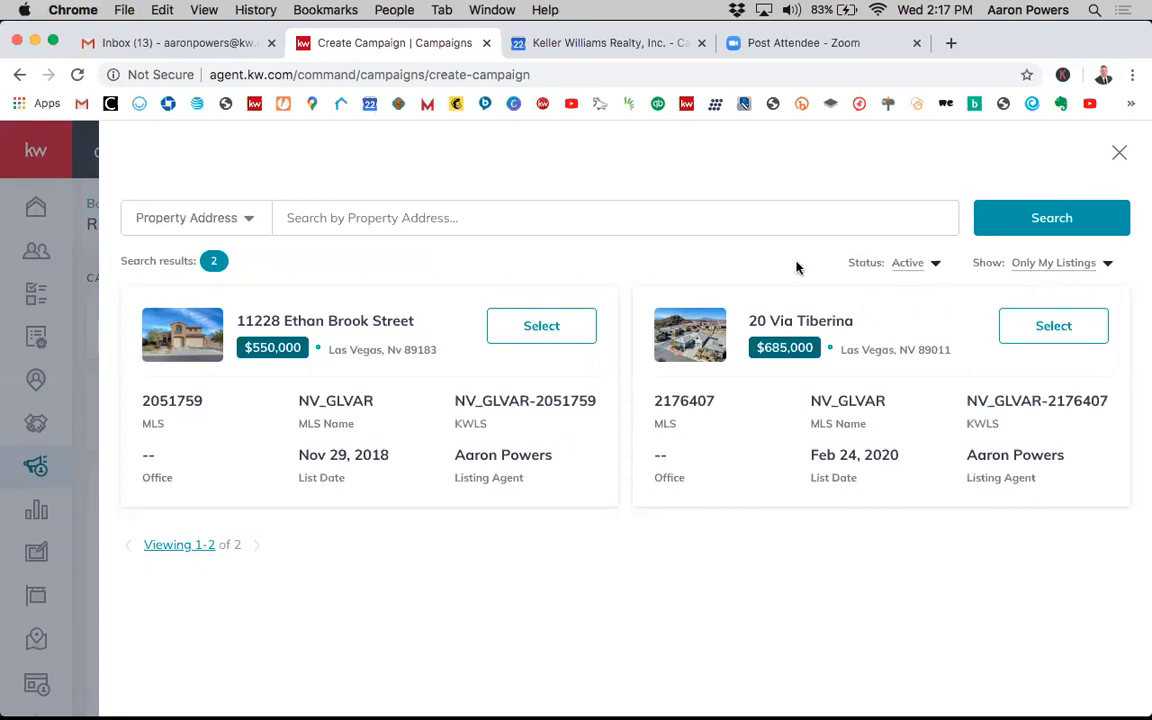
- Change the listing search filter to show All Listings with Active status
click(932, 268)
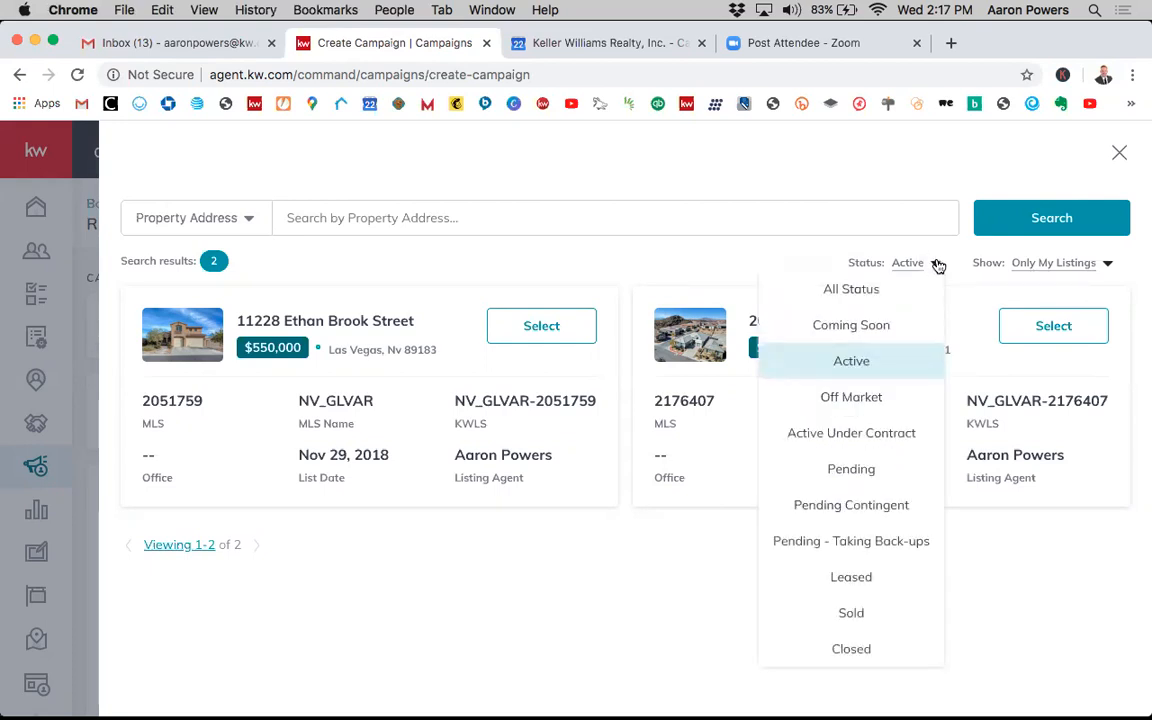
click(930, 268)
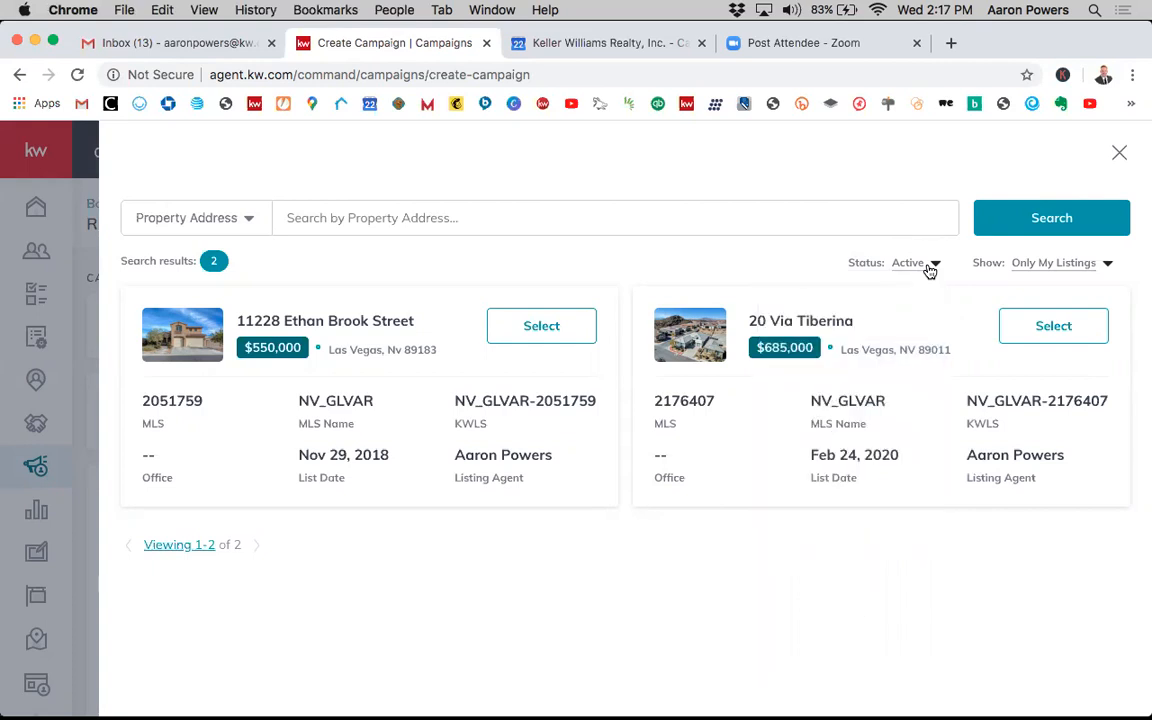
click(1059, 266)
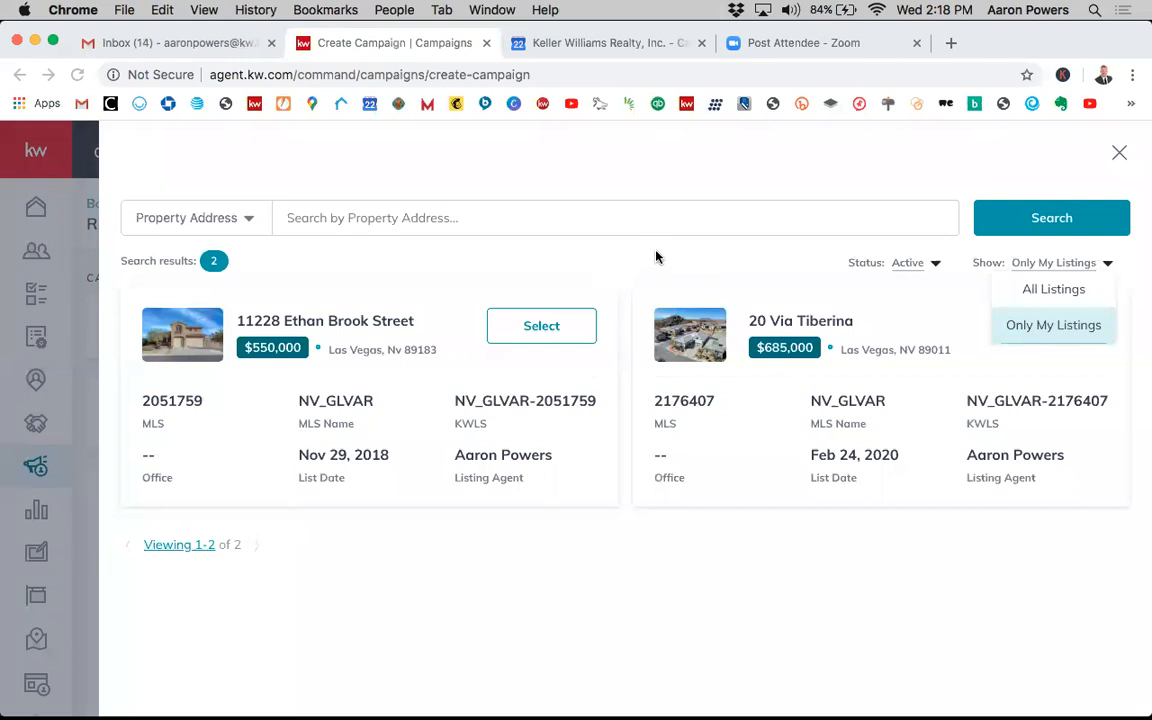
click(1034, 290)
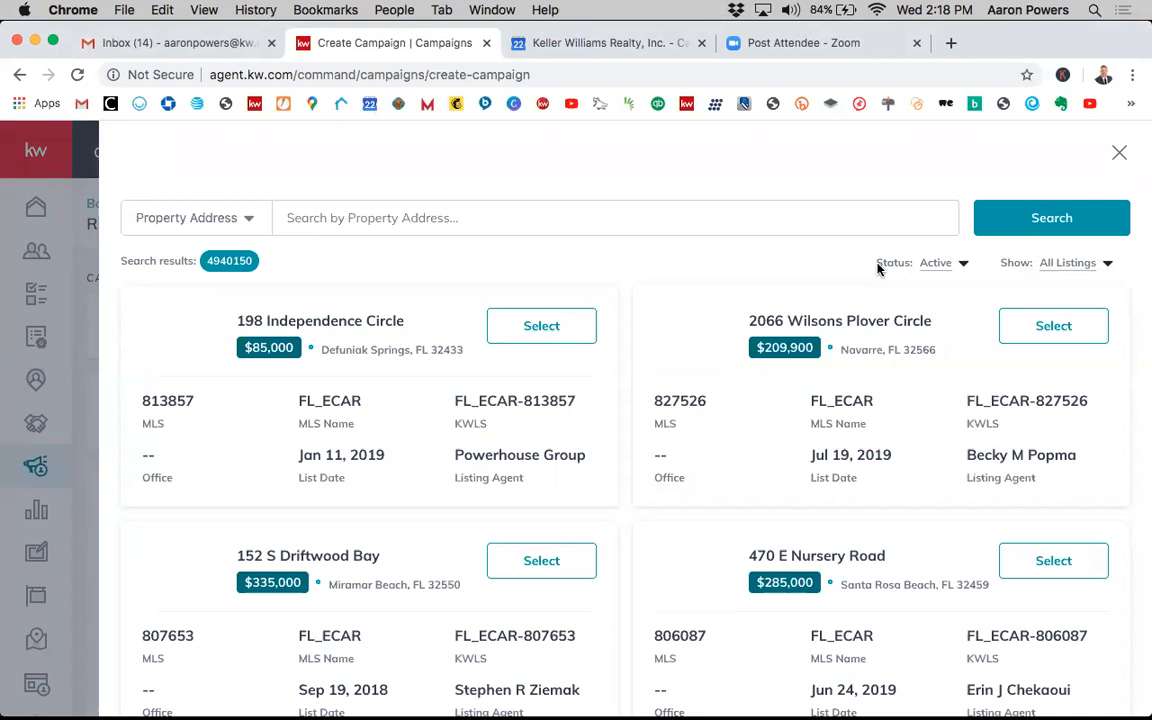
click(1061, 273)
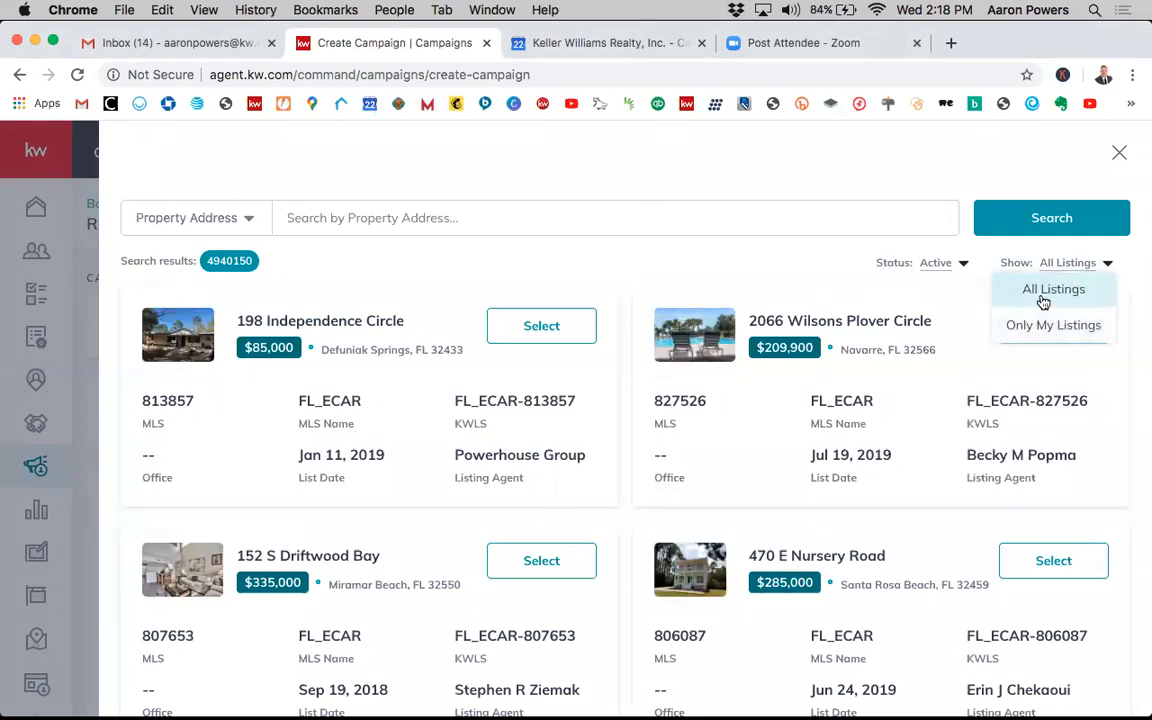
click(1047, 299)
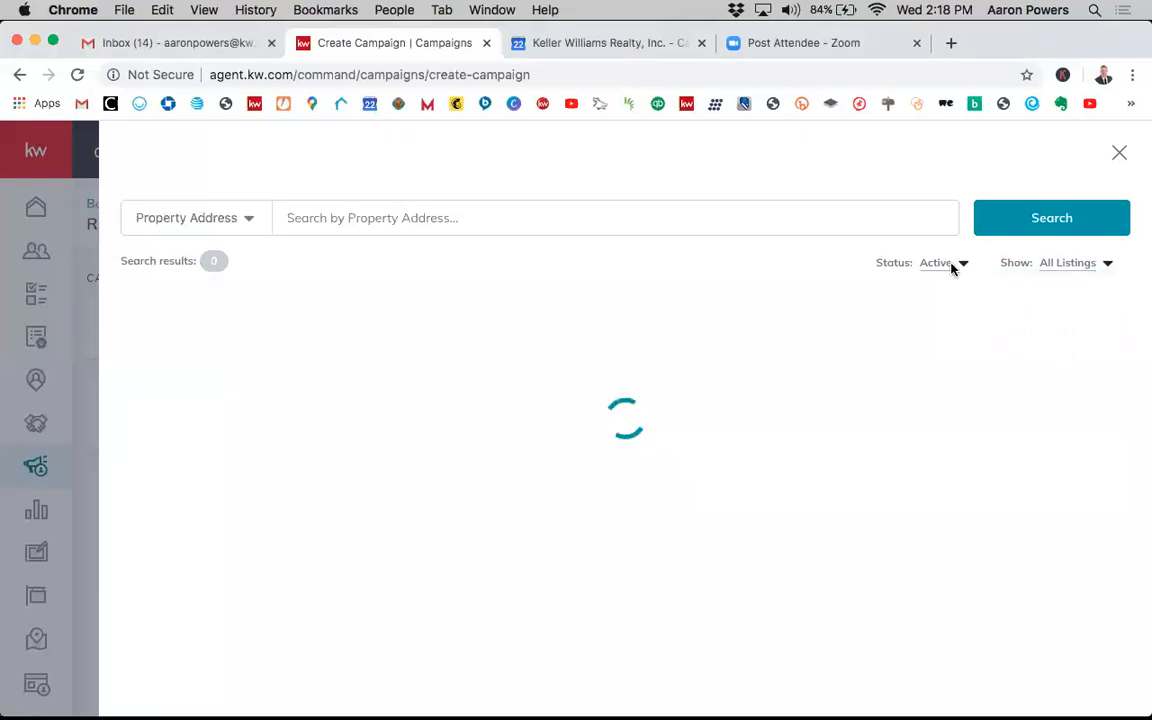
- Change the listing search status filter to All Status
click(942, 264)
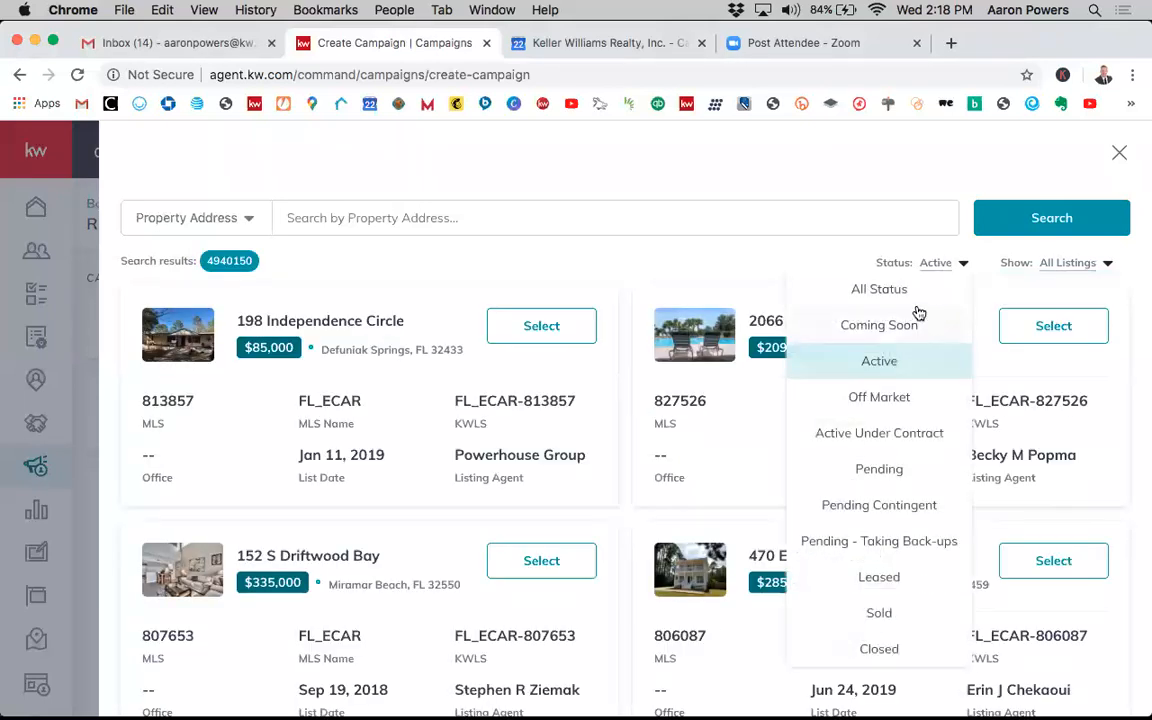
click(910, 295)
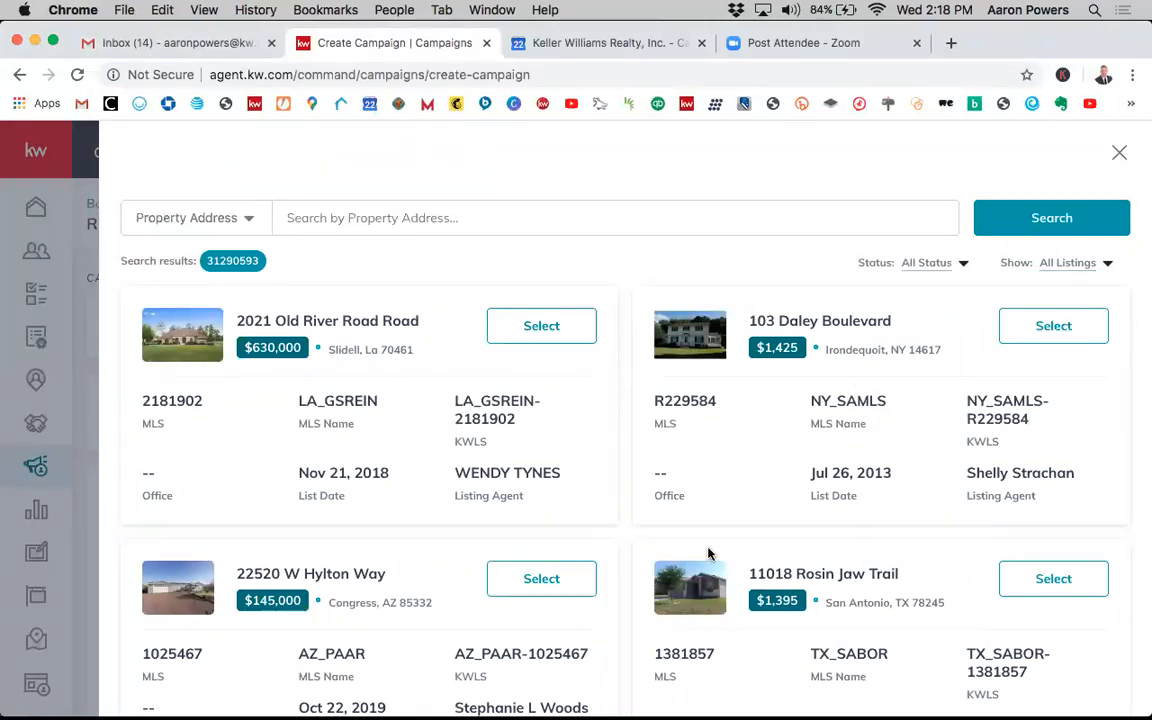
scroll(708, 553, down, 1)
scroll(699, 530, up, 1)
click(466, 218)
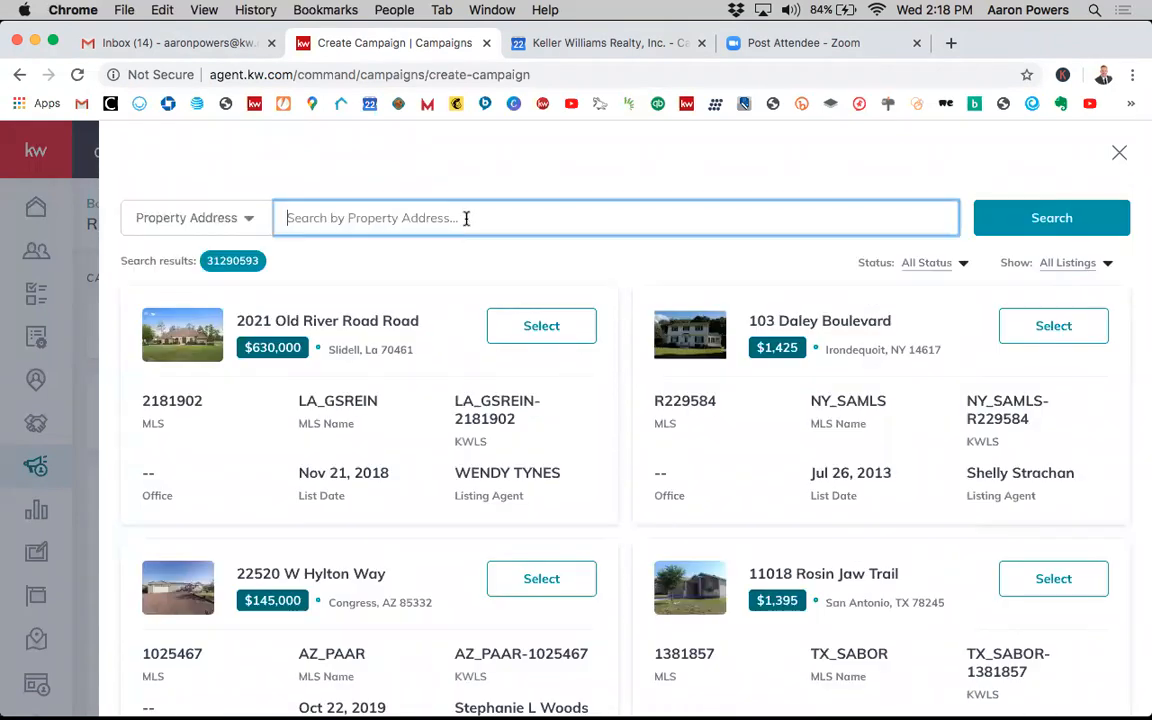
text(884)
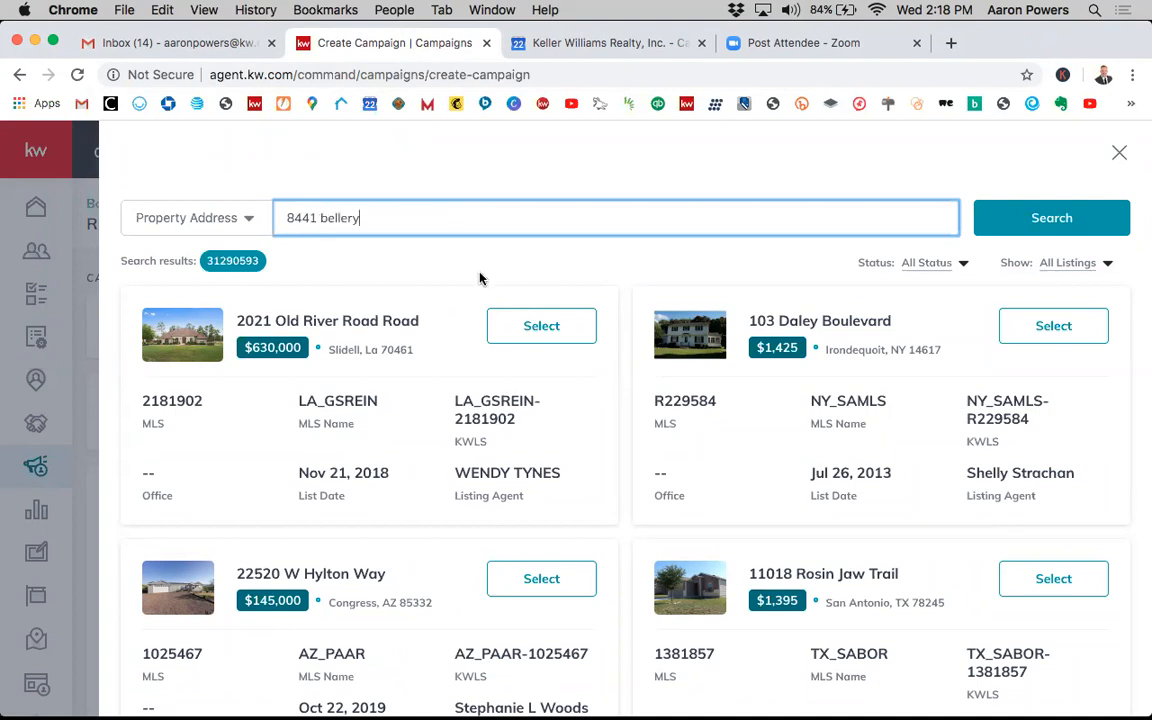
click(1023, 218)
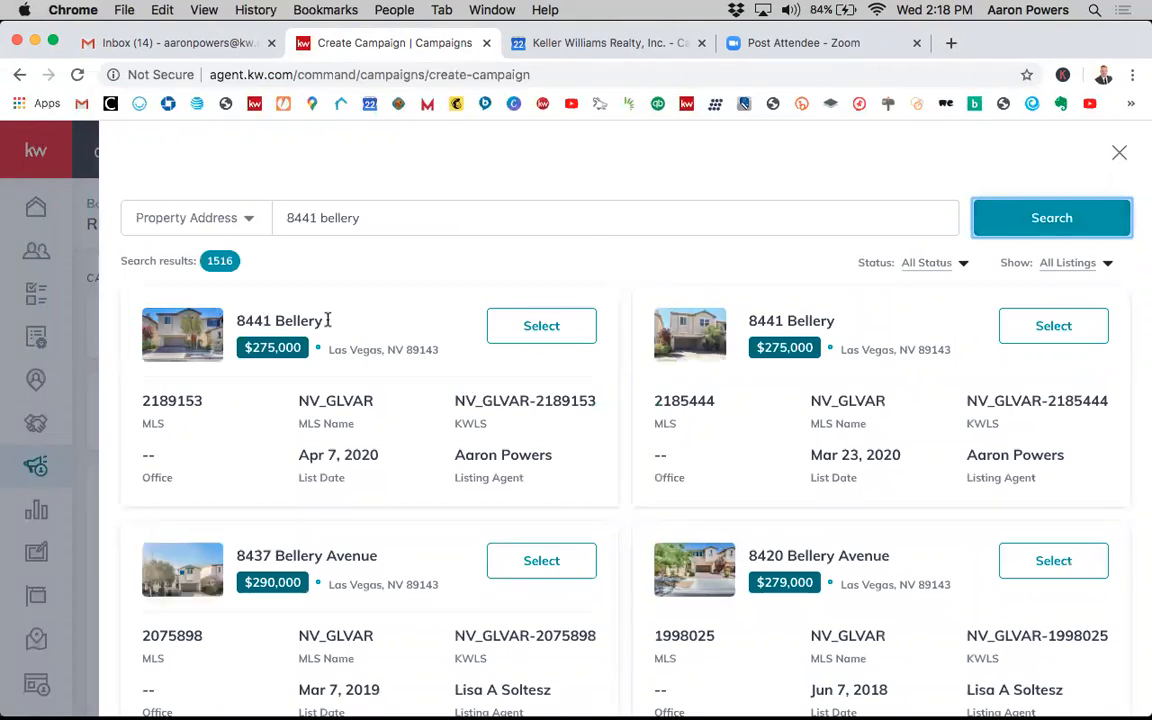
click(541, 326)
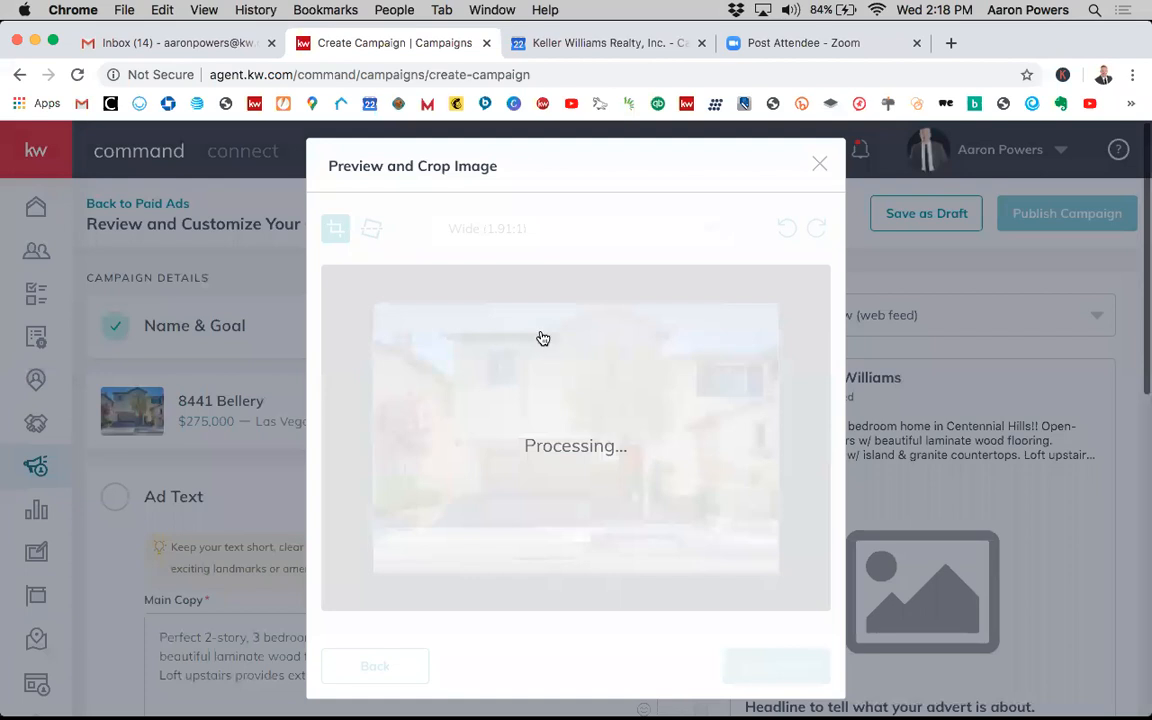
- Review the campaign editor and open the listing change search, closing it without picking another listing
scroll(925, 611, down, 1)
scroll(925, 611, up, 2)
scroll(925, 611, down, 1)
scroll(925, 611, up, 2)
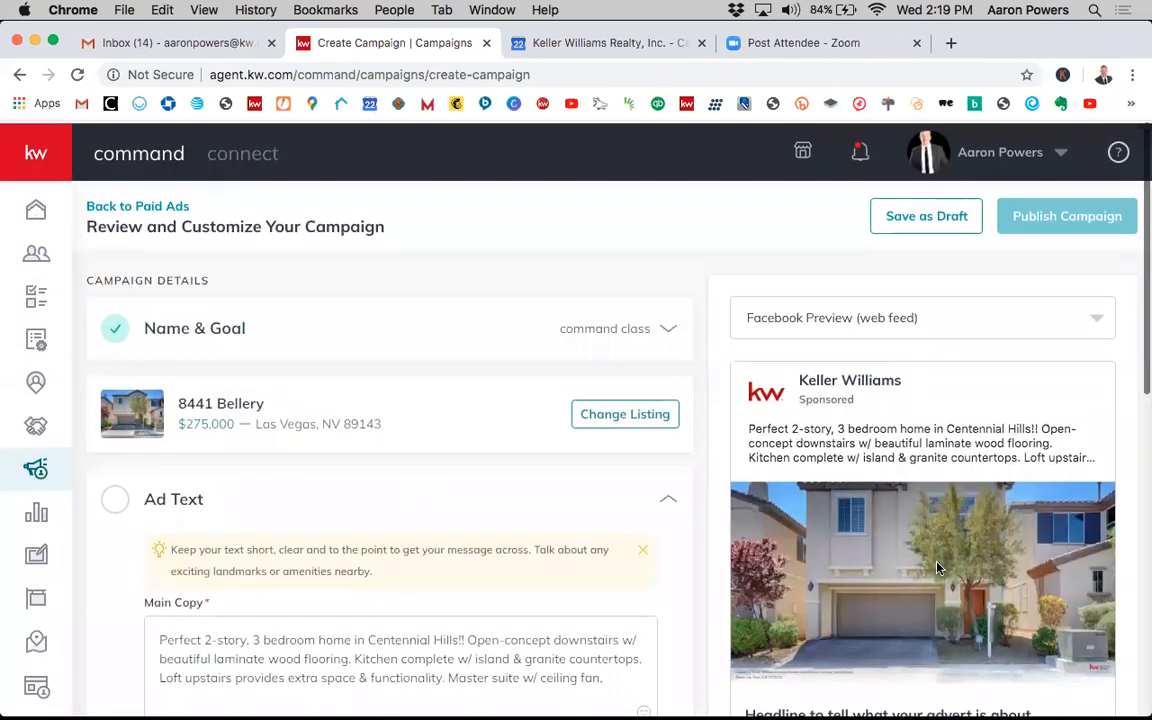
scroll(950, 590, down, 1)
scroll(955, 580, up, 1)
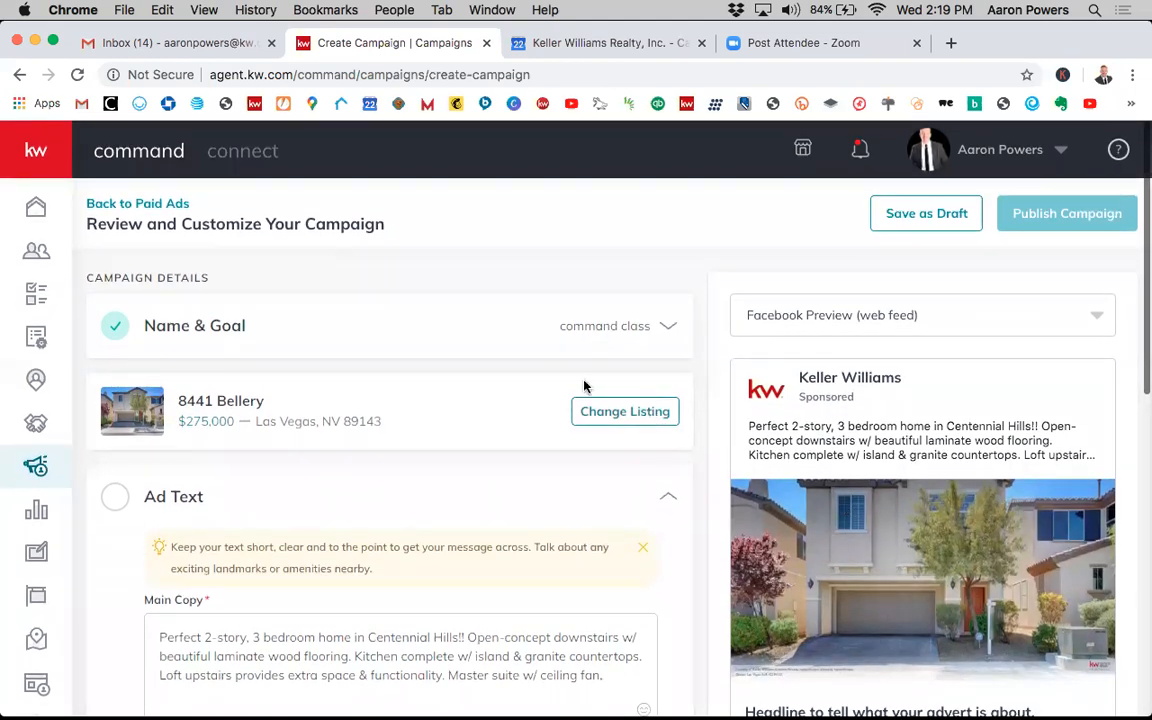
scroll(522, 411, down, 1)
scroll(522, 411, up, 1)
click(614, 413)
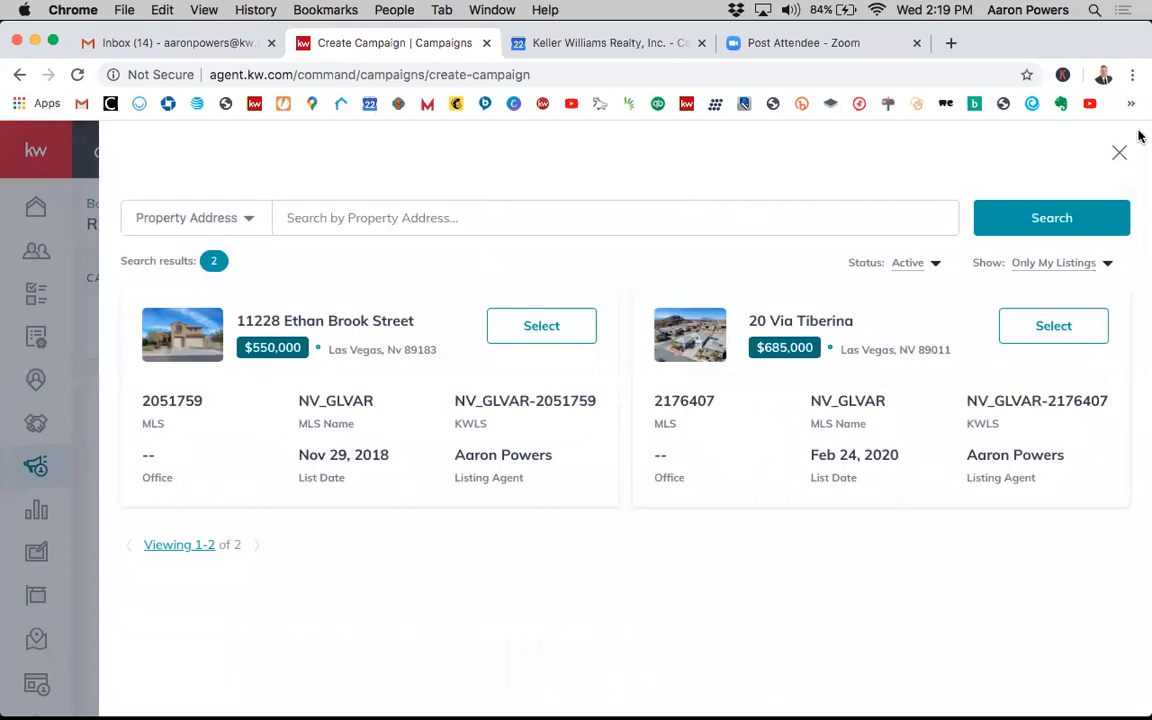
click(1119, 153)
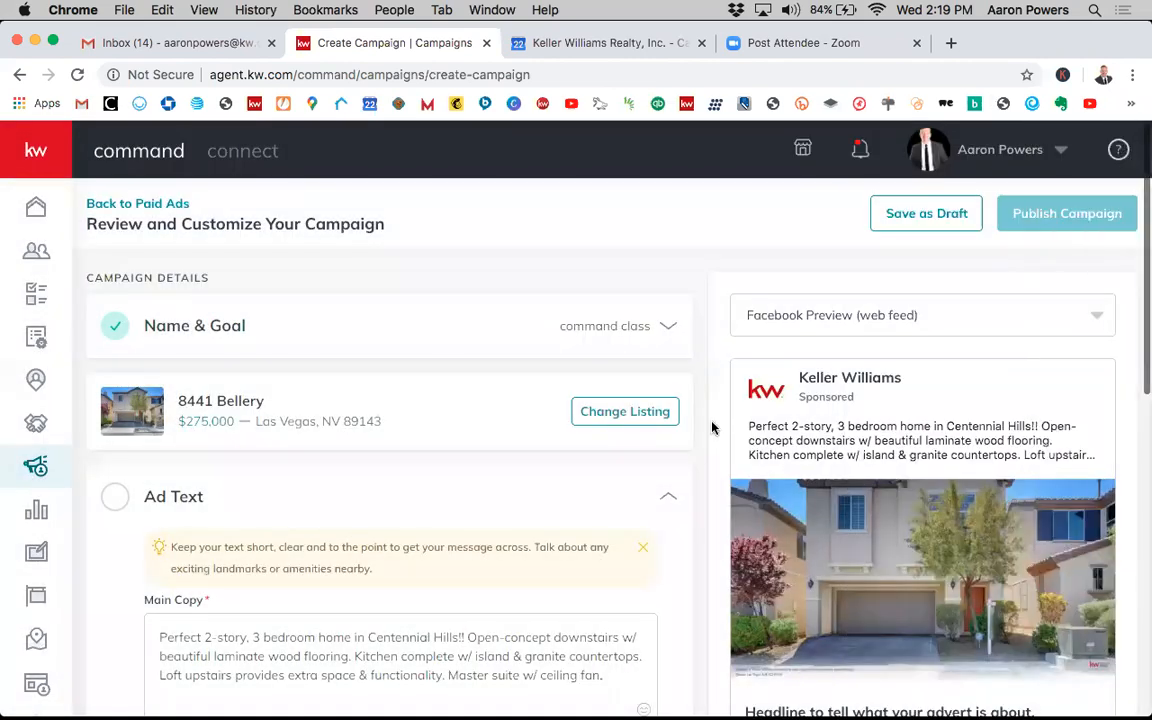
- Examine the Ad Text, Ad Media and channel options sections of the campaign editor
scroll(710, 439, down, 1)
scroll(710, 439, up, 1)
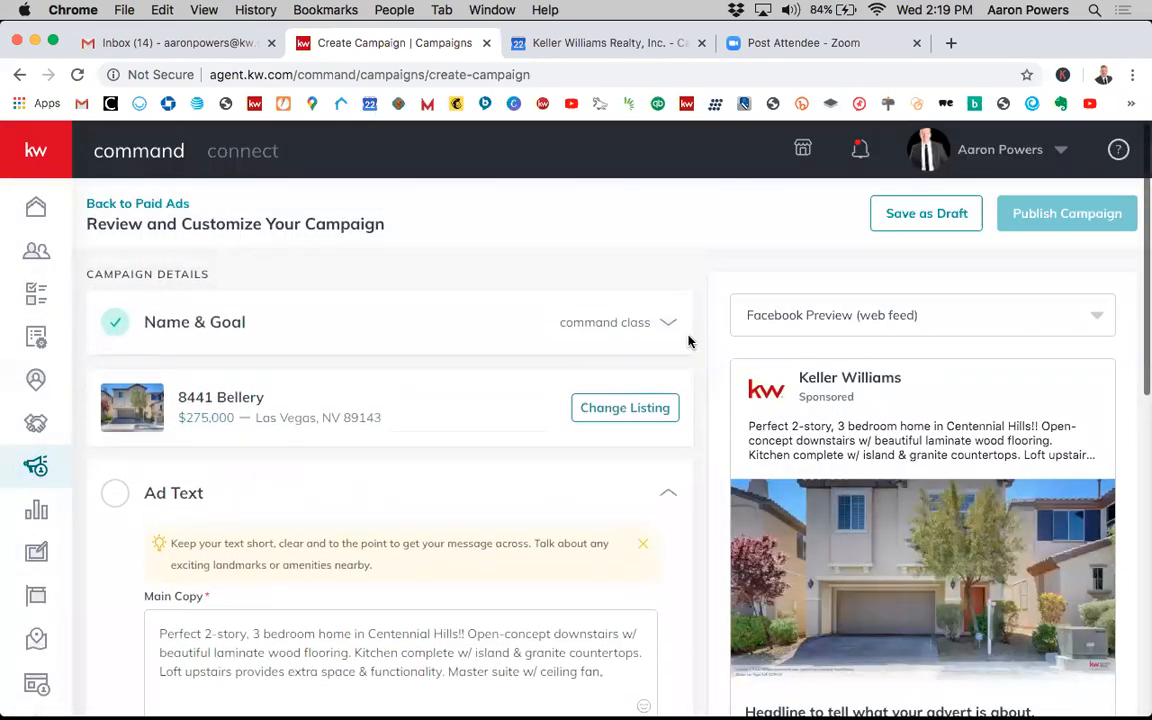
scroll(713, 376, up, 1)
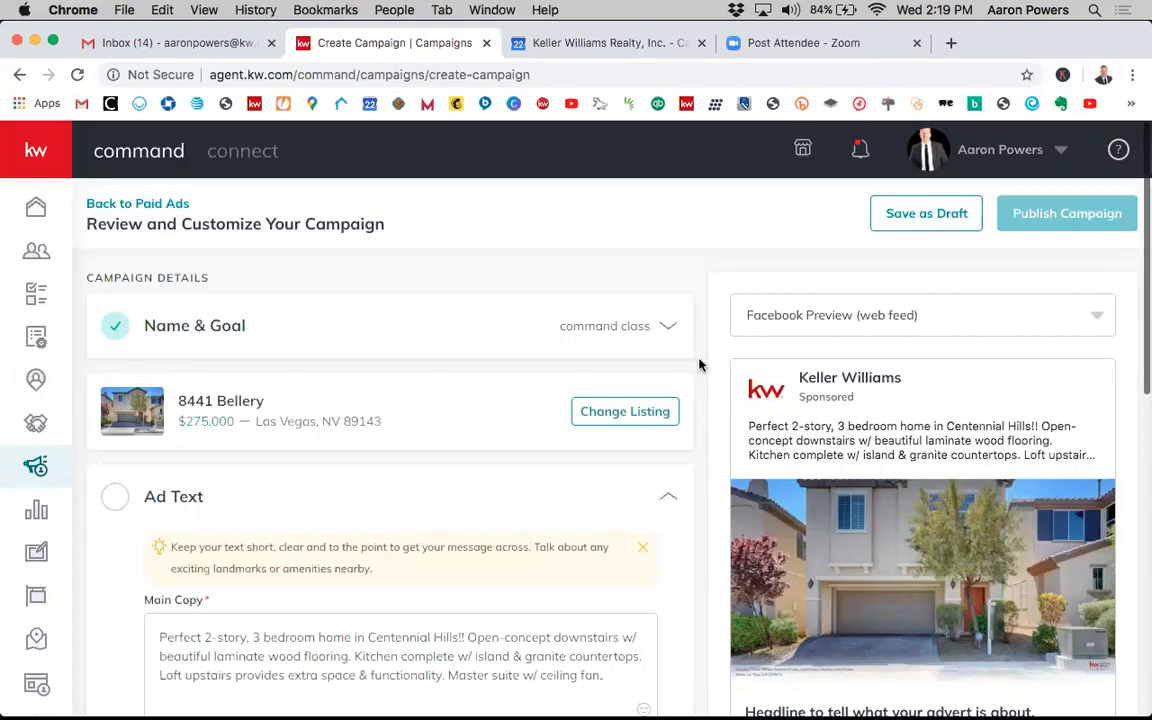
scroll(697, 365, down, 1)
scroll(681, 437, down, 2)
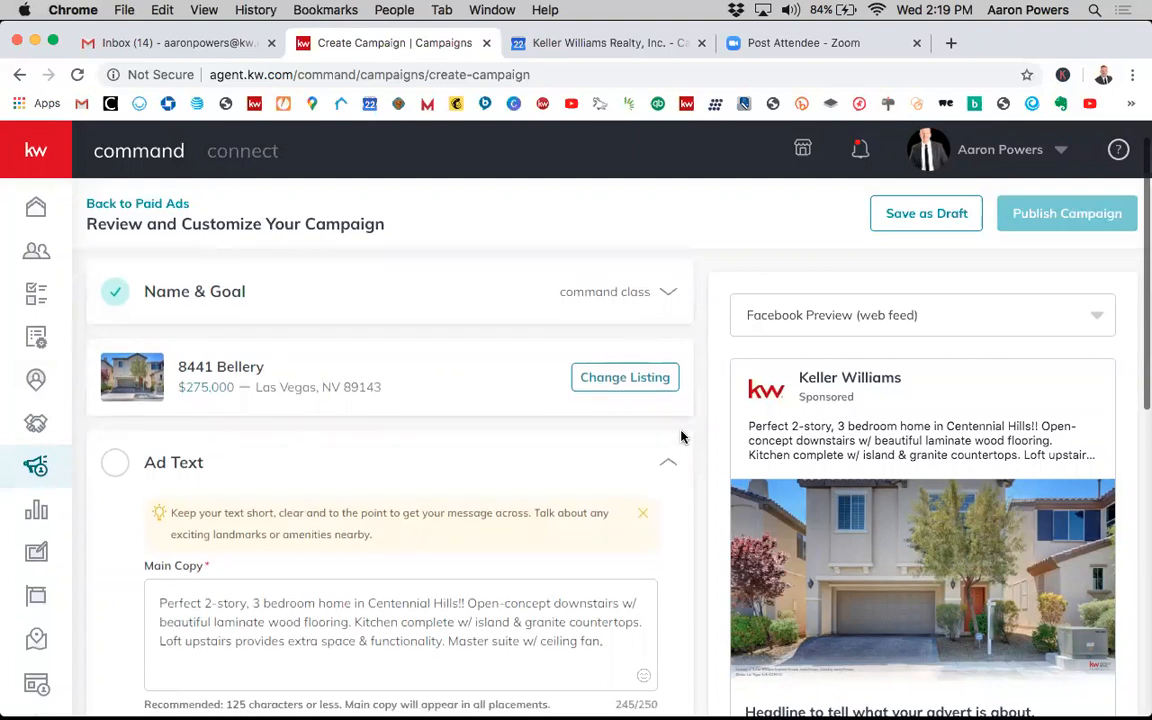
scroll(681, 437, down, 2)
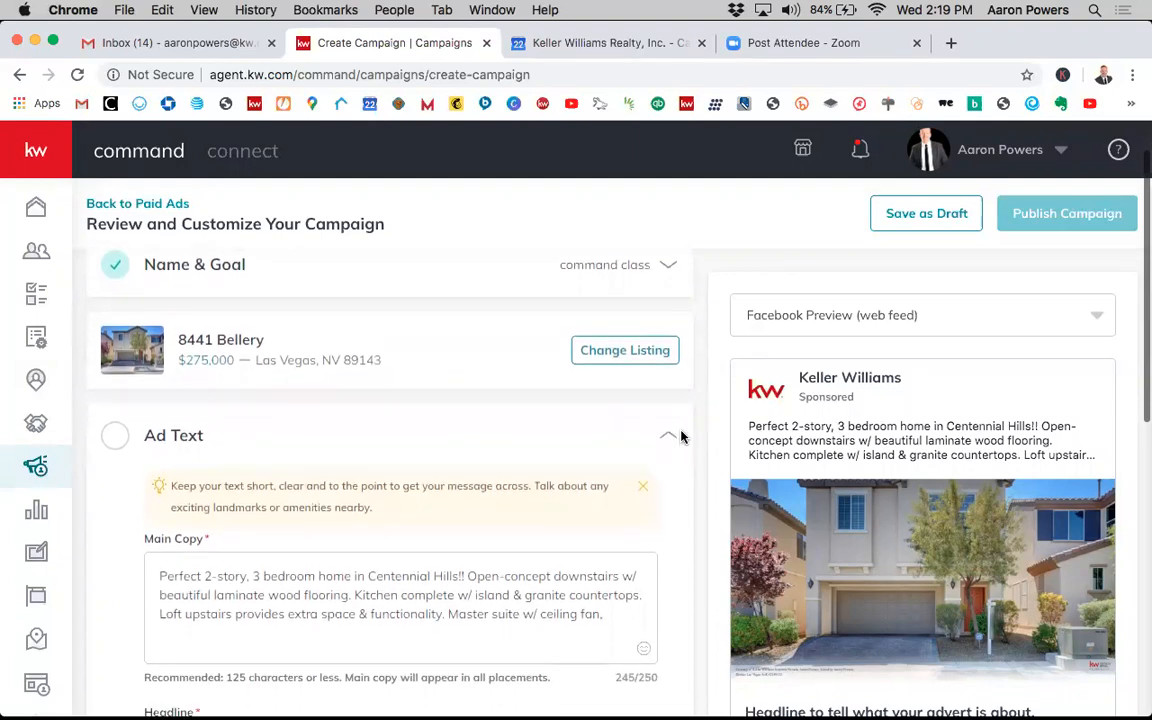
scroll(665, 480, down, 5)
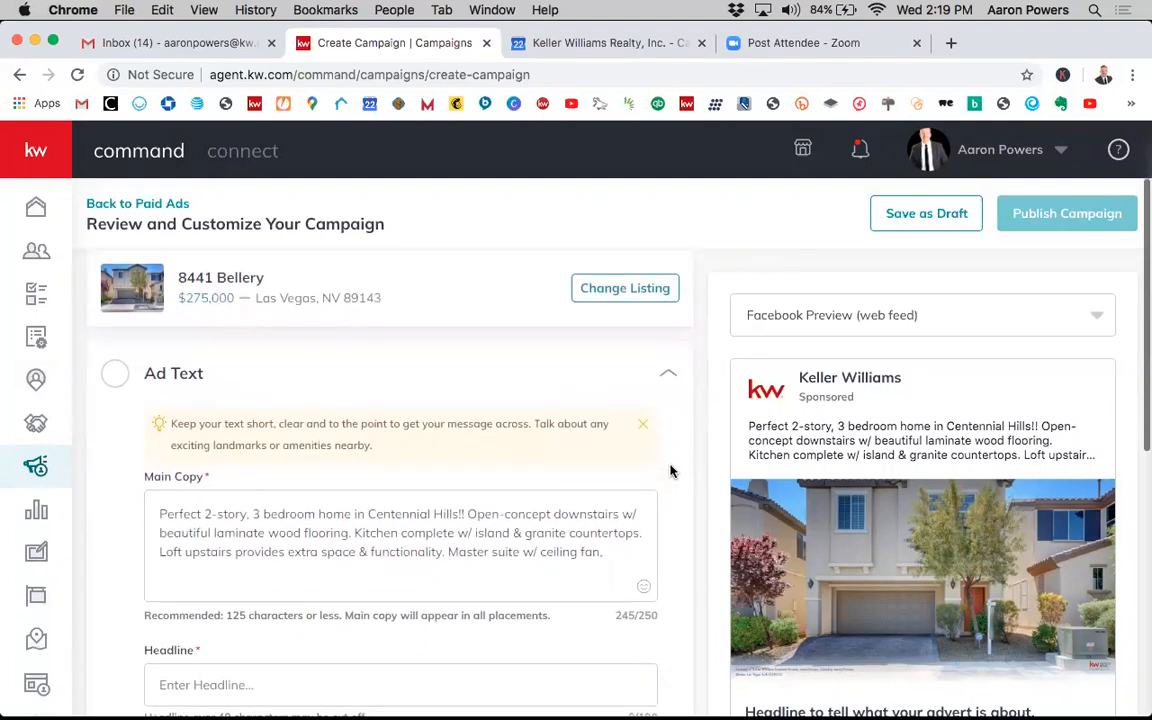
scroll(676, 497, down, 3)
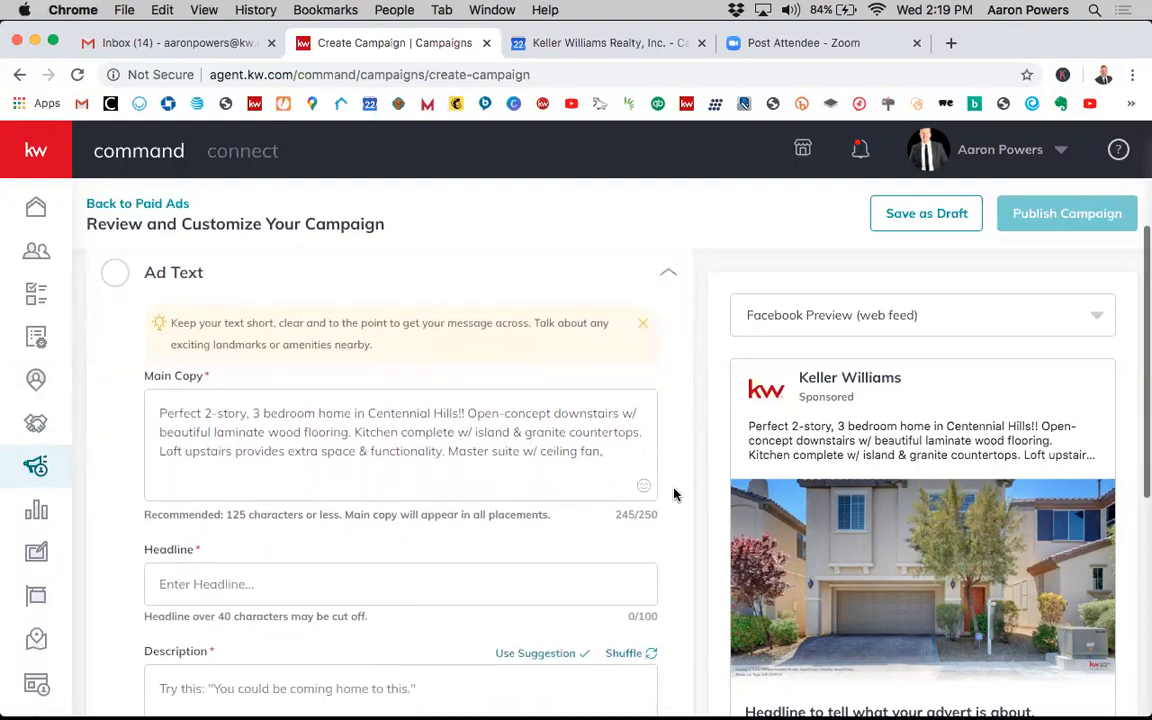
scroll(808, 487, up, 3)
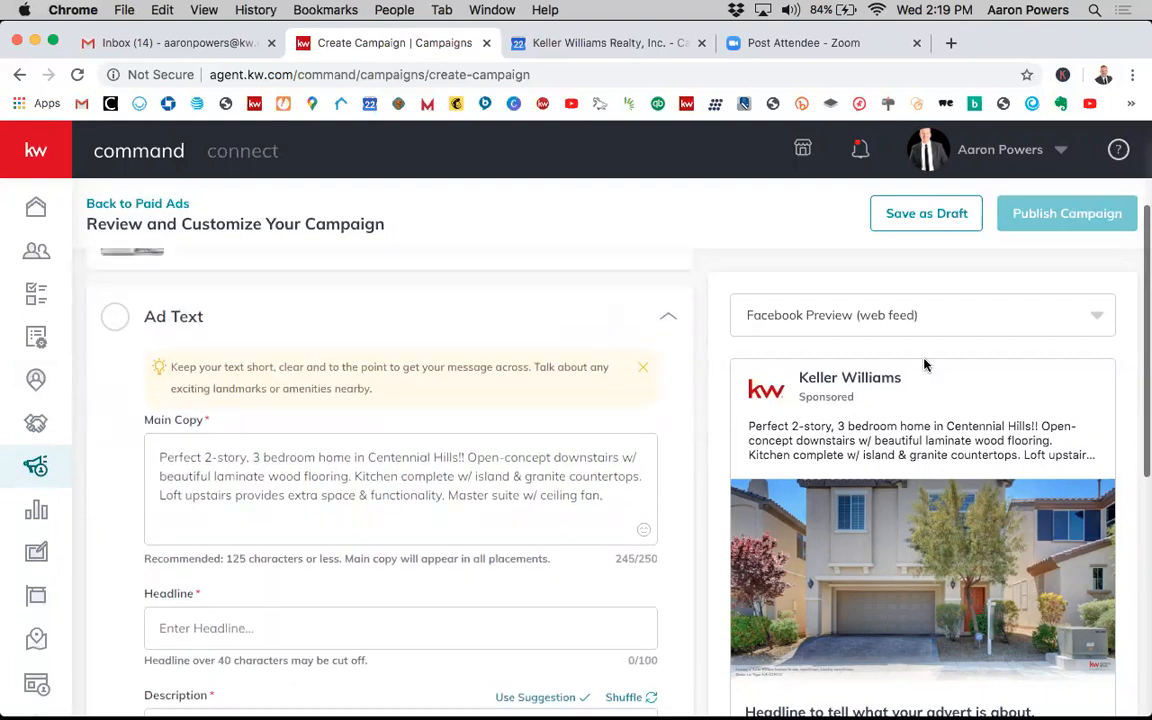
scroll(925, 365, down, 2)
scroll(899, 537, down, 2)
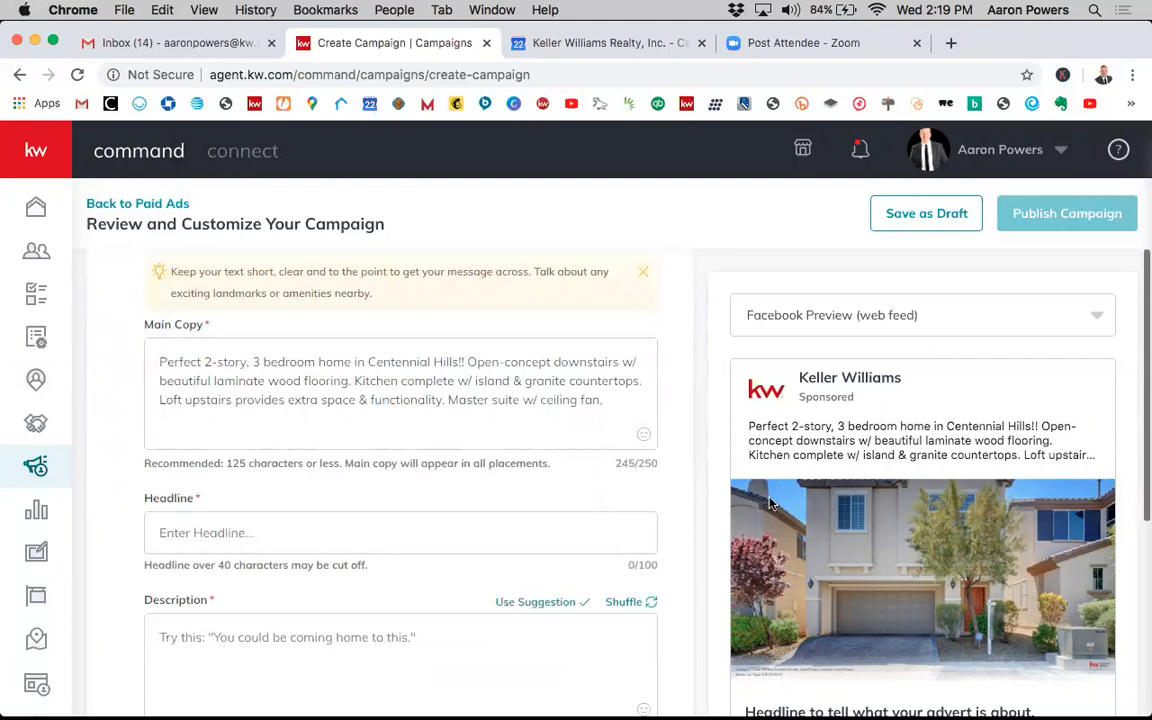
scroll(757, 504, down, 2)
scroll(640, 430, up, 3)
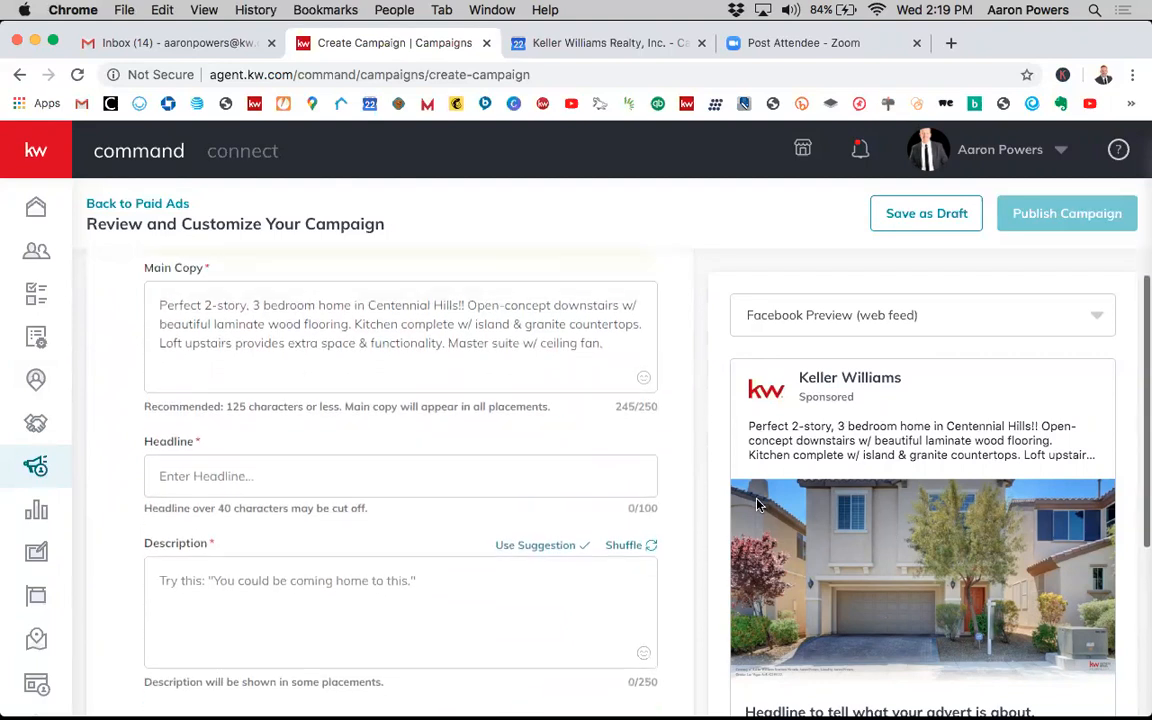
scroll(638, 422, down, 8)
scroll(632, 435, down, 2)
scroll(632, 440, up, 3)
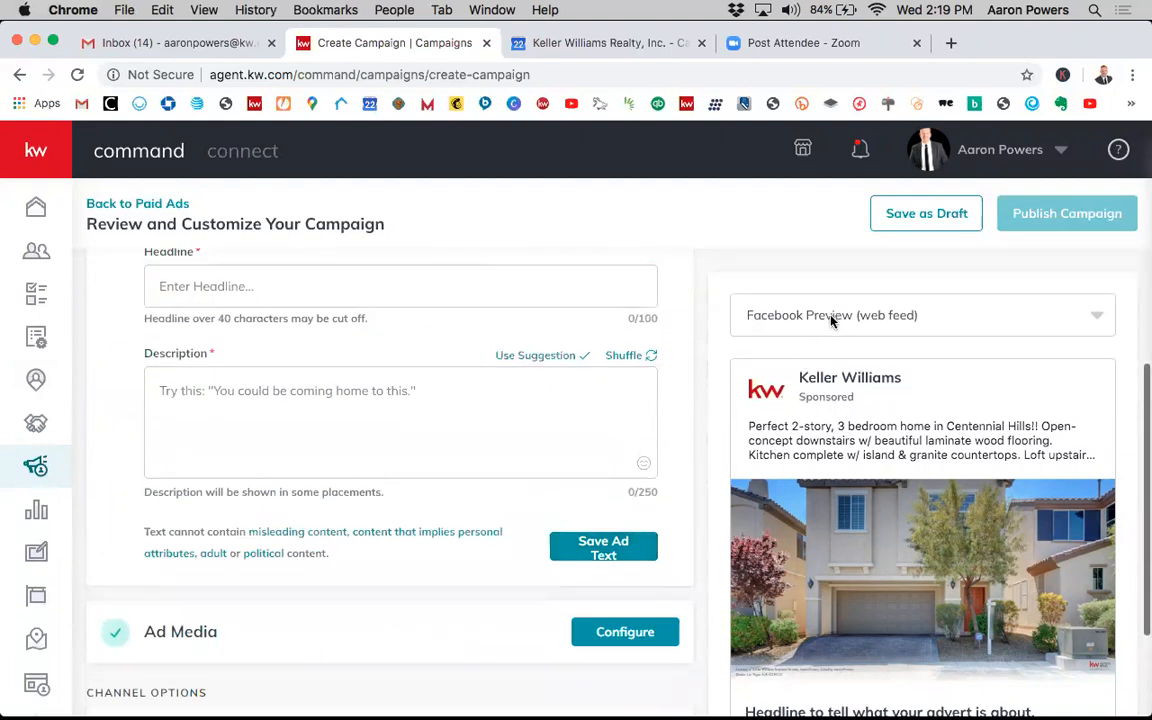
scroll(846, 390, down, 2)
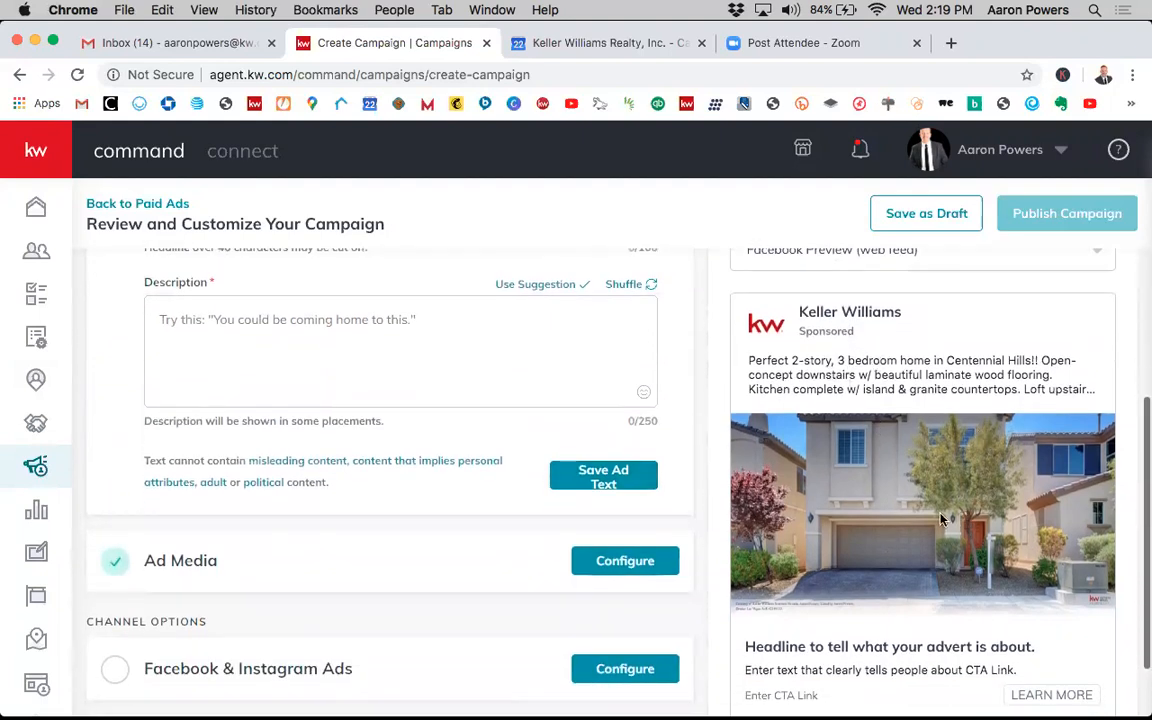
scroll(912, 325, up, 1)
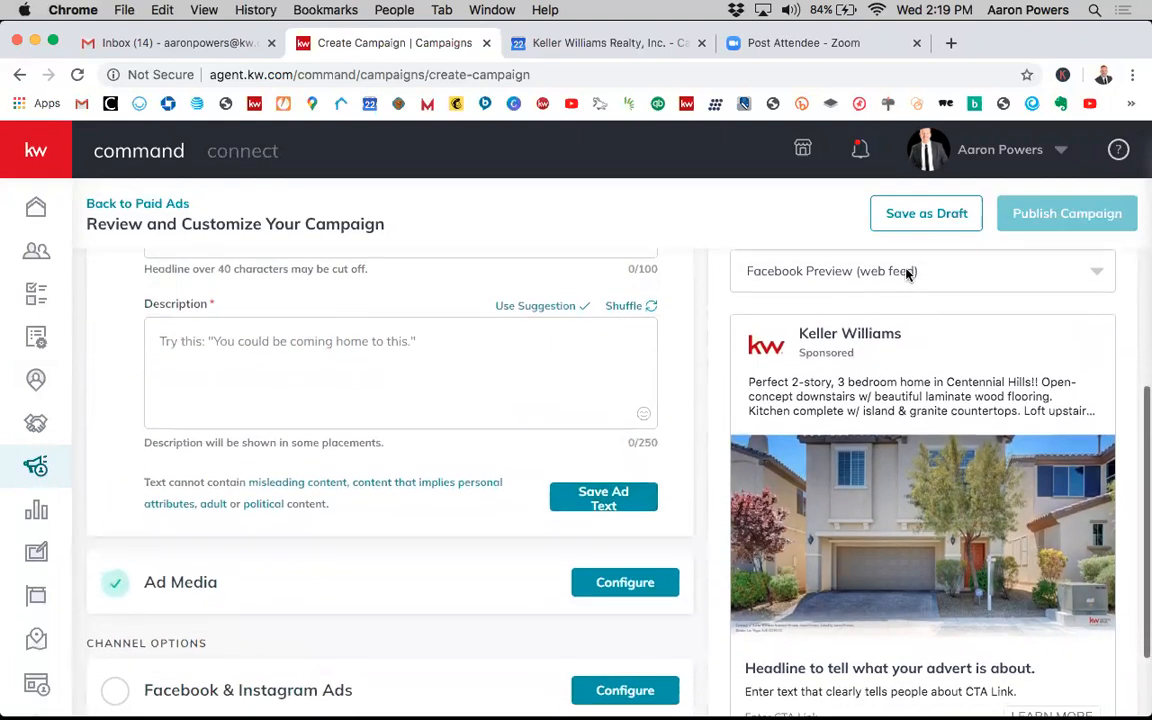
- Cycle the ad preview through mobile, Instagram Ad and Instagram Story views, returning to the Facebook web feed preview
click(825, 270)
click(829, 358)
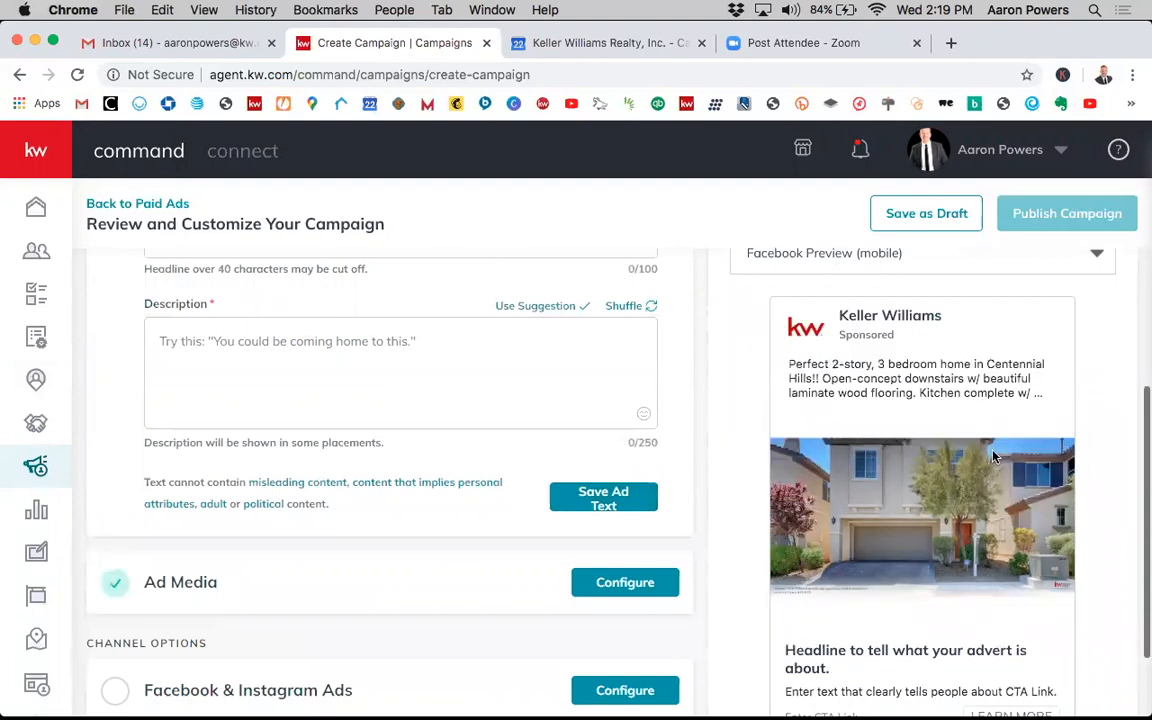
scroll(993, 457, down, 2)
scroll(950, 390, up, 2)
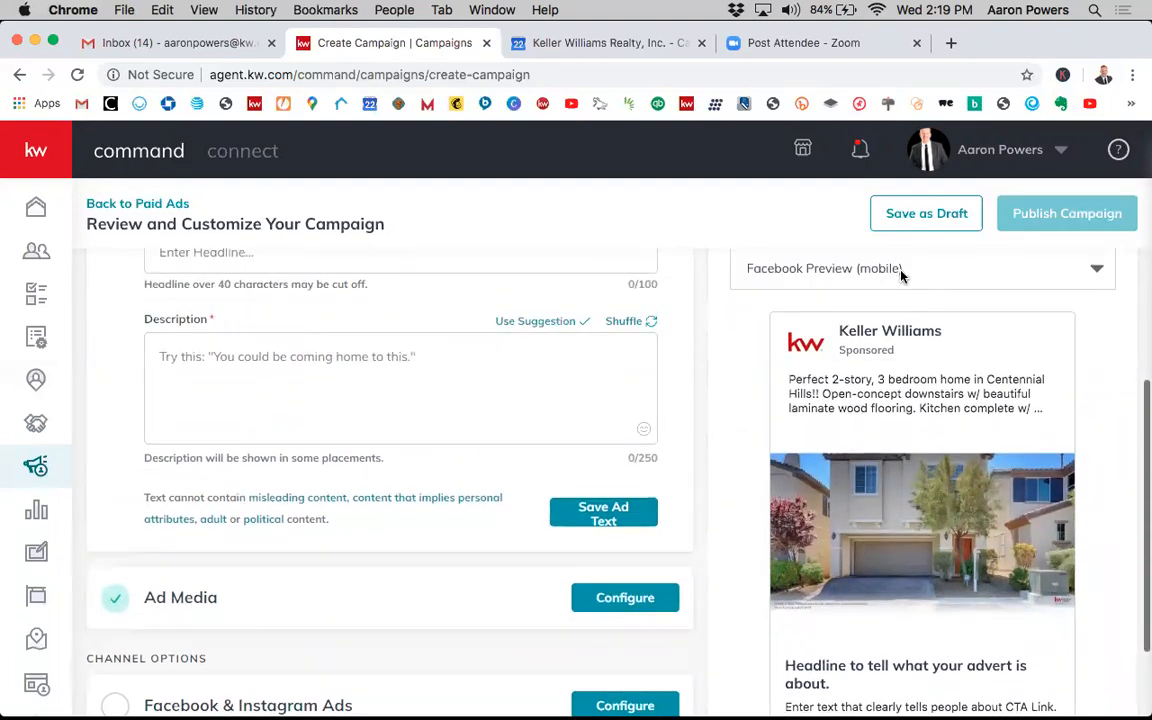
click(900, 270)
click(825, 396)
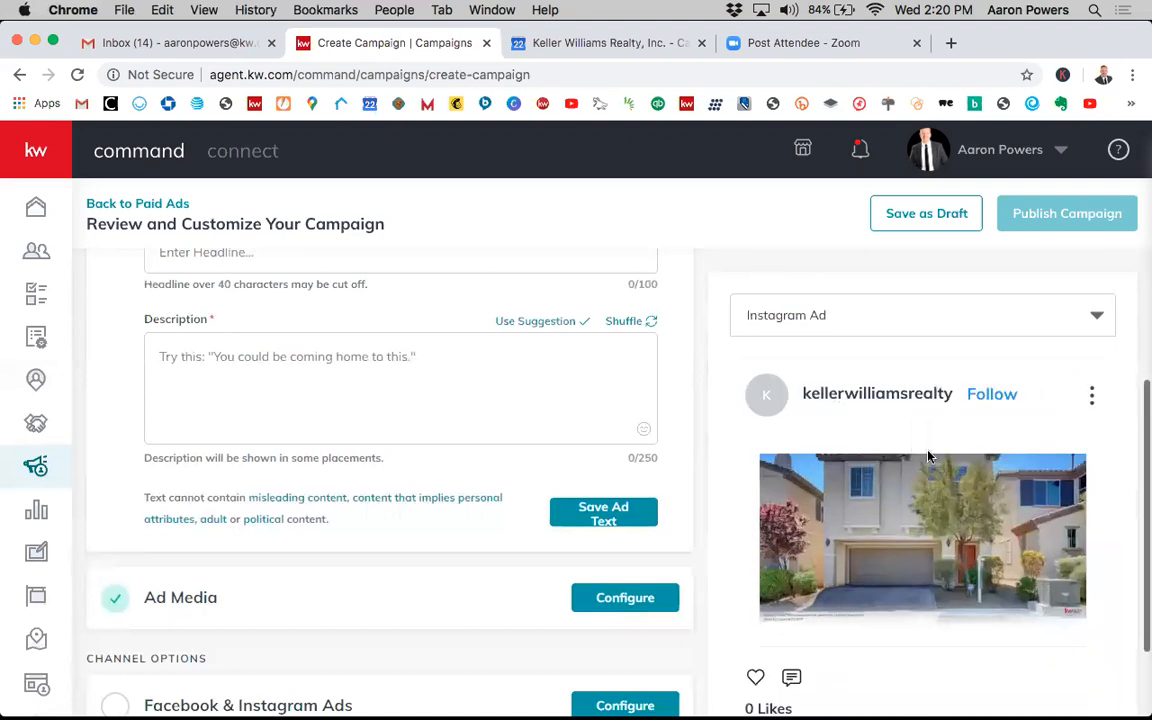
scroll(928, 457, down, 2)
scroll(861, 321, up, 3)
click(866, 318)
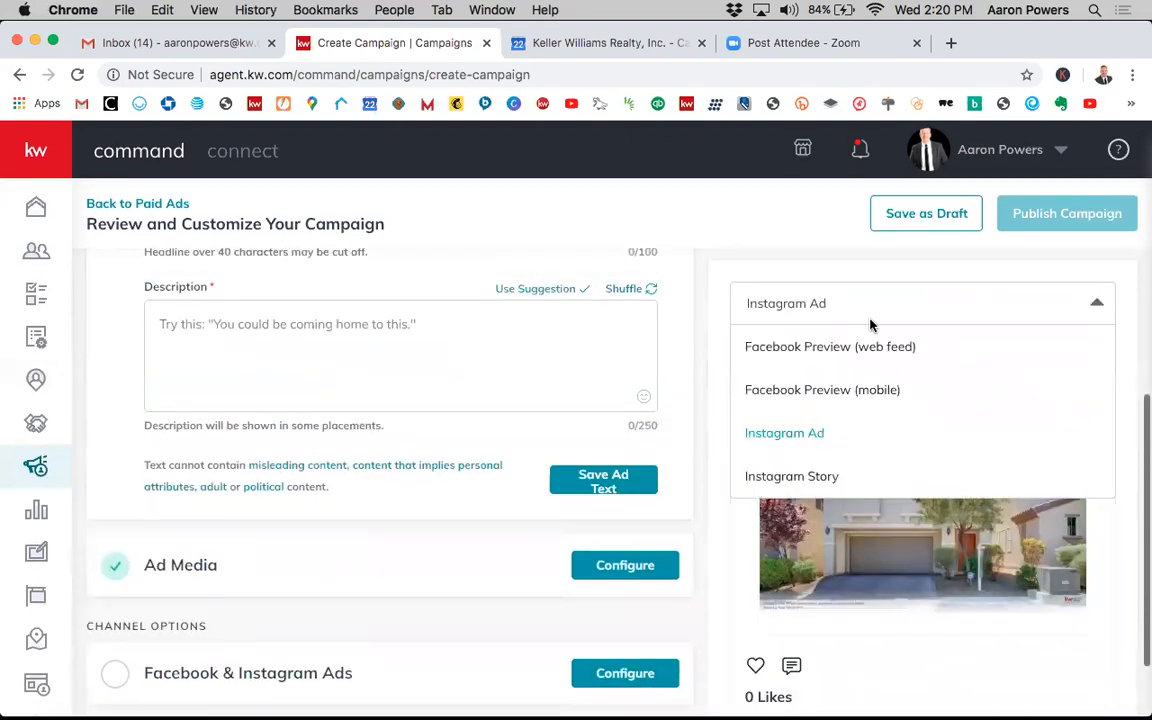
click(817, 472)
scroll(1003, 494, down, 2)
scroll(1003, 489, up, 2)
click(890, 290)
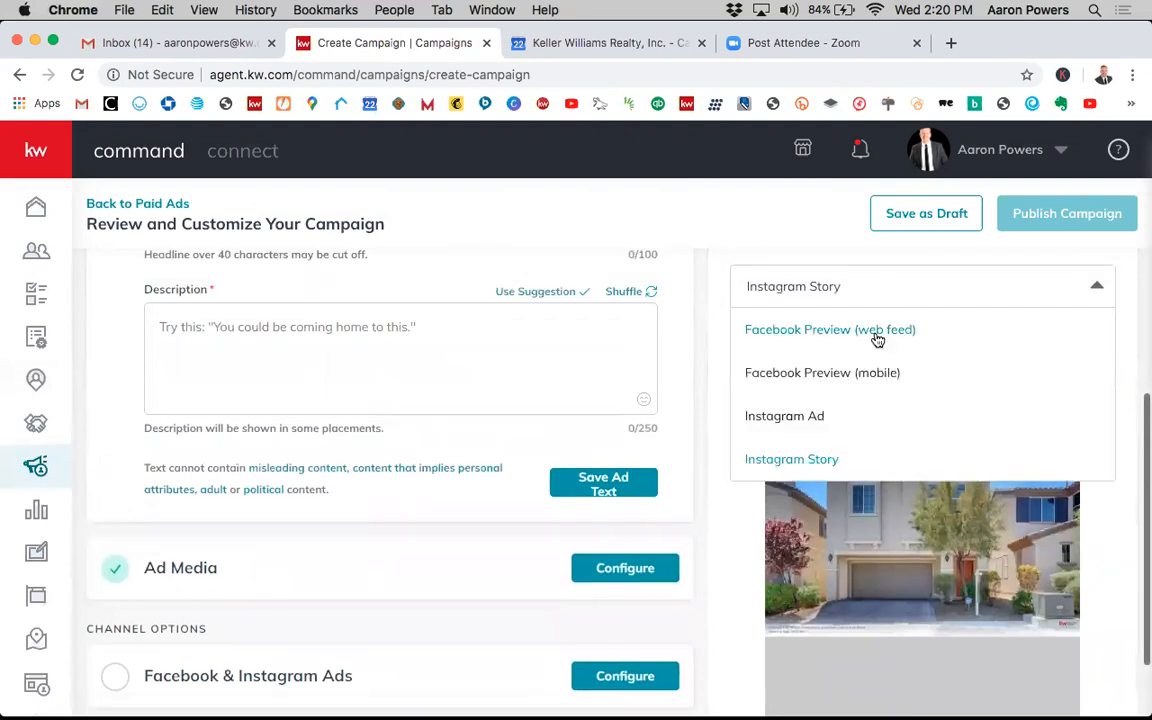
click(802, 332)
- Scroll back through the campaign editor to review the listing and Ad Text sections
scroll(883, 362, up, 1)
scroll(828, 396, up, 1)
scroll(828, 396, down, 1)
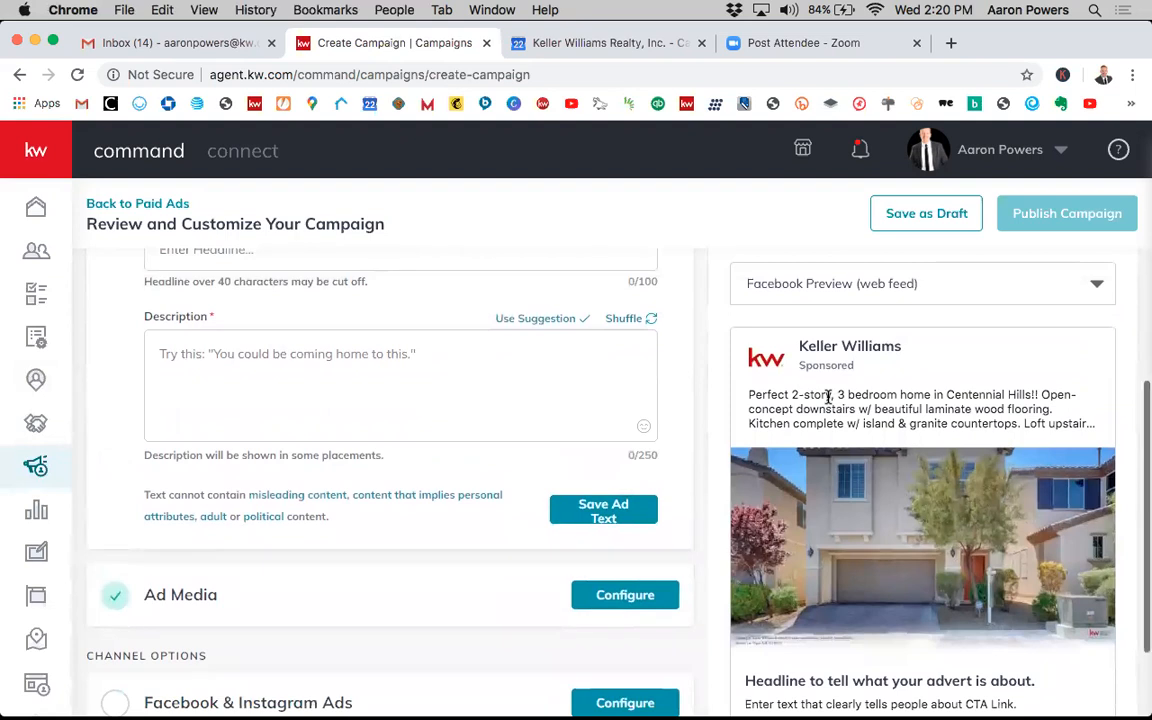
scroll(866, 374, up, 1)
scroll(866, 374, up, 1)
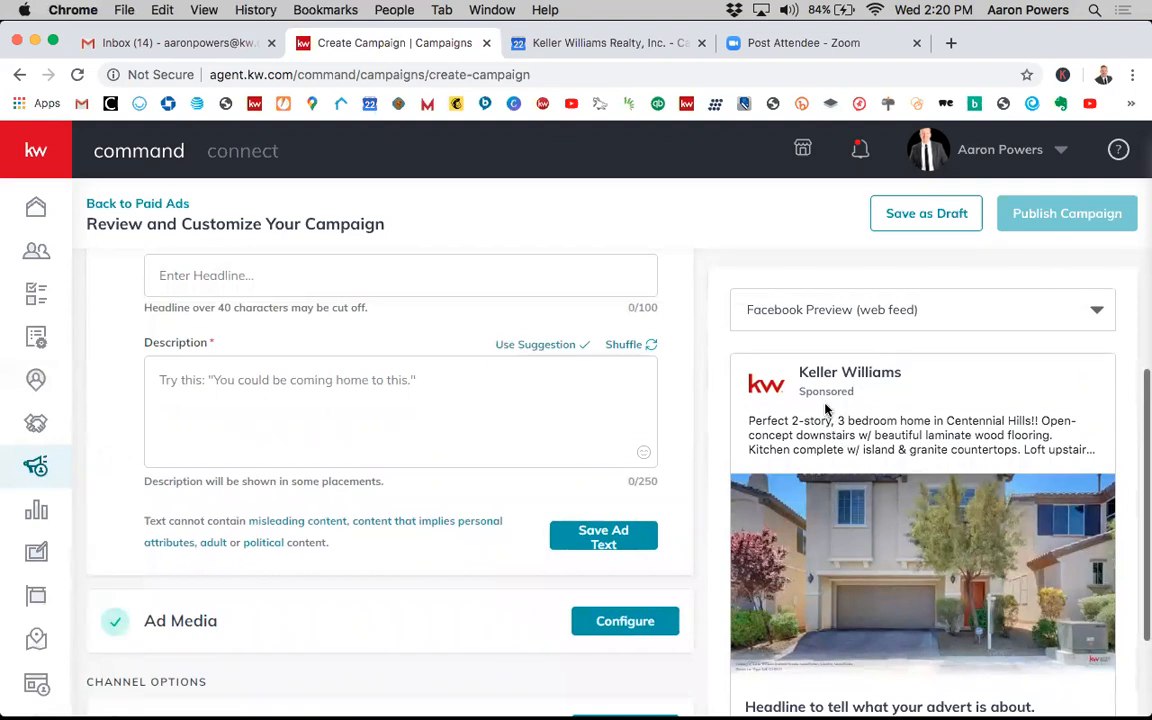
scroll(825, 404, up, 2)
scroll(823, 397, up, 5)
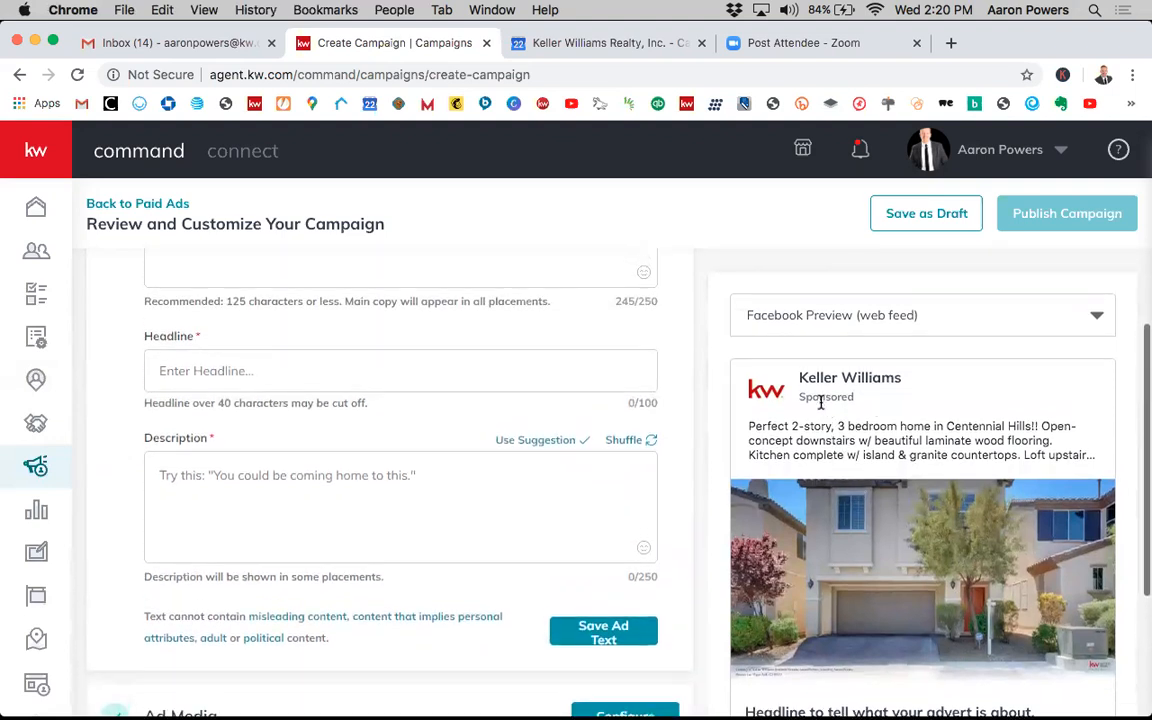
scroll(815, 398, up, 4)
scroll(877, 404, up, 5)
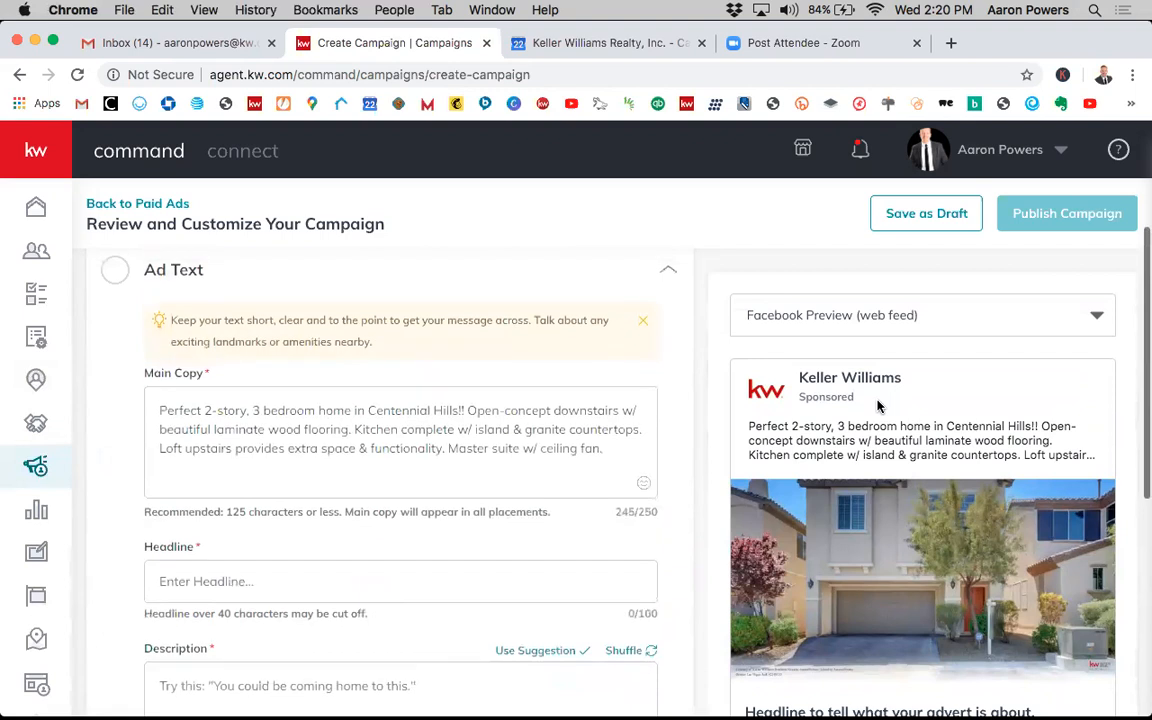
scroll(877, 404, up, 3)
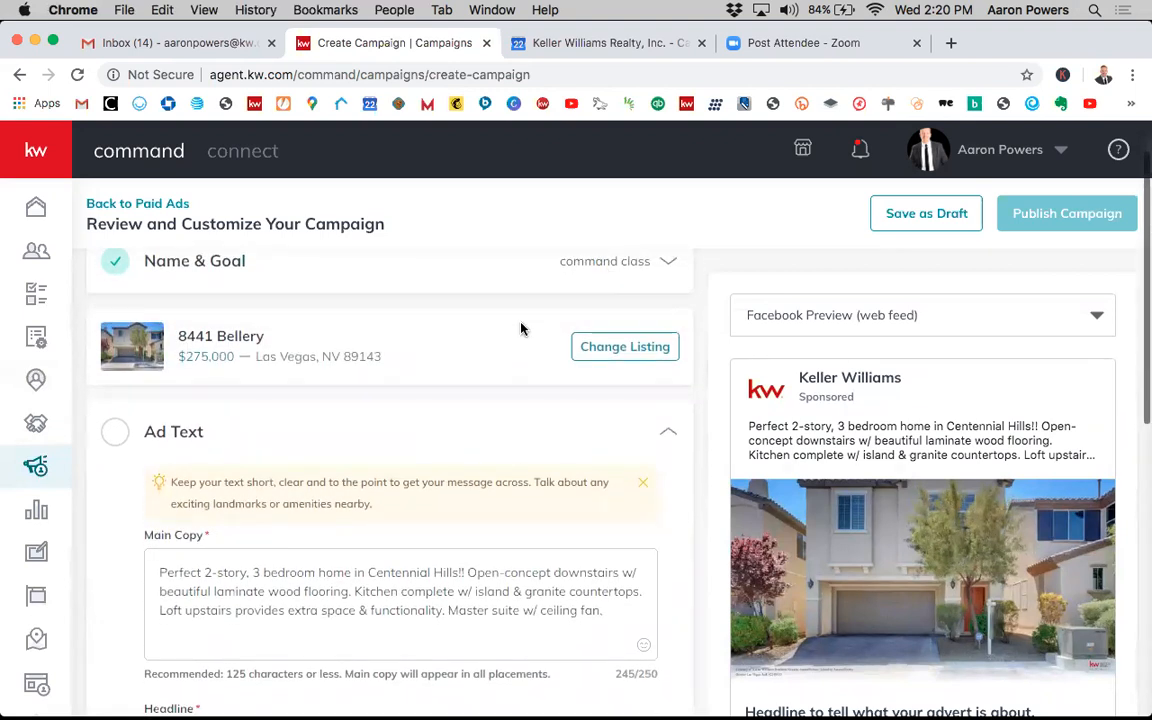
- Clear the existing Main Copy text from the Ad Text section
scroll(520, 328, down, 1)
scroll(535, 360, down, 4)
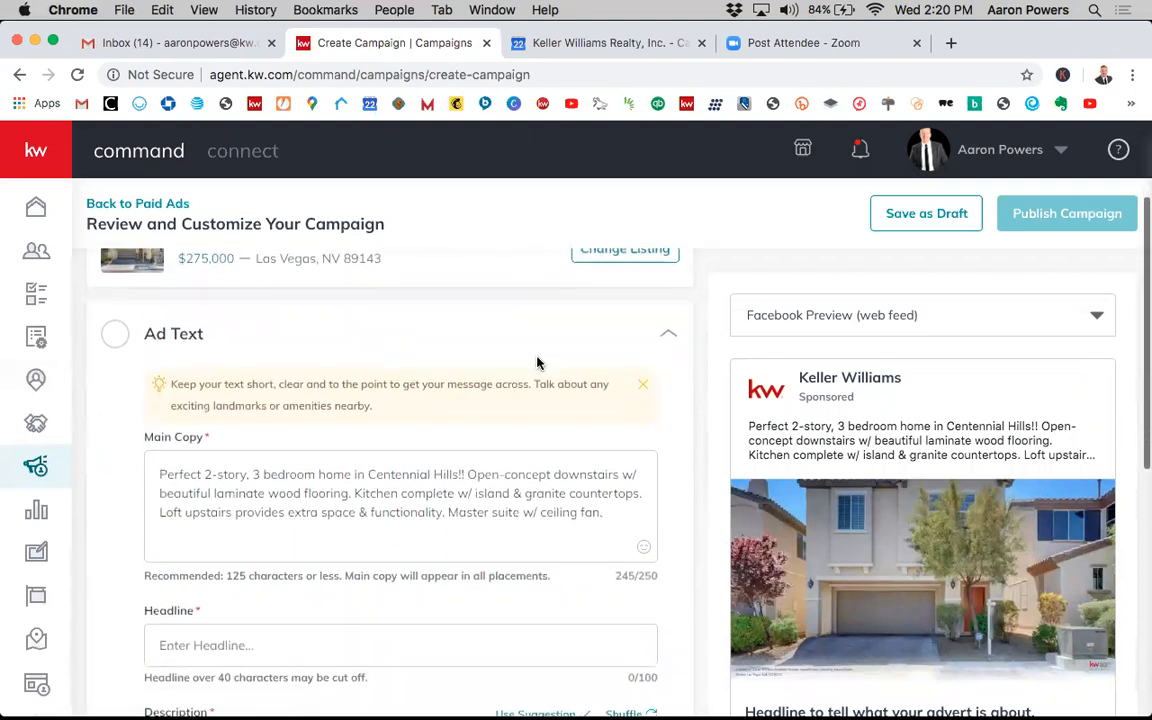
scroll(537, 362, down, 1)
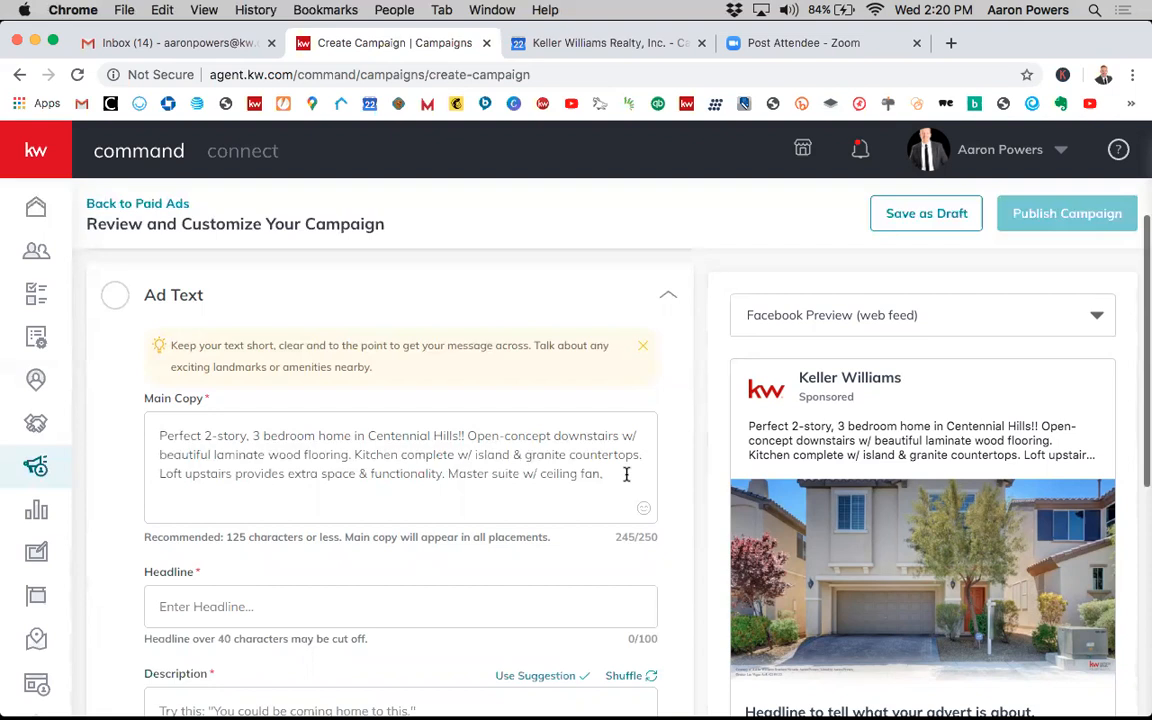
triple_click(606, 473)
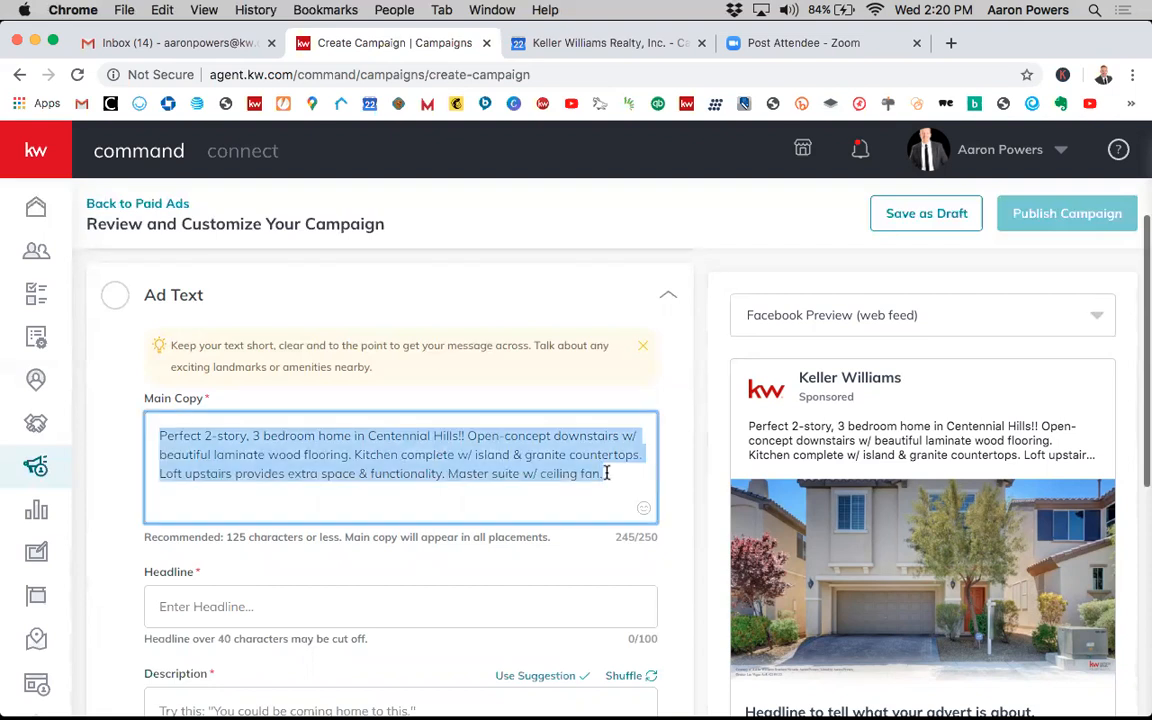
text(2)
key(BackSpace)
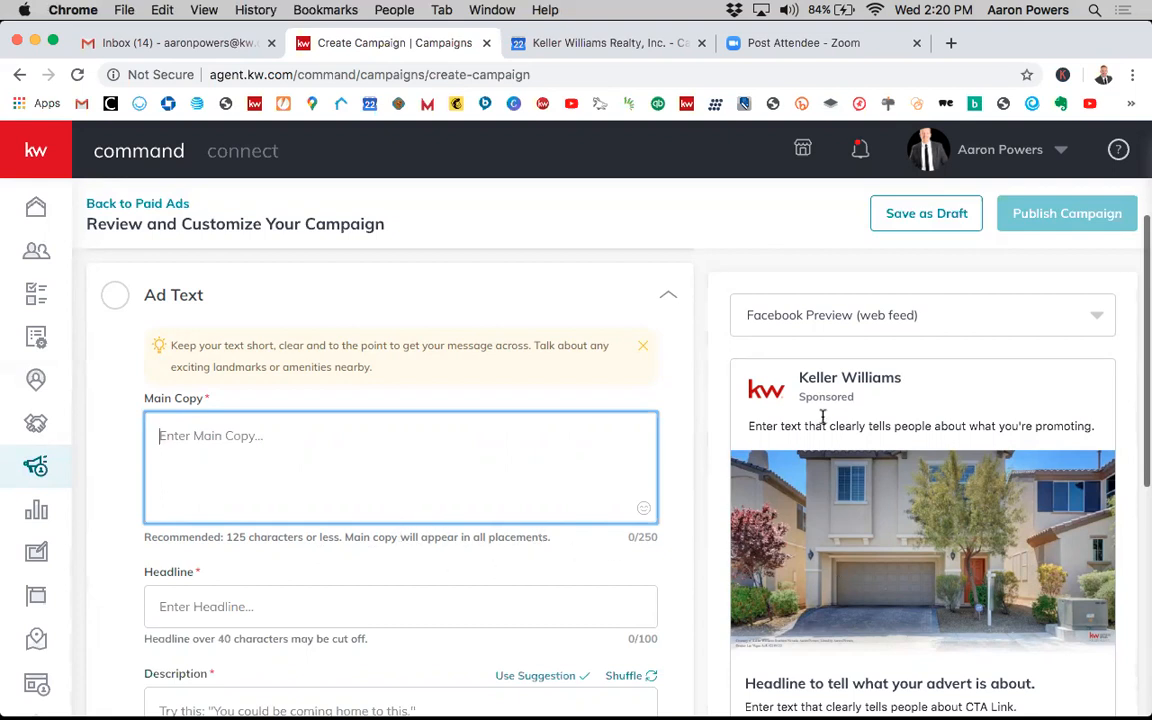
- Enter the Main Copy as three lines: 3 Bed, 3 Bath, 1,800 Sqft
click(768, 306)
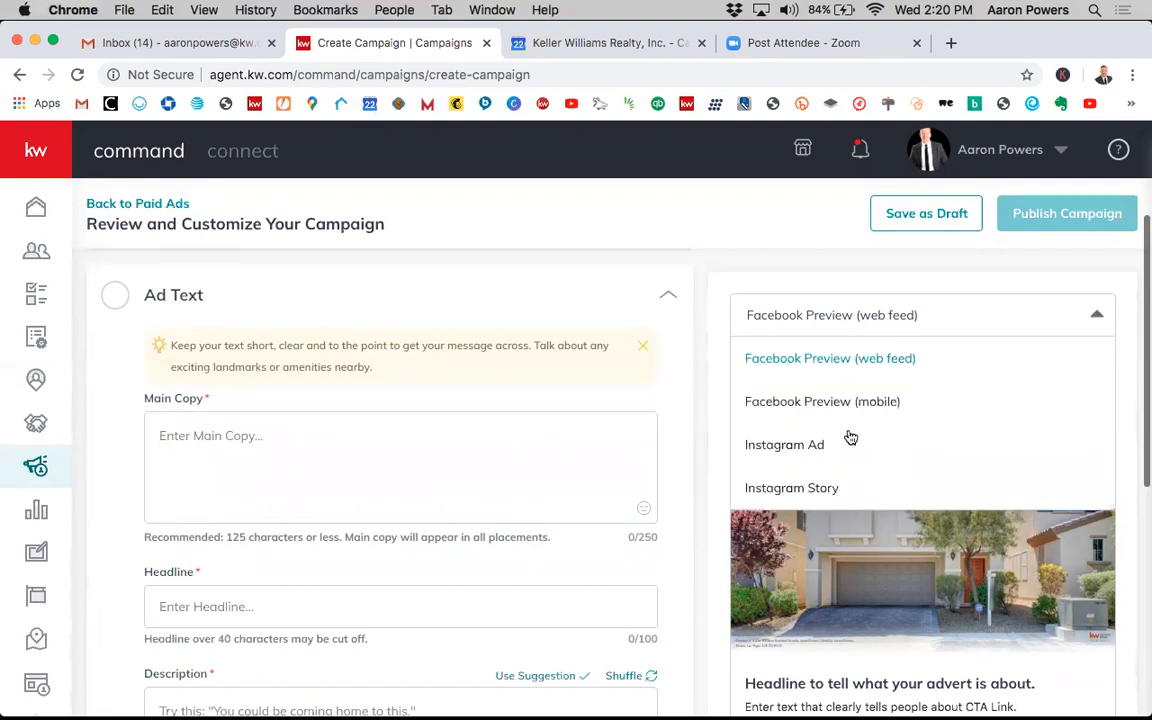
click(858, 362)
click(235, 436)
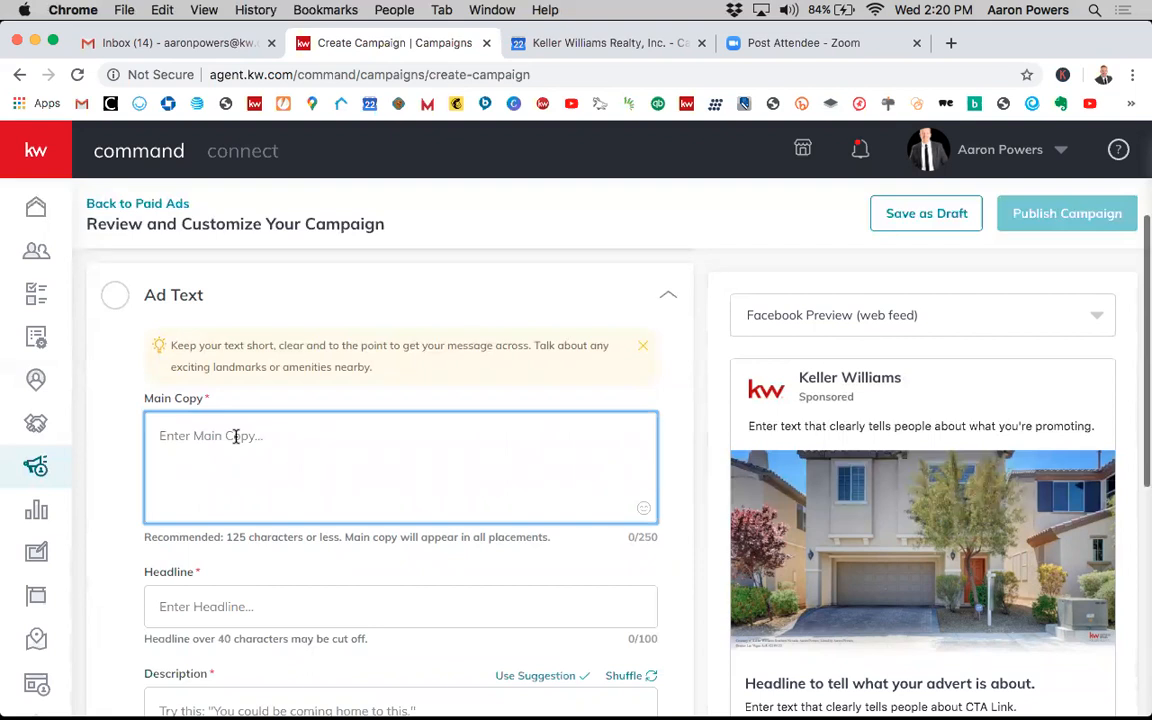
text(3 )
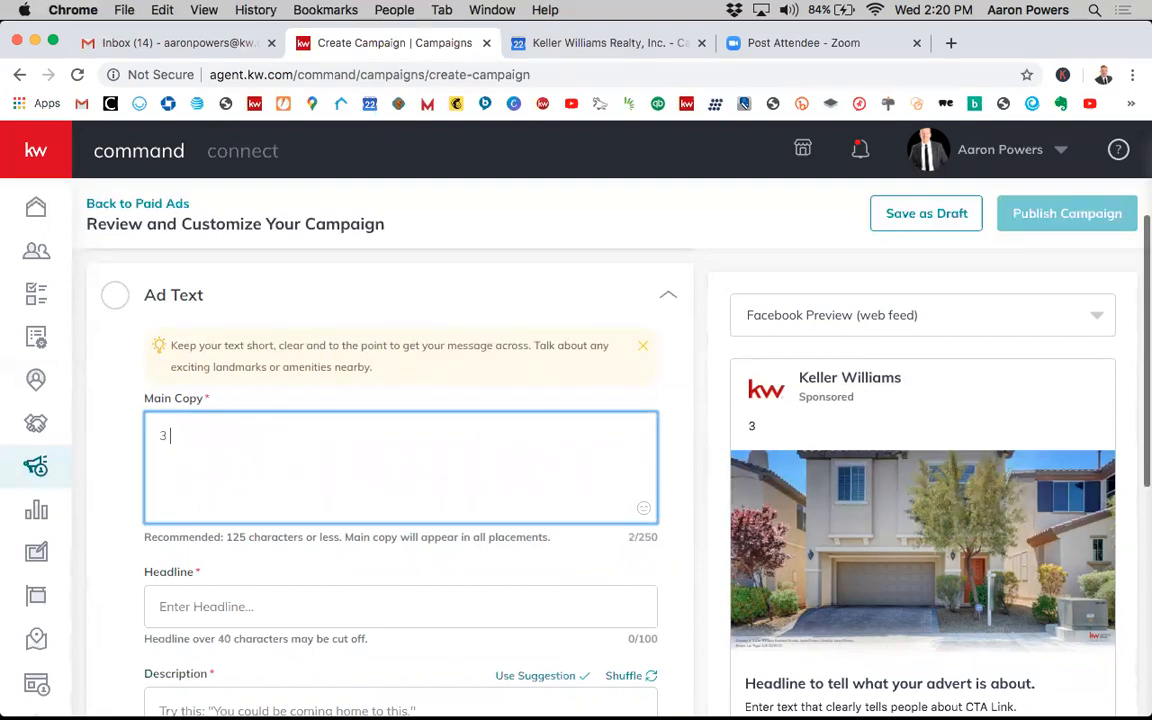
text(Bed)
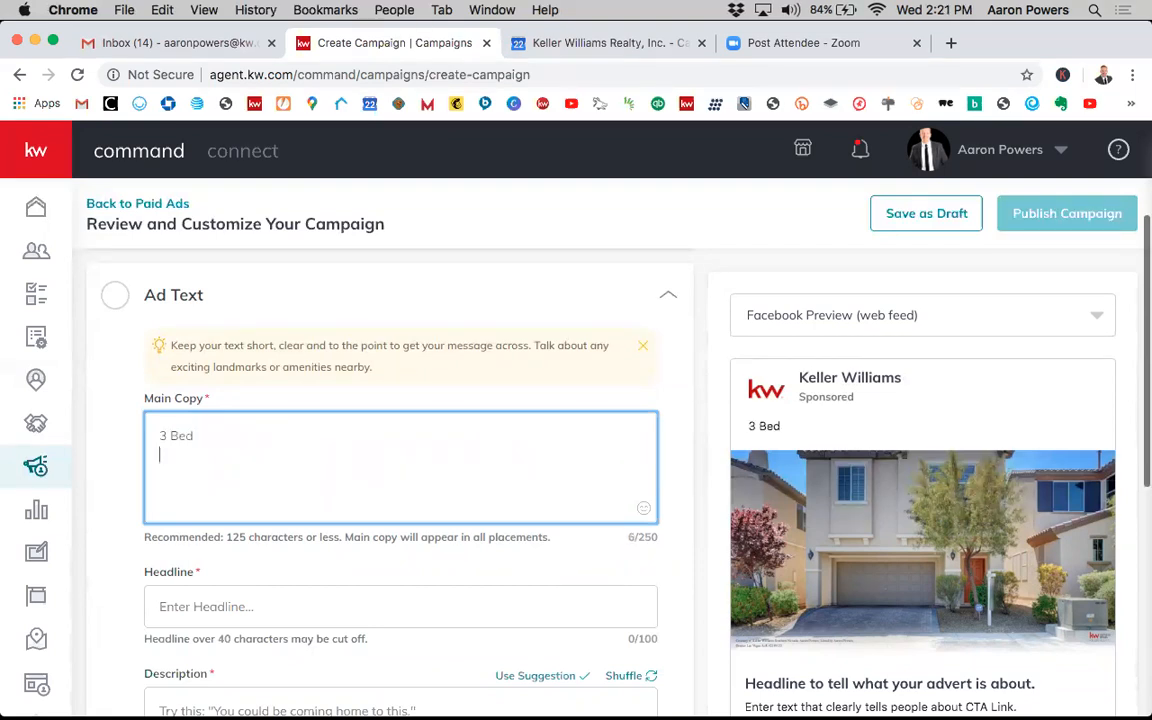
text(3 Bath)
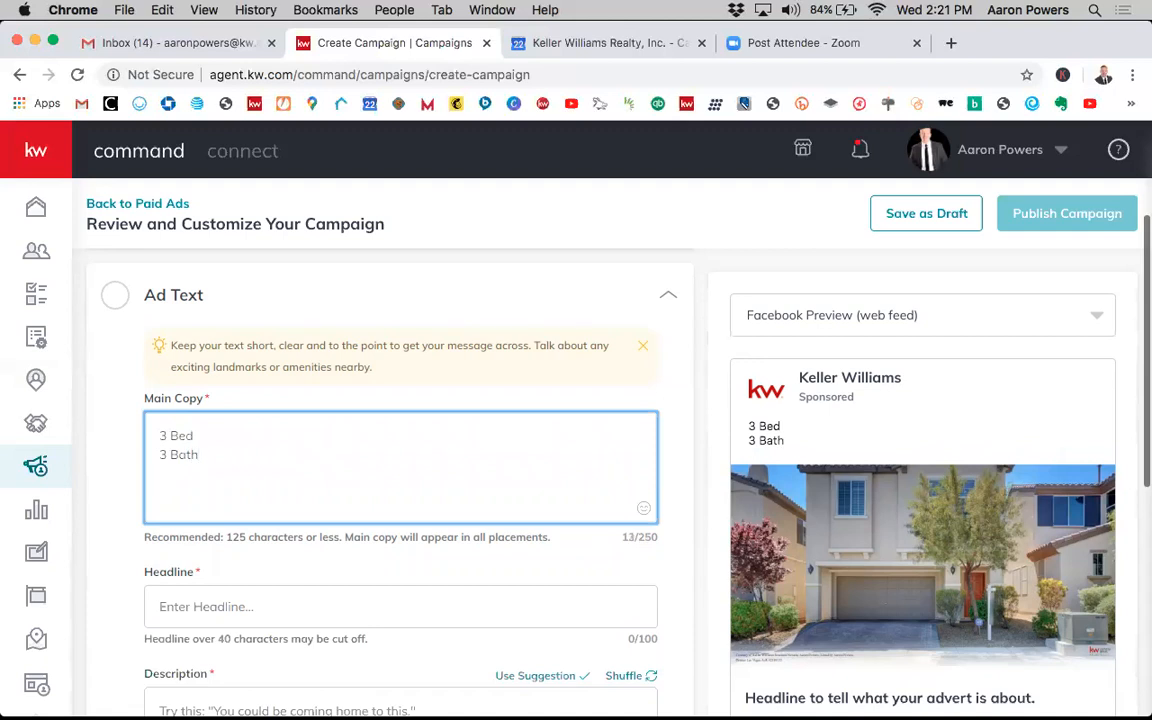
text(1,7)
key(BackSpace)
text(800 SQFt)
key(BackSpace)
key(BackSpace)
key(BackSpace)
text(Sqft )
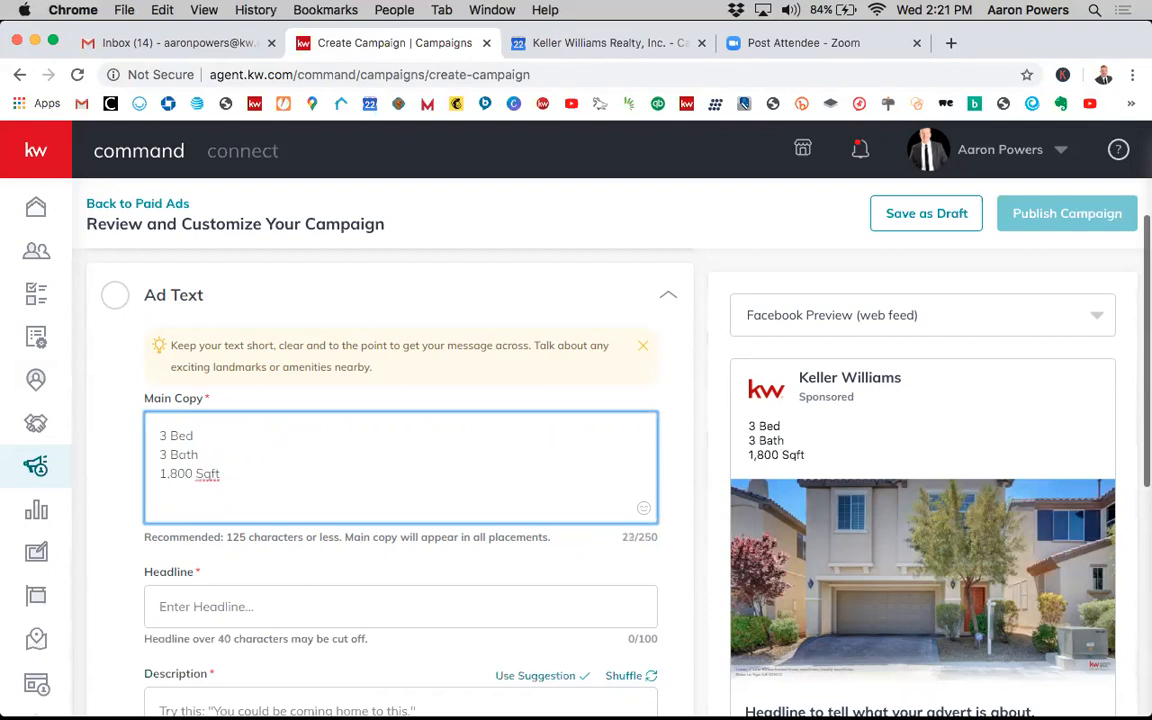
text(asdfkj)
key(BackSpace)
key(BackSpace)
key(BackSpace)
key(BackSpace)
key(BackSpace)
text(sdf)
key(BackSpace)
key(BackSpace)
key(BackSpace)
key(BackSpace)
key(BackSpace)
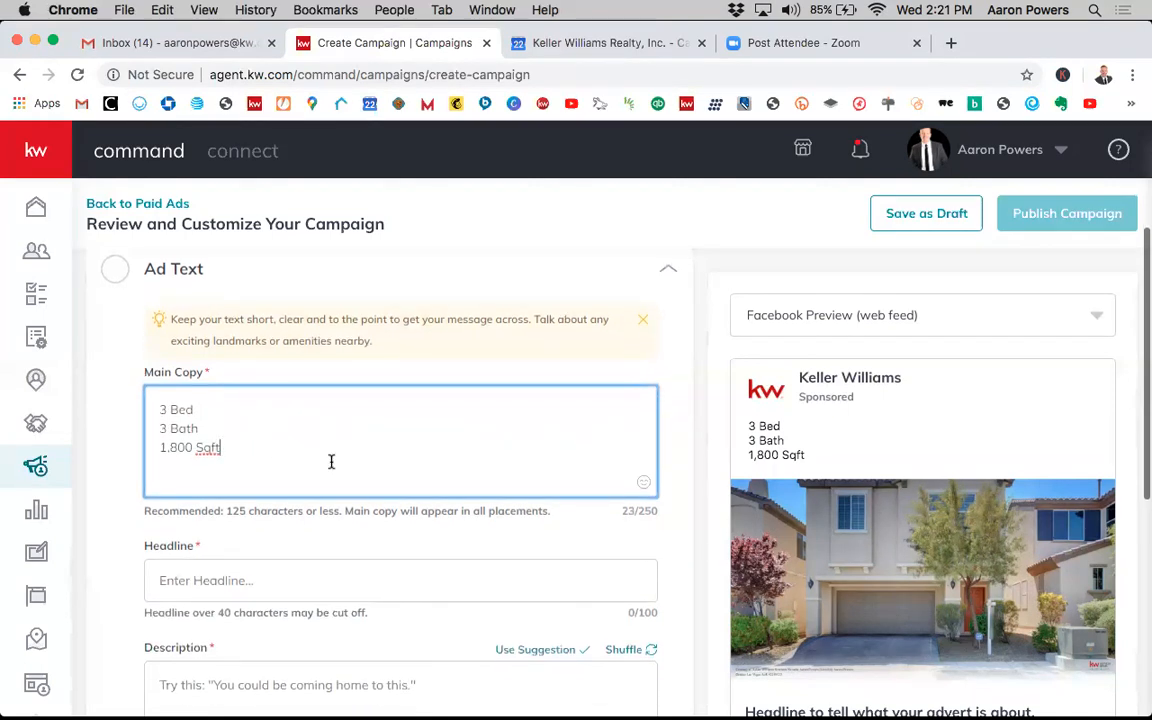
- Set the Headline to Move-In Ready! Centennial Hills Beauty
scroll(329, 460, down, 1)
scroll(331, 461, down, 2)
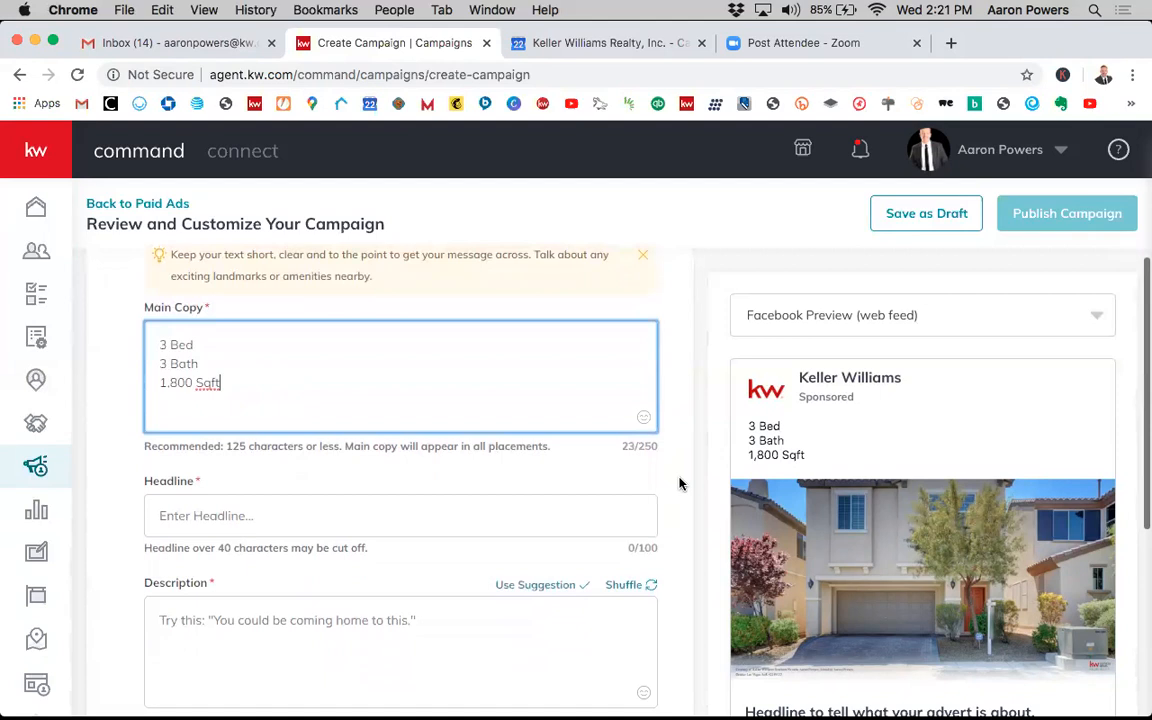
scroll(743, 488, down, 1)
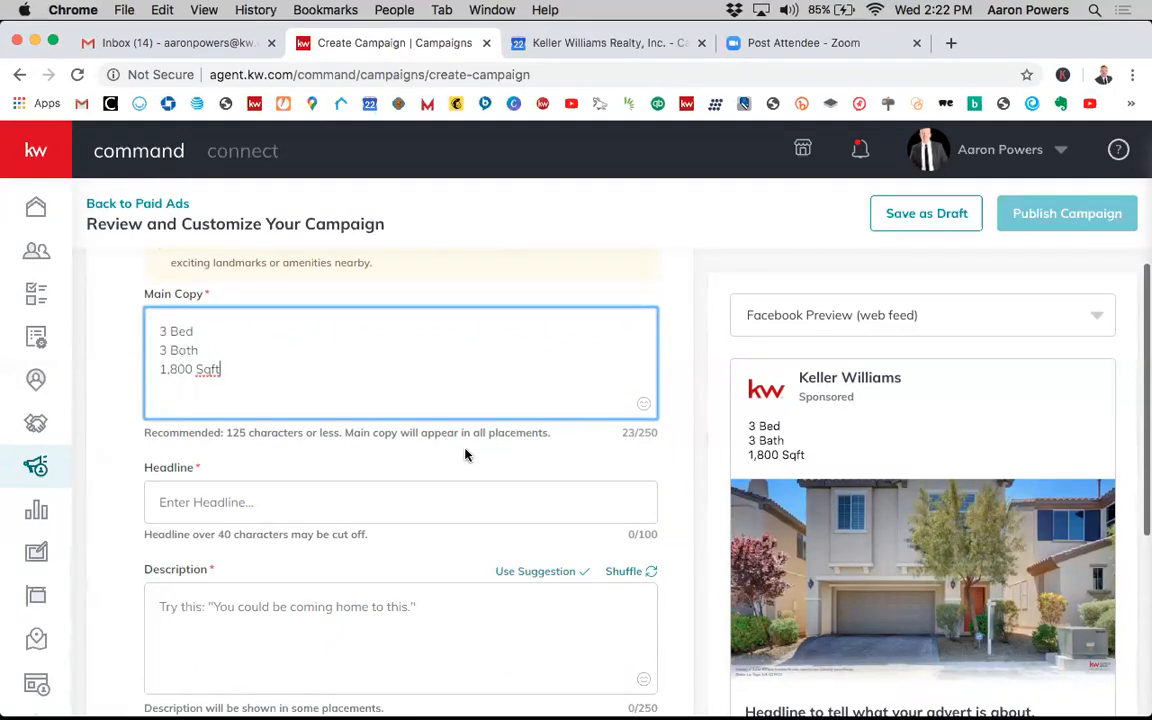
scroll(818, 459, down, 3)
scroll(818, 459, up, 2)
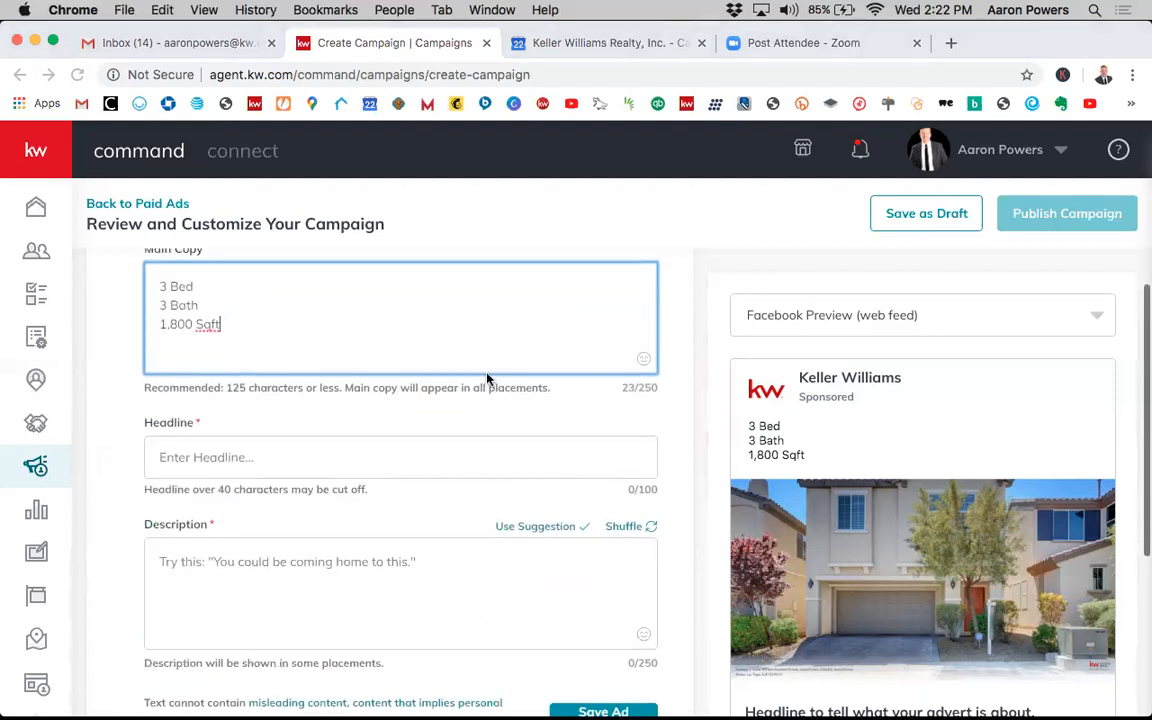
scroll(298, 318, up, 2)
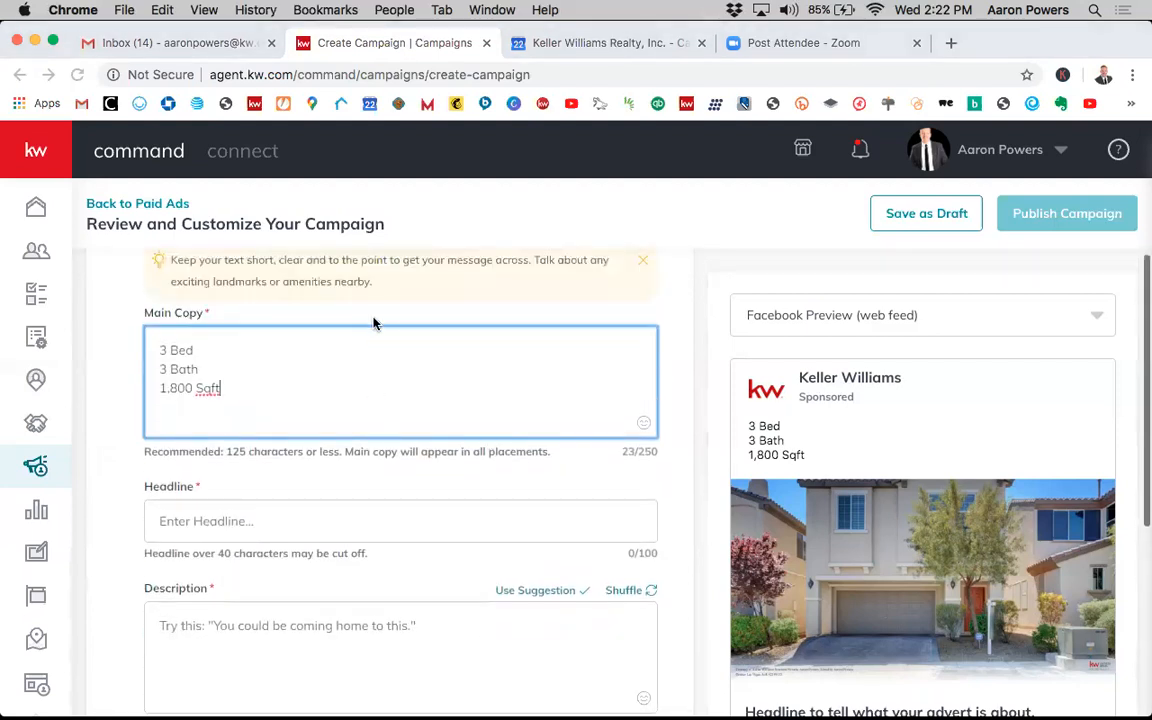
scroll(375, 321, down, 2)
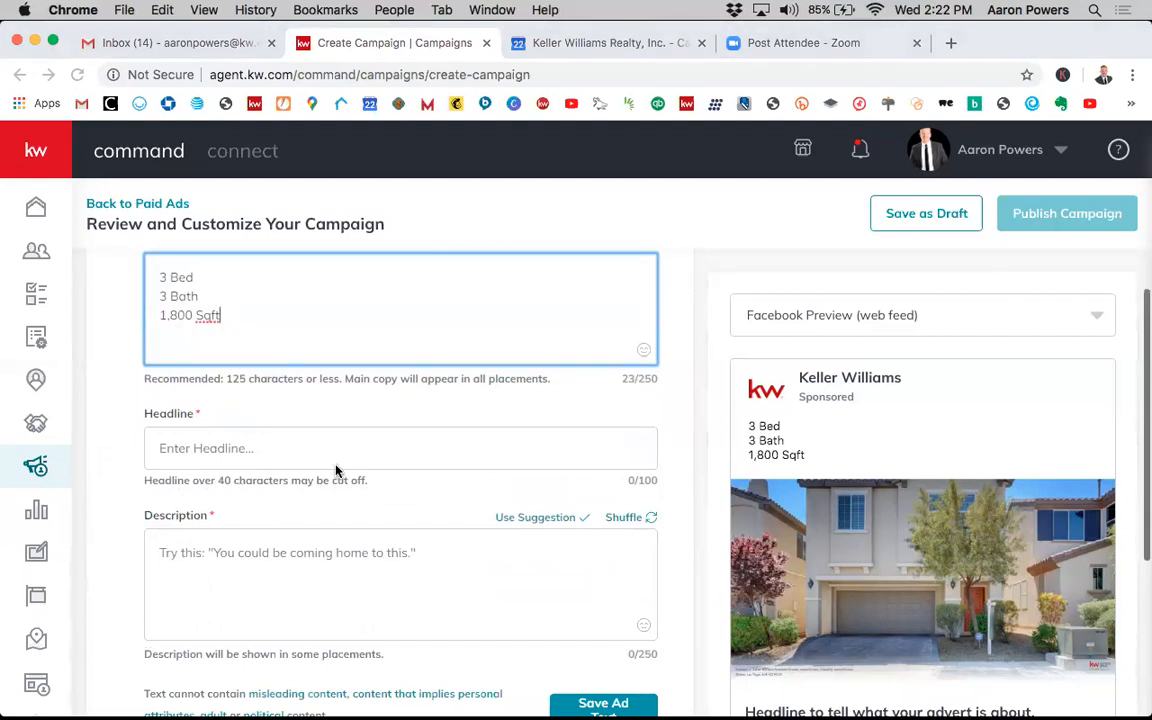
click(262, 448)
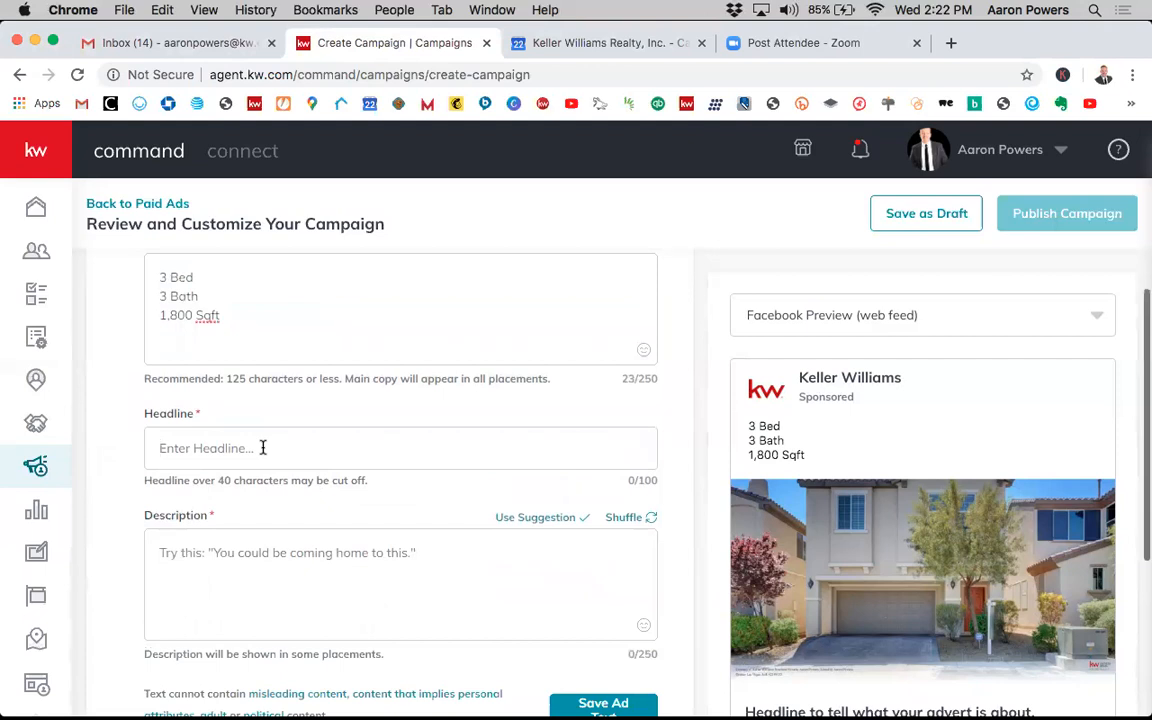
text(m)
key(BackSpace)
text(Move )
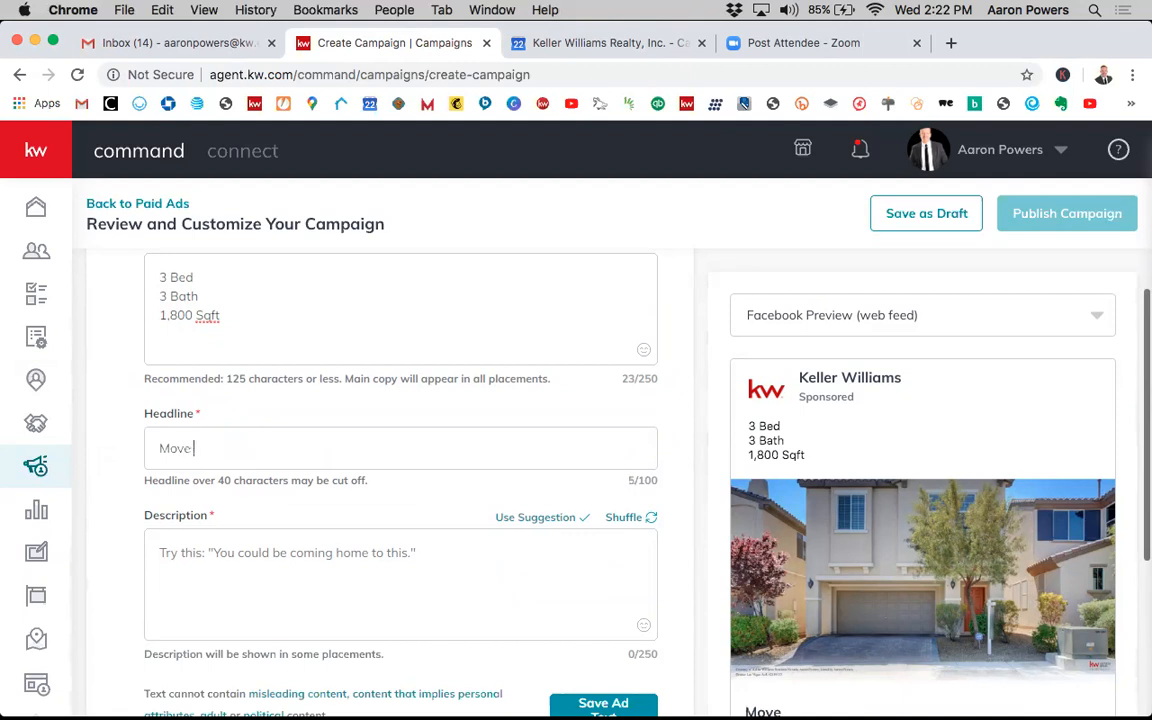
text(In Ready)
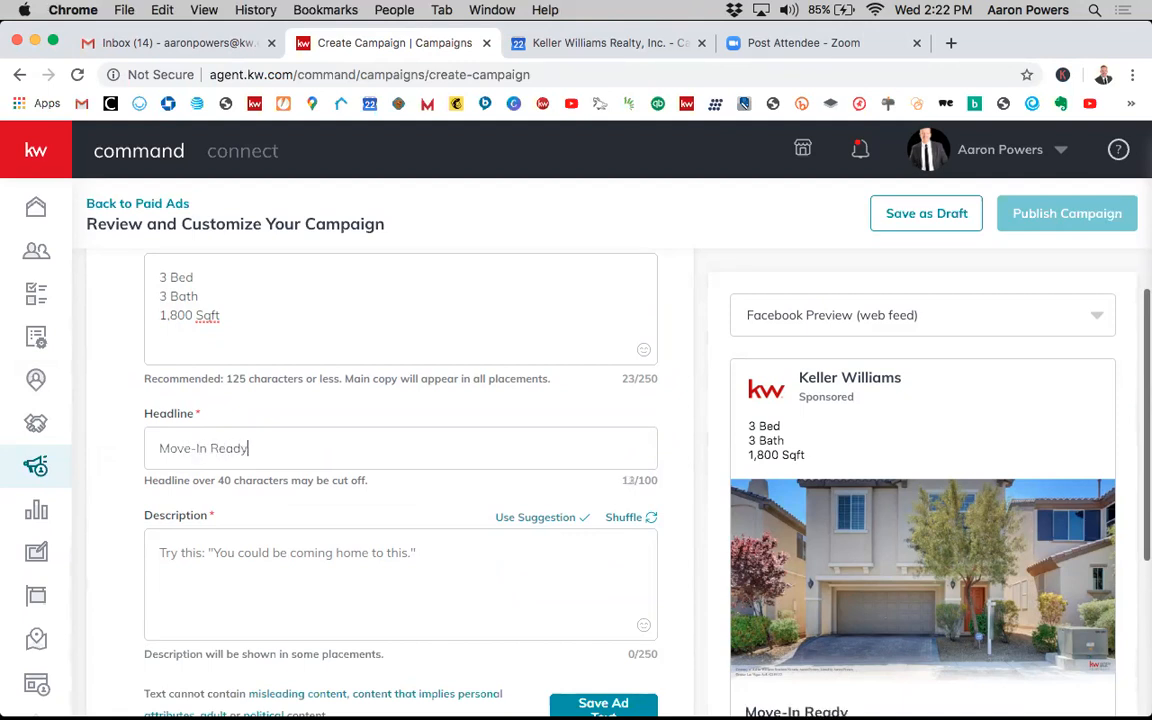
text(! Centennial Hills Bue)
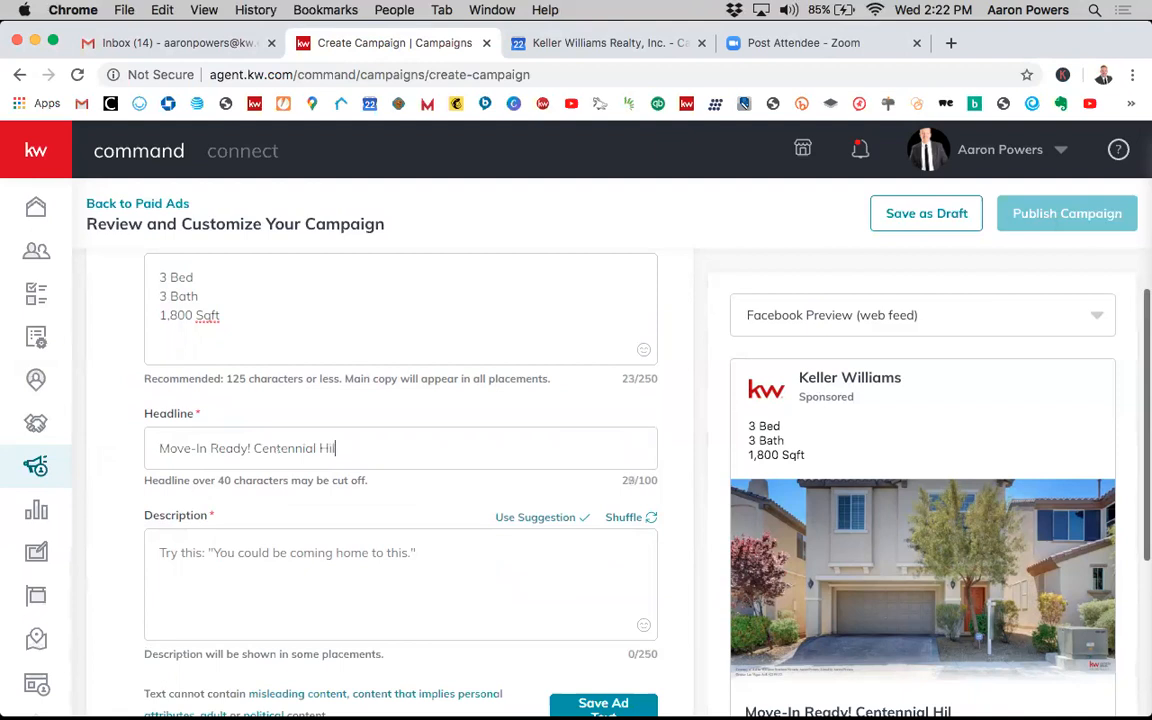
key(BackSpace)
key(BackSpace)
text(eauty)
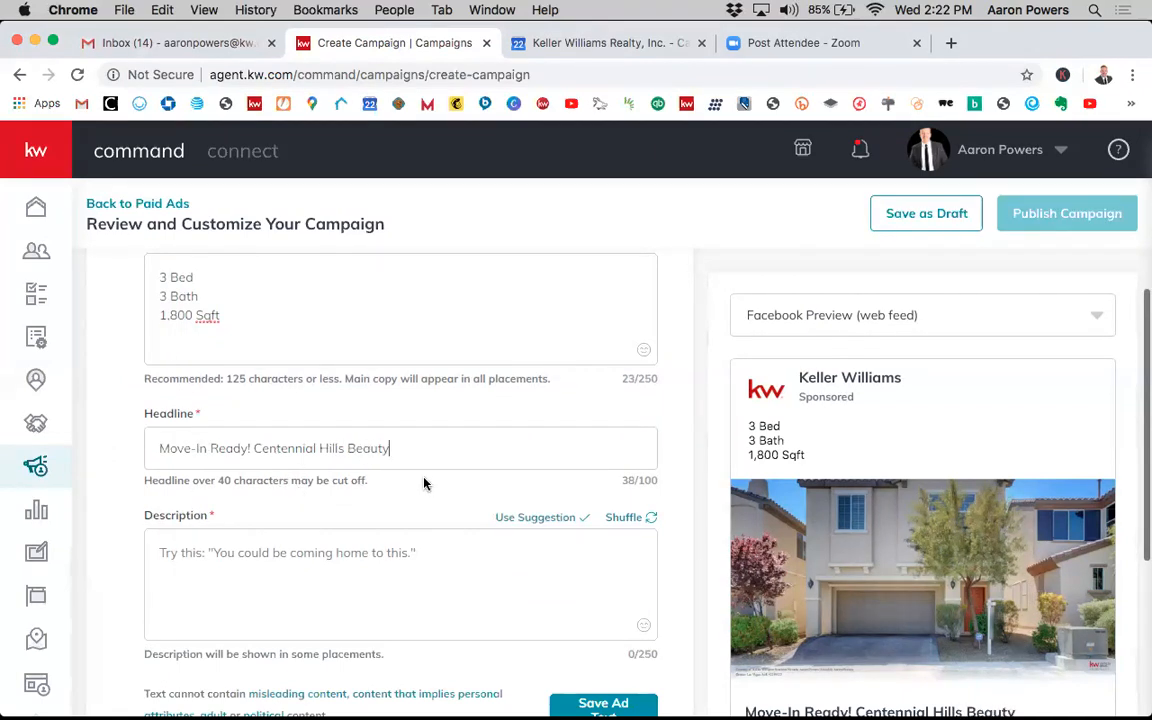
- Apply the suggested Description "You could be coming home to this."
scroll(505, 495, down, 2)
scroll(510, 500, down, 5)
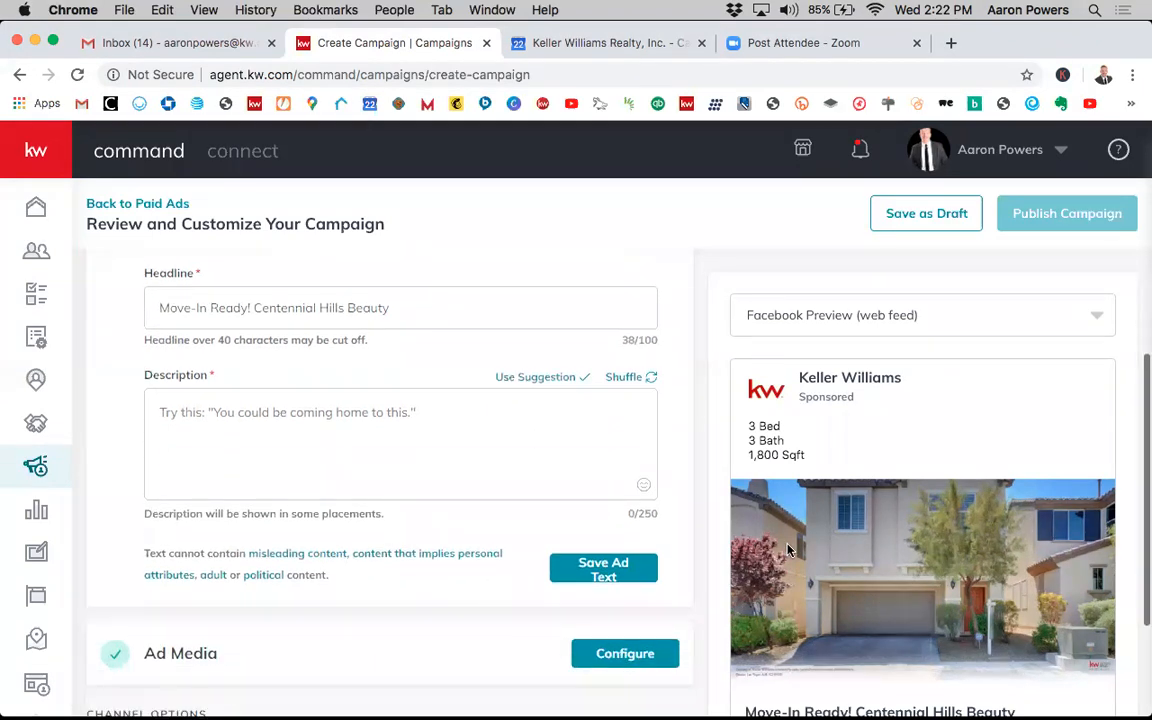
scroll(790, 555, up, 2)
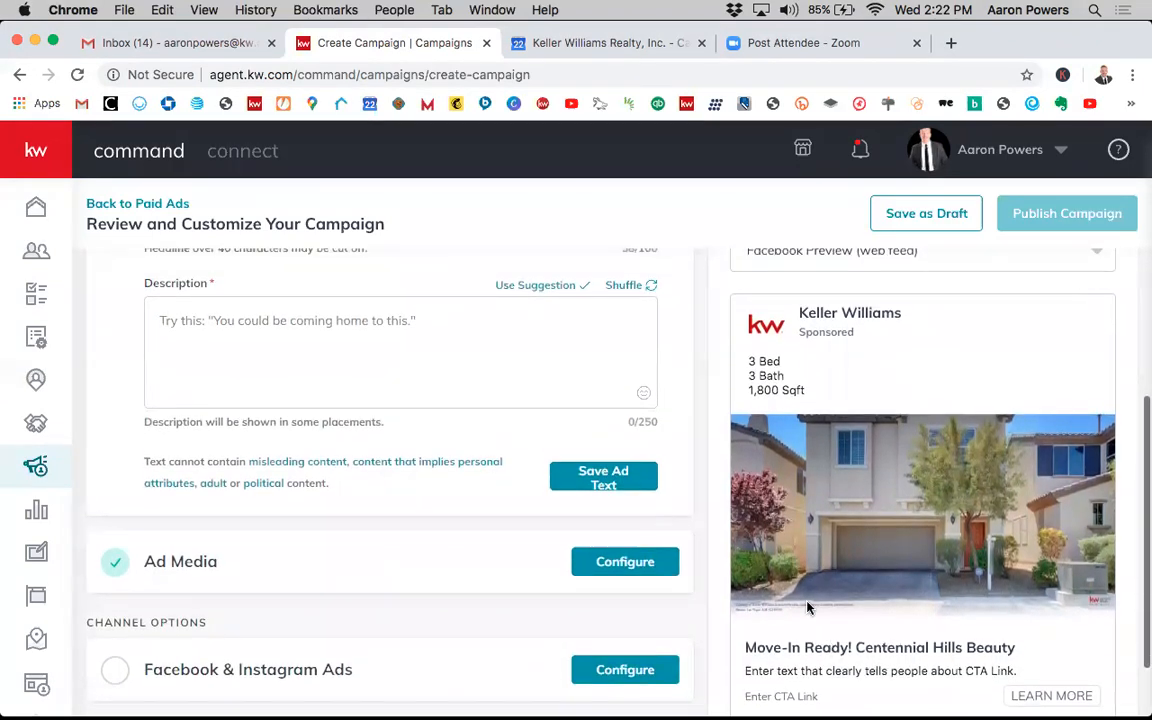
scroll(806, 563, down, 1)
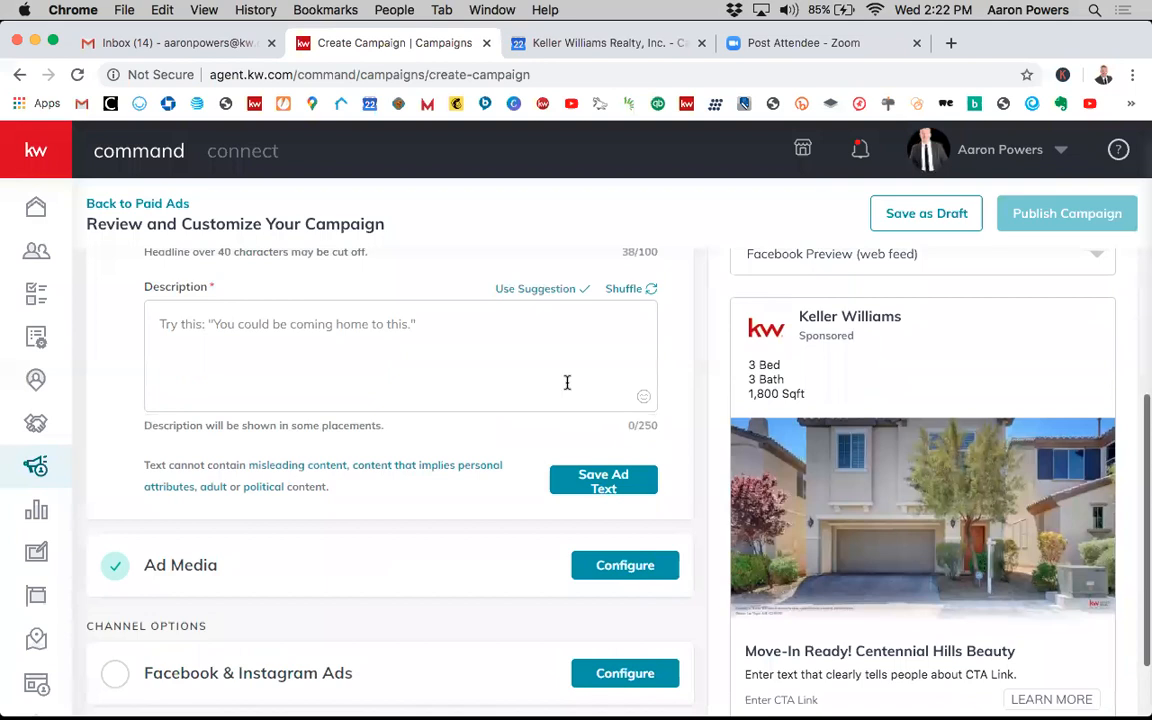
scroll(566, 380, up, 3)
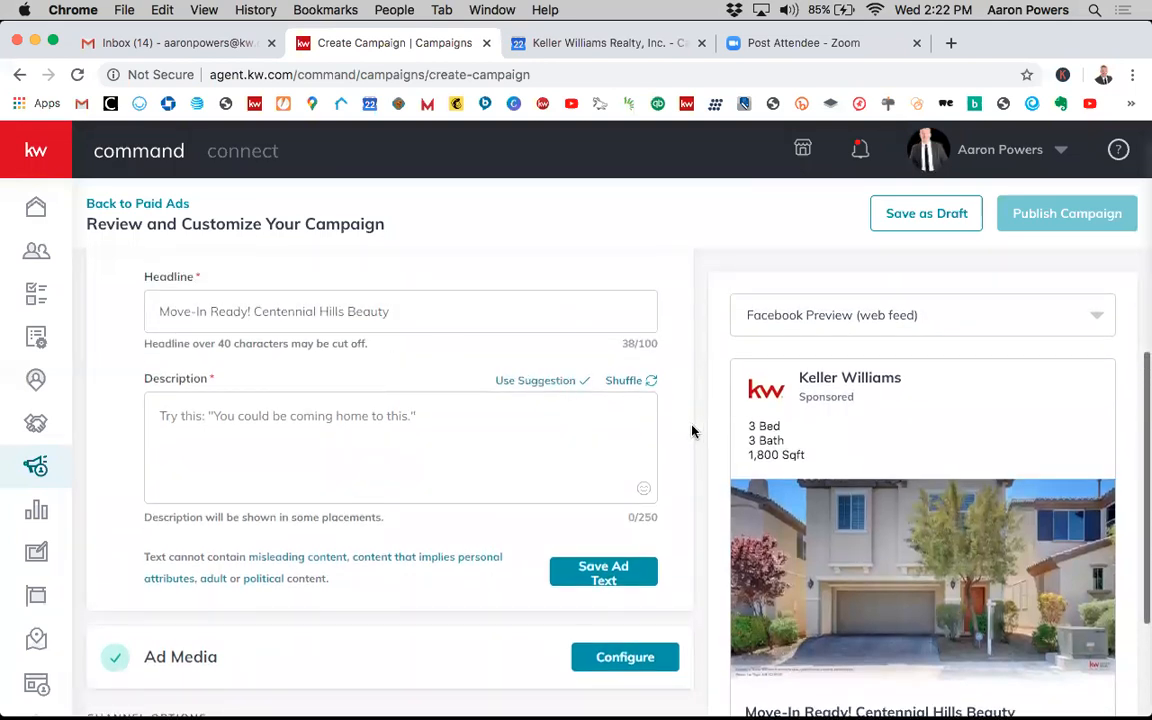
scroll(692, 431, down, 1)
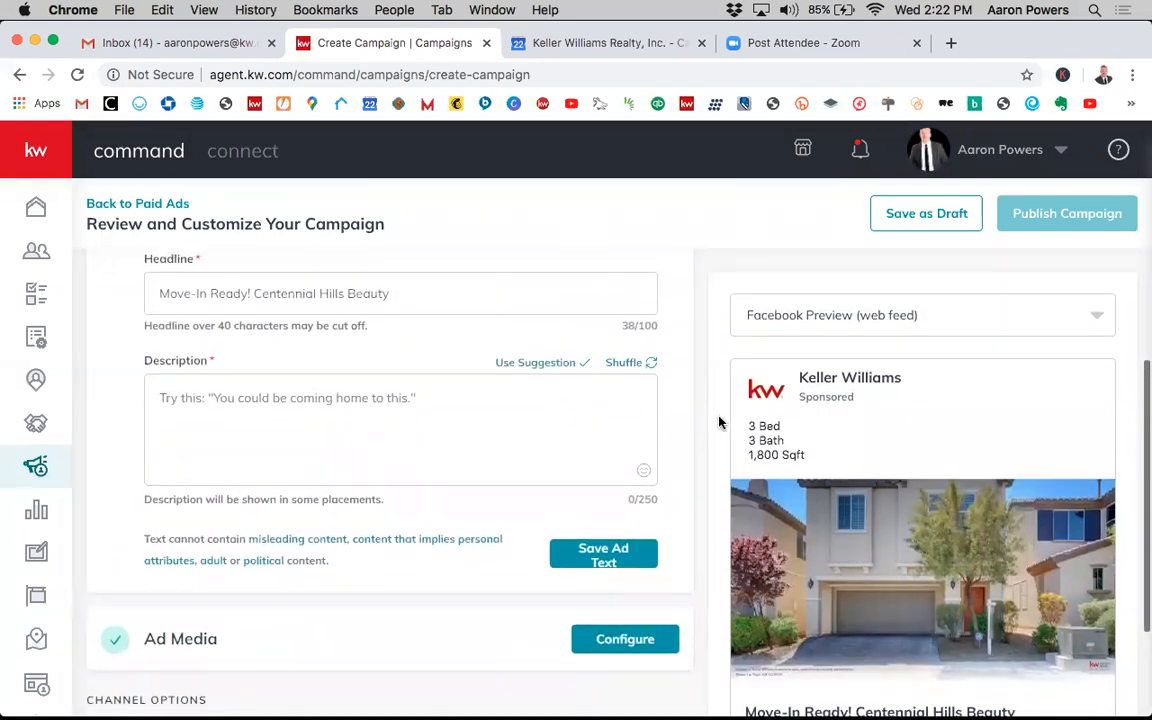
scroll(560, 368, up, 1)
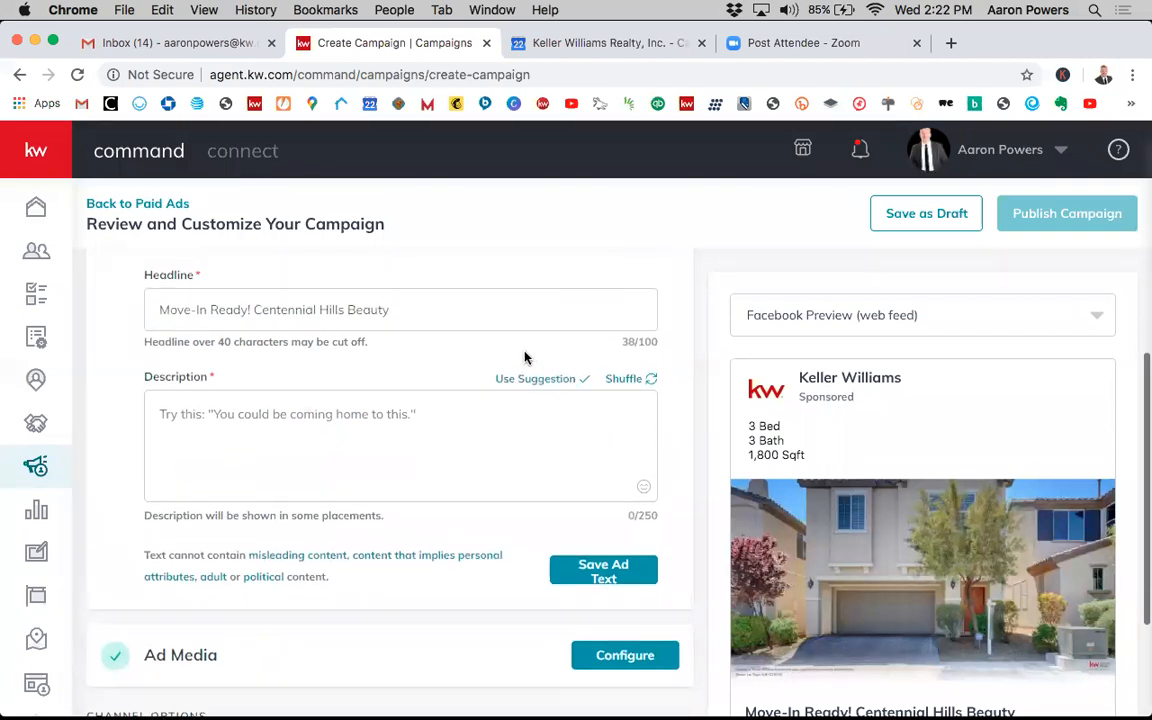
scroll(525, 355, up, 1)
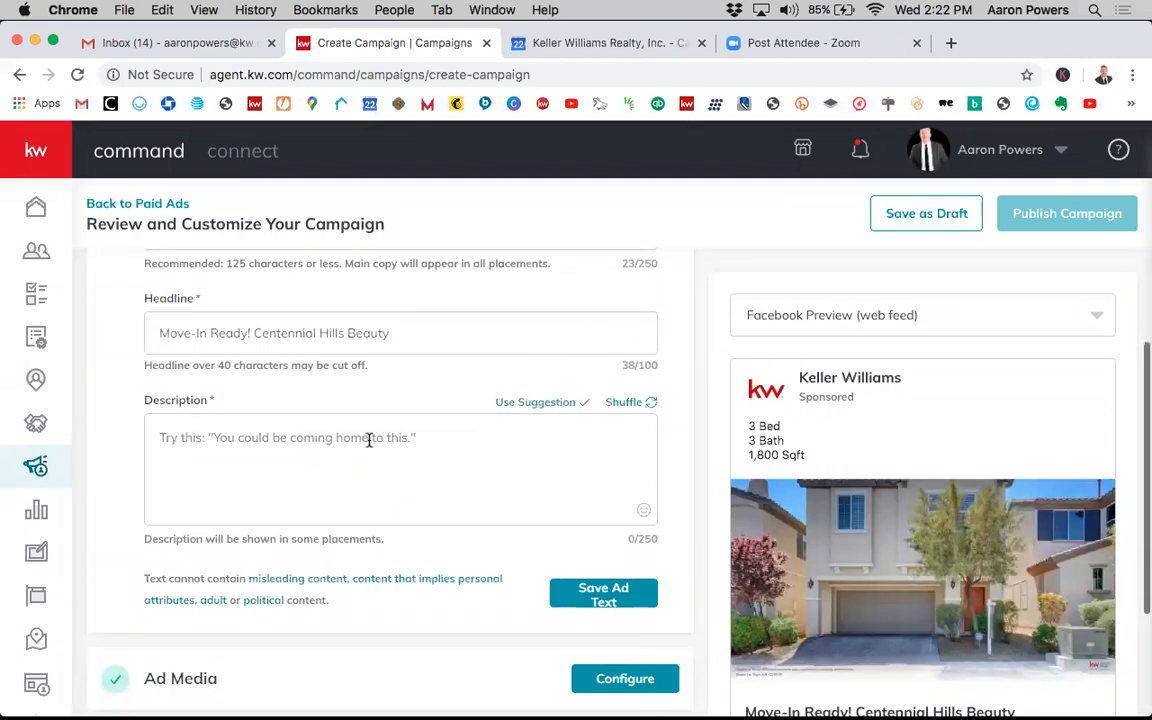
click(558, 405)
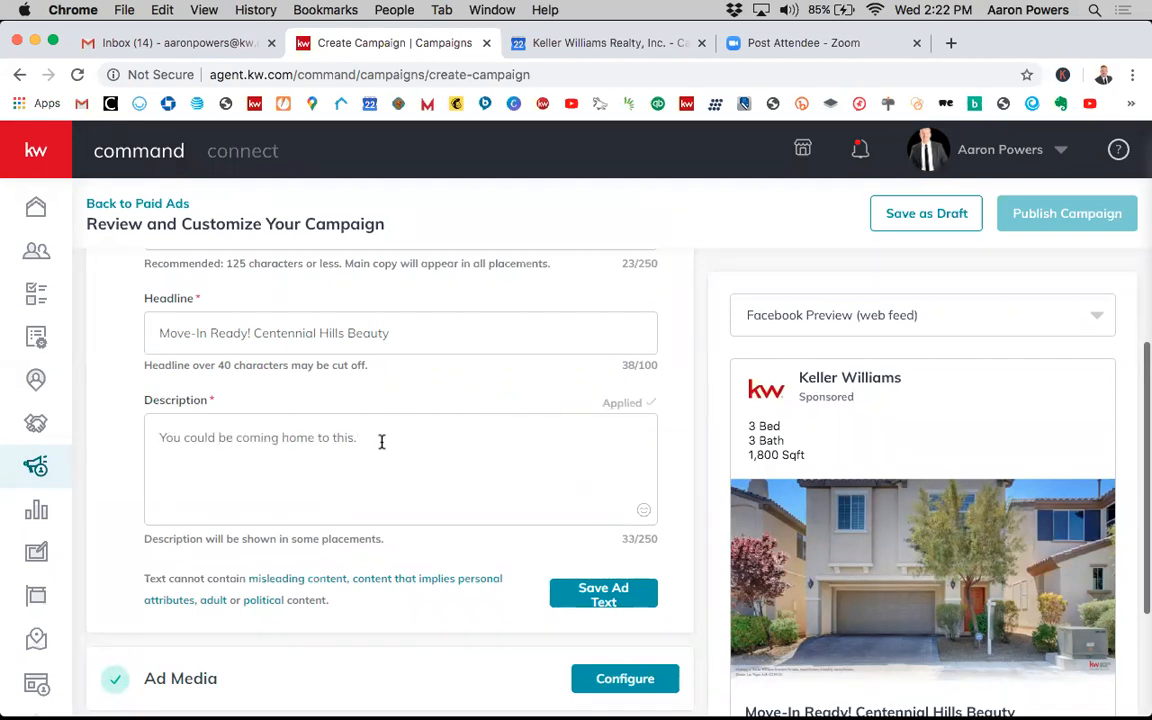
- Search the emoji picker for bed and insert a bed emoji after 1,800 Sqft in the Main Copy
scroll(578, 455, up, 3)
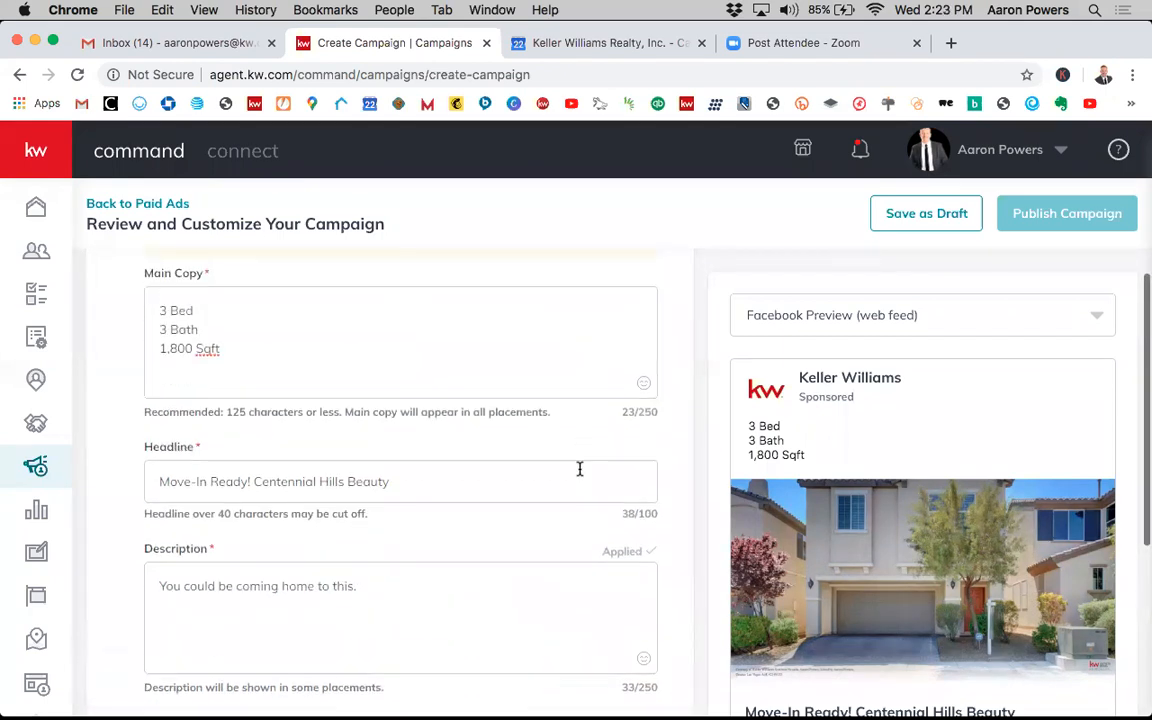
click(158, 310)
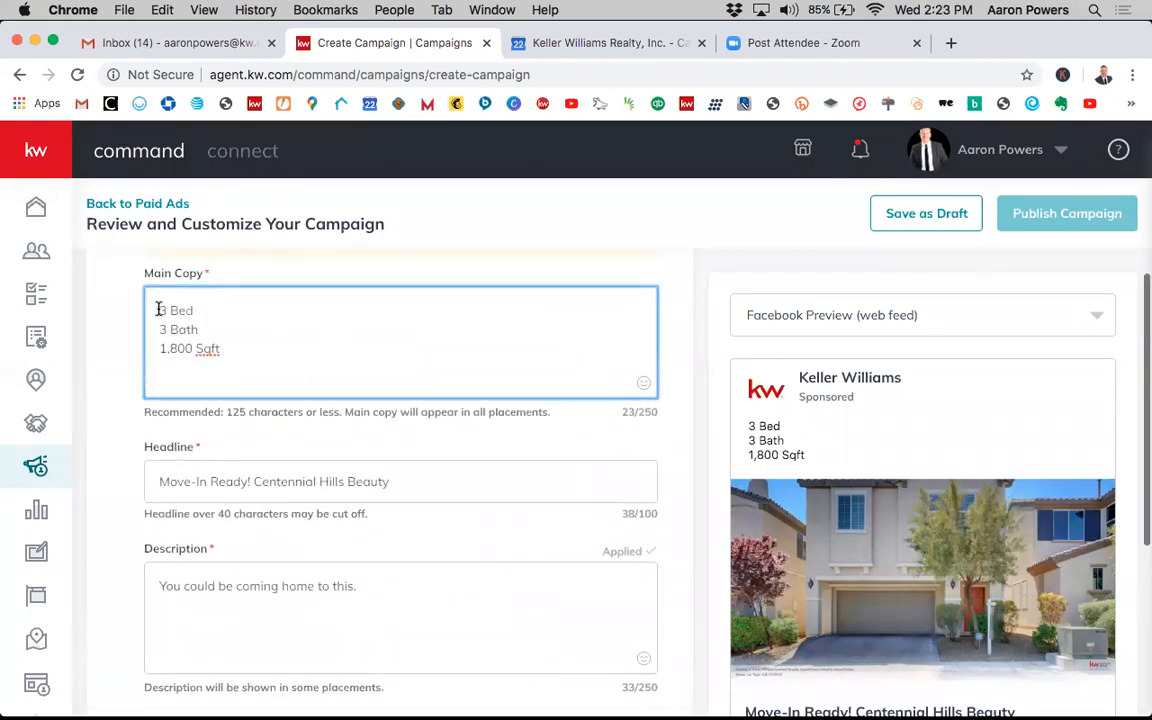
click(645, 387)
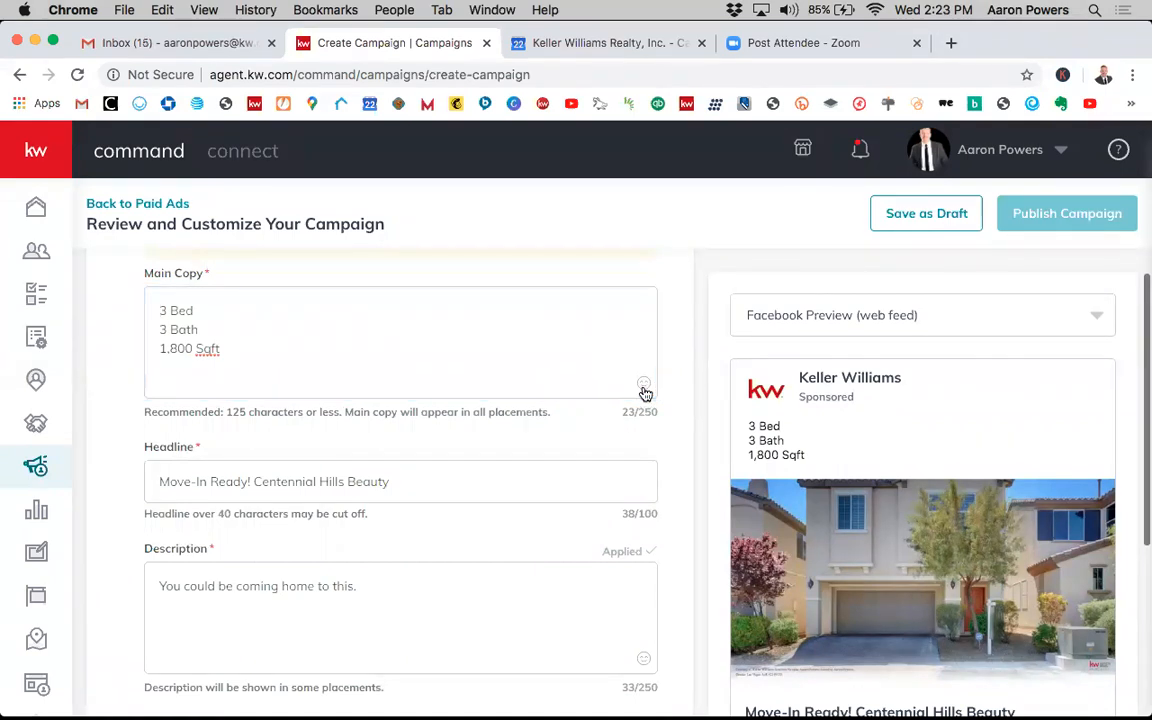
scroll(476, 280, up, 2)
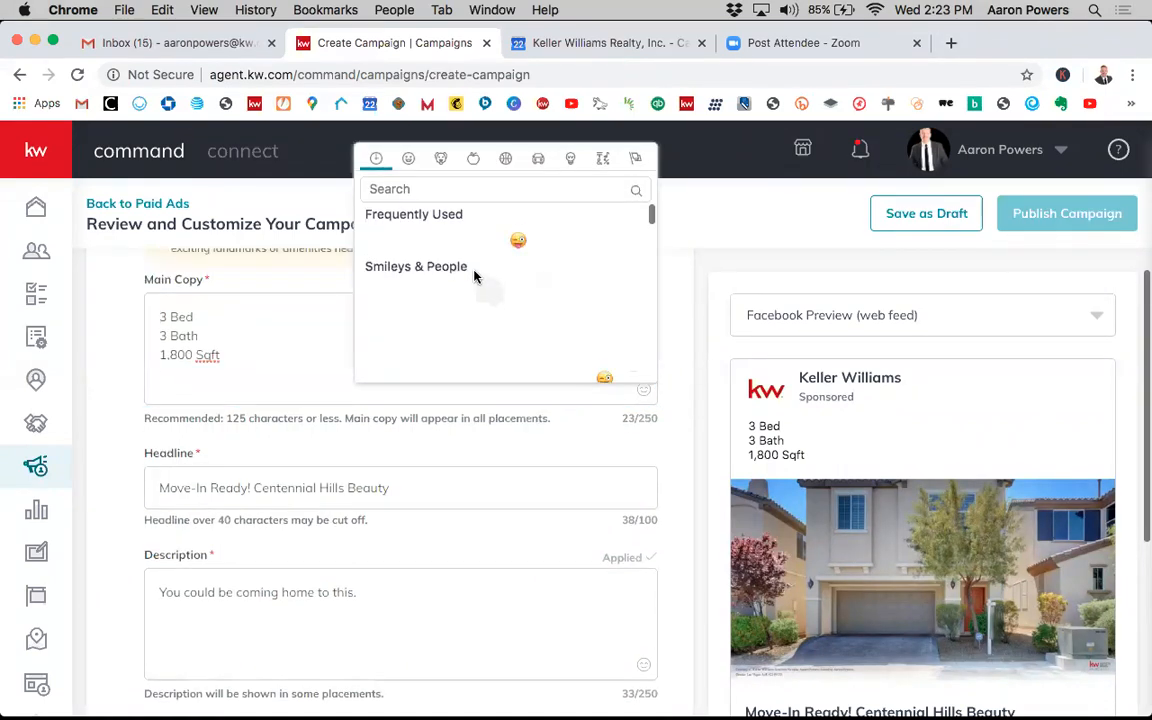
scroll(452, 297, down, 1)
click(437, 256)
text(bed)
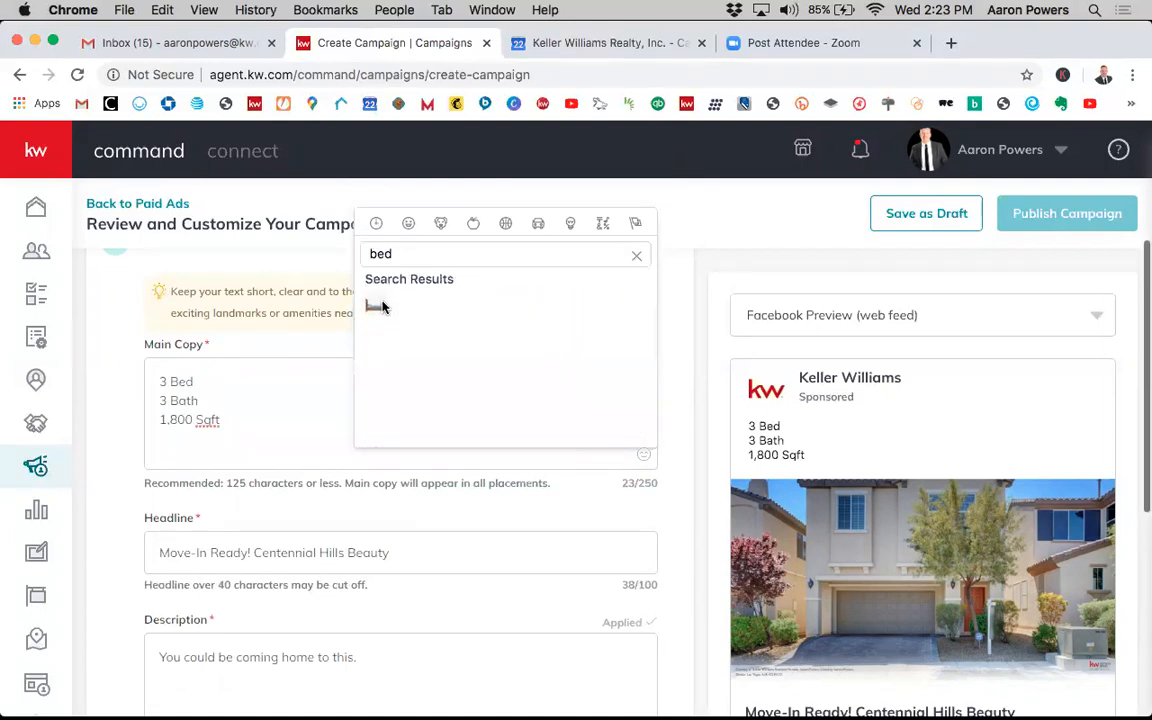
click(375, 303)
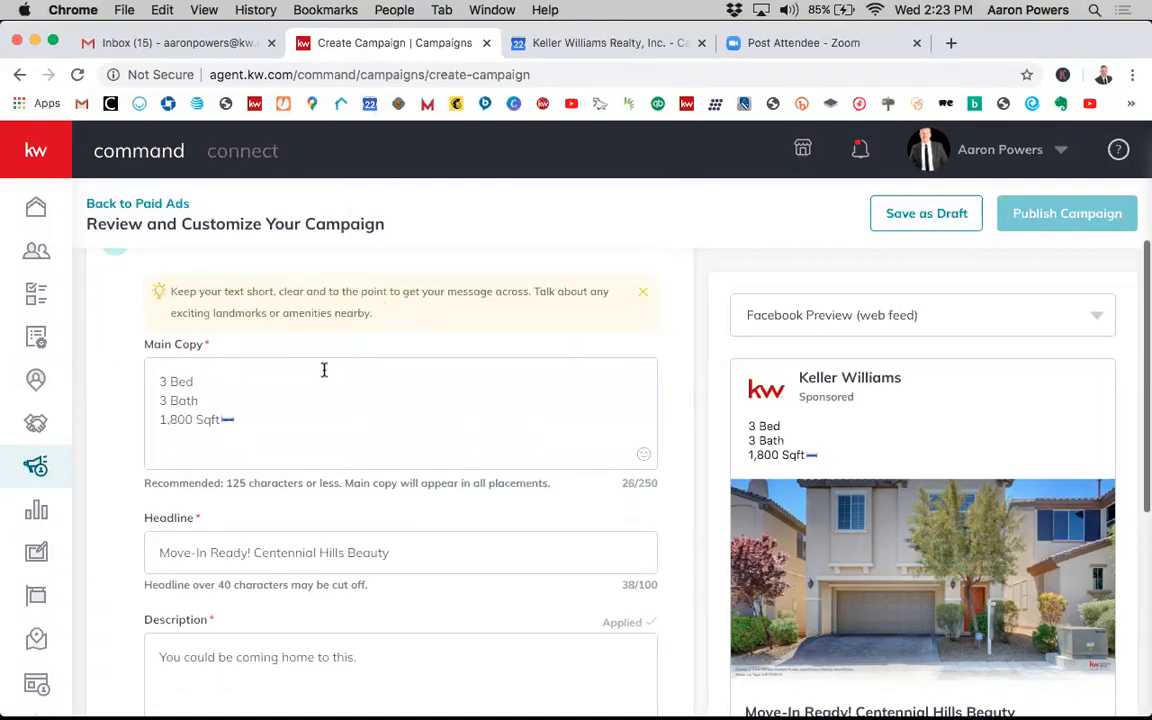
- Remove and reinsert the bed emoji after 1,800 Sqft in the Main Copy
click(228, 418)
key(BackSpace)
key(BackSpace)
text(t)
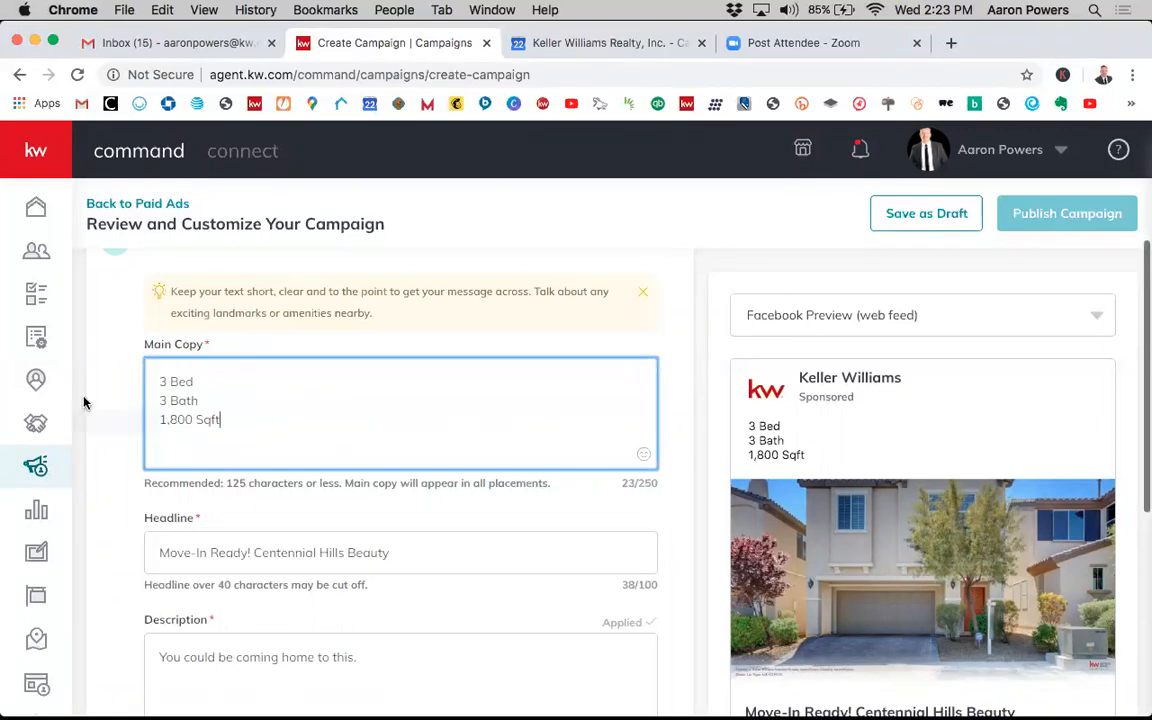
click(643, 454)
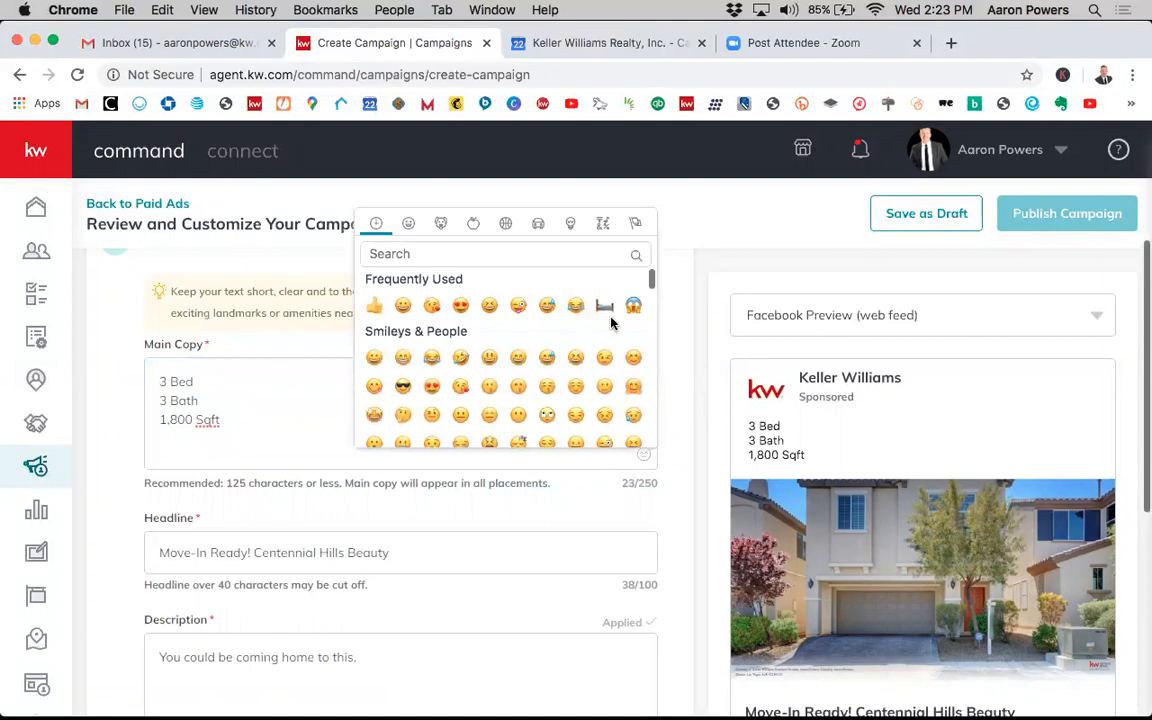
click(608, 310)
click(228, 422)
key(BackSpace)
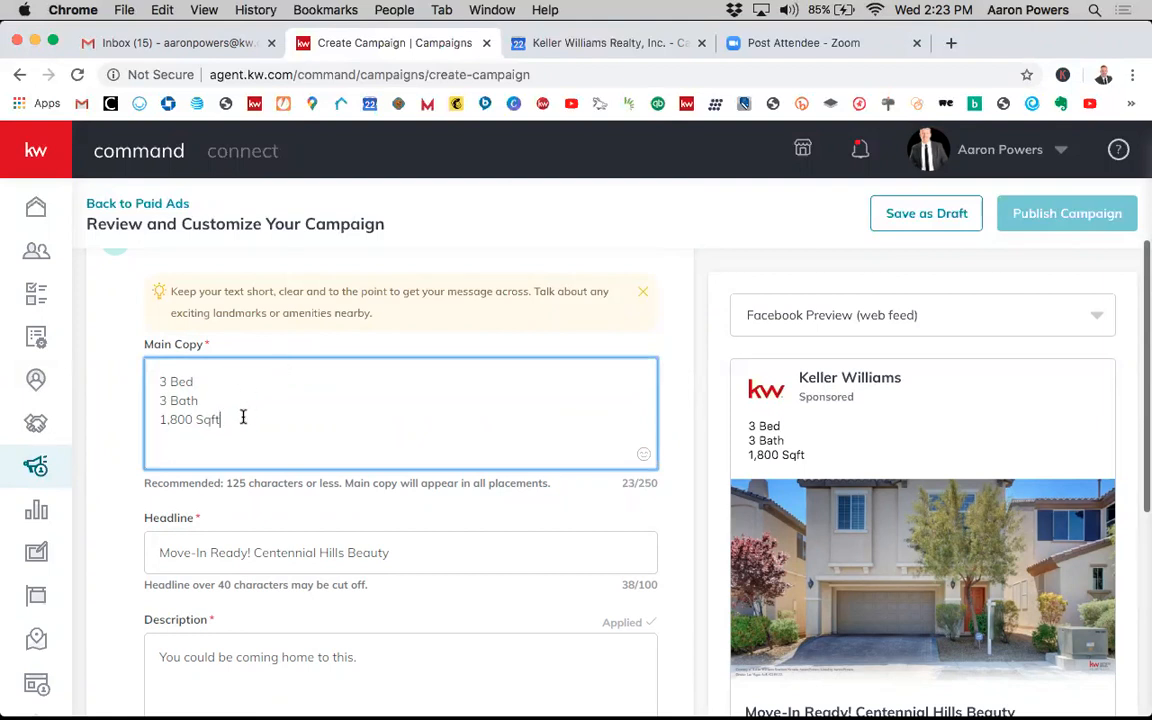
click(644, 455)
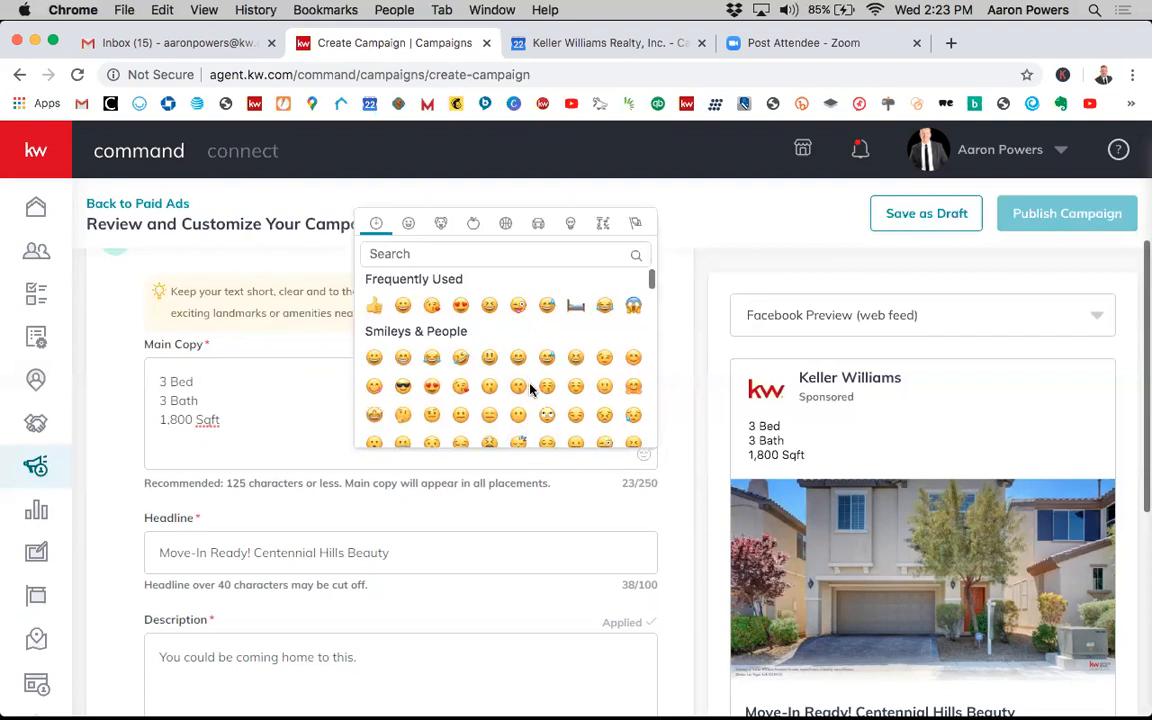
click(576, 306)
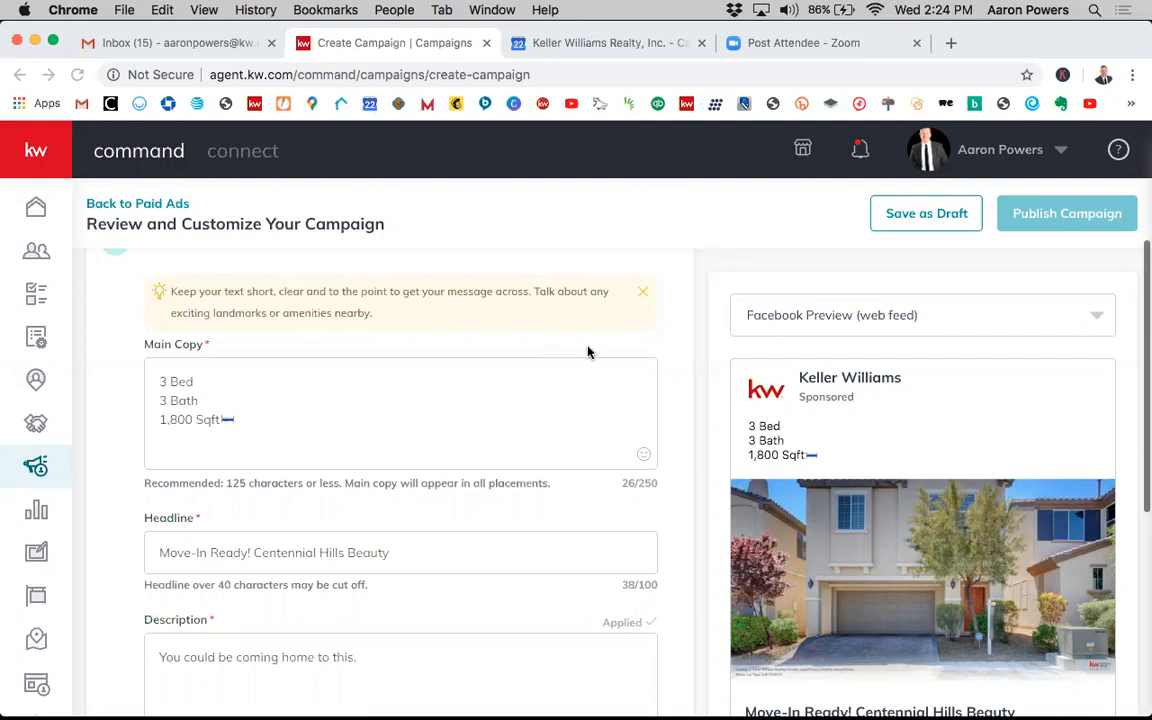
- Review the Ad Text fields against the Facebook preview
scroll(575, 330, up, 3)
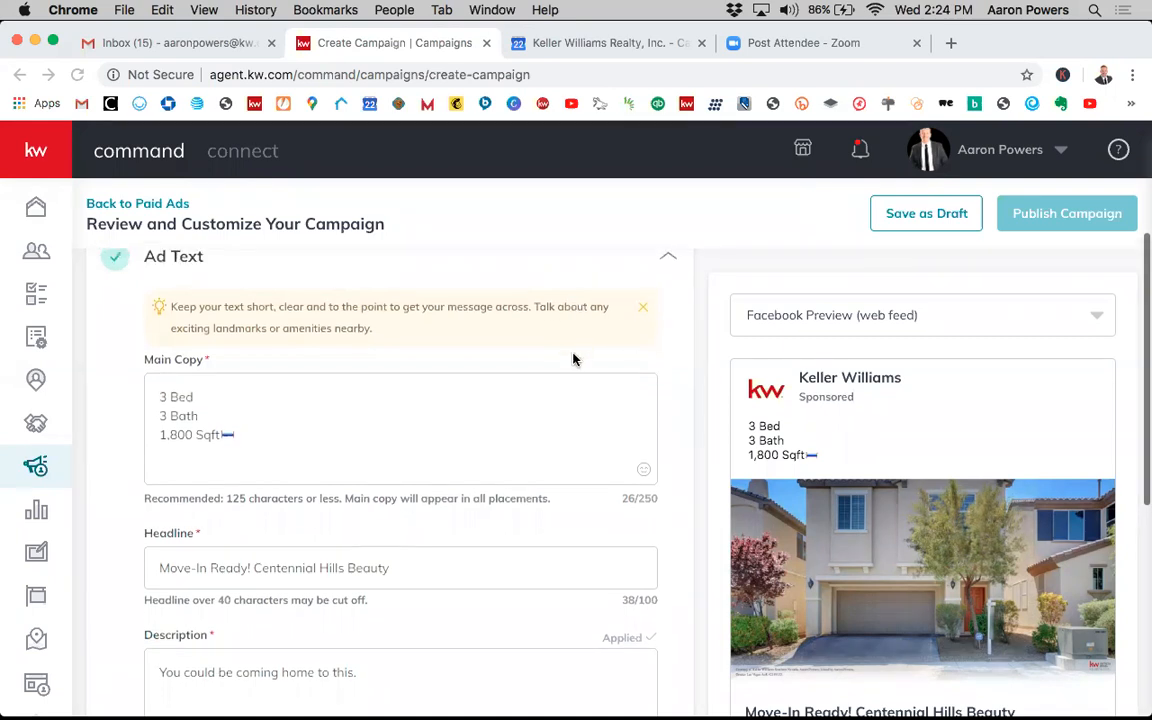
scroll(566, 398, up, 1)
scroll(571, 414, down, 3)
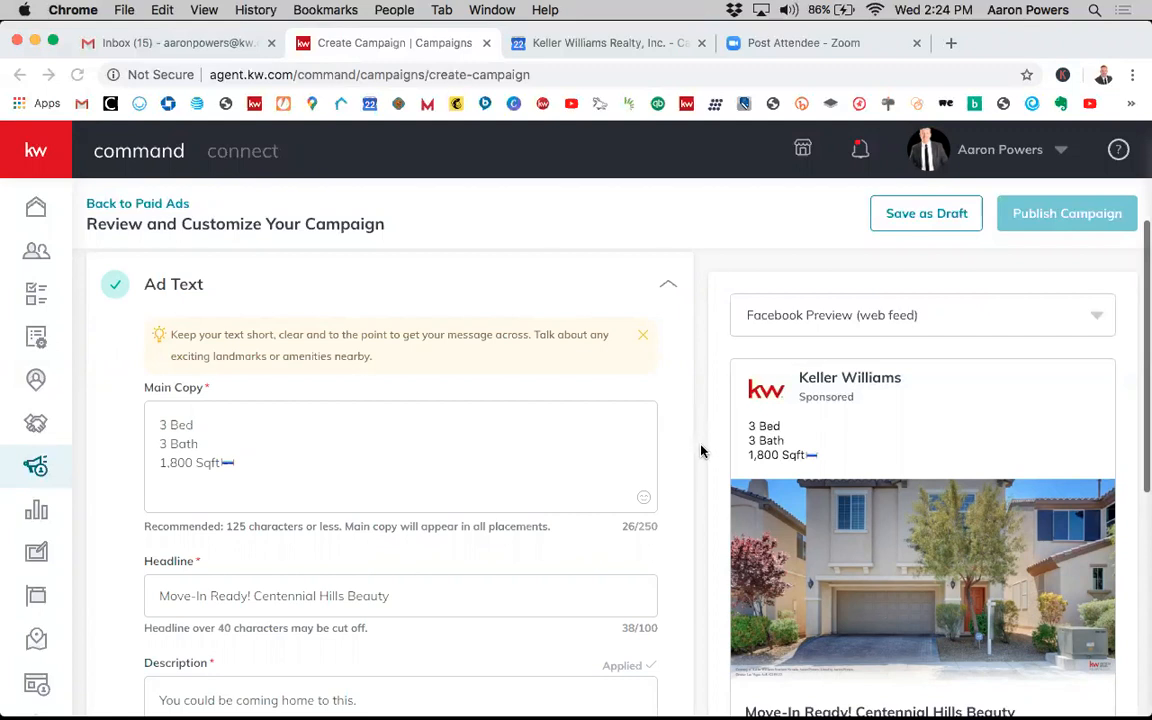
scroll(703, 441, down, 1)
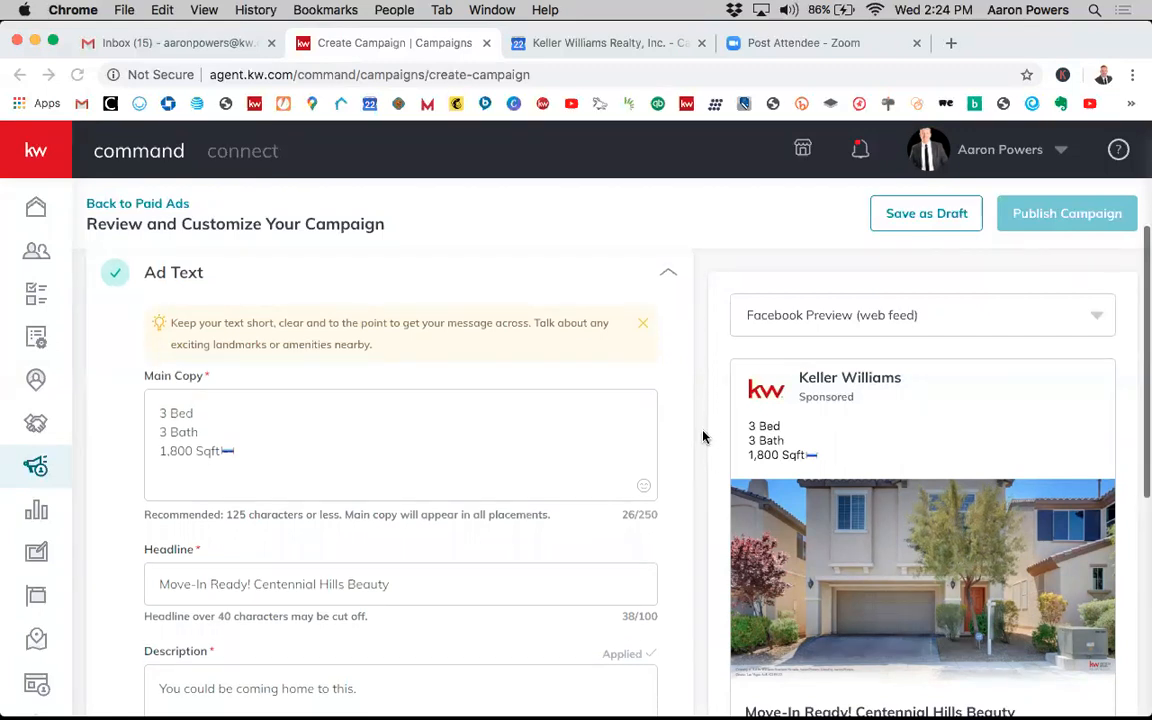
scroll(703, 437, up, 1)
scroll(703, 436, down, 1)
scroll(703, 436, down, 3)
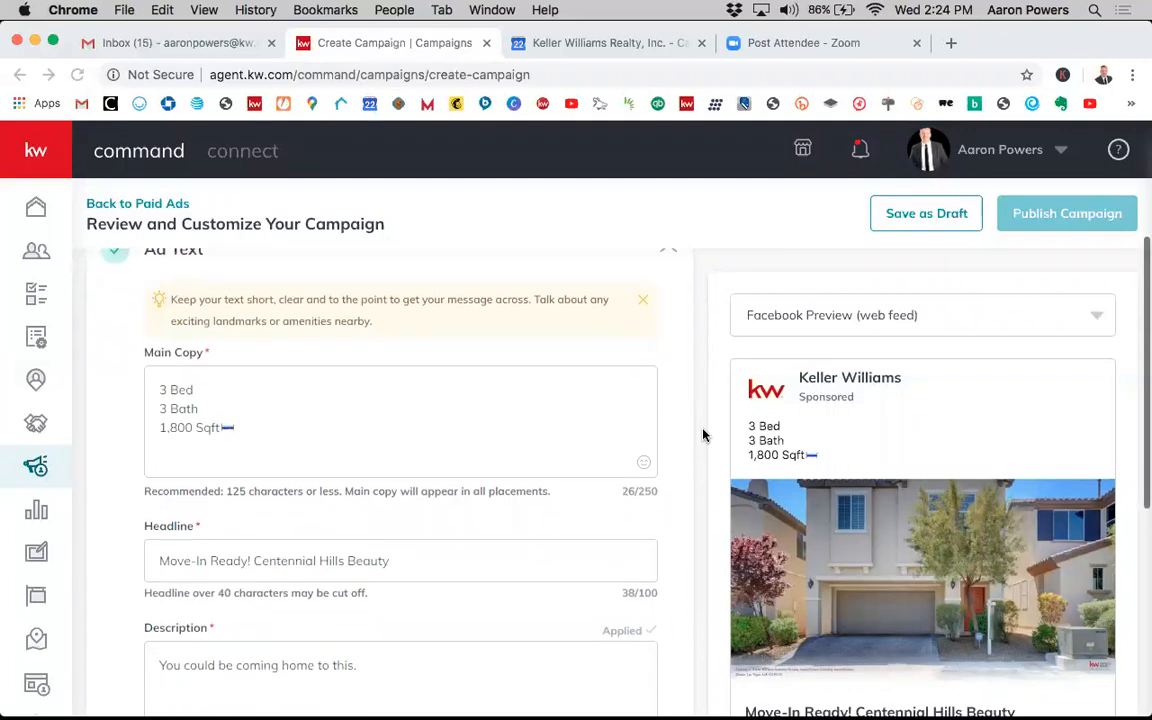
scroll(700, 445, up, 1)
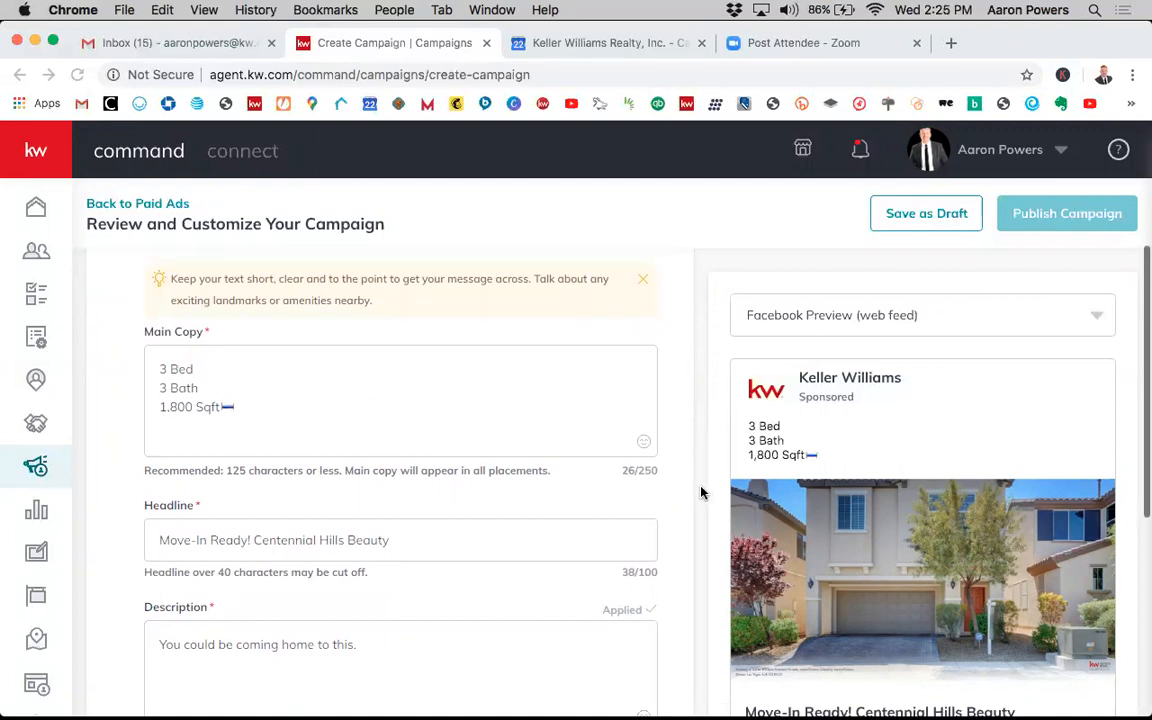
scroll(700, 490, down, 5)
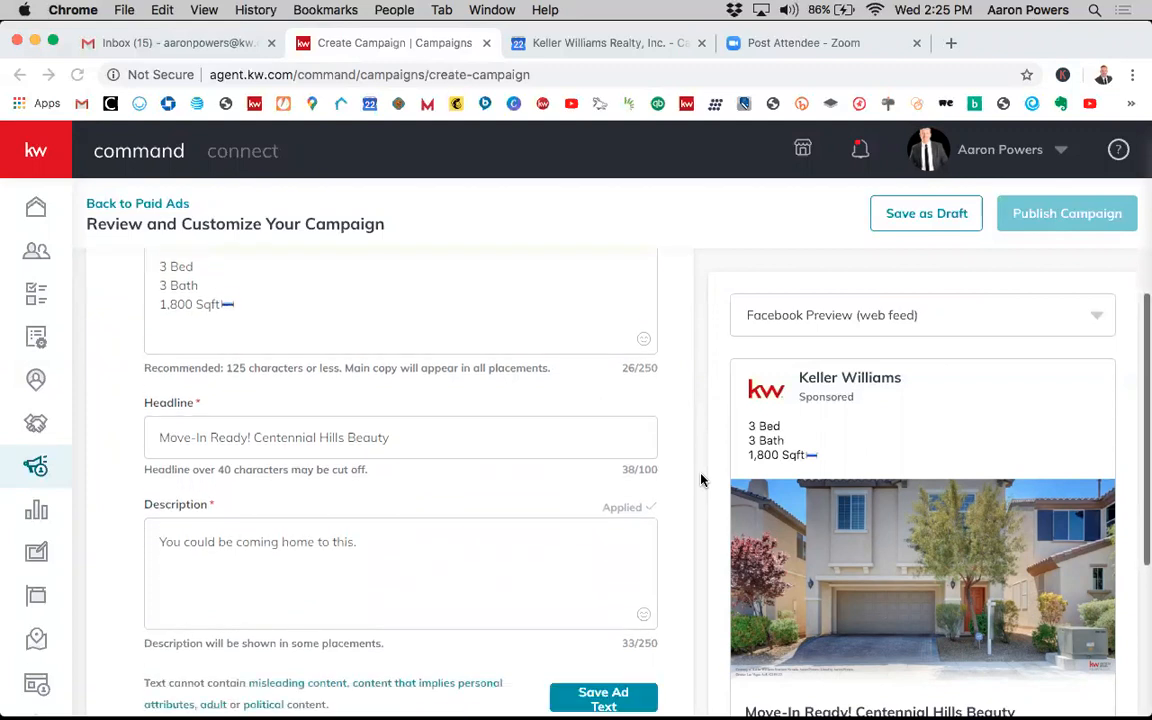
scroll(692, 432, down, 5)
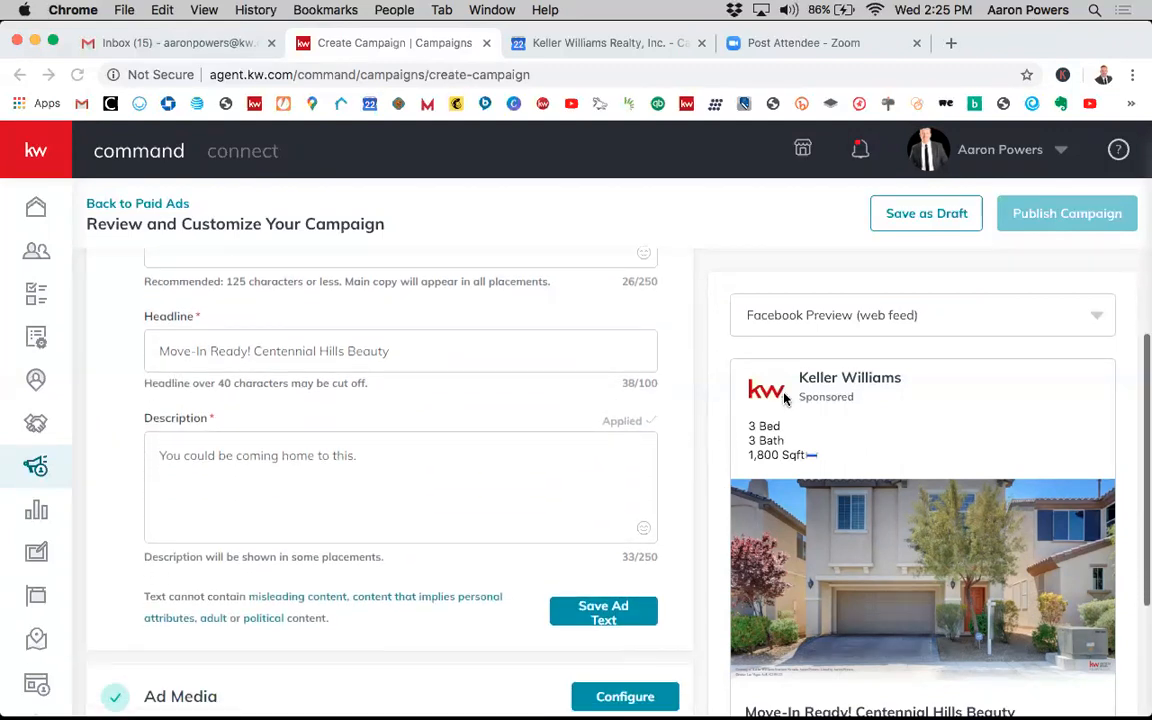
scroll(653, 399, down, 4)
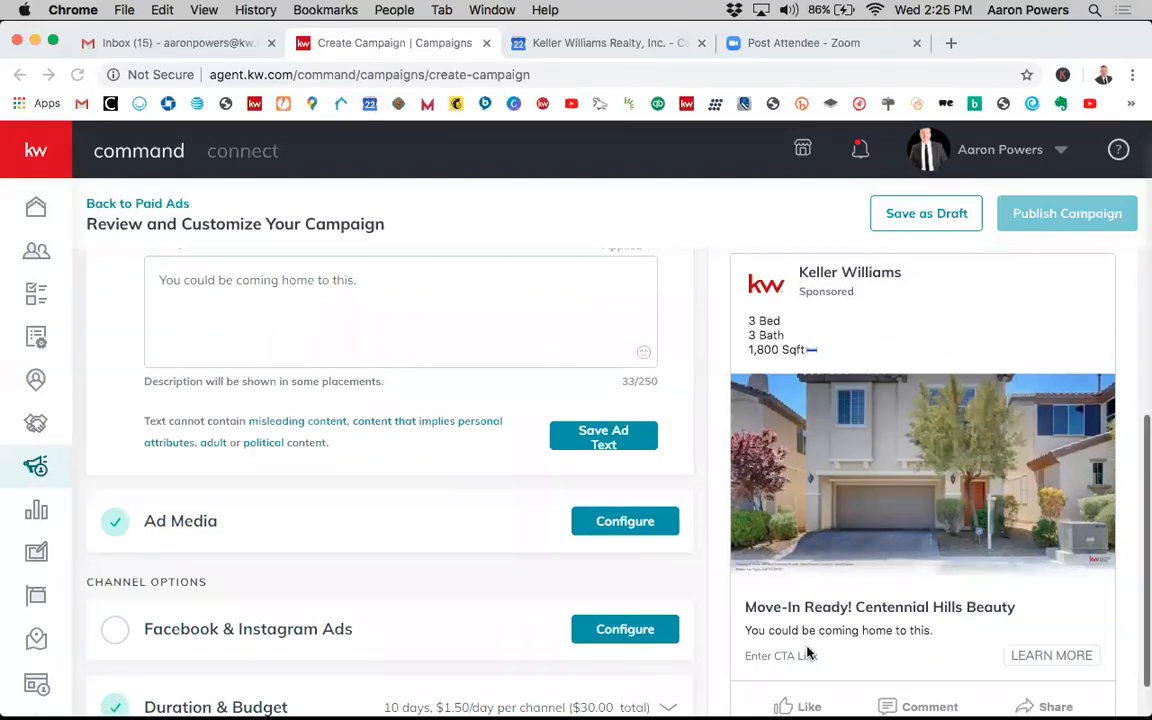
- Append a heart-eyes emoji to the end of the Description
scroll(401, 391, up, 1)
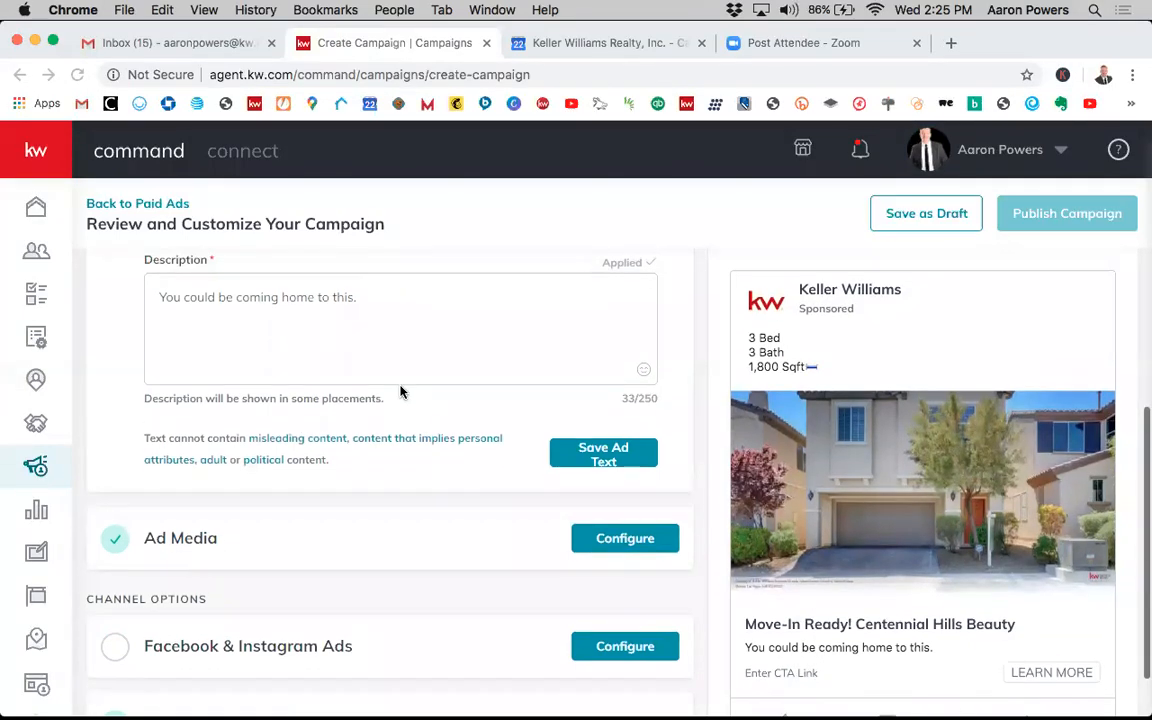
click(381, 316)
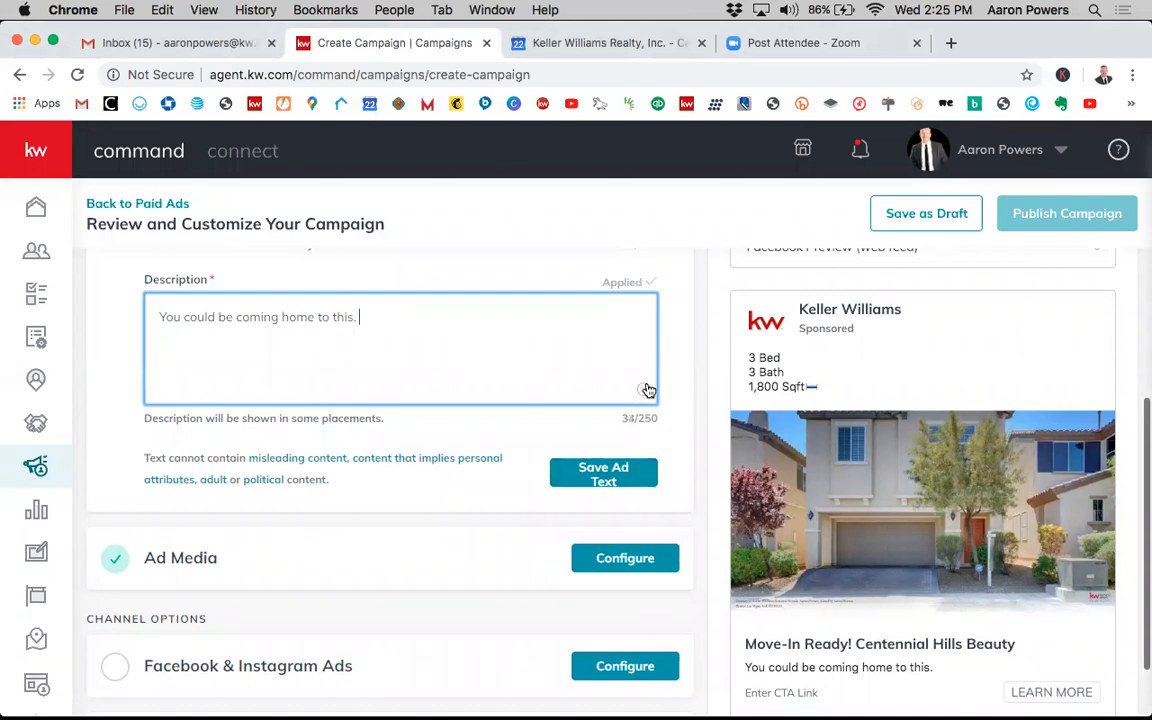
click(645, 389)
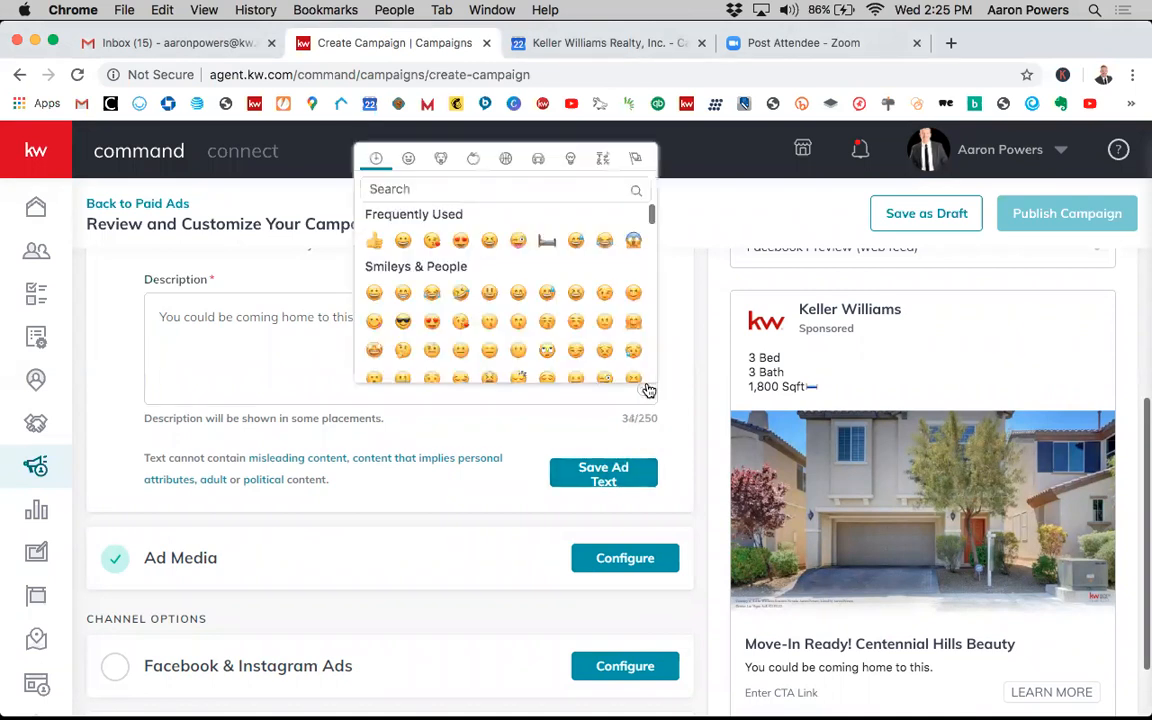
click(430, 322)
- Save the ad text
scroll(578, 397, down, 1)
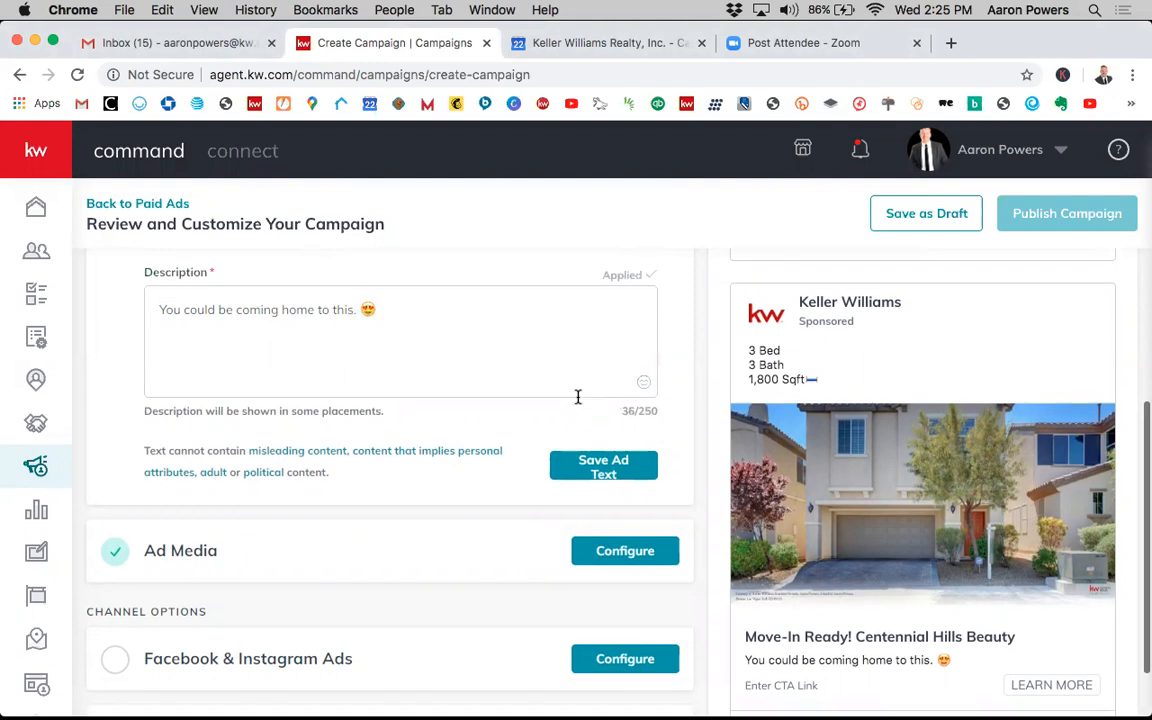
scroll(578, 397, down, 1)
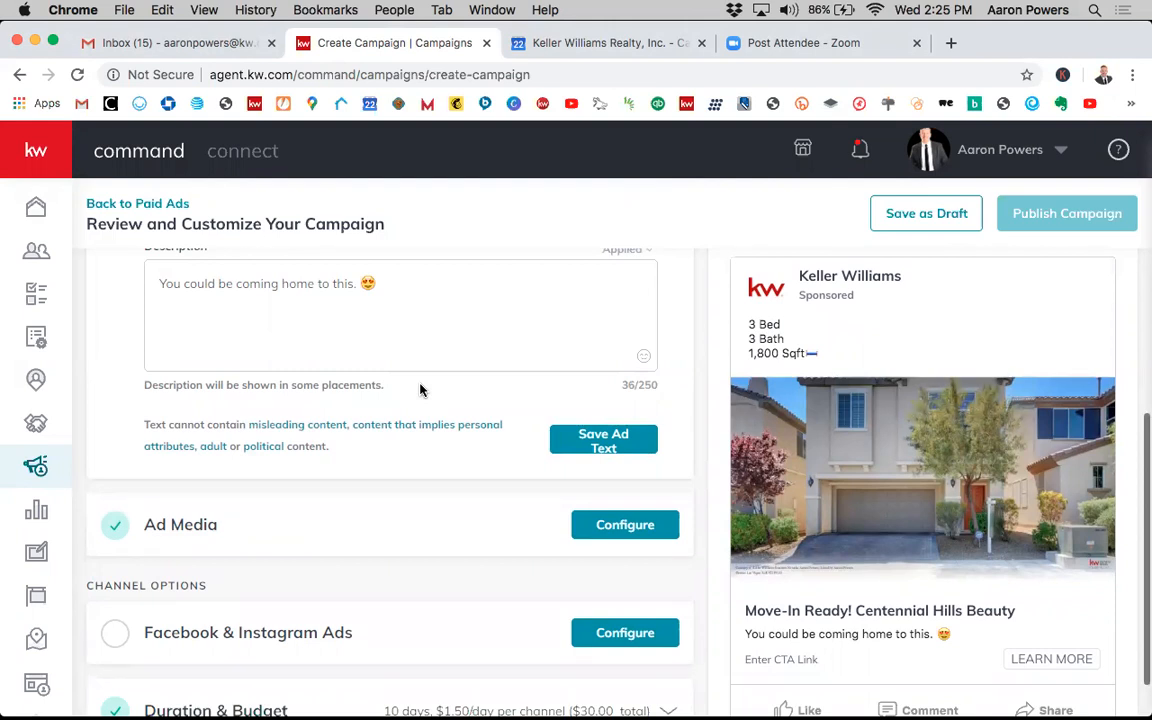
scroll(442, 406, down, 1)
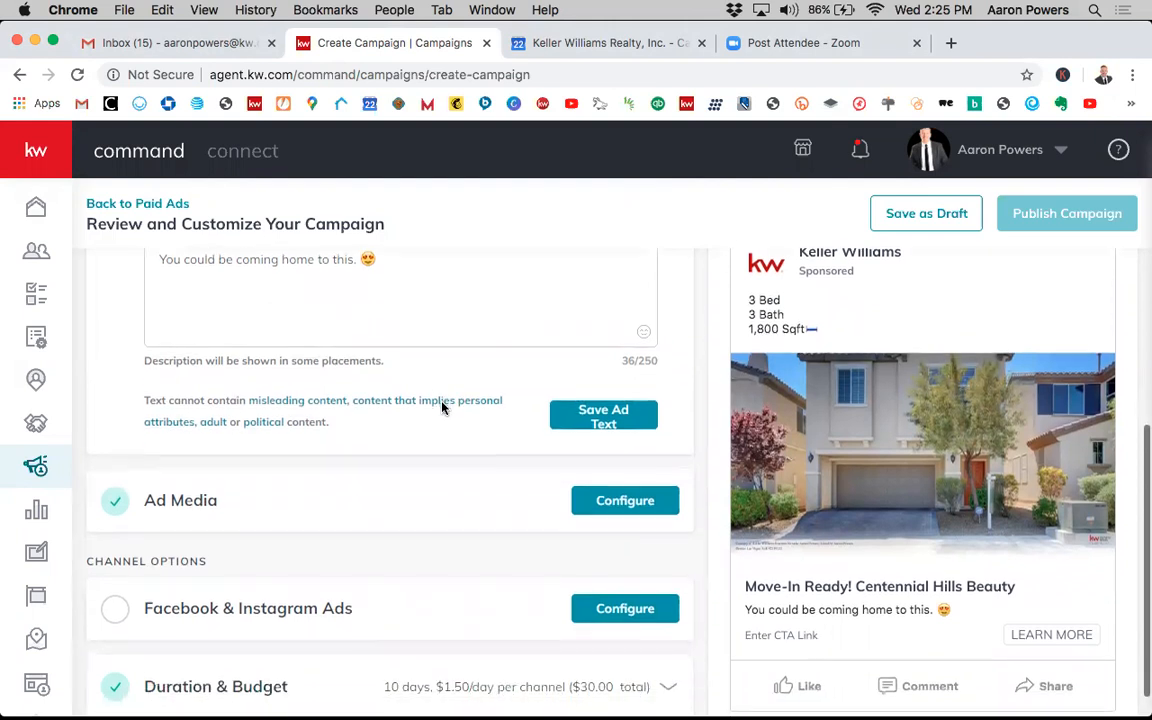
scroll(440, 398, up, 1)
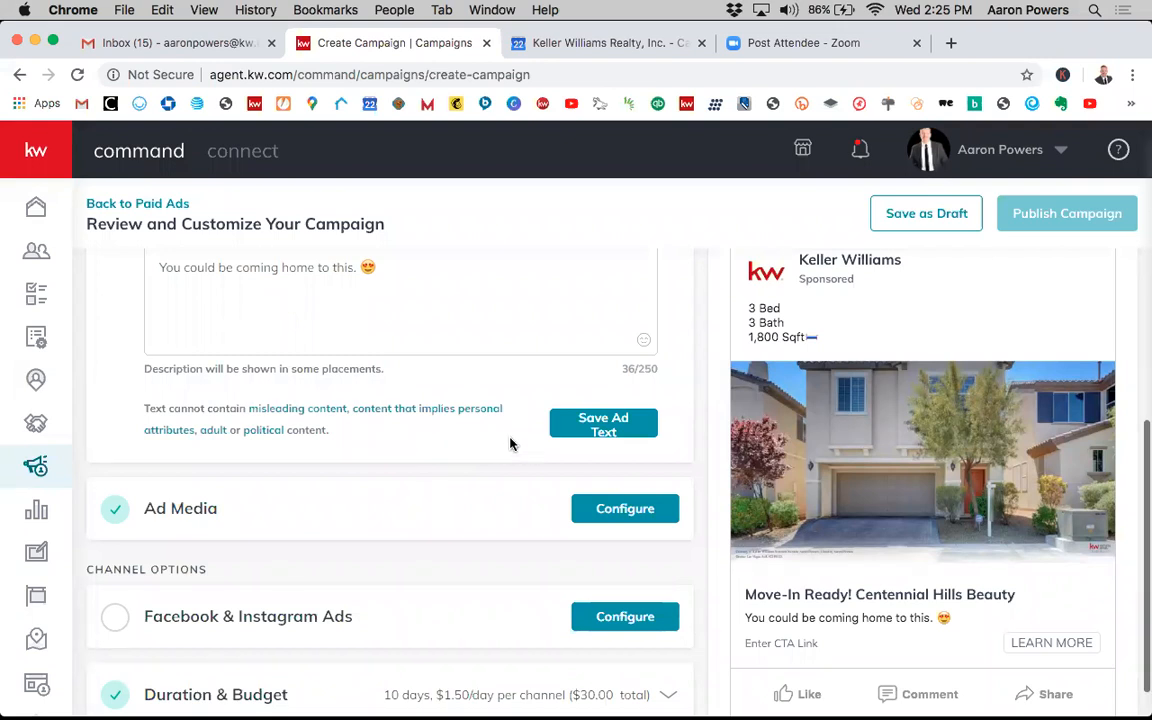
scroll(512, 415, up, 3)
scroll(512, 414, down, 1)
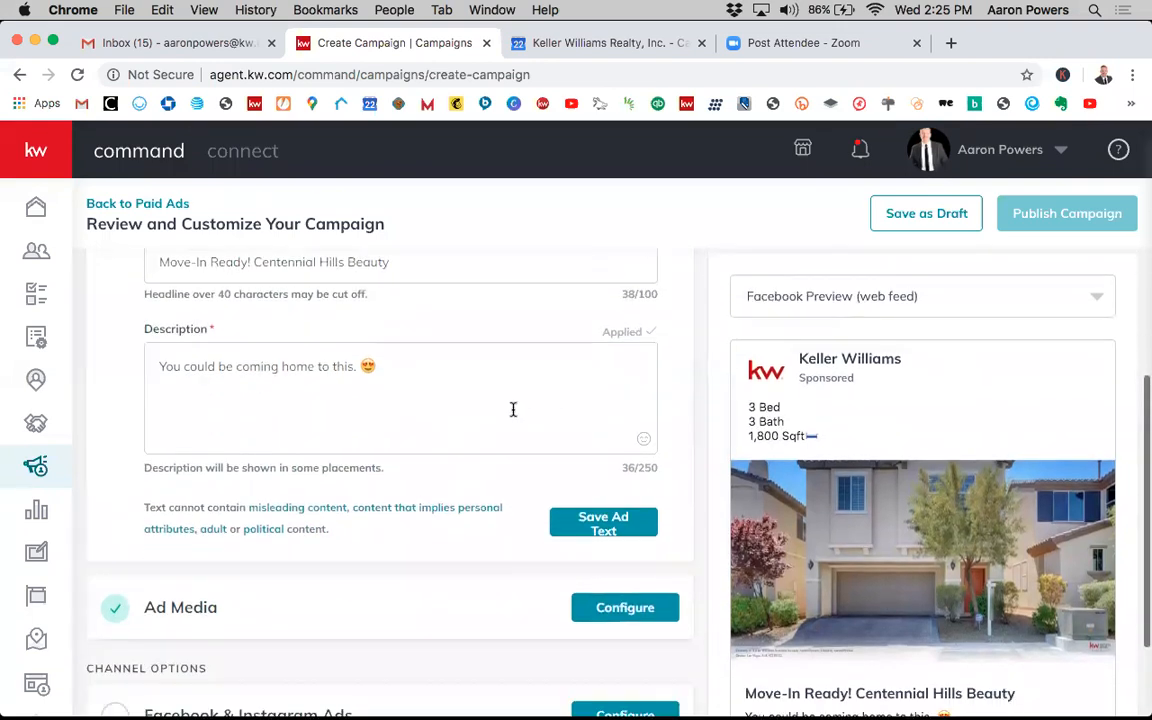
click(603, 522)
- Open the Ad Media section and its Add More media dialog
scroll(588, 533, up, 2)
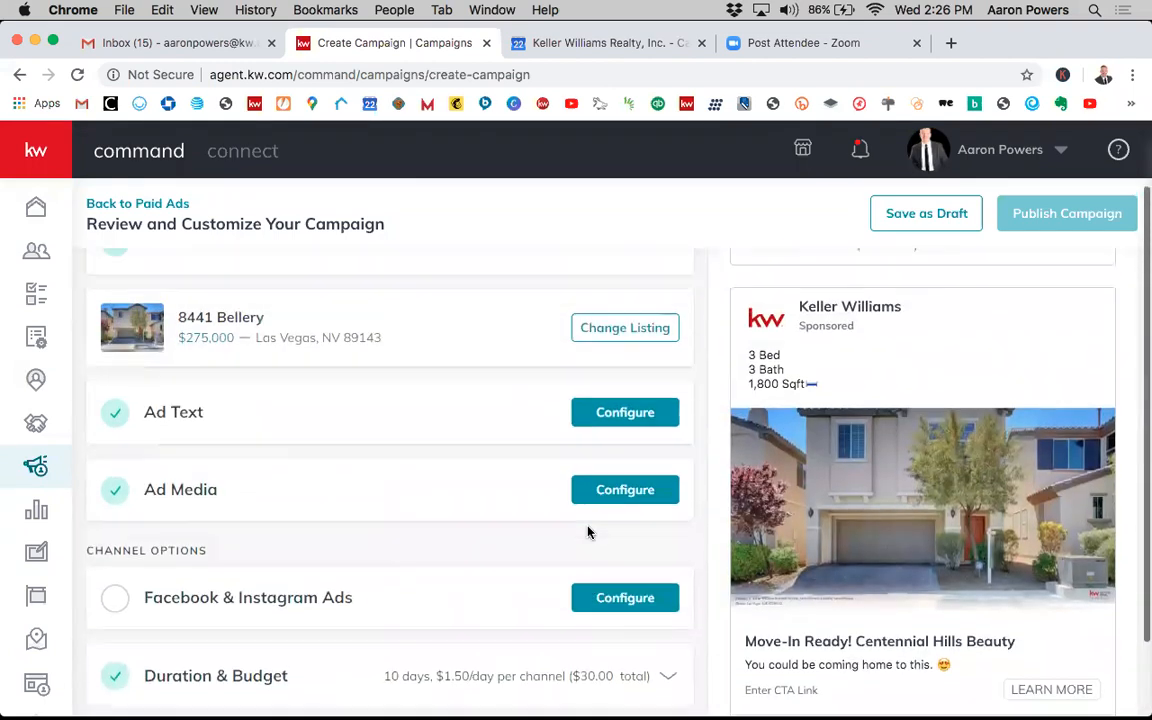
scroll(450, 465, up, 1)
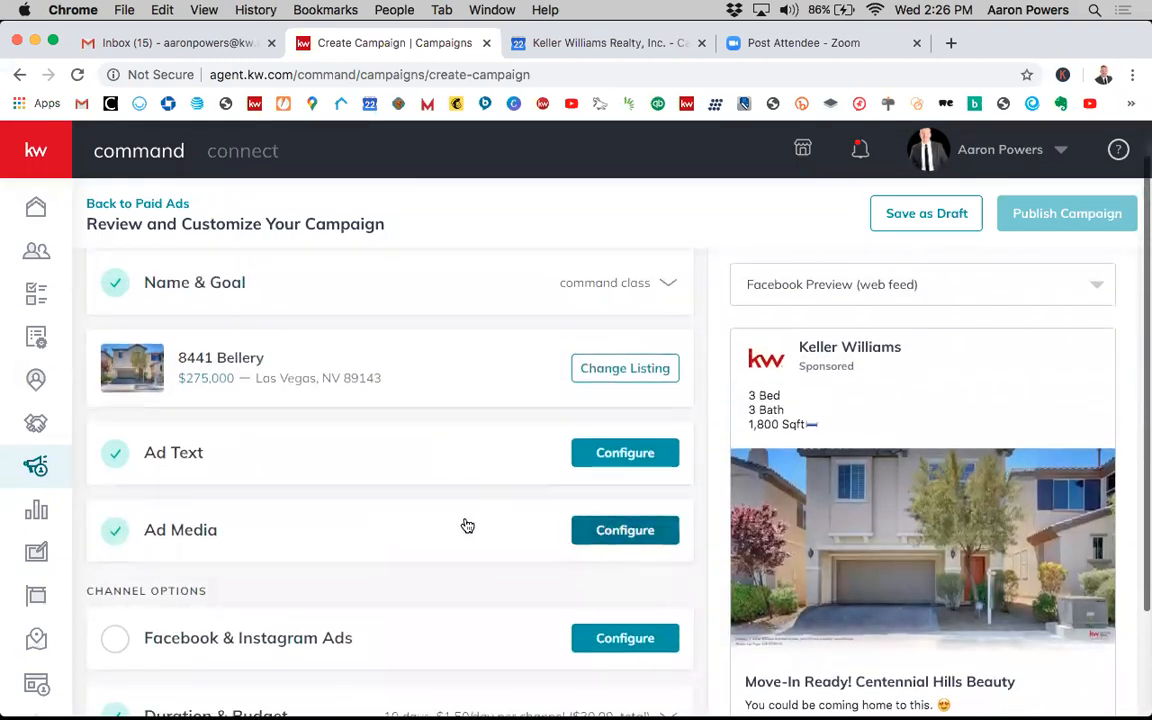
click(597, 531)
scroll(518, 563, down, 1)
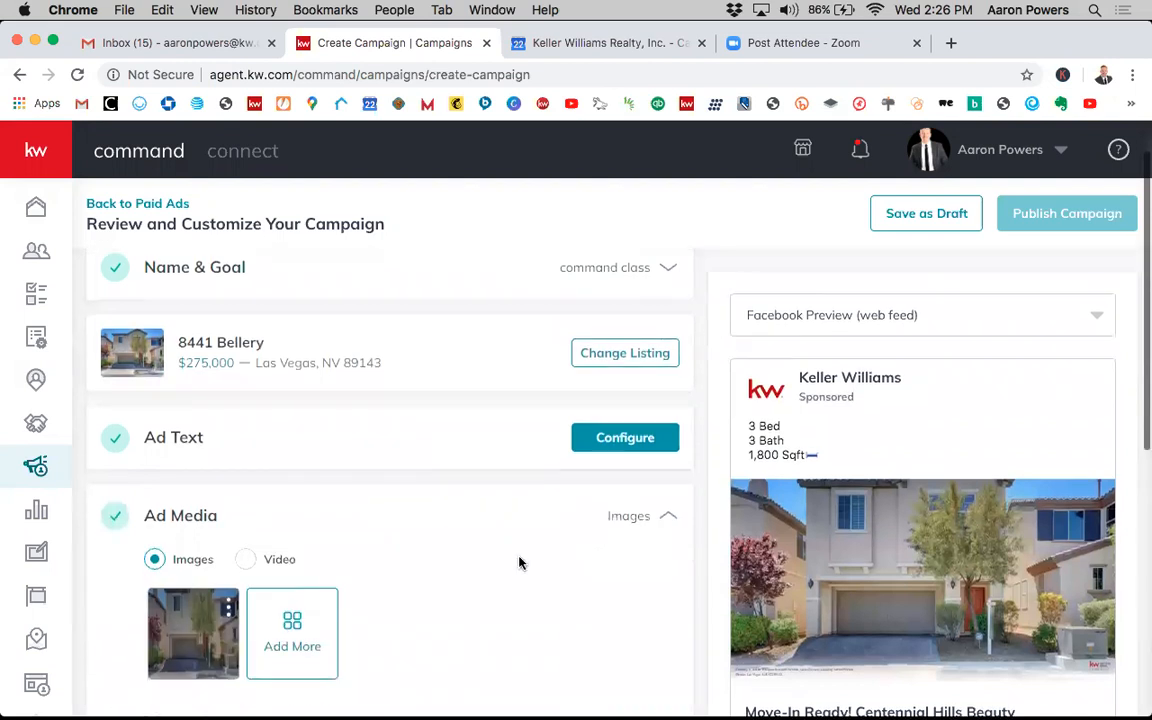
scroll(518, 563, down, 5)
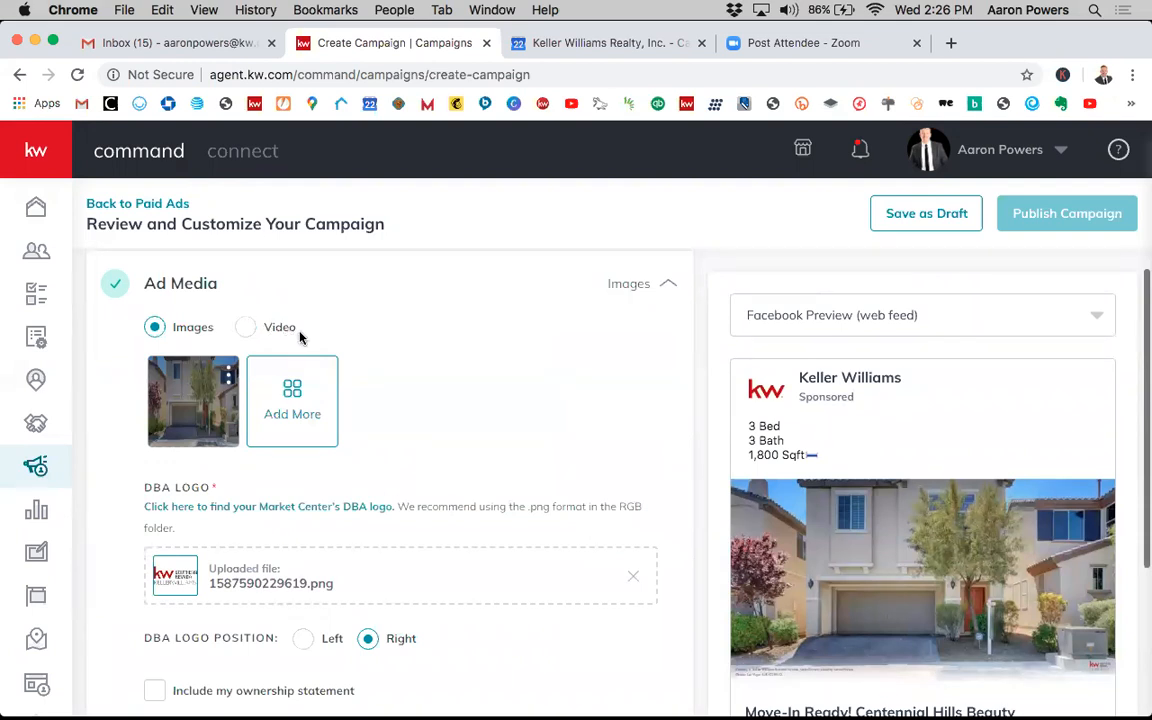
mouse_move(229, 380)
click(297, 415)
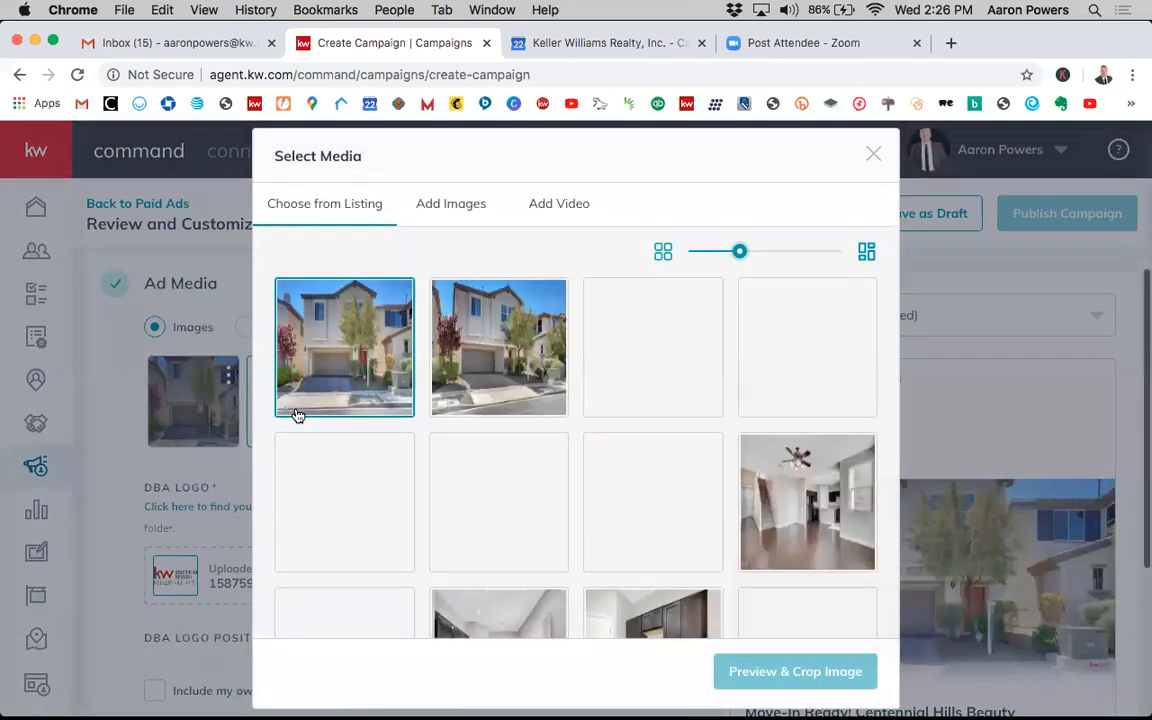
- Browse the listing photos, then the Add Images and Add Video options of the Select Media dialog
scroll(540, 470, down, 2)
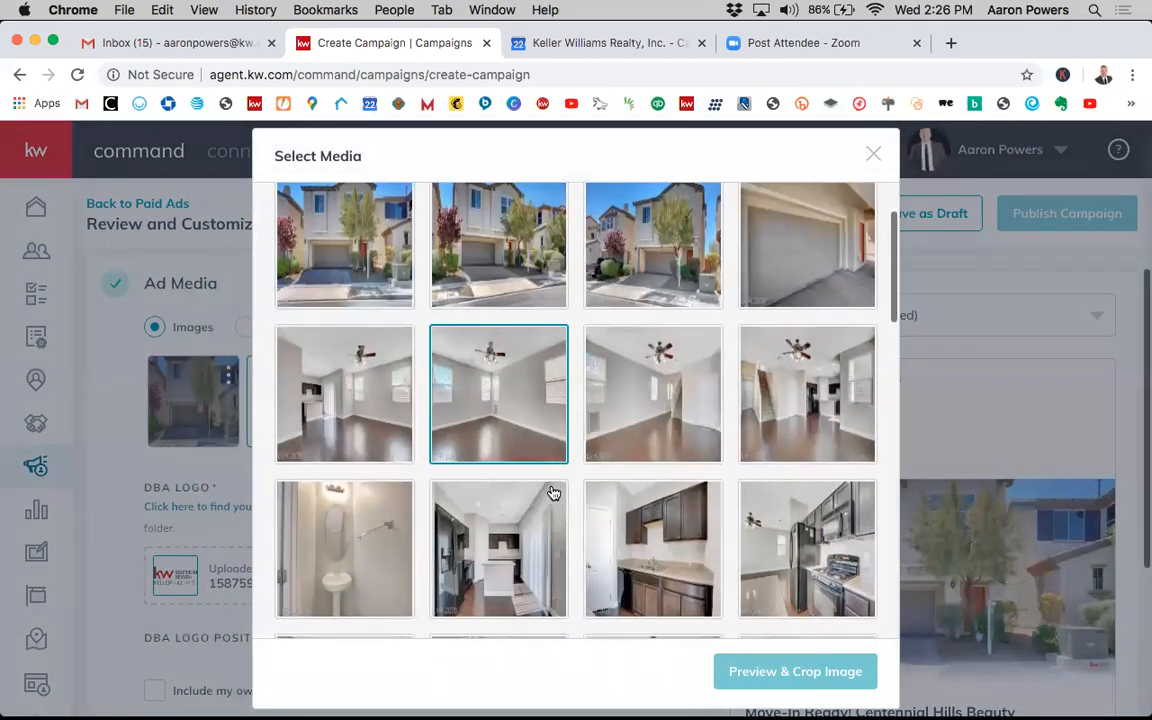
scroll(553, 493, down, 4)
scroll(553, 493, down, 5)
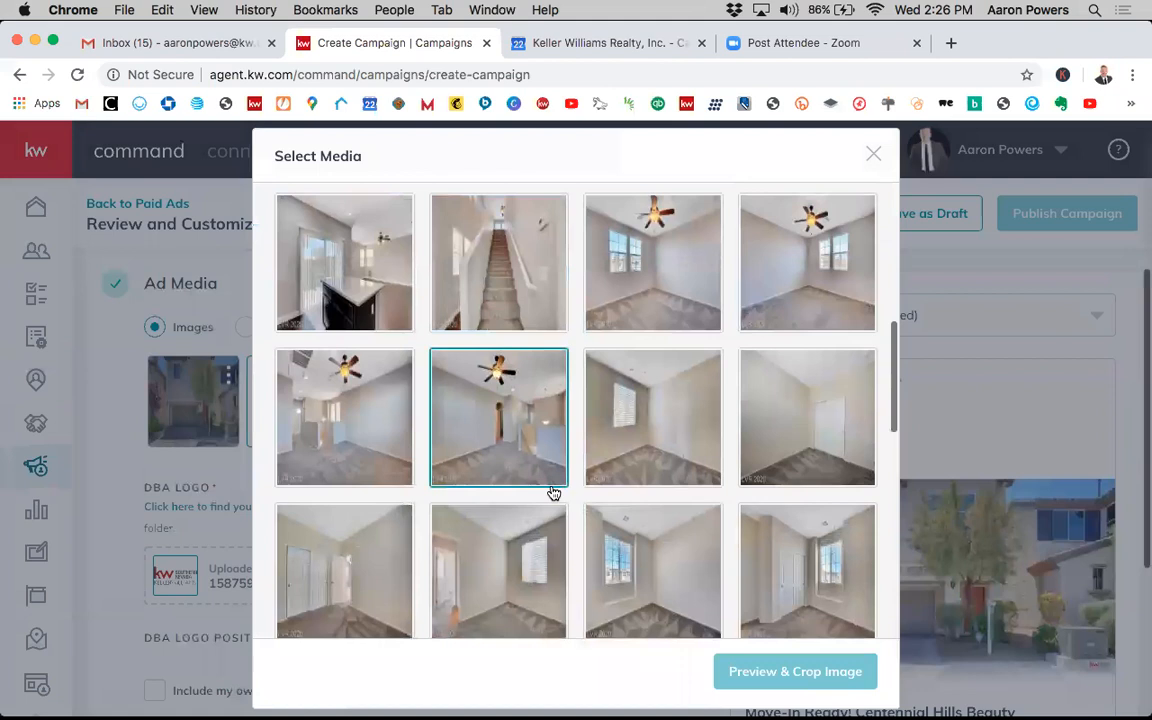
scroll(553, 493, down, 5)
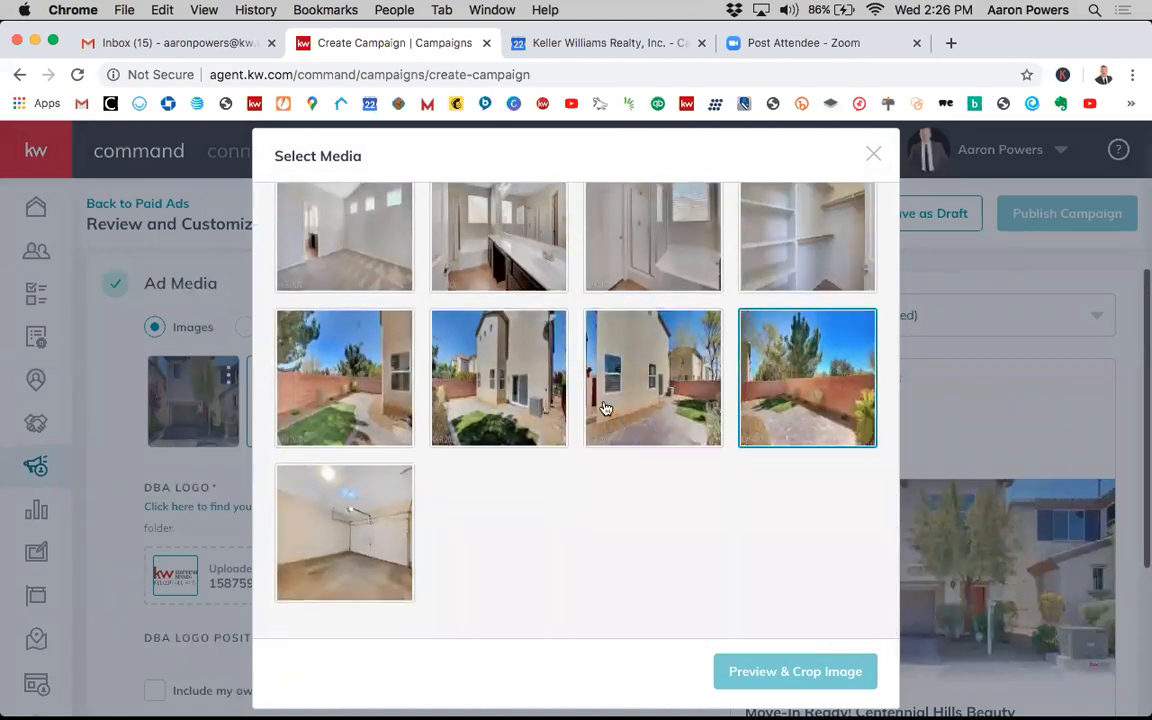
scroll(492, 397, up, 1)
scroll(493, 405, up, 10)
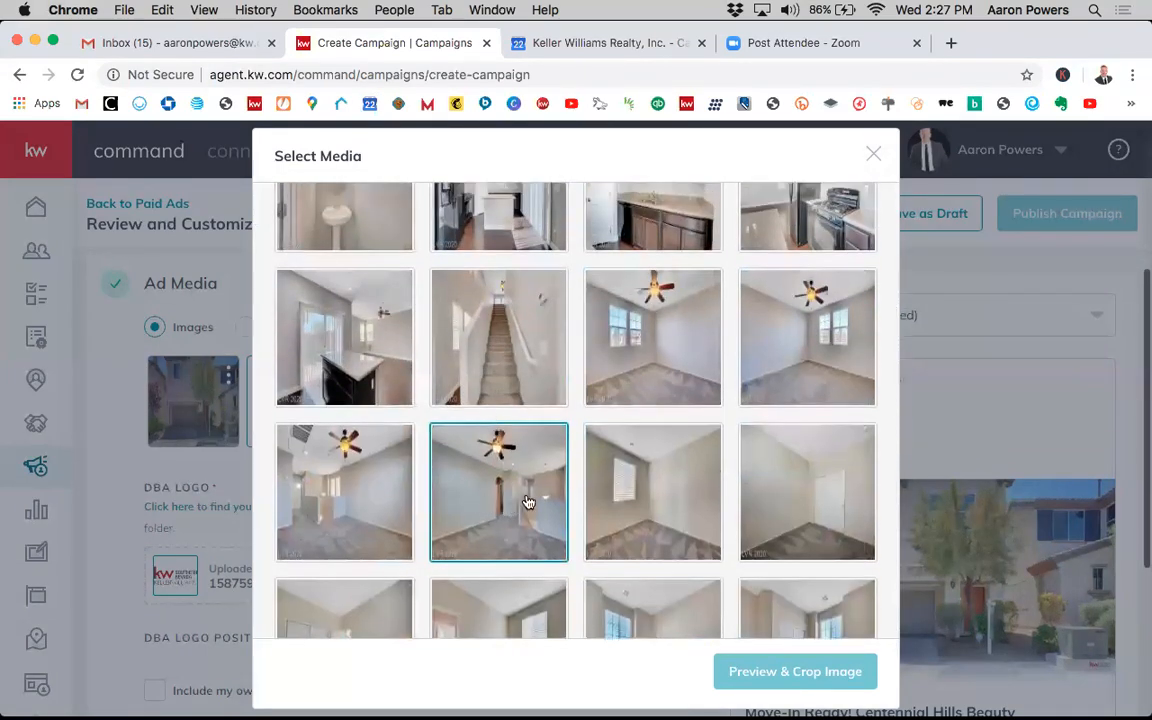
scroll(530, 460, up, 3)
scroll(680, 398, up, 8)
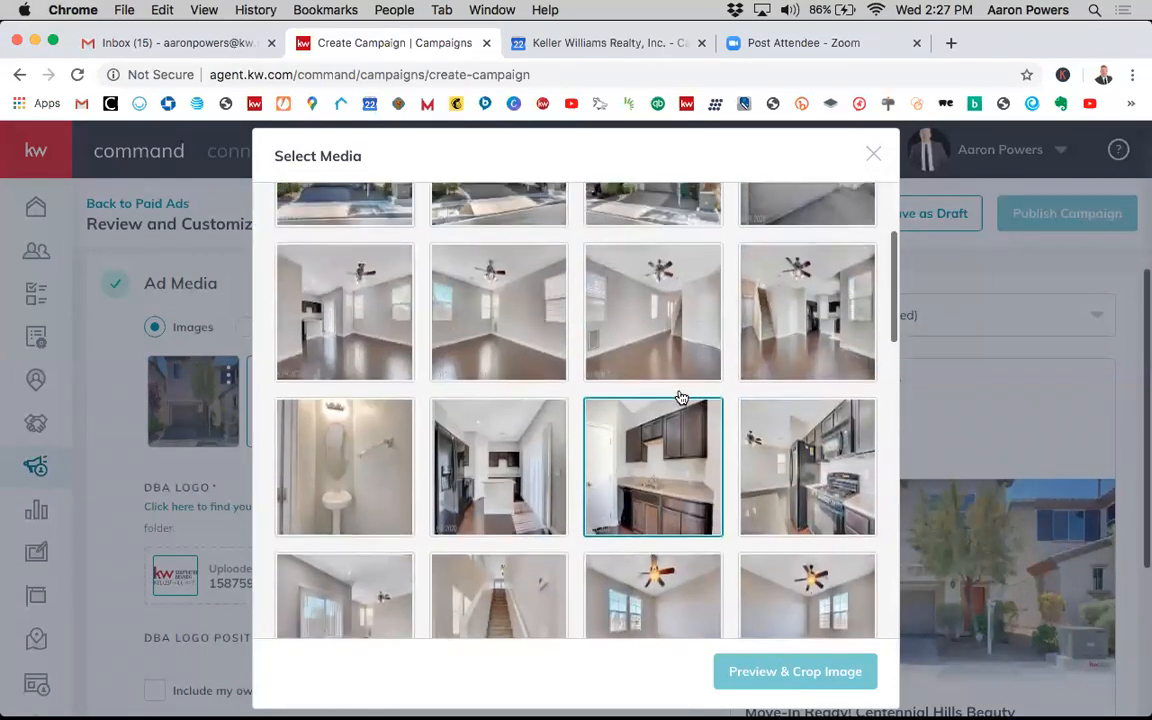
click(498, 385)
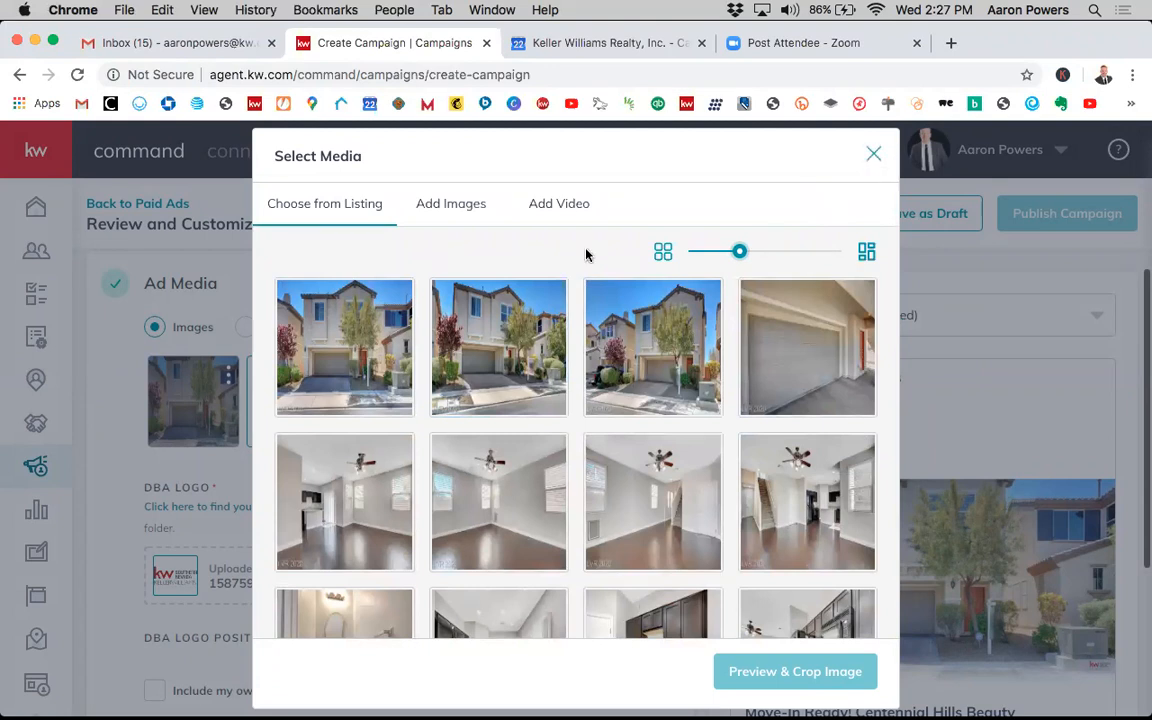
click(456, 215)
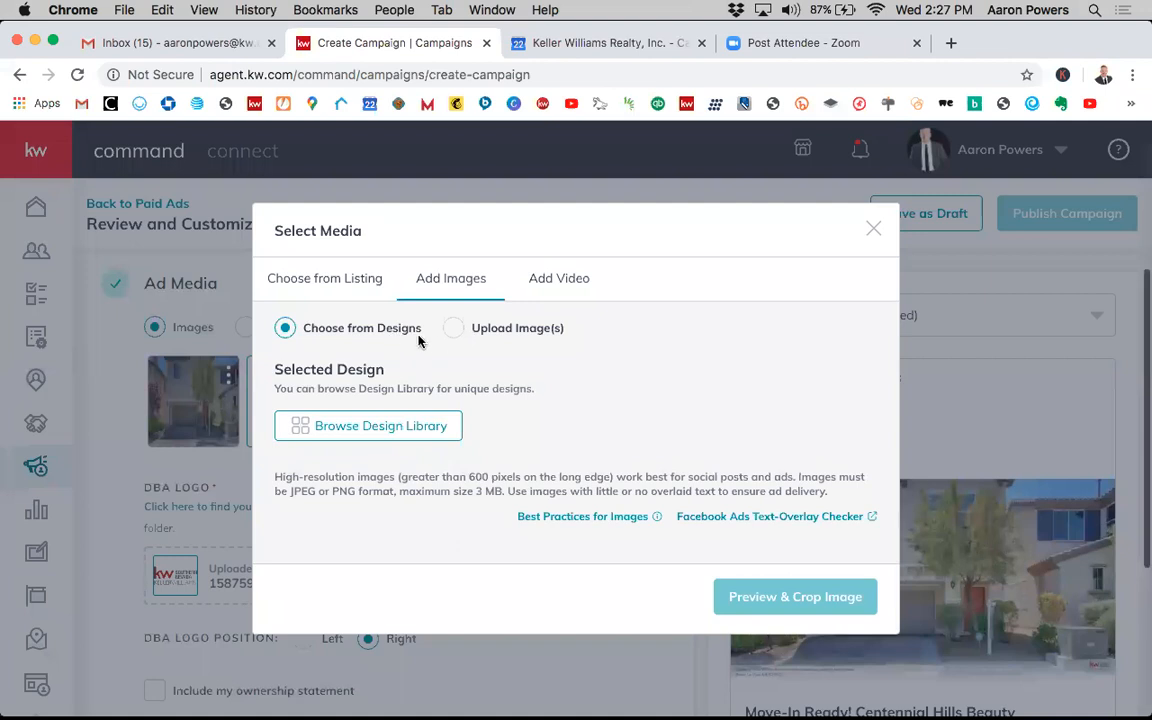
click(455, 332)
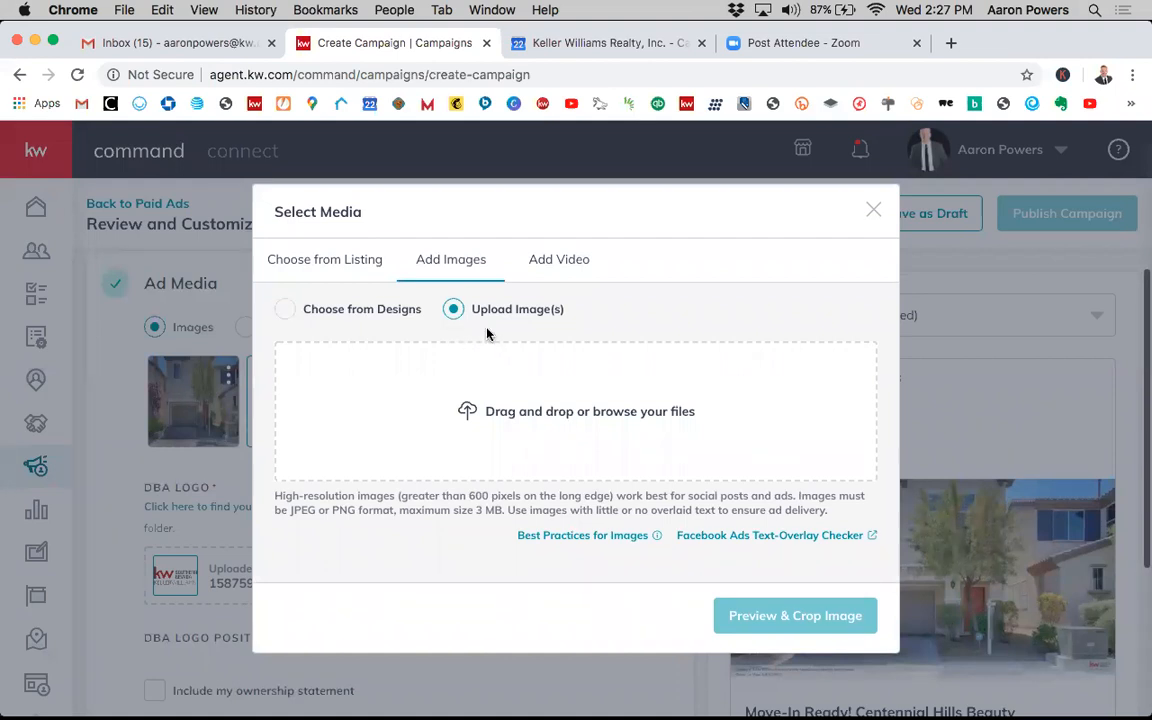
click(553, 266)
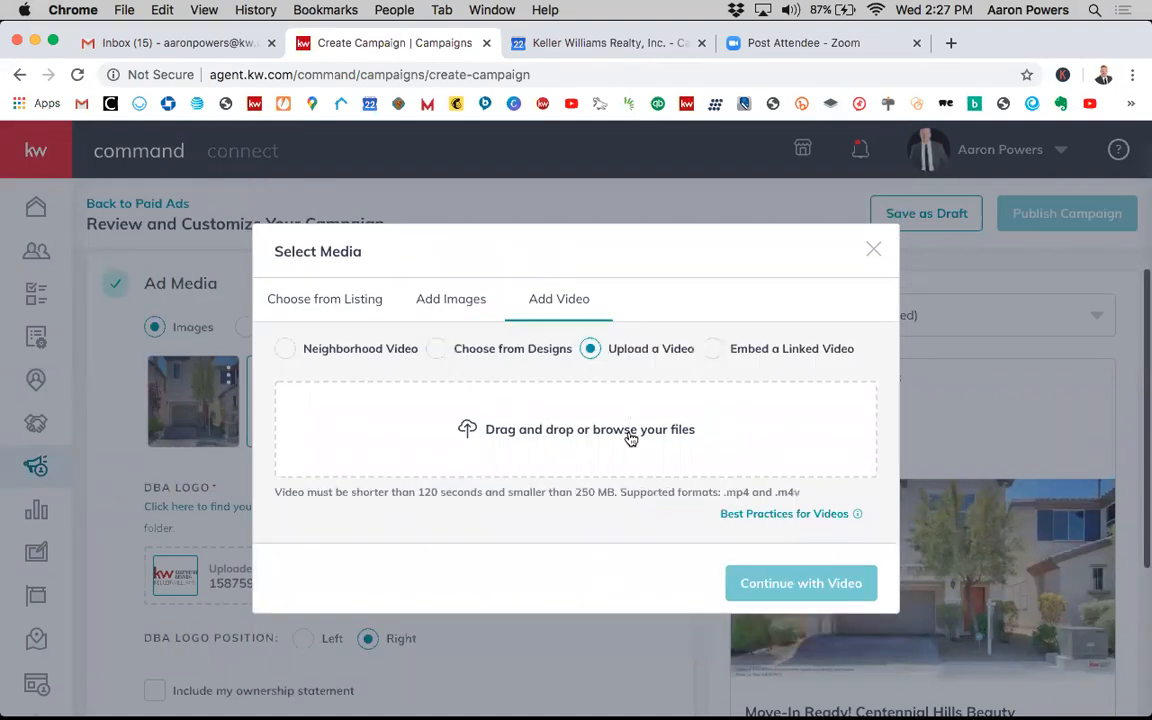
- Open the Neighborhood Video option and its Create New Neighborhood Video dialog, then close that dialog
click(287, 351)
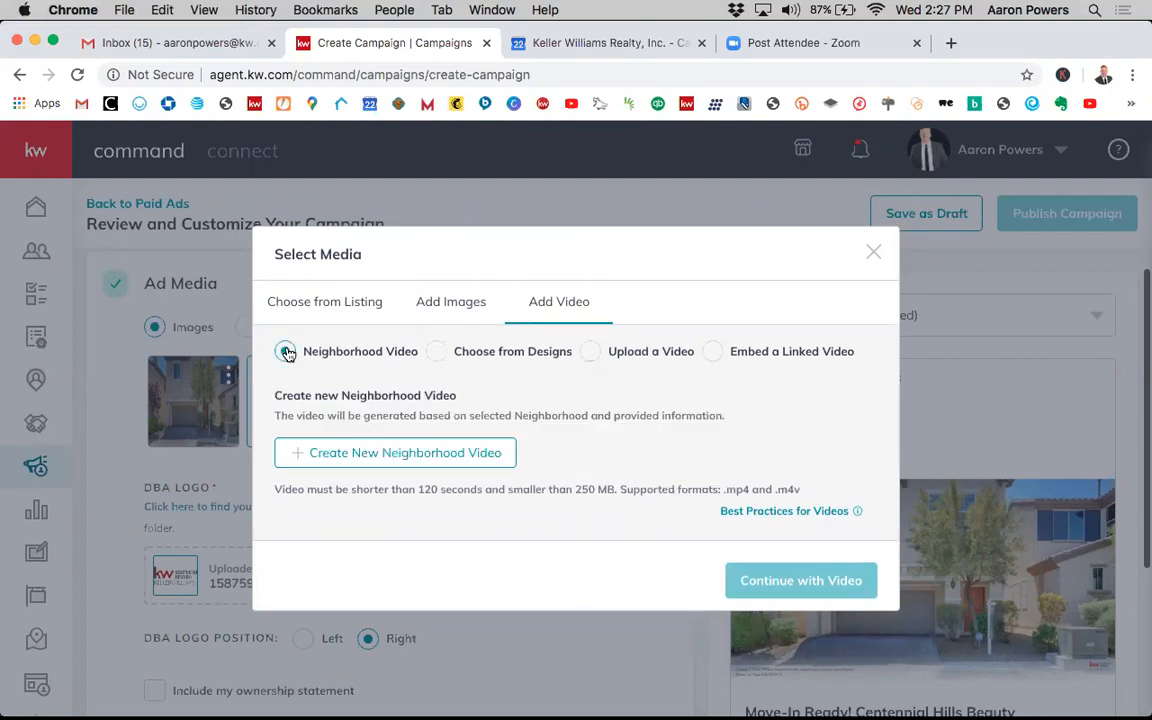
click(393, 456)
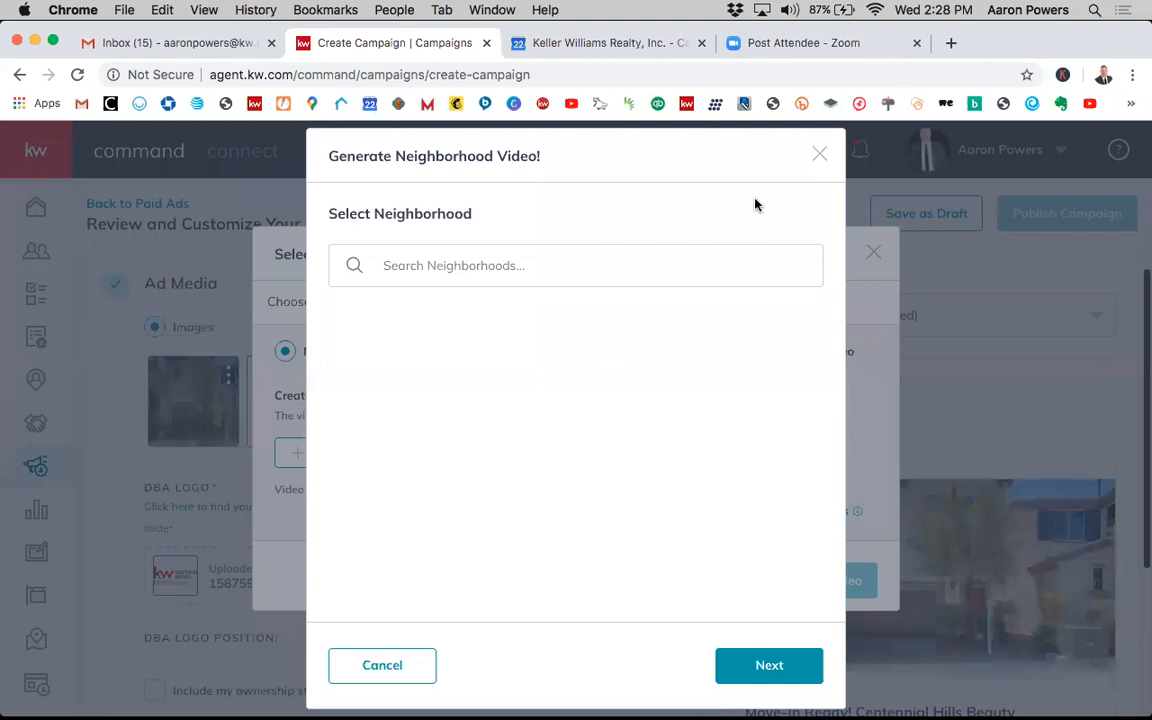
click(818, 156)
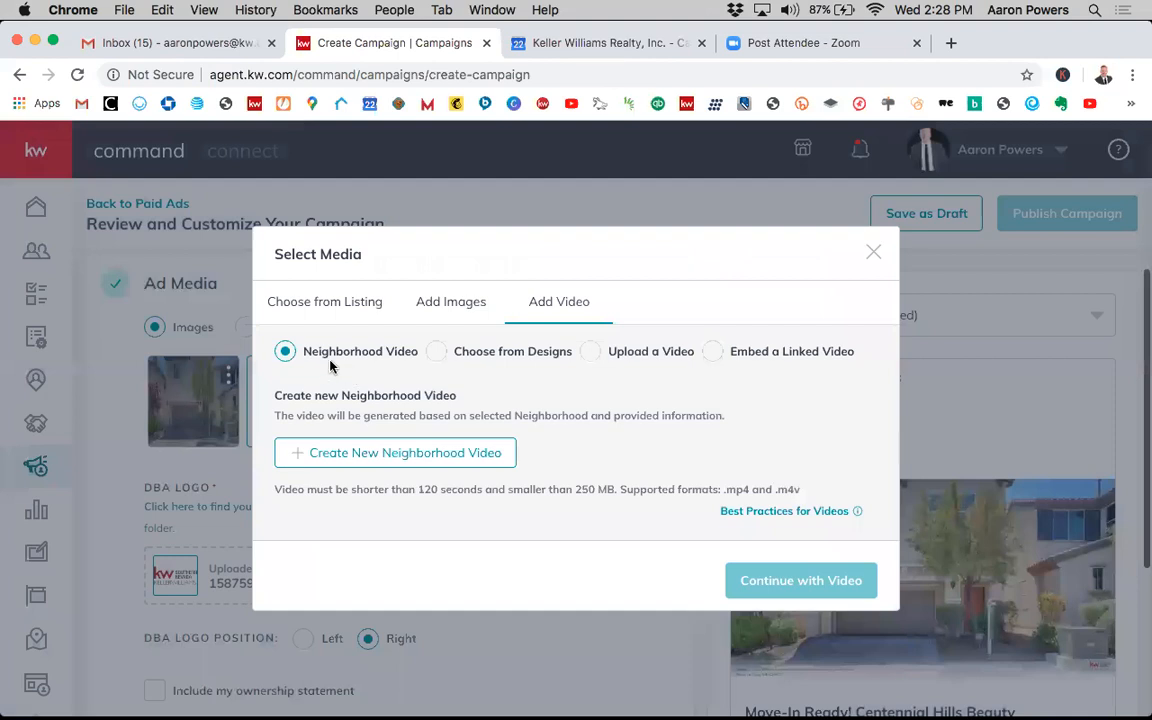
- Review the Choose from Designs, Upload a Video and Embed a Linked Video options, then close the Select Media dialog
click(437, 356)
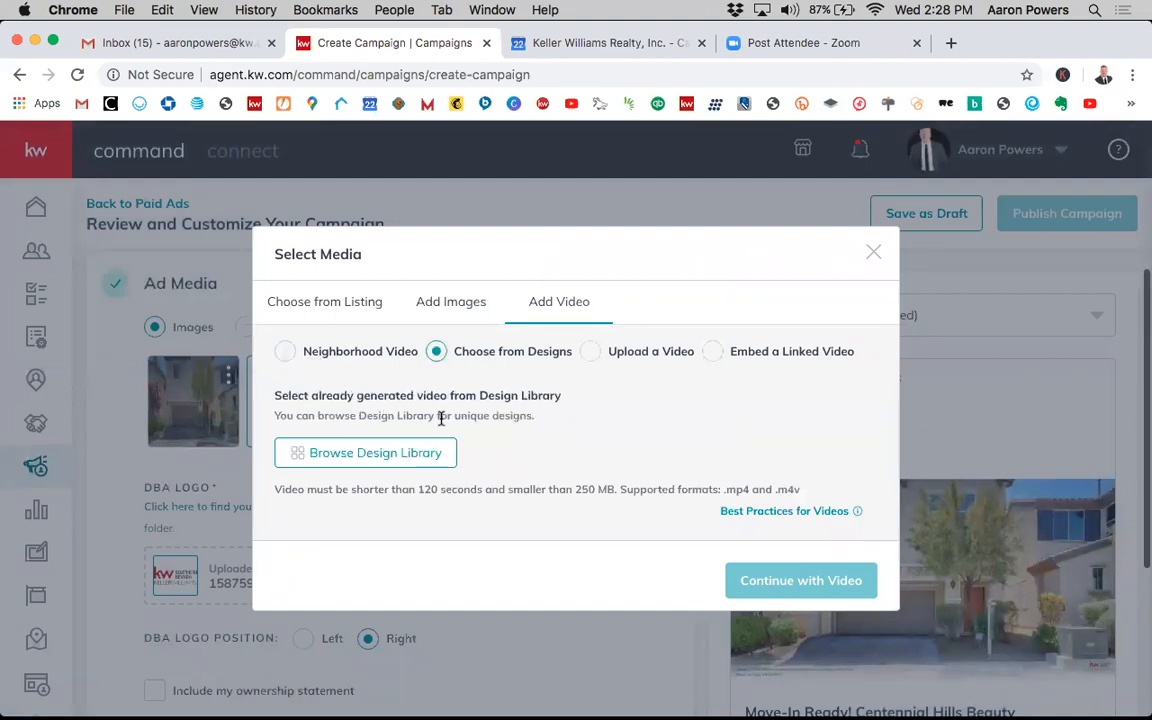
click(595, 357)
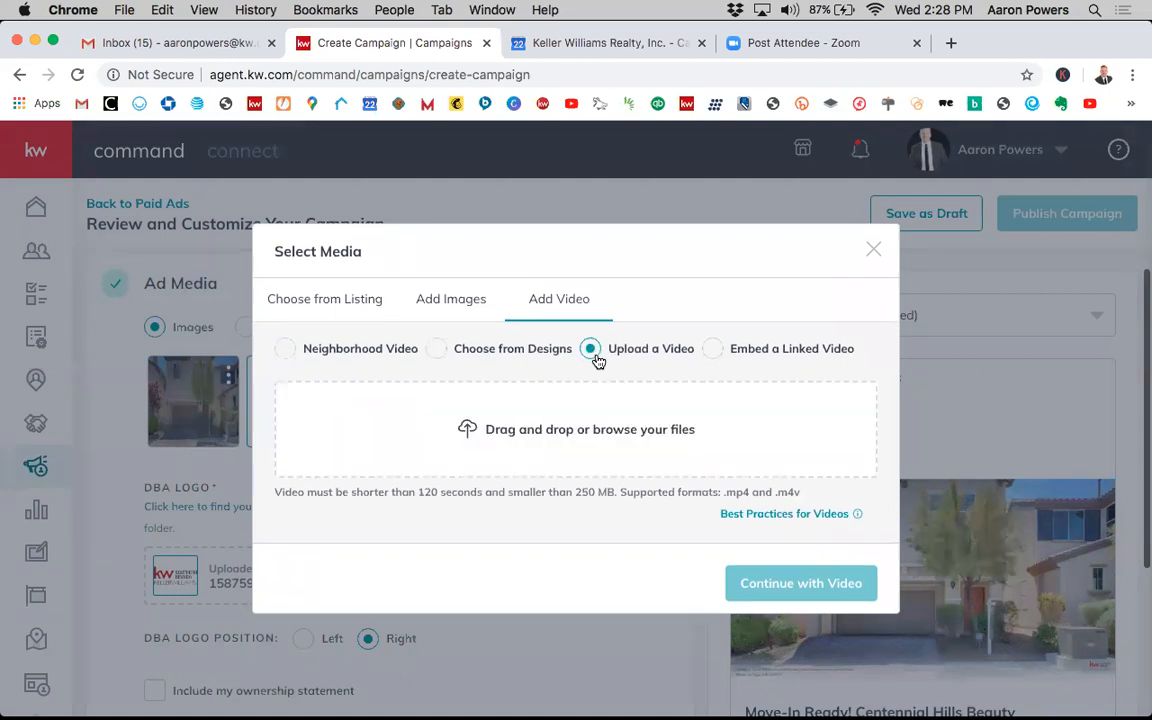
click(712, 352)
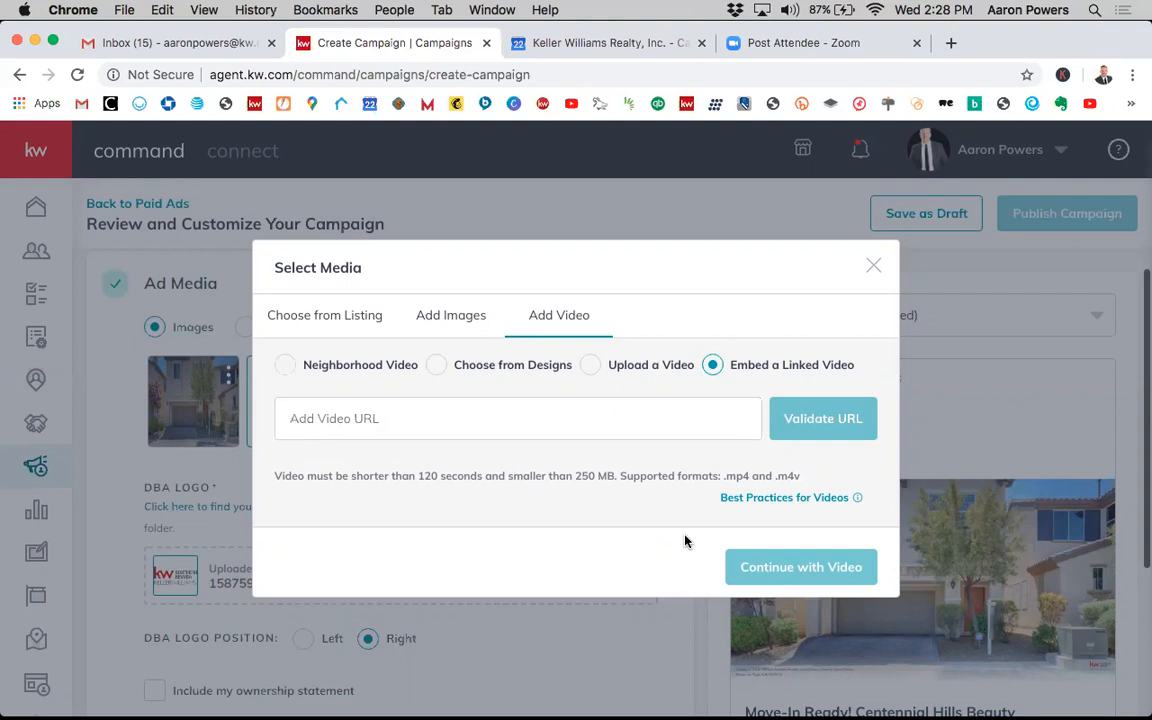
click(512, 419)
click(873, 268)
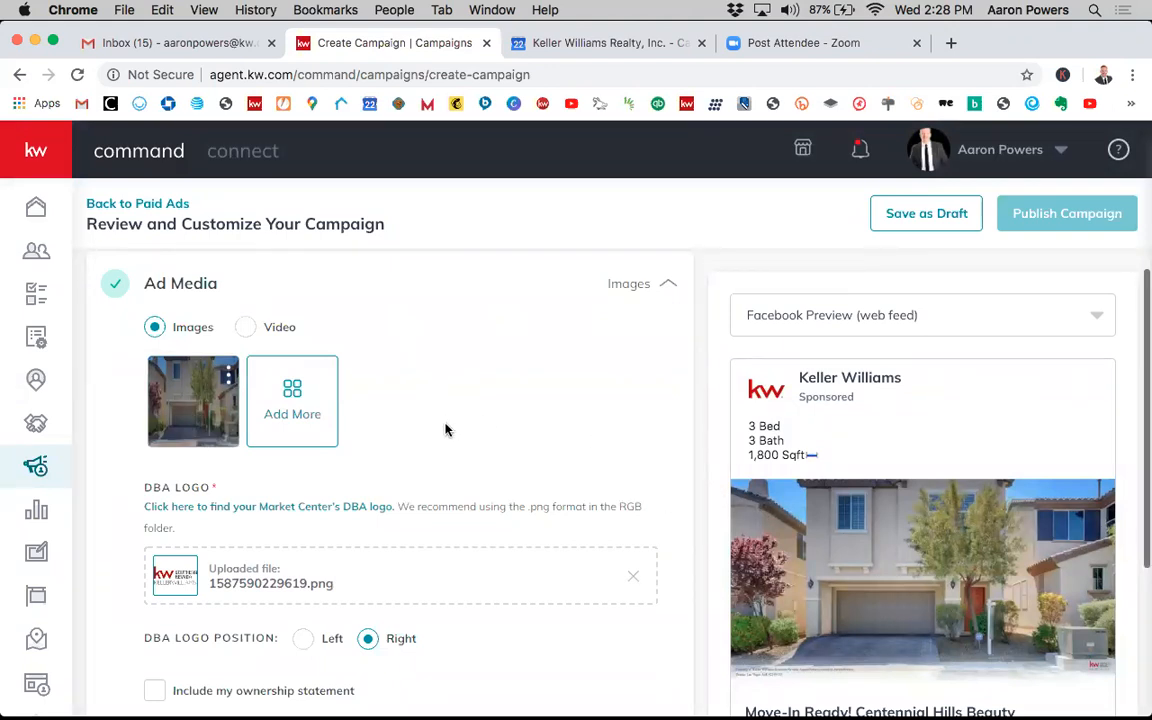
- Try the DBA logo position on the left and on the right to compare the ad preview, keeping it on the right
scroll(445, 424, down, 3)
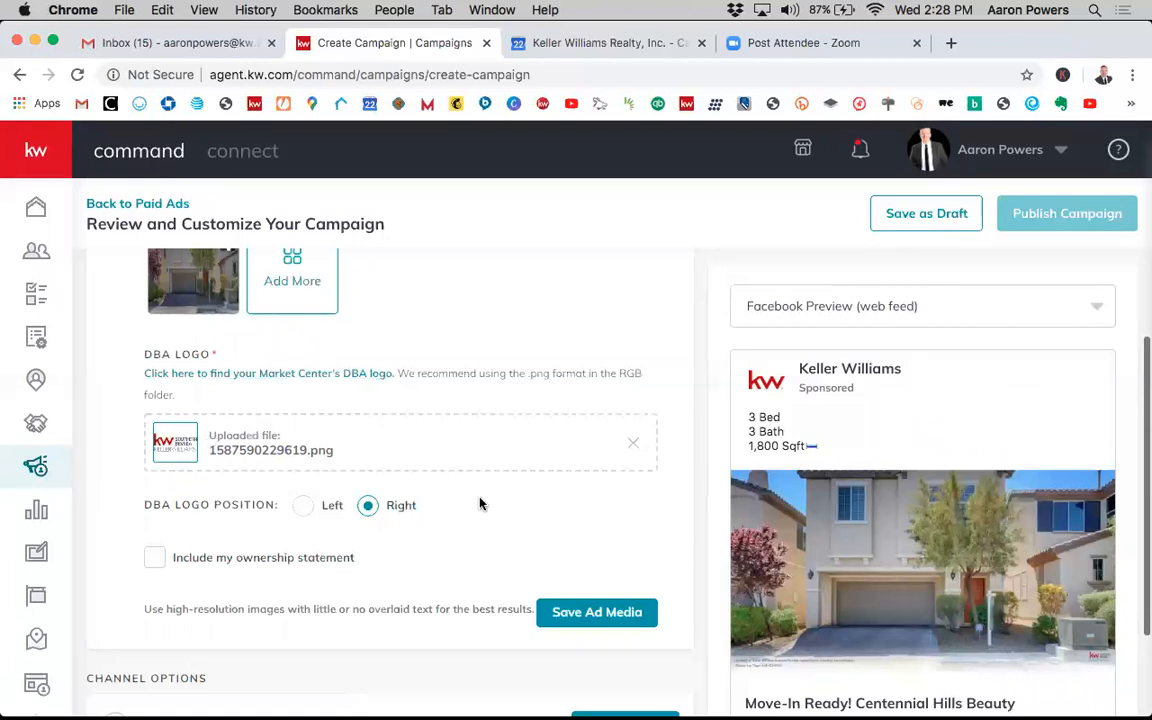
scroll(915, 553, down, 2)
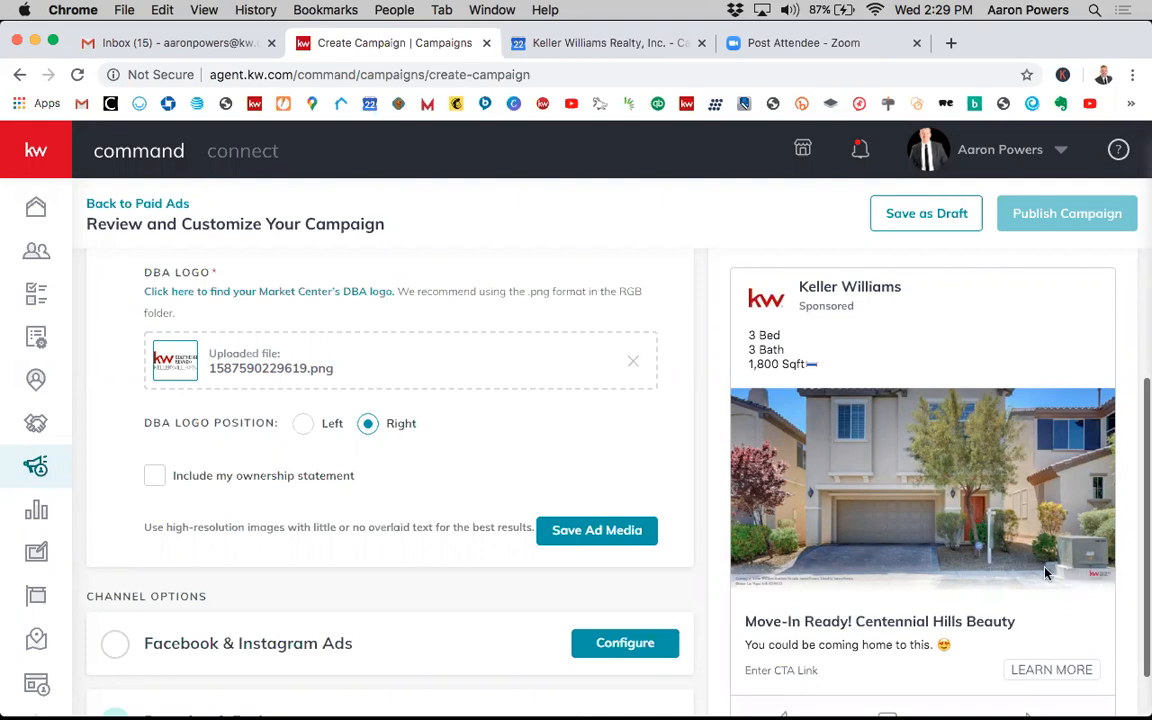
click(303, 425)
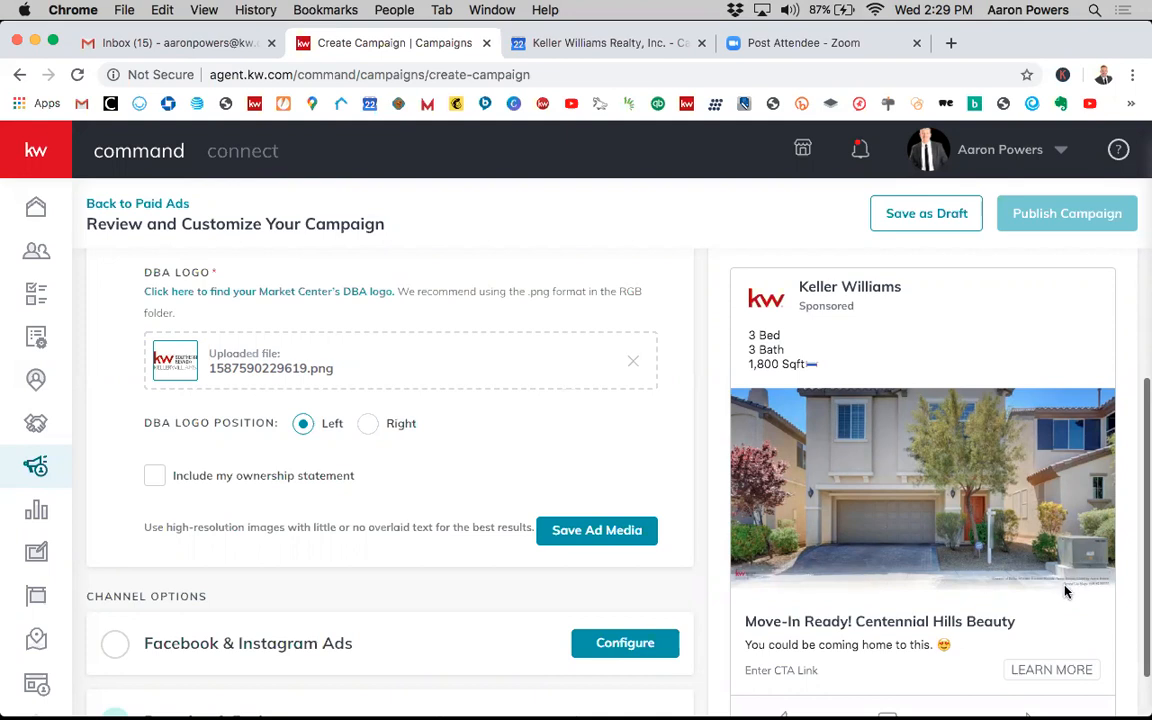
click(369, 424)
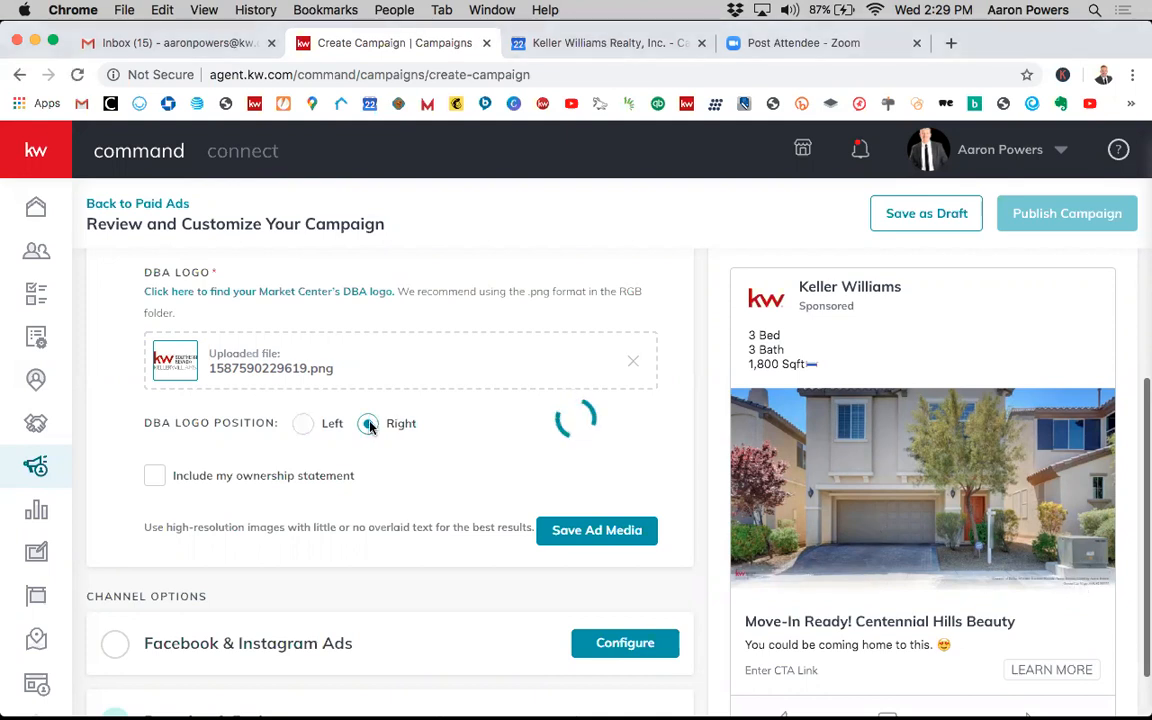
click(306, 425)
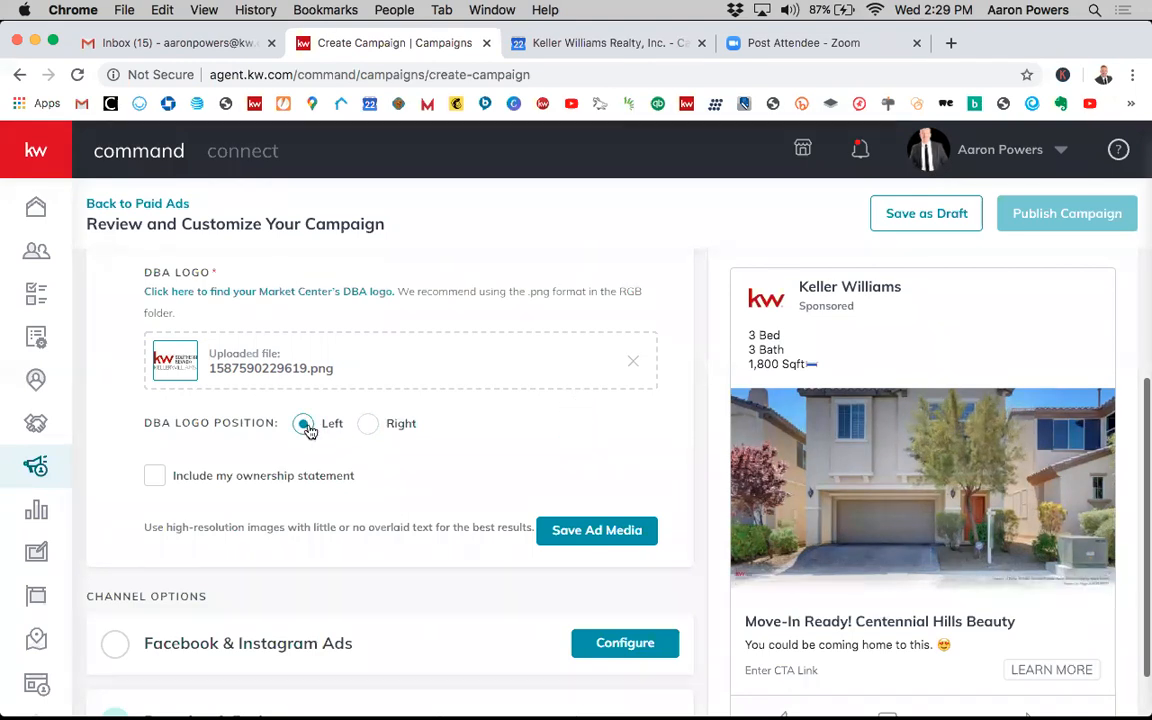
click(370, 425)
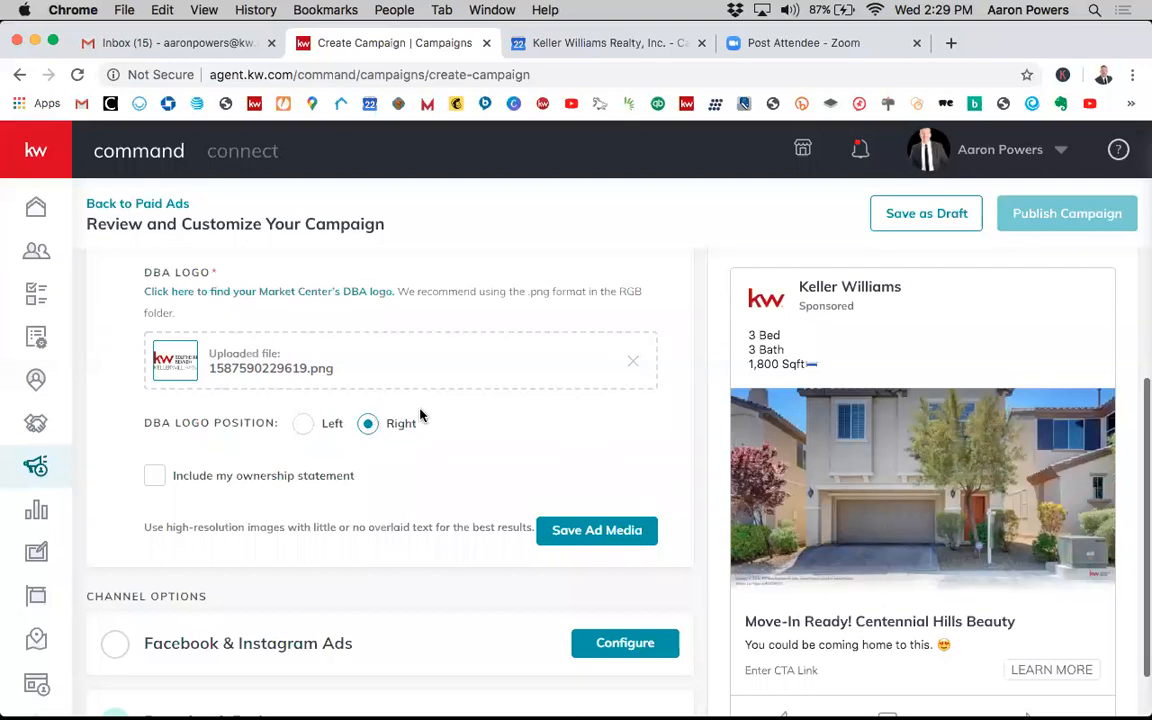
scroll(450, 416, up, 1)
scroll(340, 456, down, 1)
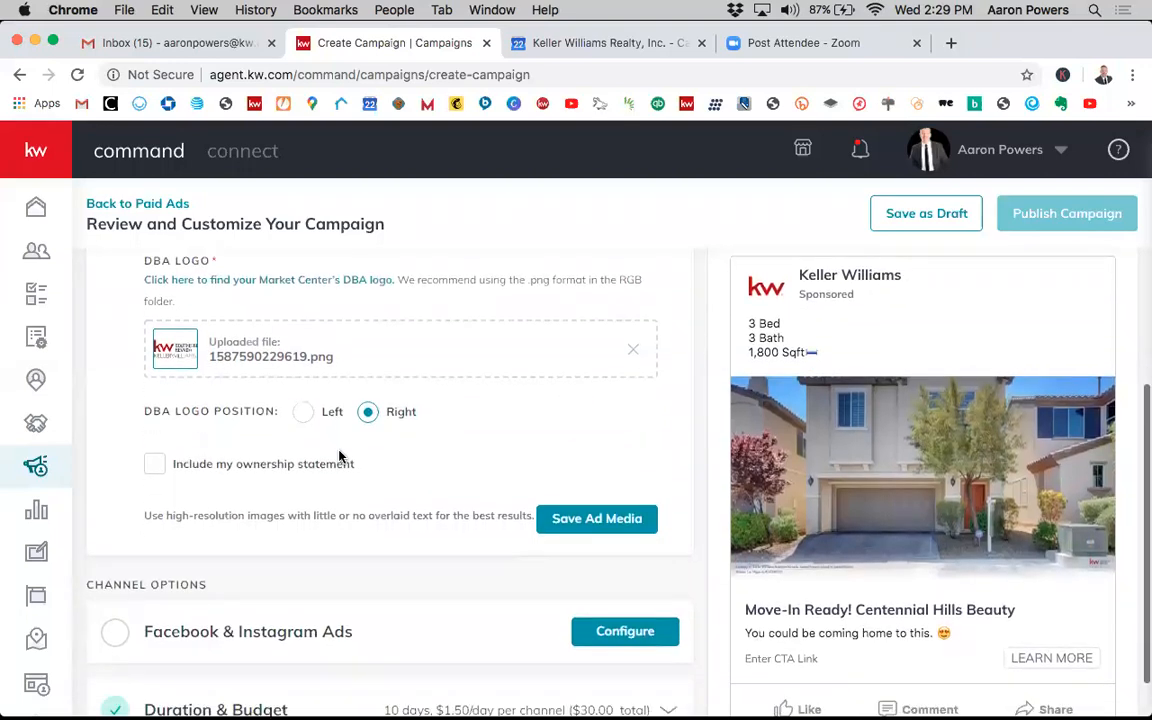
- Include the ownership statement and apply it to the ad media
click(156, 466)
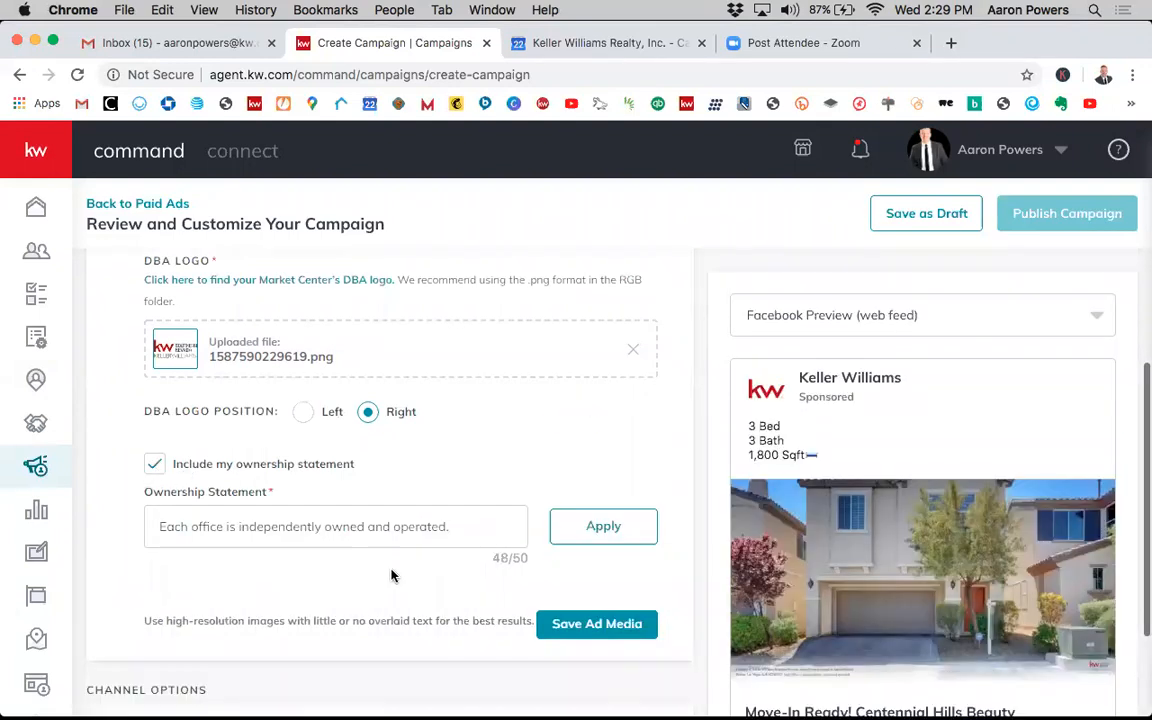
scroll(391, 572, down, 1)
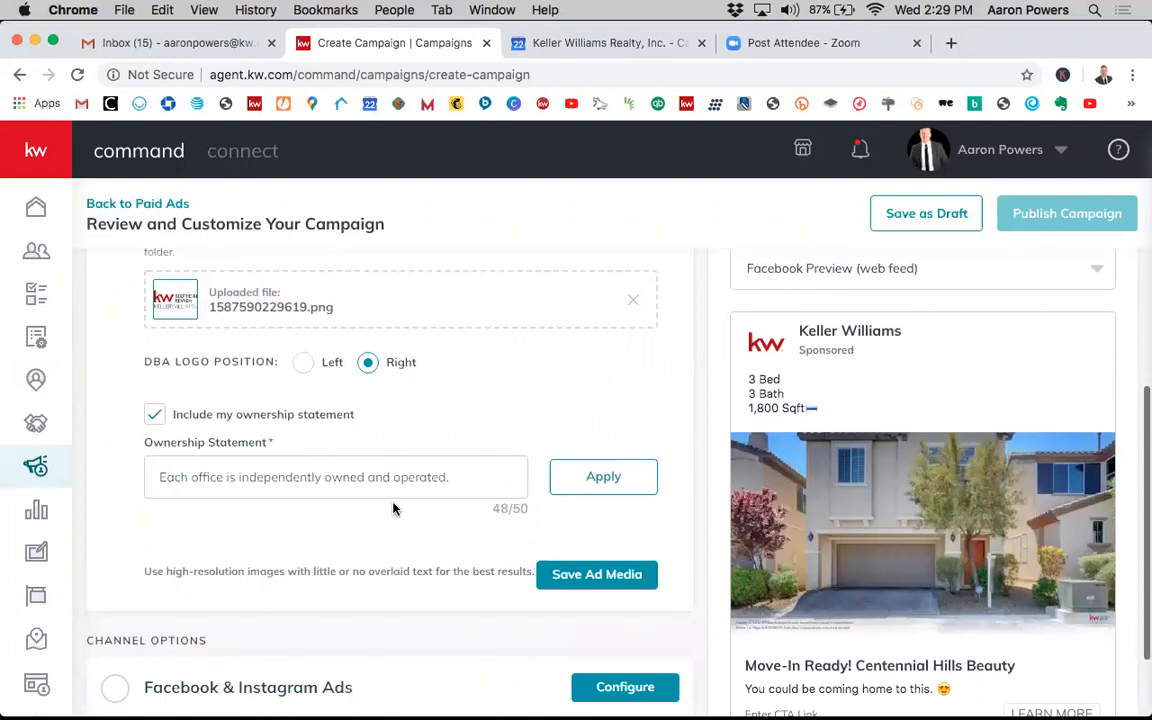
click(595, 480)
- Save the ad media settings
scroll(483, 432, up, 1)
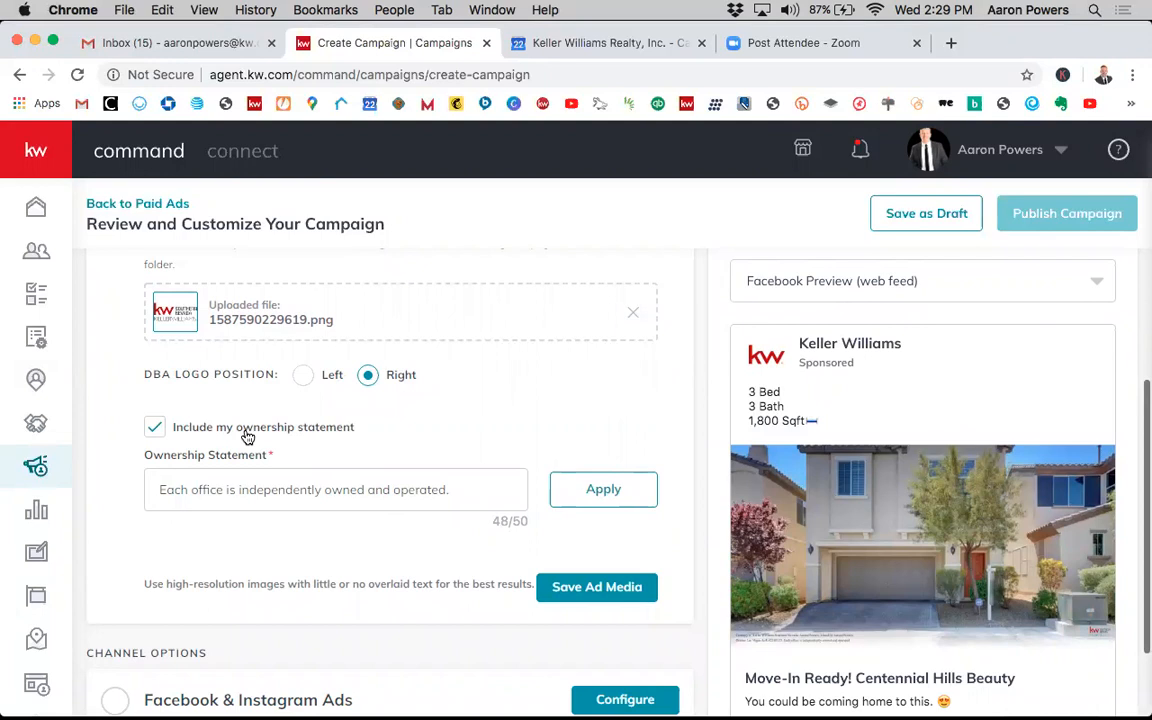
scroll(295, 362, up, 3)
scroll(310, 365, up, 3)
scroll(371, 405, down, 2)
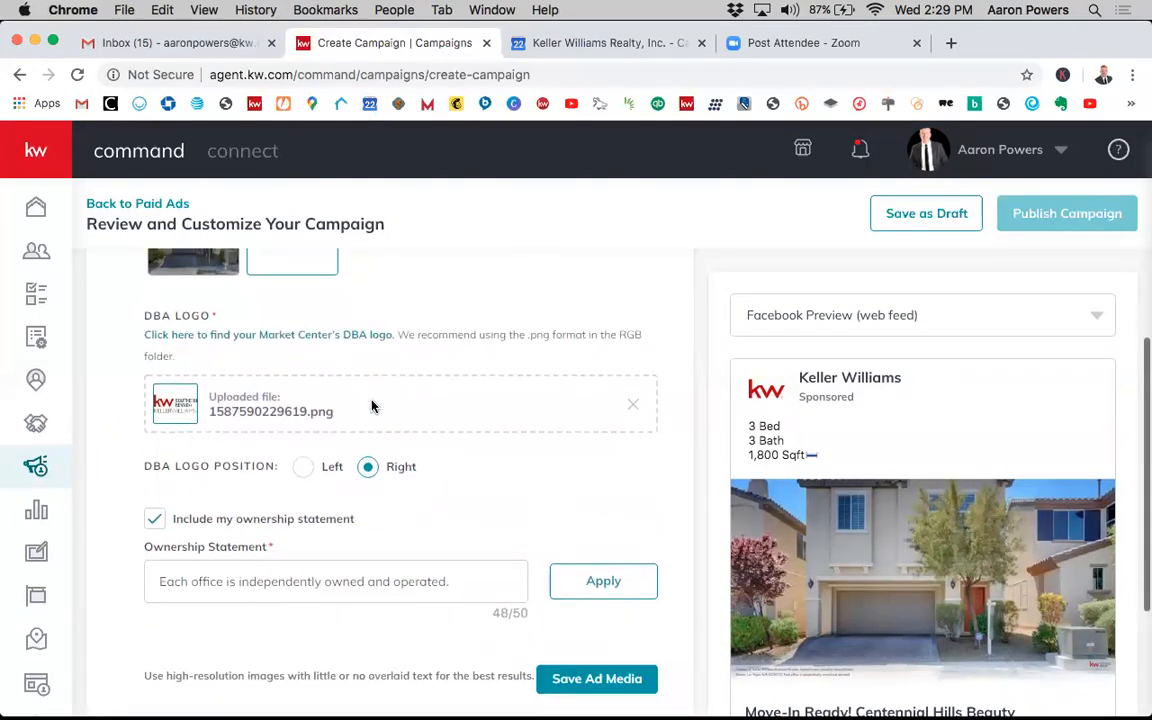
scroll(373, 404, down, 3)
scroll(434, 478, down, 1)
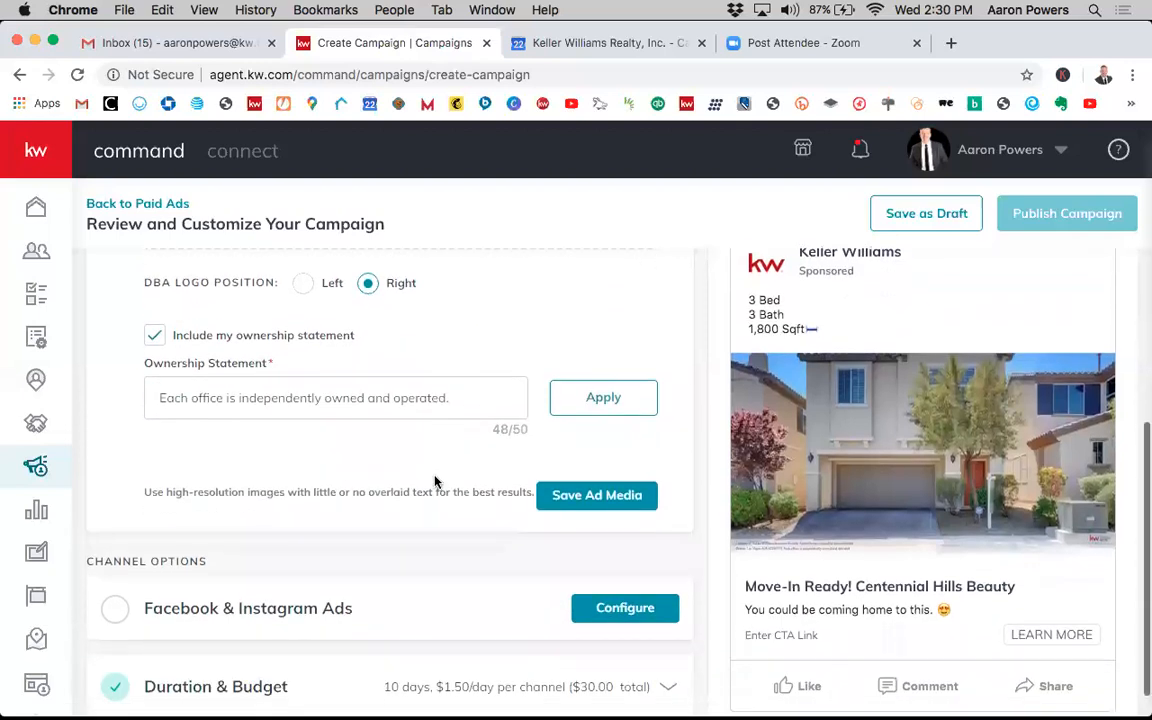
click(567, 487)
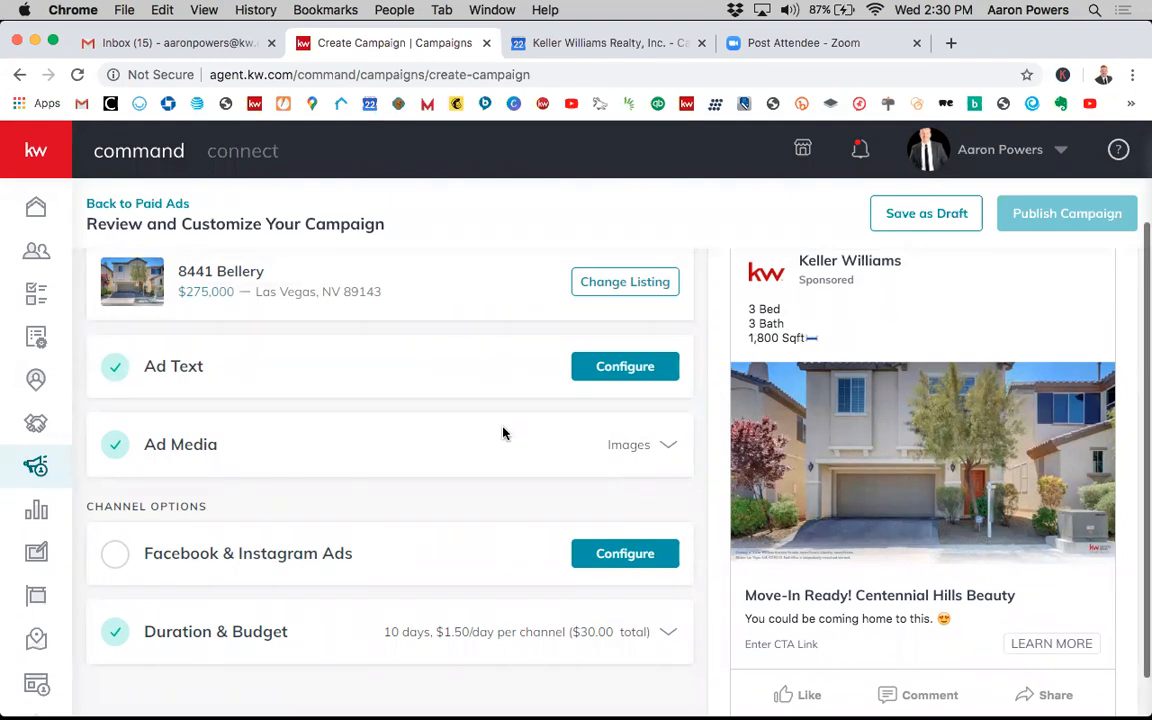
- Open the Facebook & Instagram Ads configuration and select the agent's own account
scroll(300, 474, down, 1)
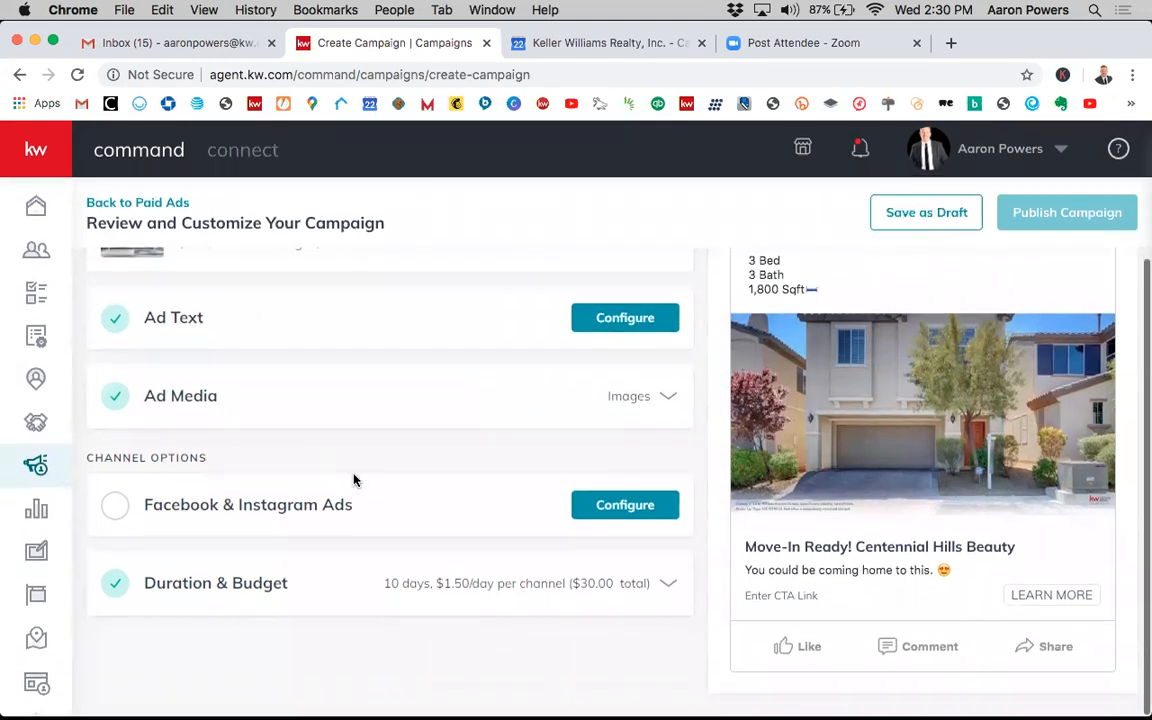
click(604, 504)
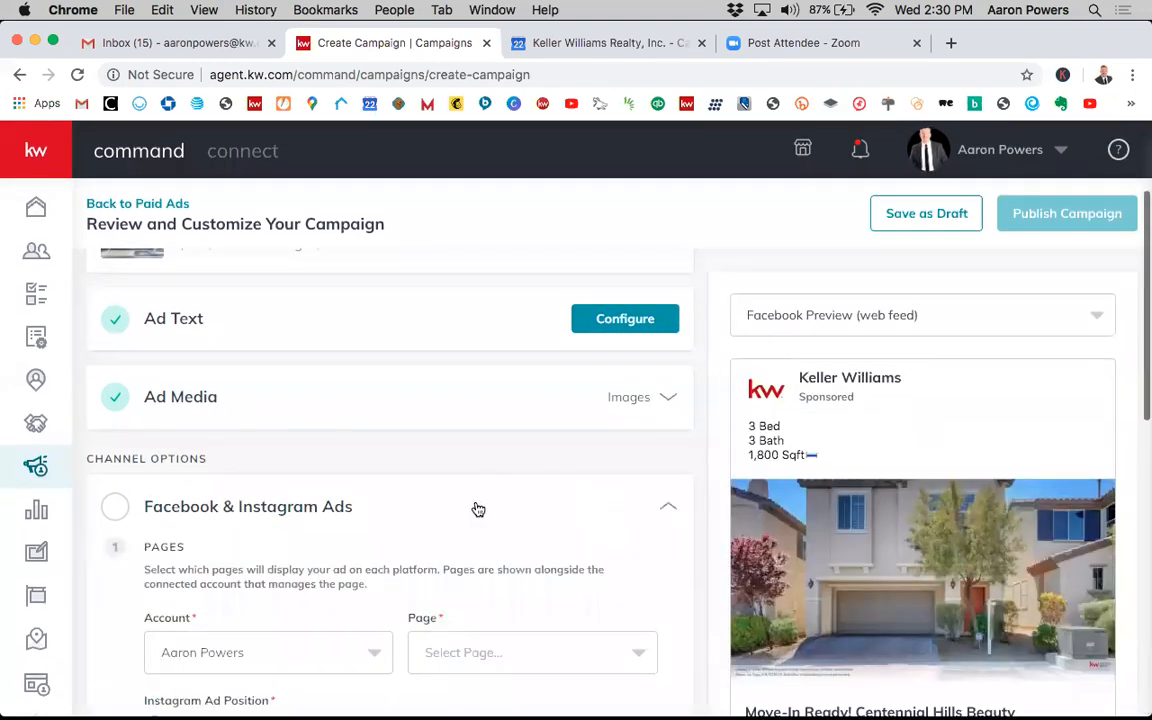
scroll(476, 506, down, 5)
scroll(375, 432, up, 1)
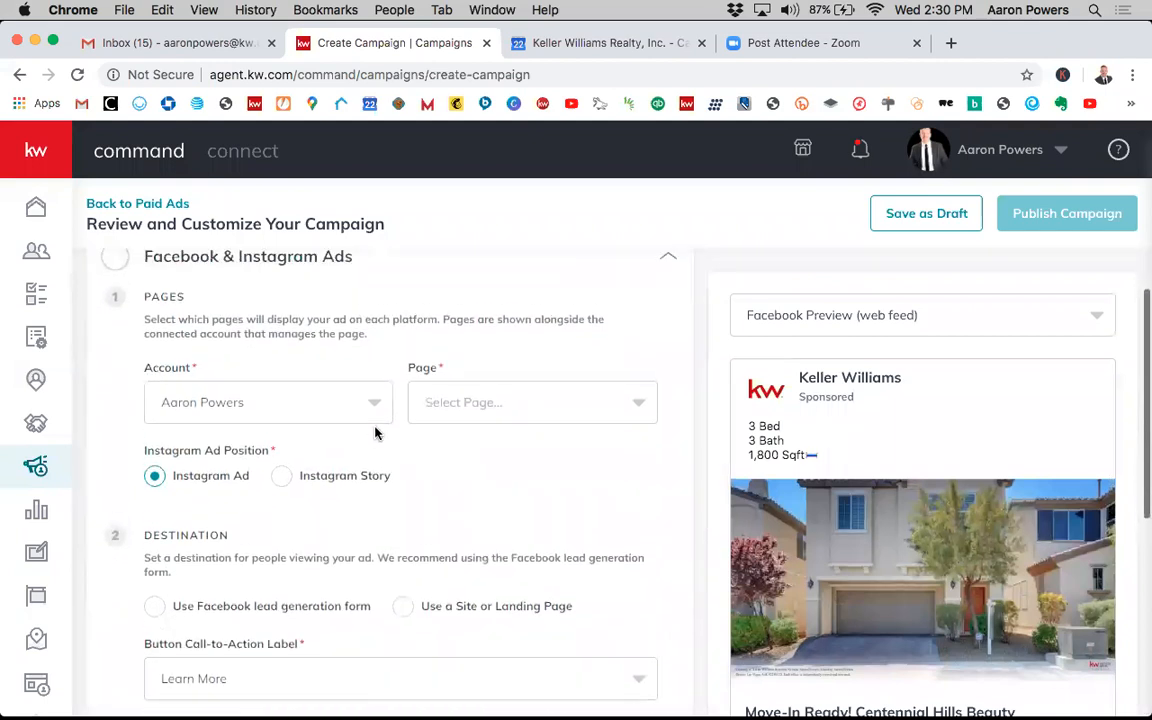
click(360, 409)
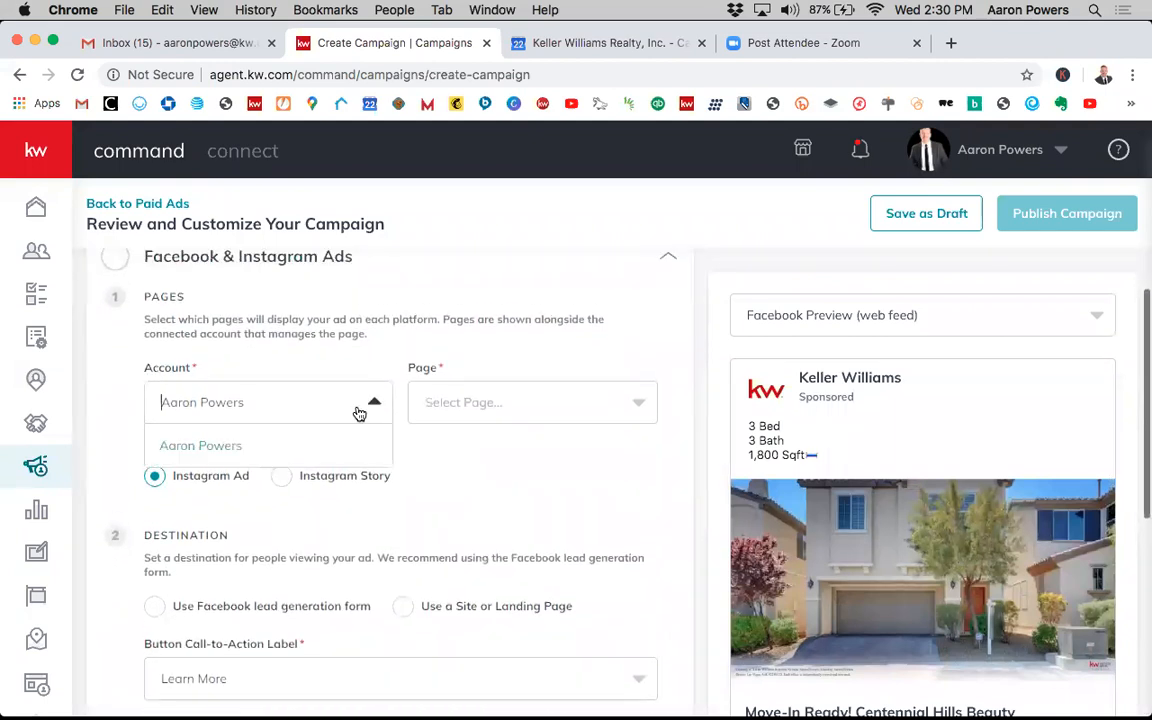
click(290, 450)
- Select Powers Real Estate - Keller Williams Southern Nevada as the page for the ad
click(491, 402)
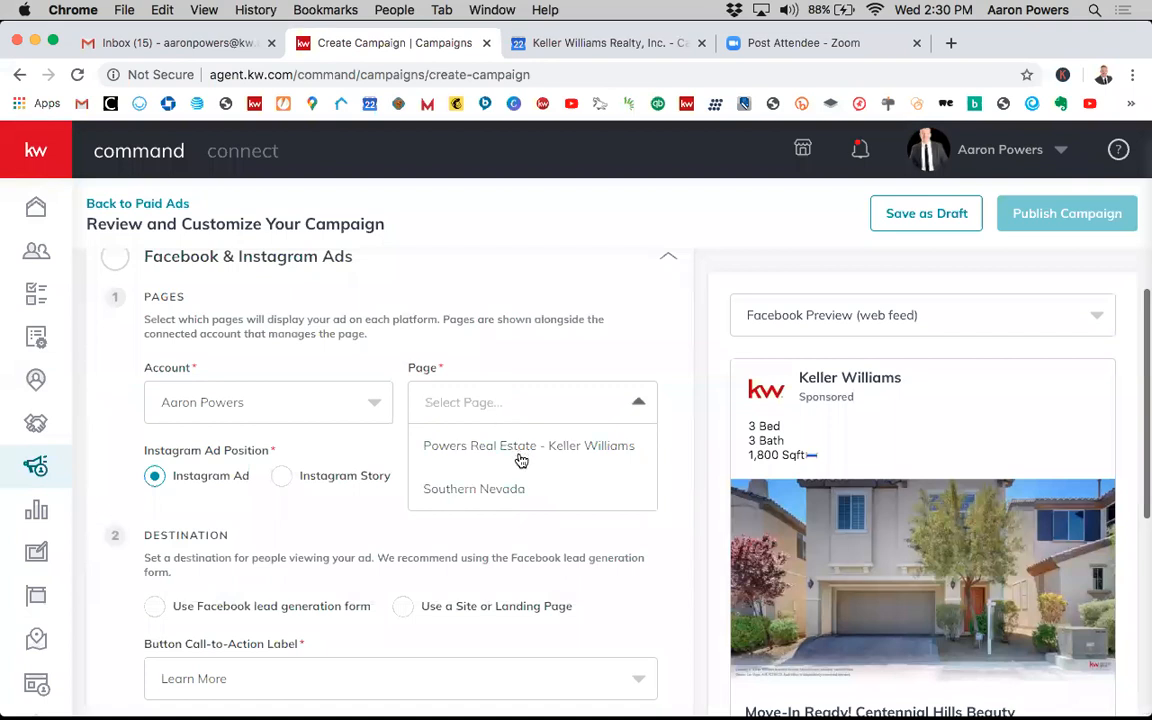
click(456, 396)
click(634, 408)
click(469, 488)
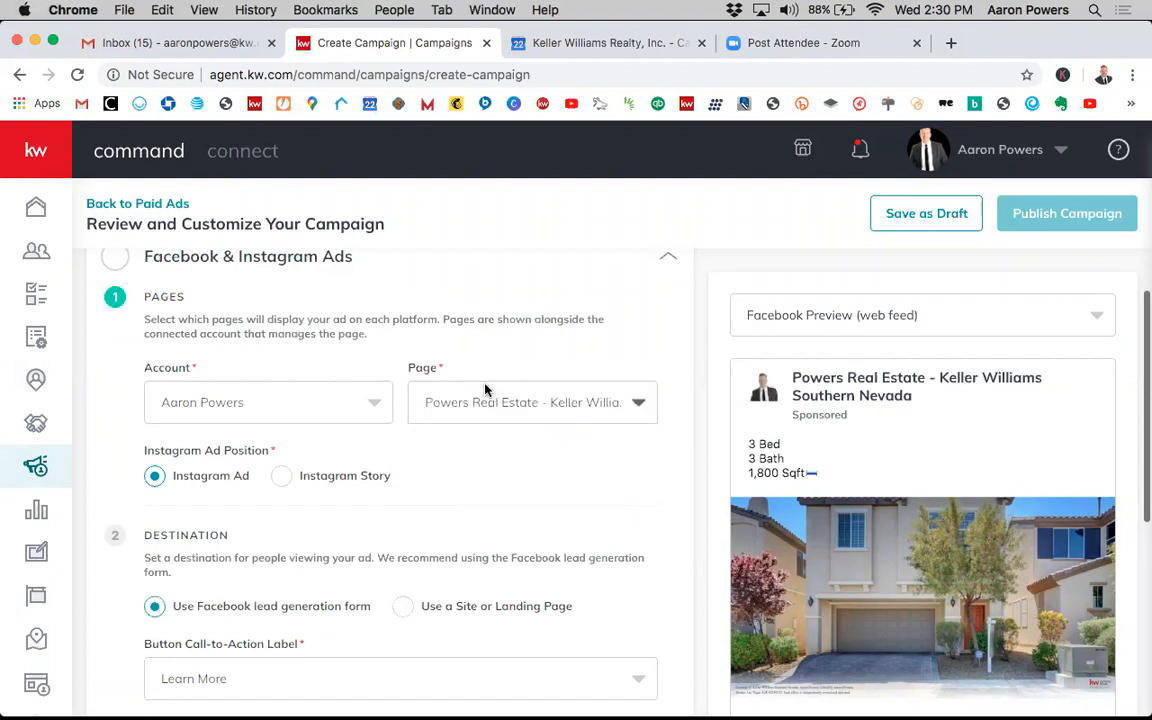
scroll(449, 523, down, 1)
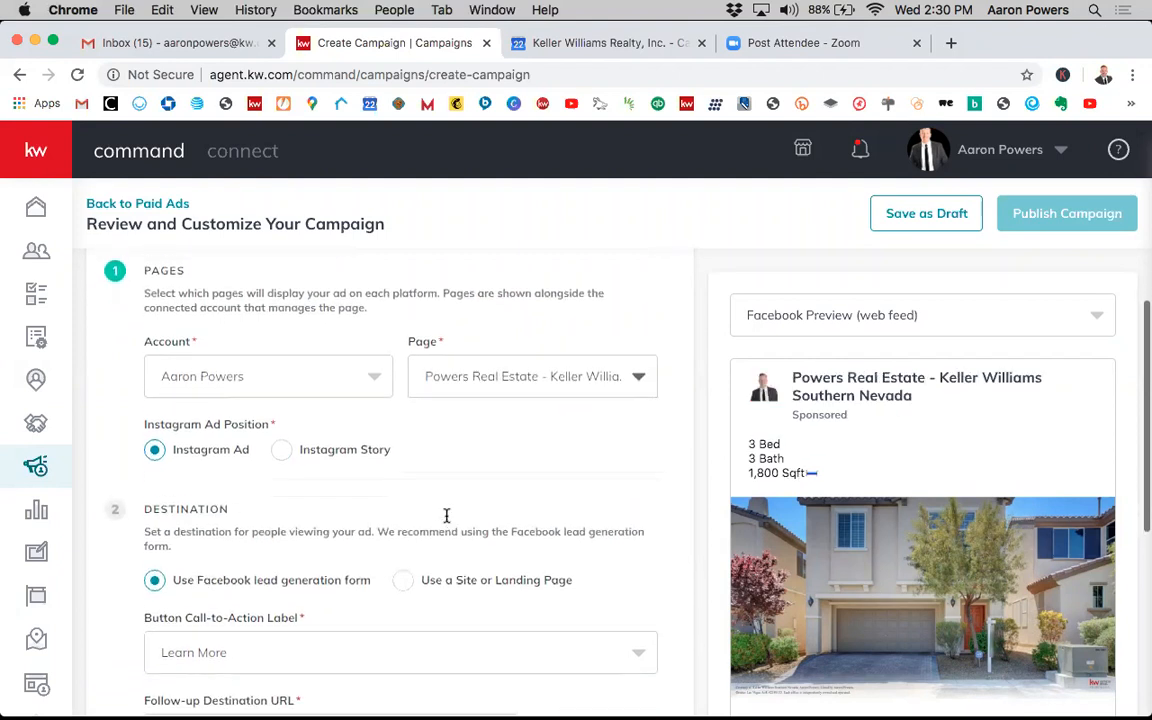
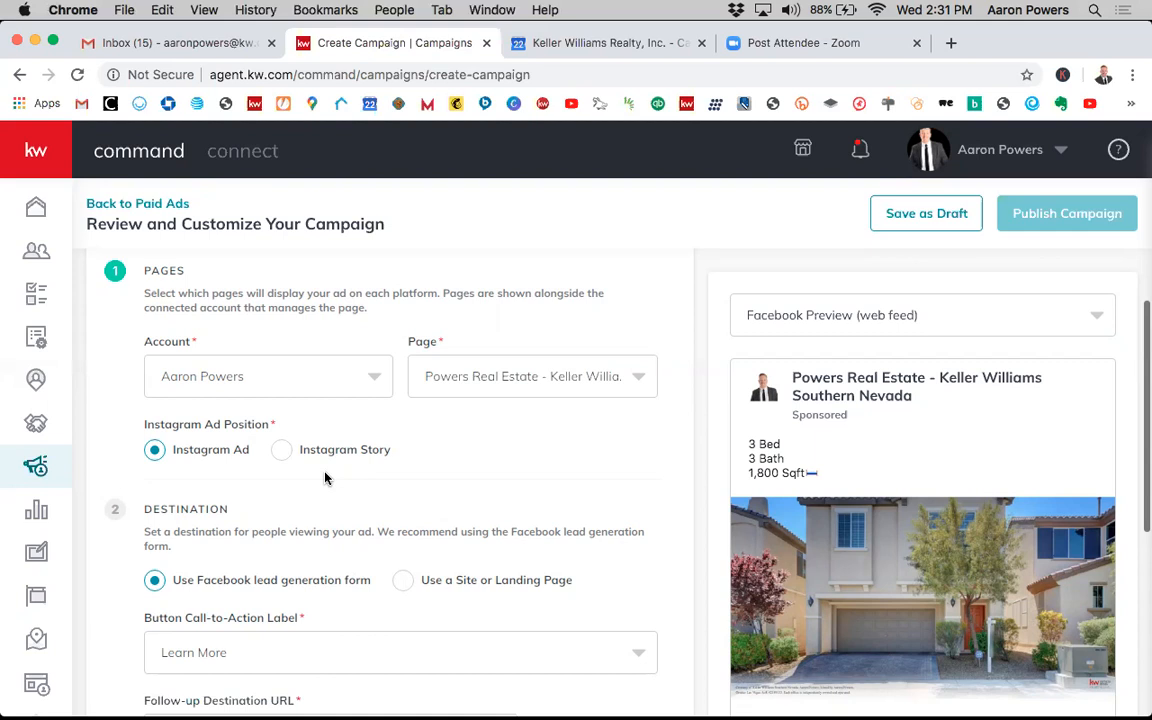
- Switch the ad preview to Instagram Ad
scroll(945, 460, down, 2)
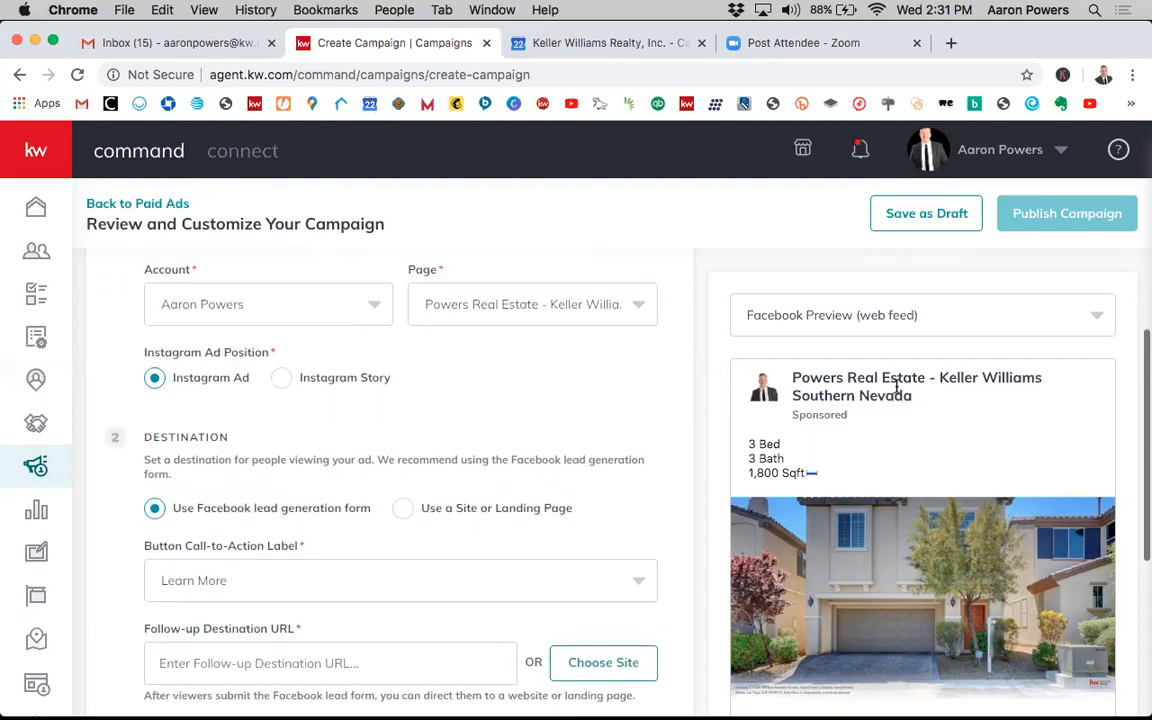
click(905, 316)
click(813, 446)
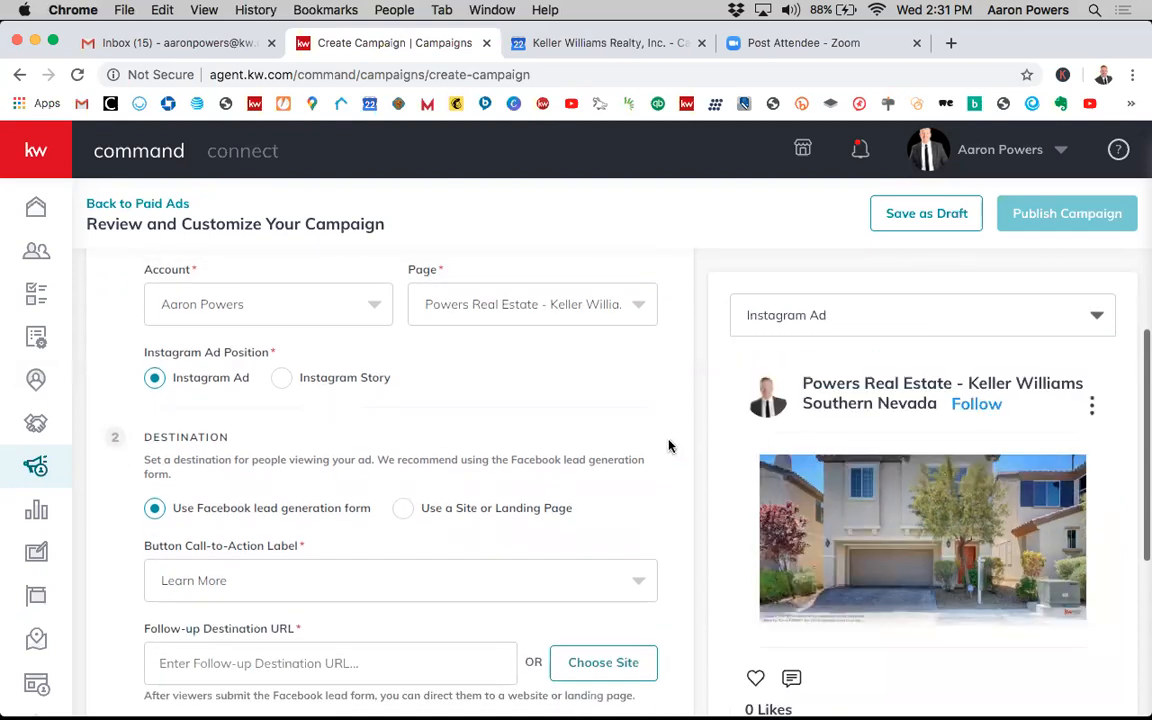
- Review the destination and ad targeting settings alongside the Instagram Ad preview
scroll(614, 483, down, 6)
scroll(617, 489, down, 2)
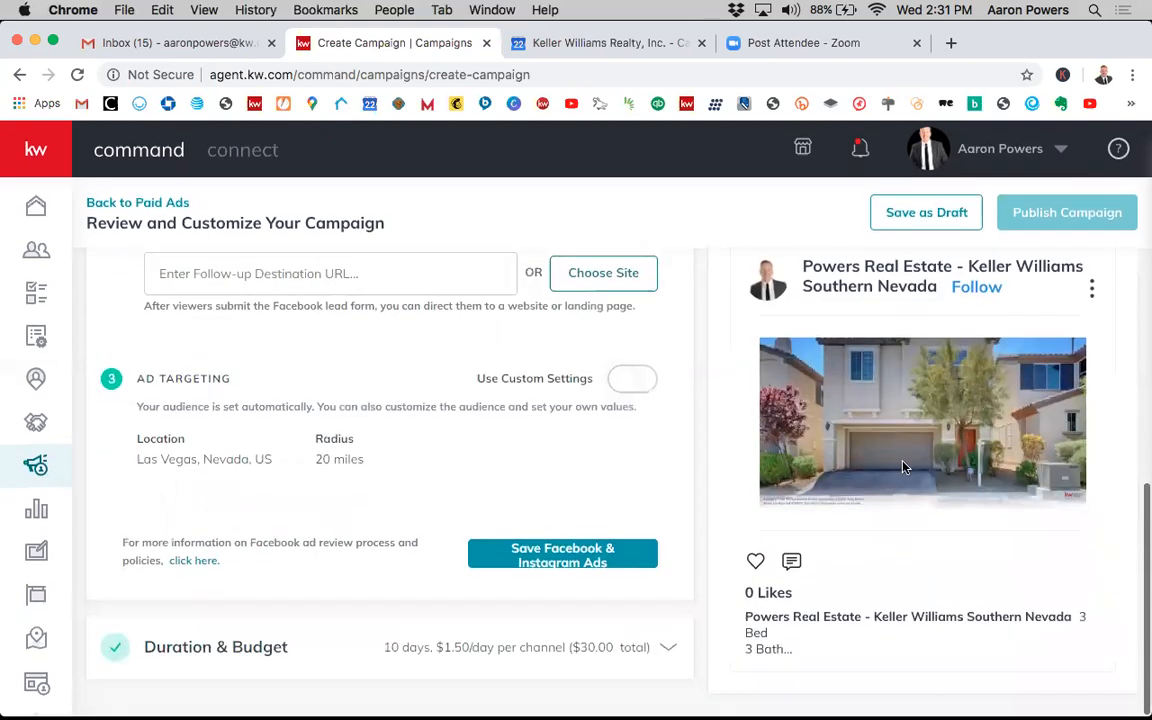
scroll(903, 467, up, 1)
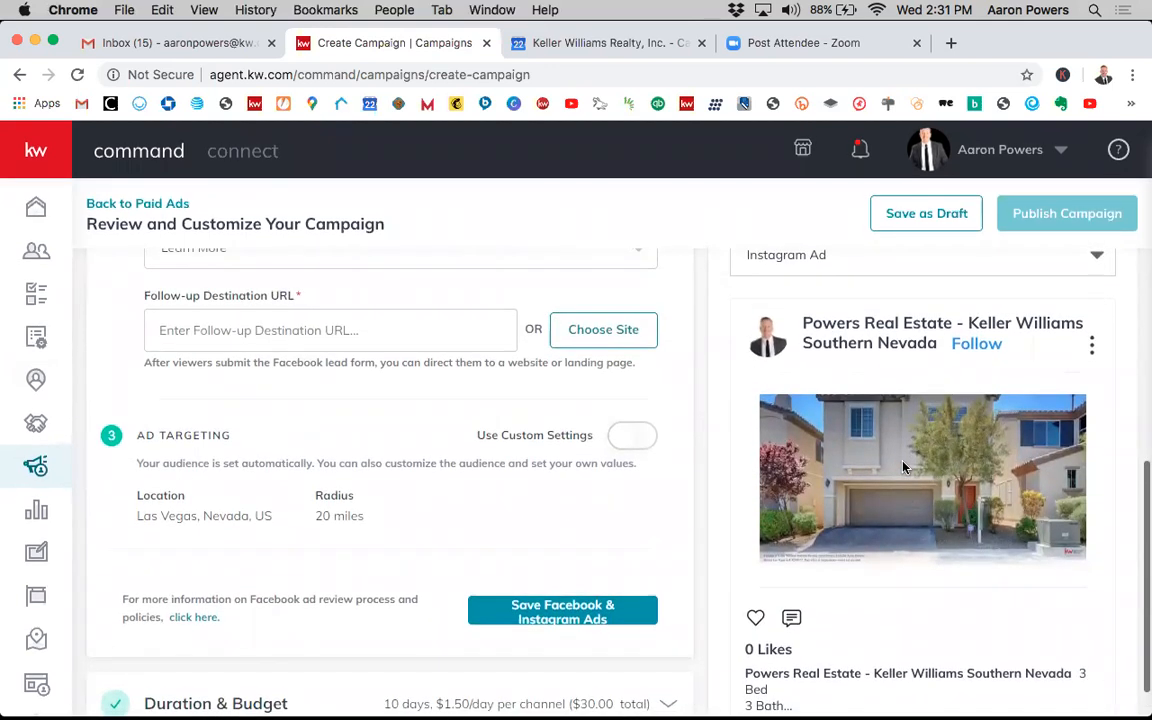
scroll(903, 467, down, 2)
scroll(924, 427, up, 1)
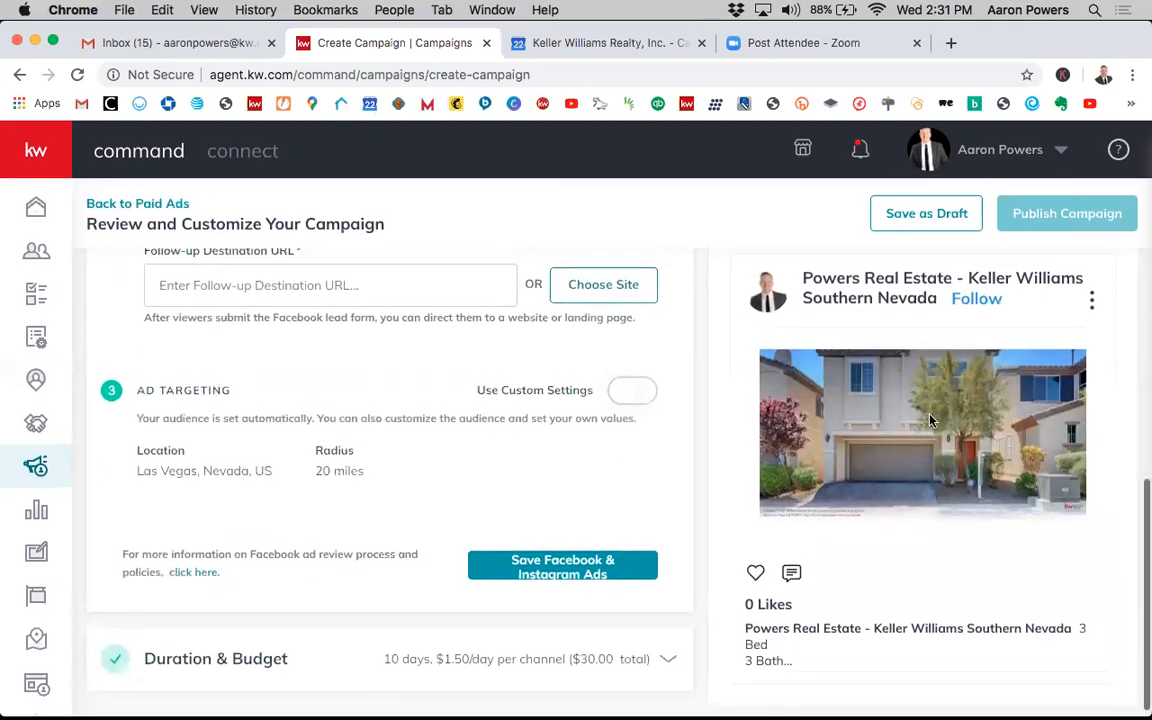
scroll(935, 430, down, 1)
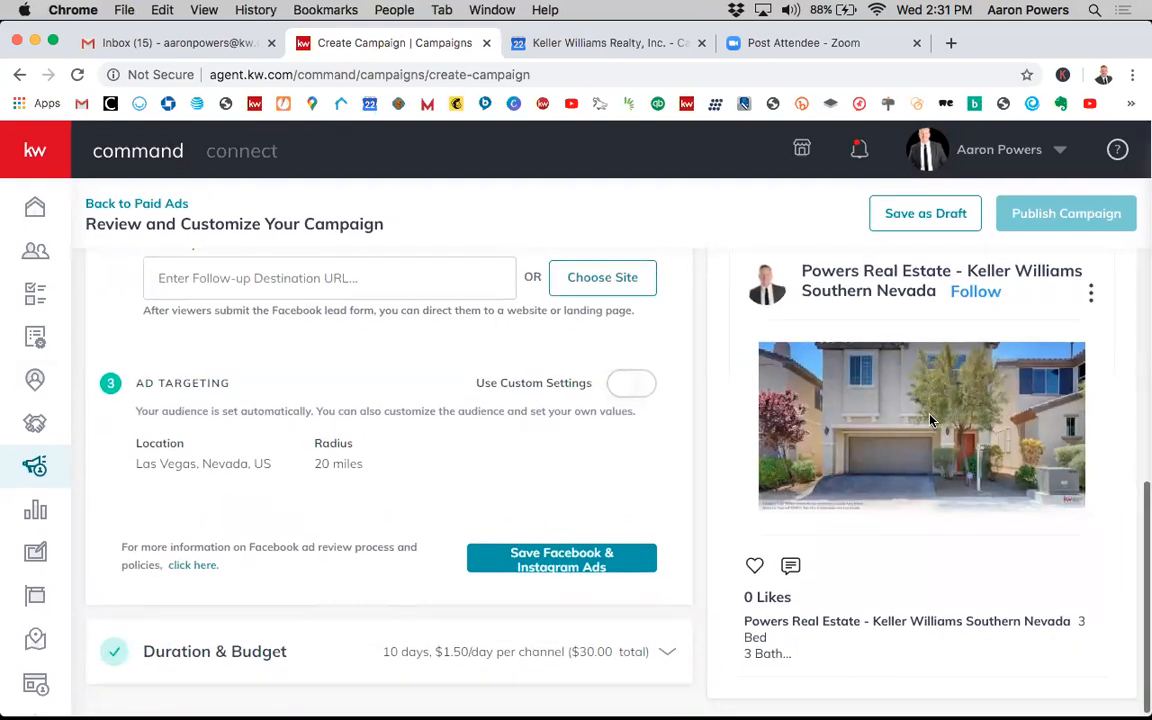
scroll(962, 472, up, 1)
scroll(958, 477, down, 1)
scroll(915, 452, up, 4)
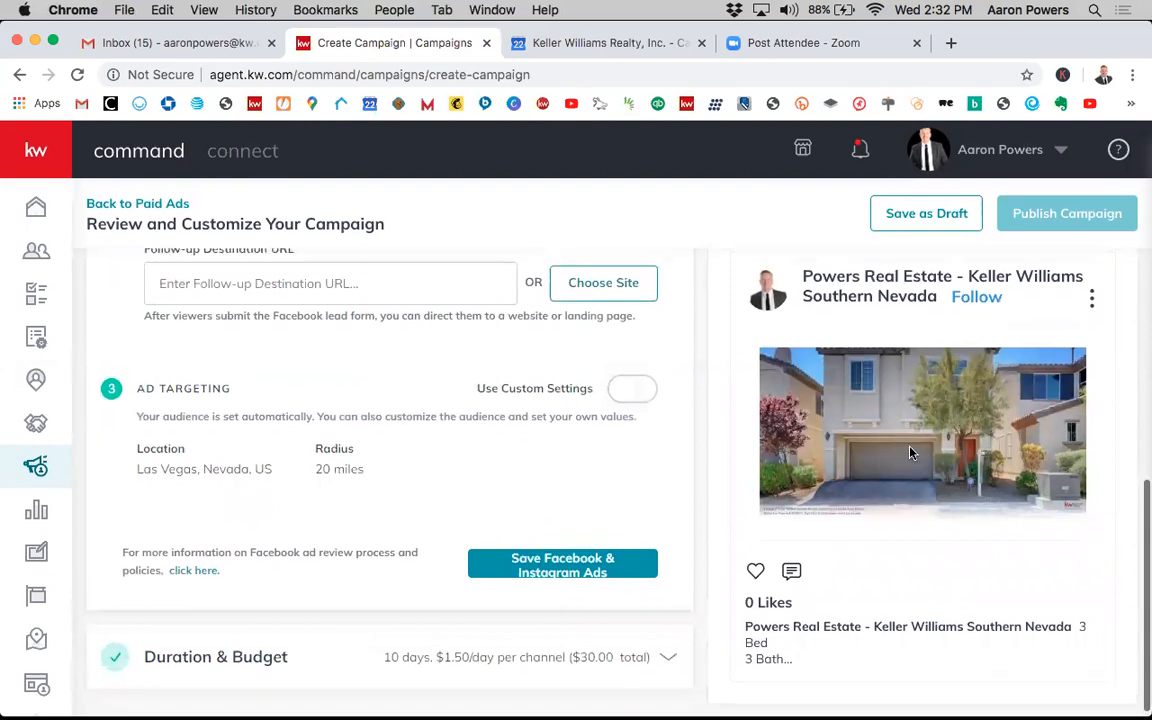
scroll(910, 453, down, 3)
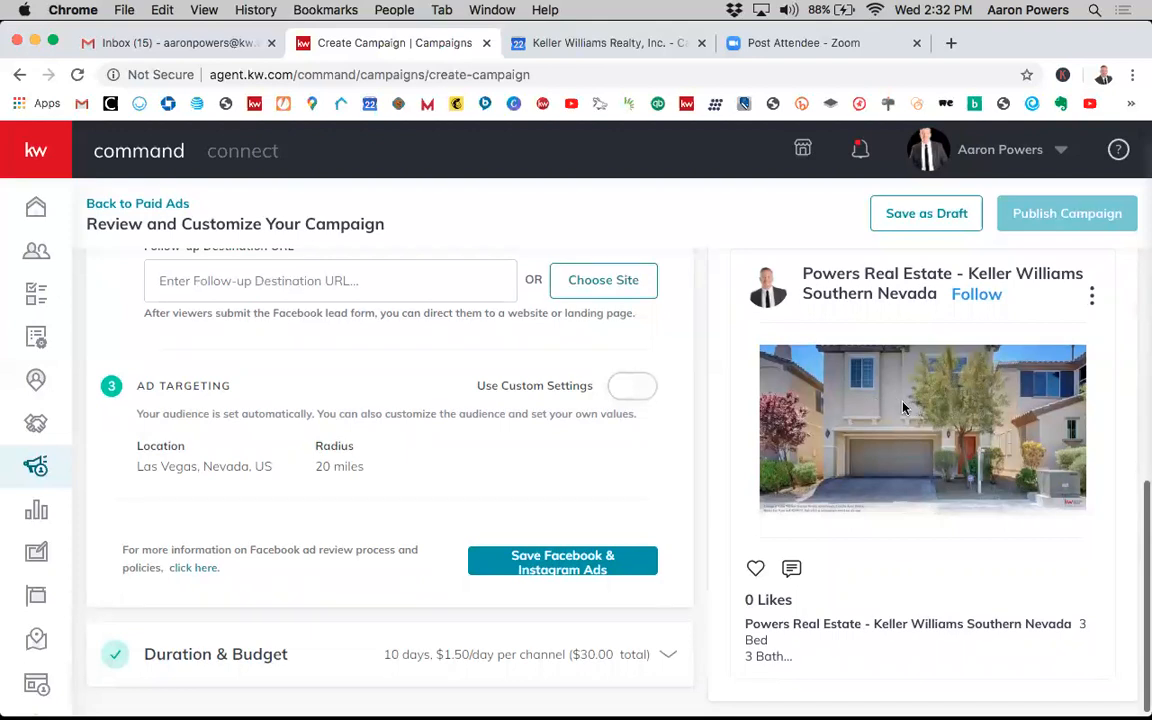
scroll(903, 407, up, 4)
scroll(920, 431, down, 2)
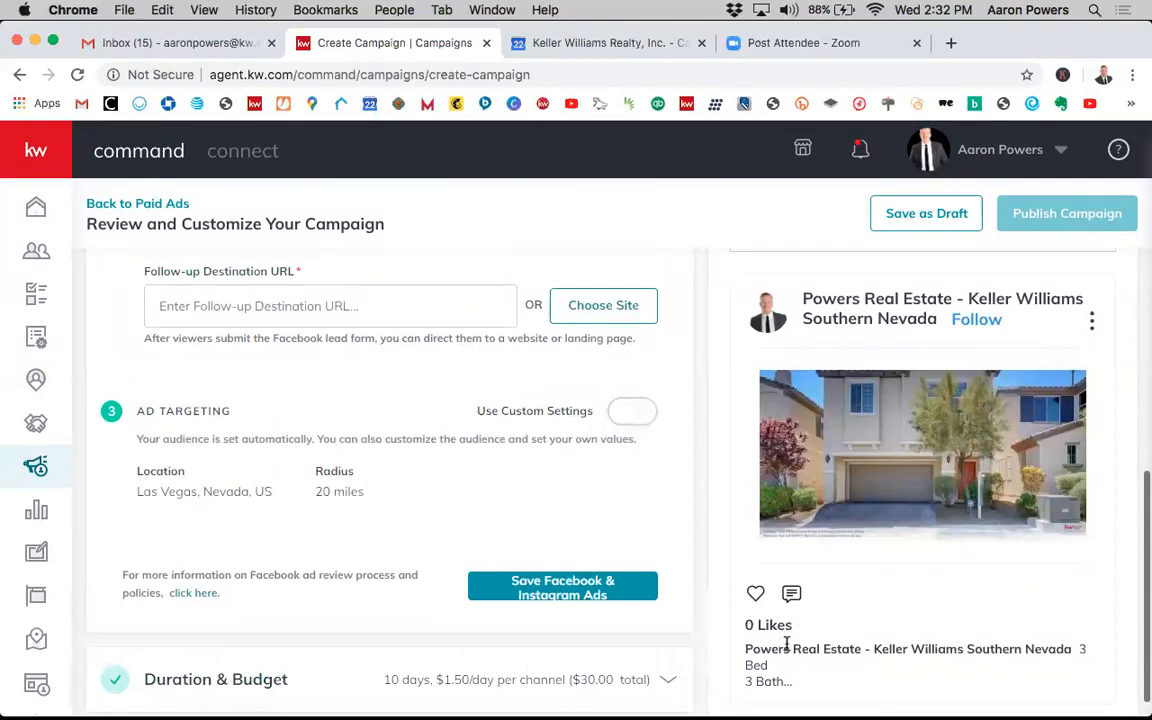
scroll(787, 645, down, 2)
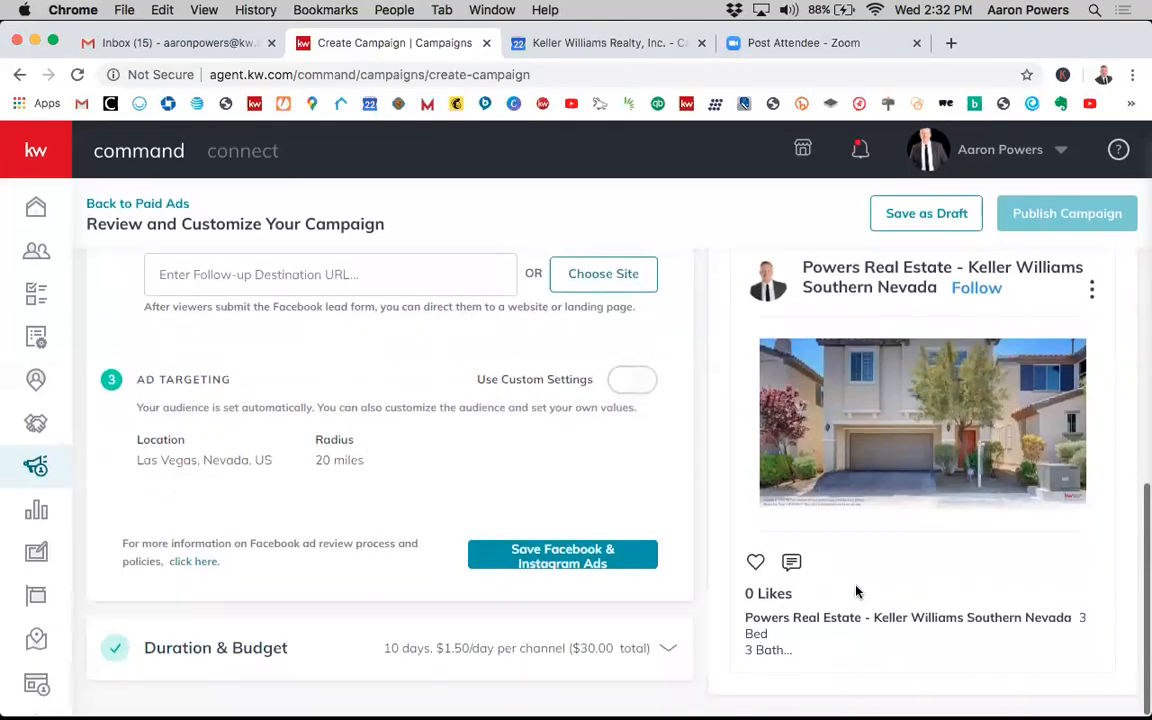
scroll(856, 592, up, 8)
- Preview the ad as an Instagram Story, then return to the Instagram Ad preview
click(755, 318)
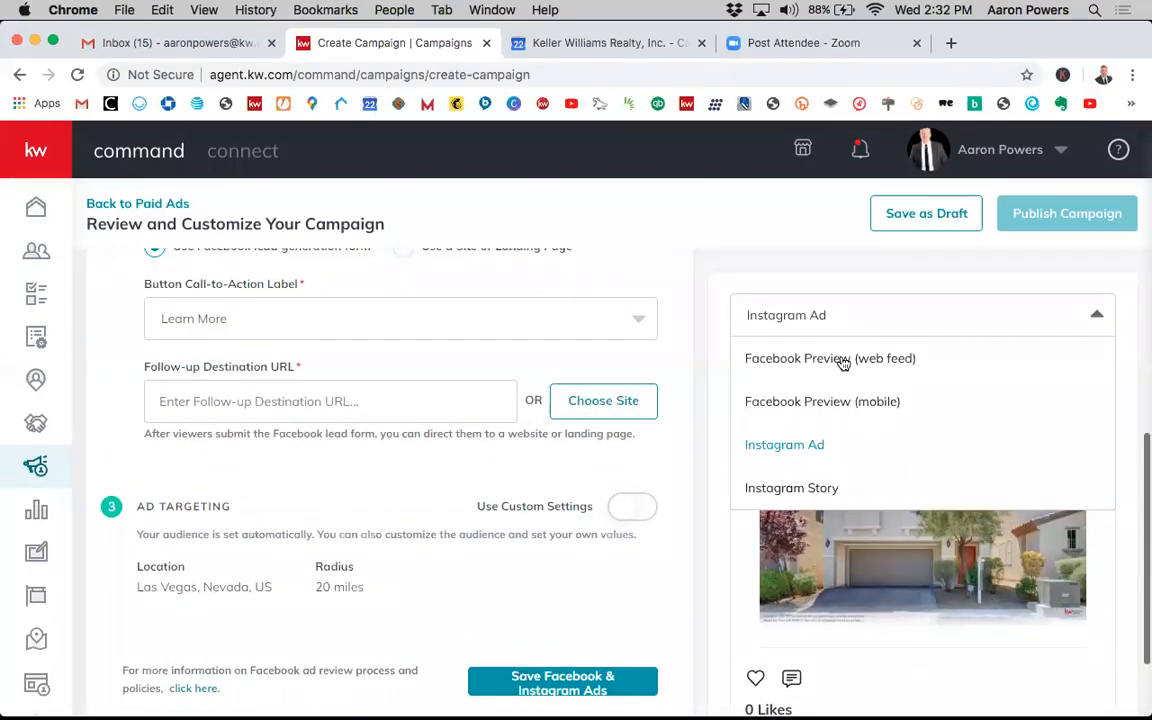
click(820, 490)
scroll(957, 506, down, 3)
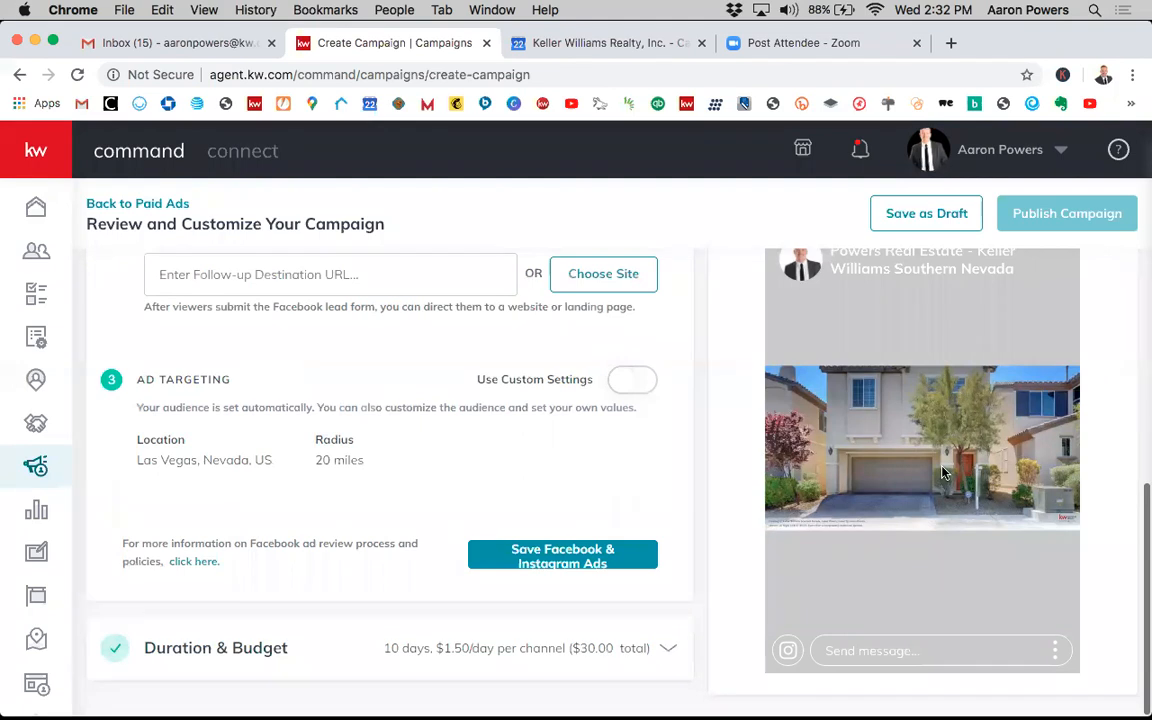
scroll(944, 450, up, 1)
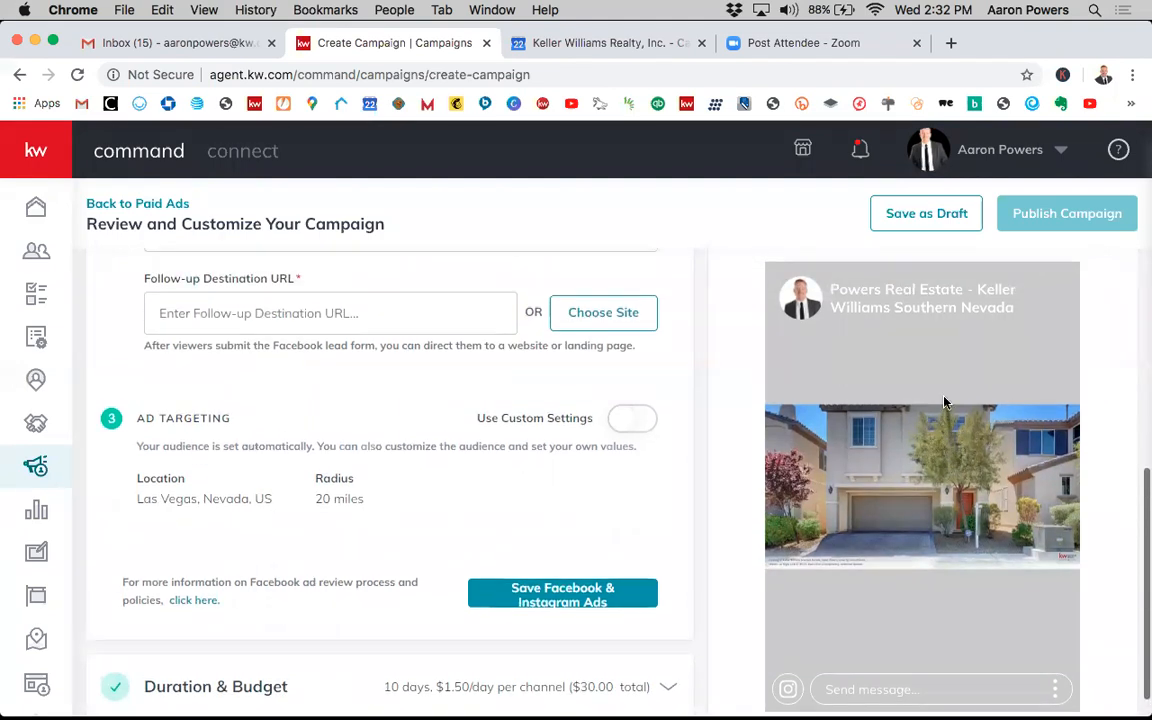
scroll(944, 402, up, 3)
click(877, 329)
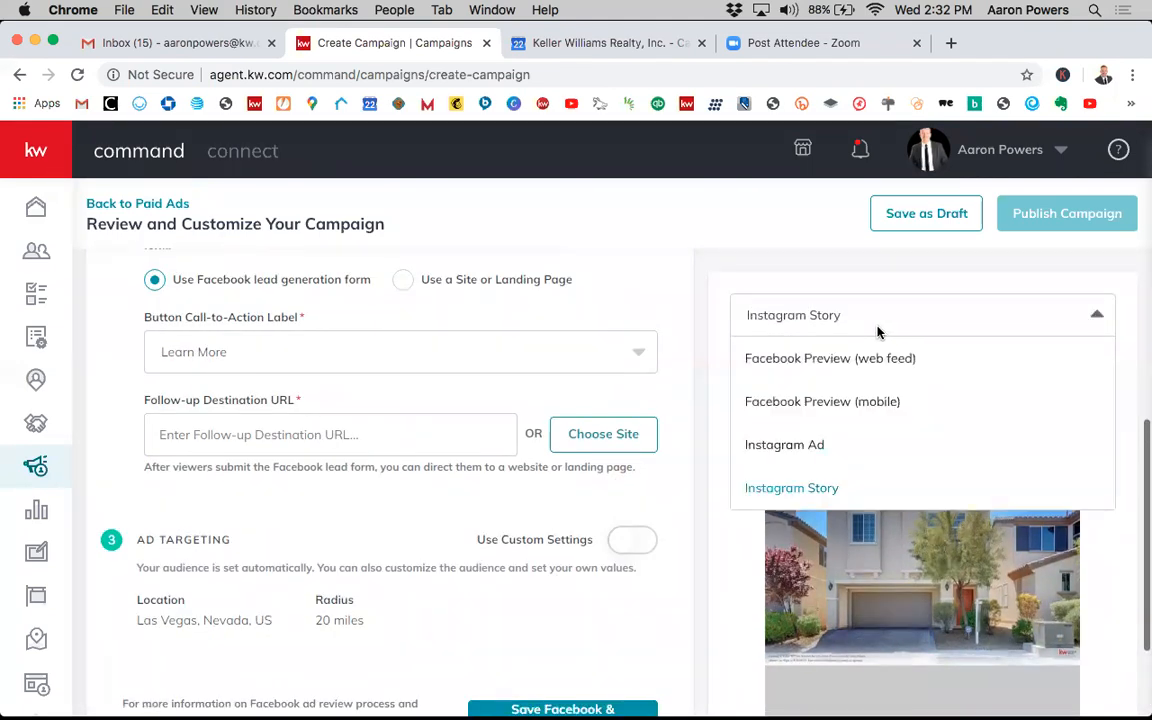
click(815, 440)
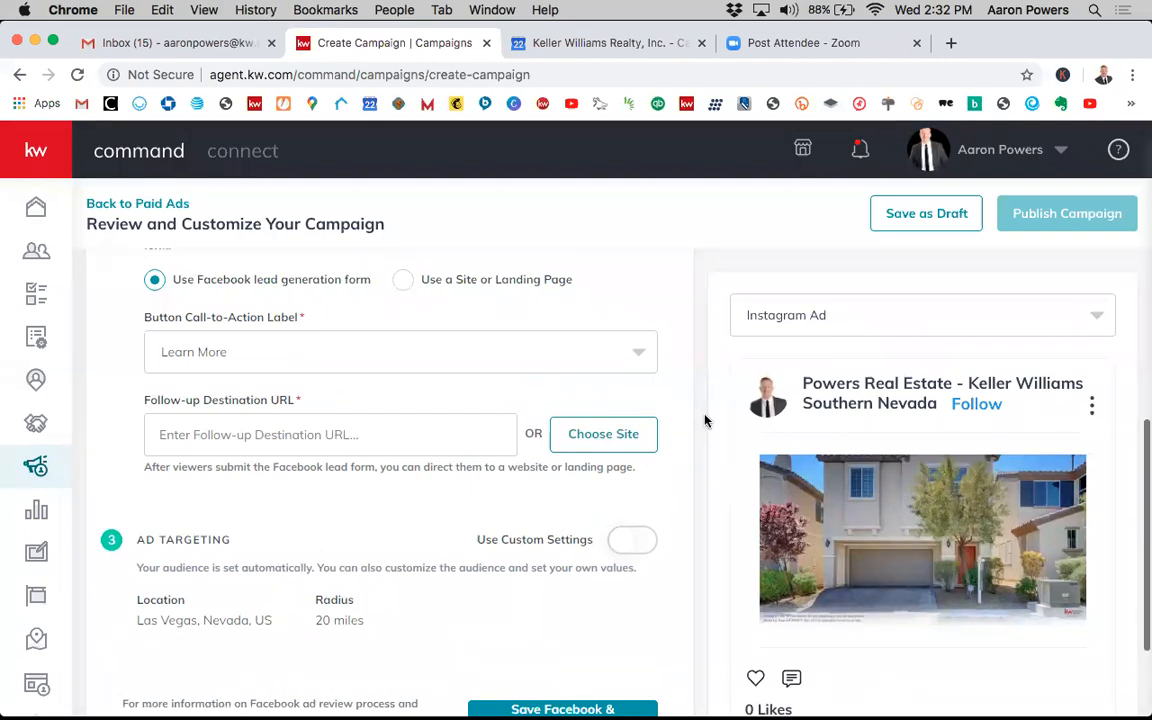
- Try the Instagram Story ad position before returning to the Instagram Ad position
scroll(676, 405, up, 1)
scroll(676, 405, up, 6)
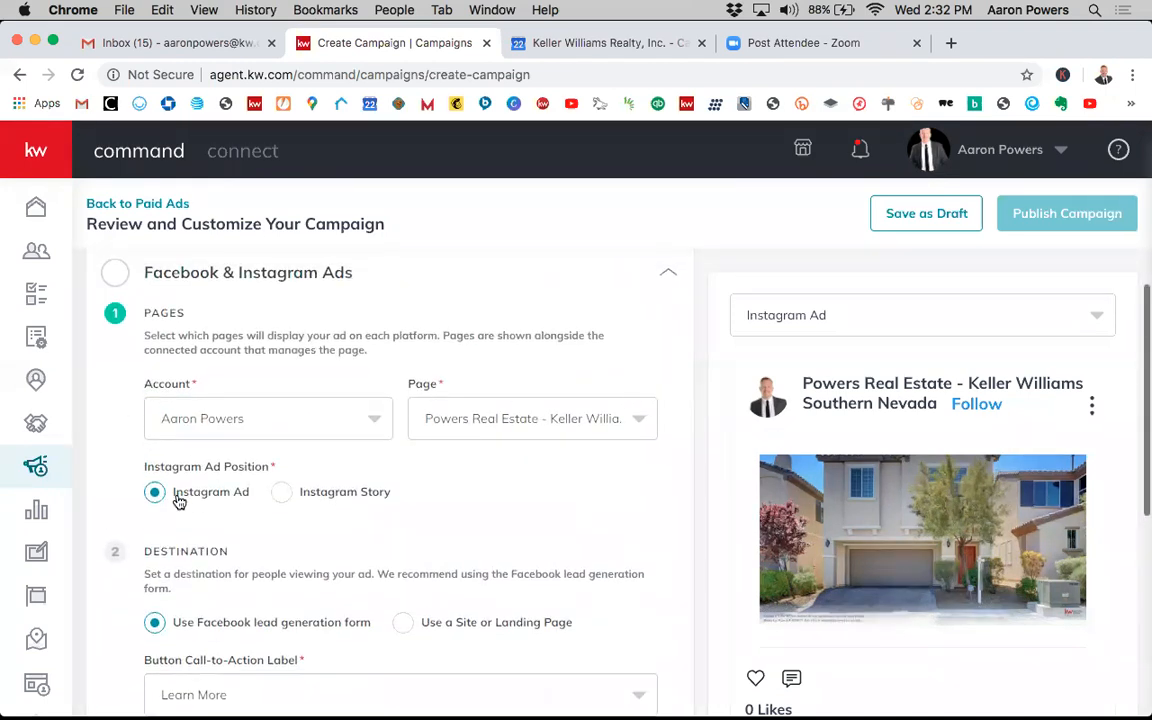
scroll(400, 500, down, 2)
click(281, 443)
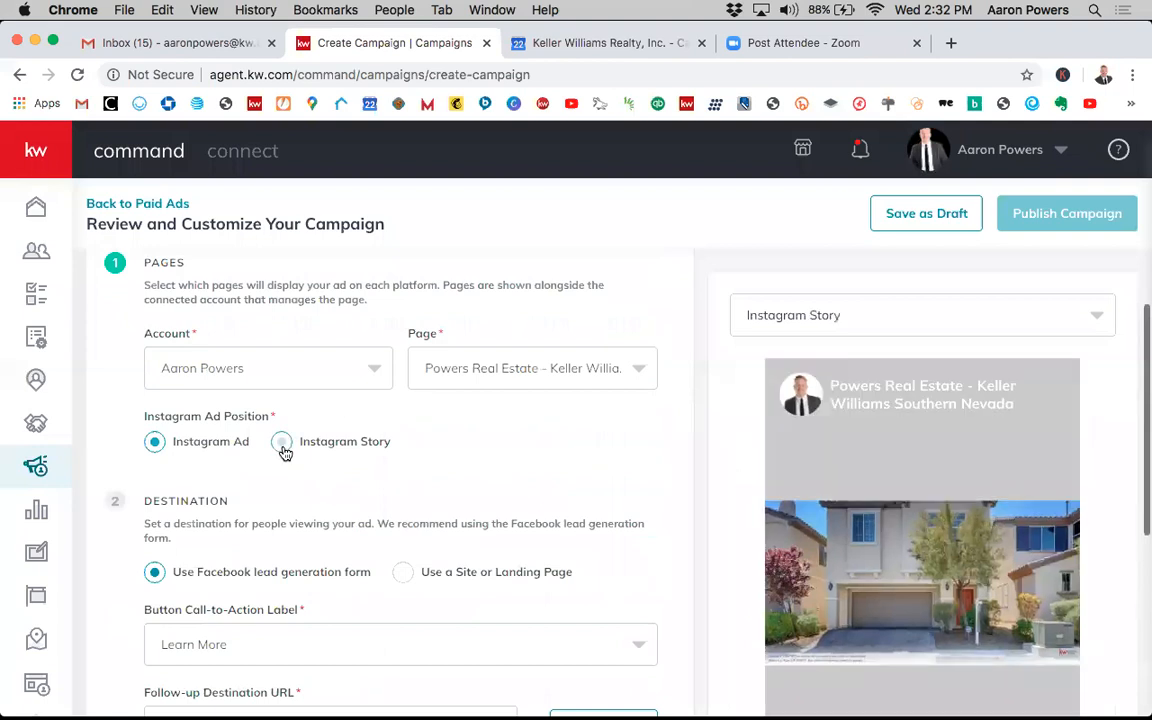
click(155, 442)
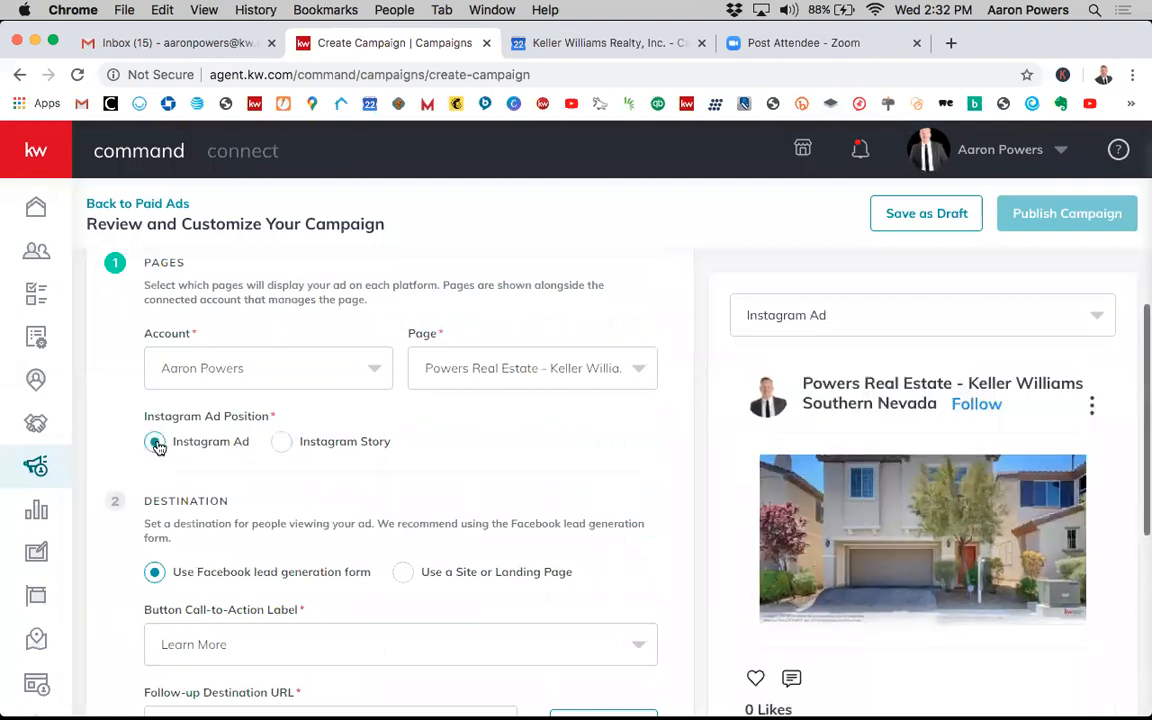
- Try the site or landing page destination, then switch back to the Facebook lead generation form
scroll(505, 445, down, 2)
scroll(505, 445, down, 2)
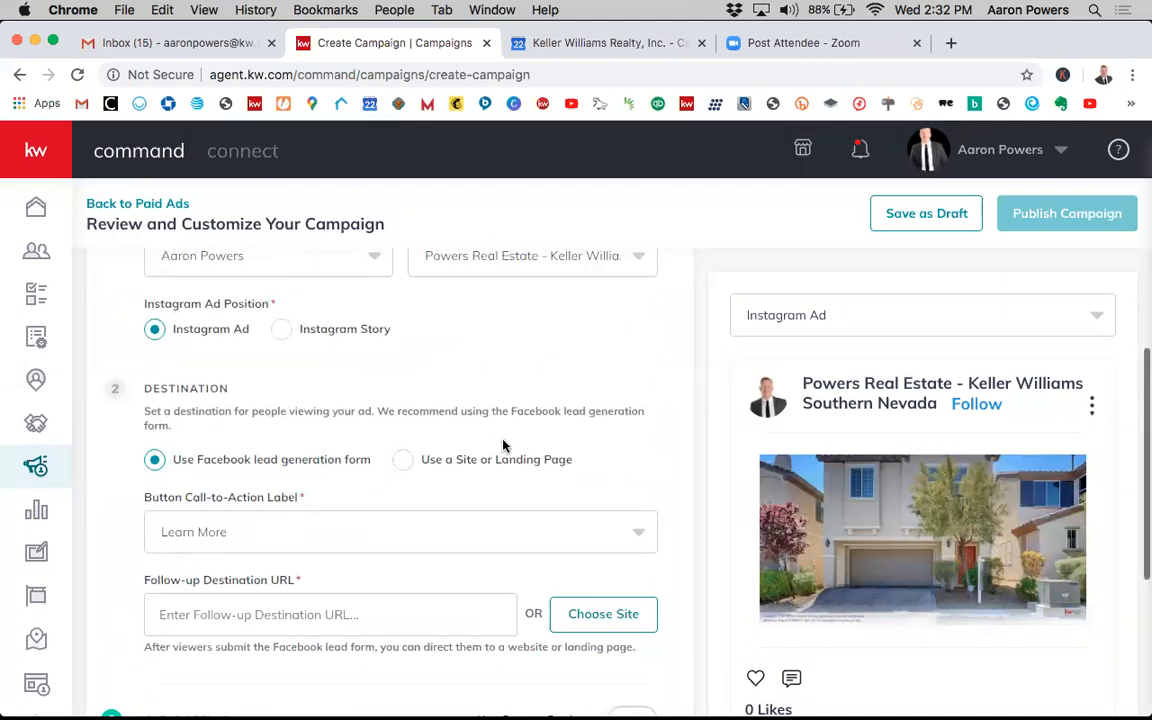
scroll(390, 495, down, 3)
scroll(360, 430, down, 2)
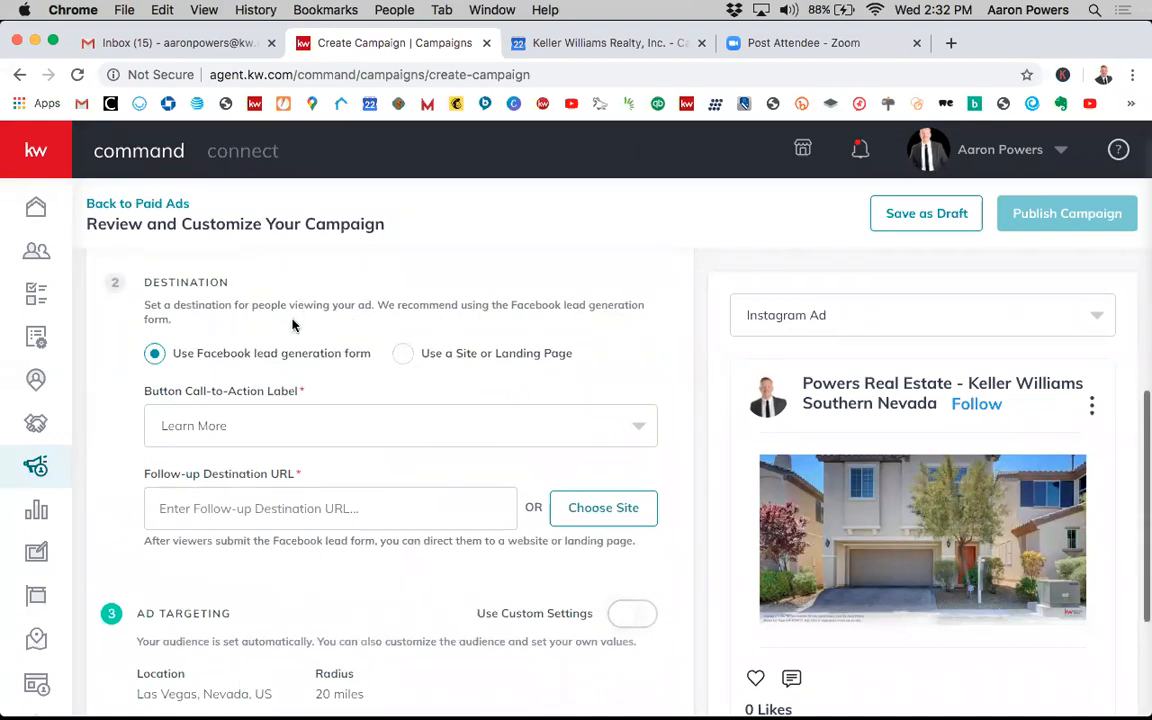
scroll(395, 415, down, 1)
scroll(400, 385, down, 1)
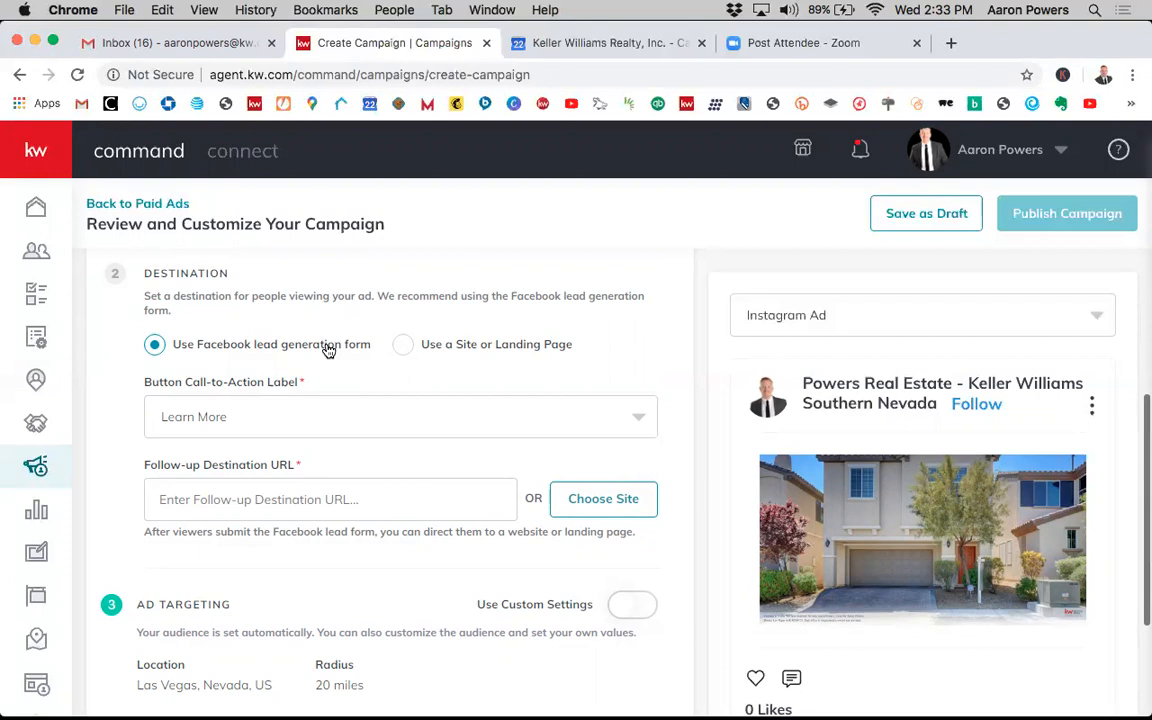
click(403, 345)
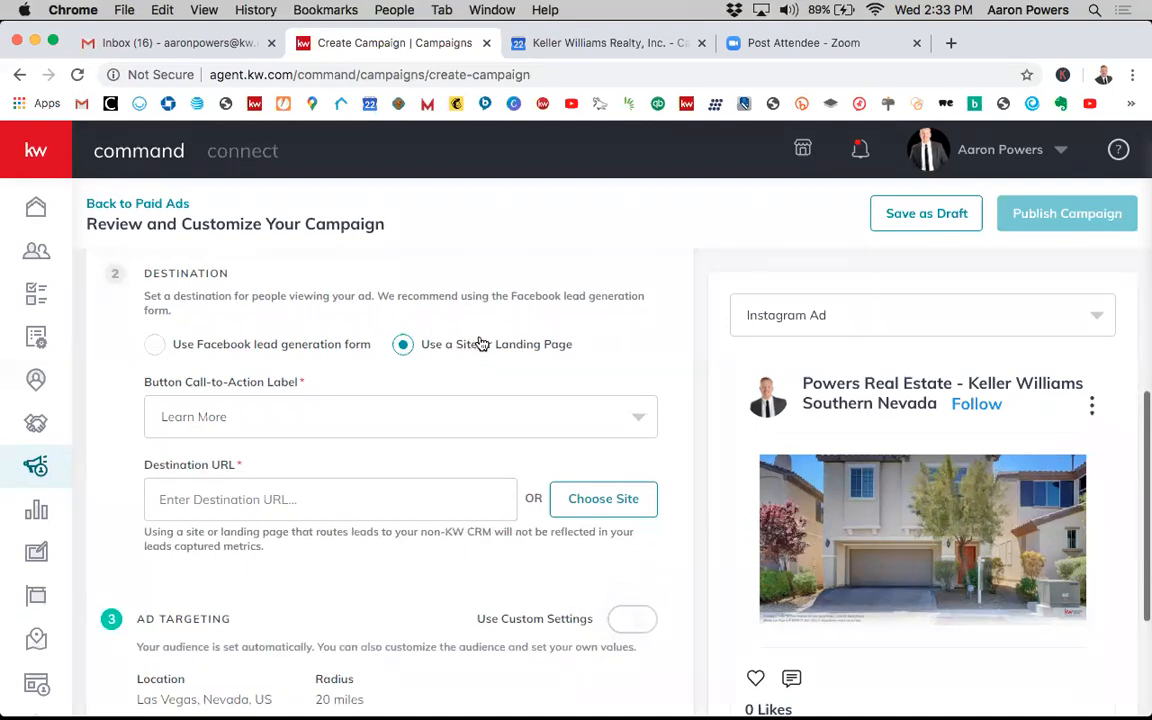
click(207, 346)
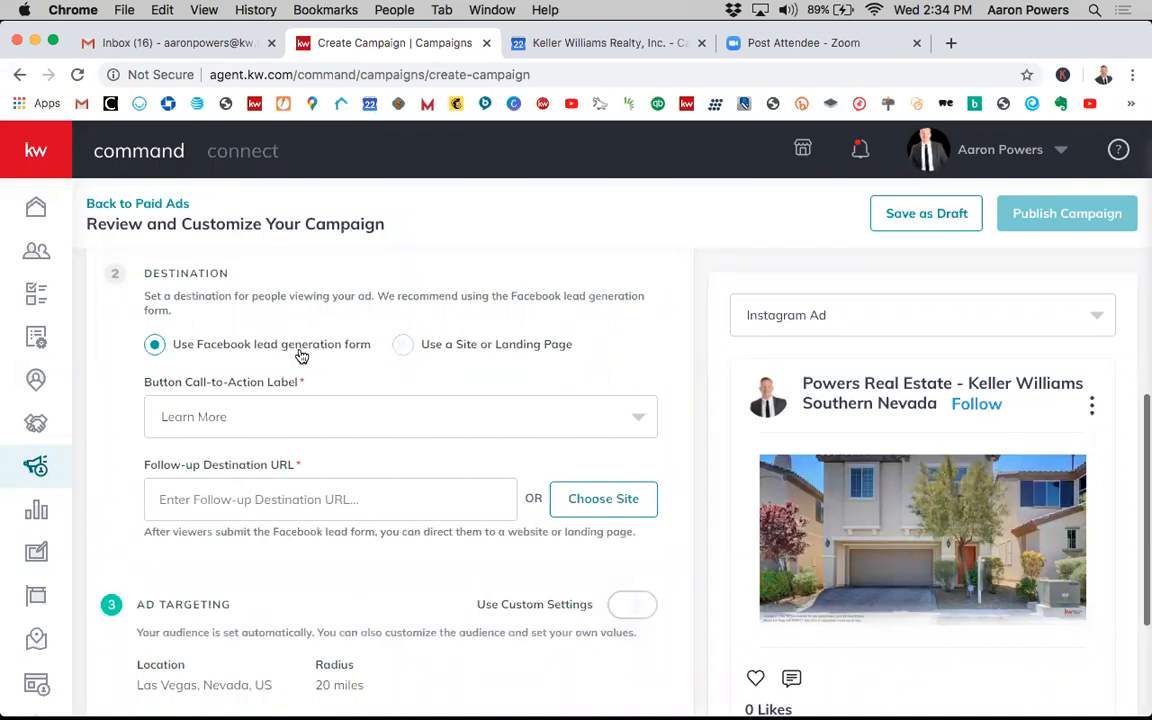
click(405, 347)
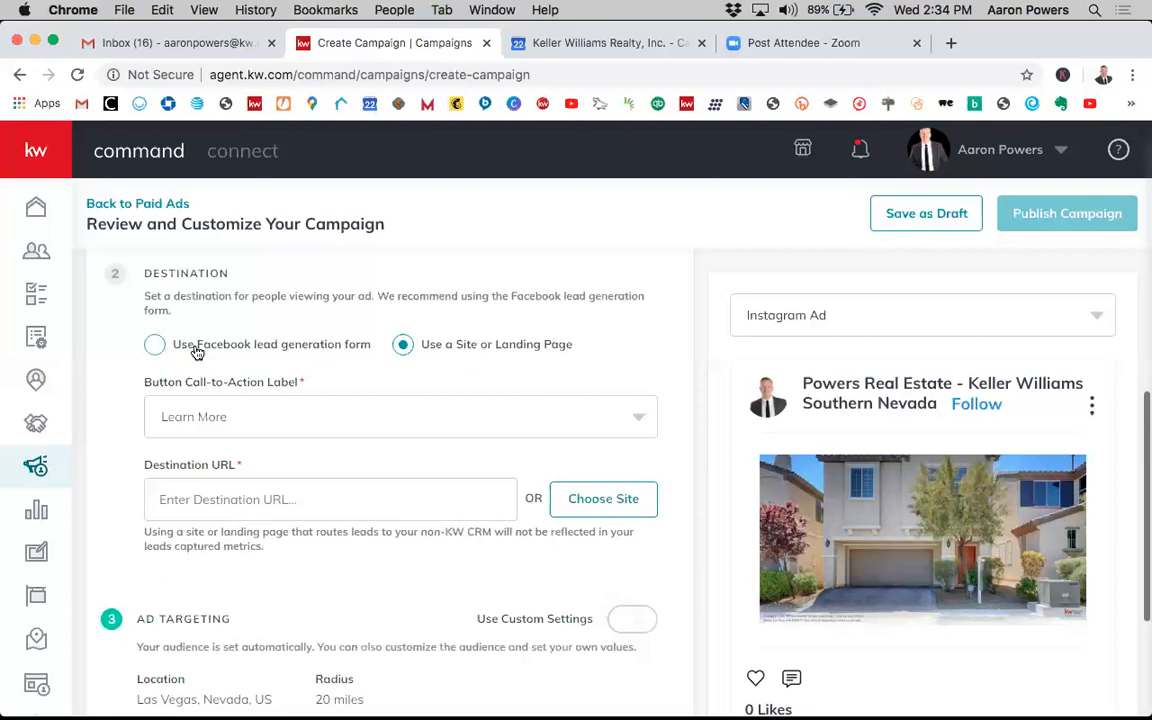
click(153, 345)
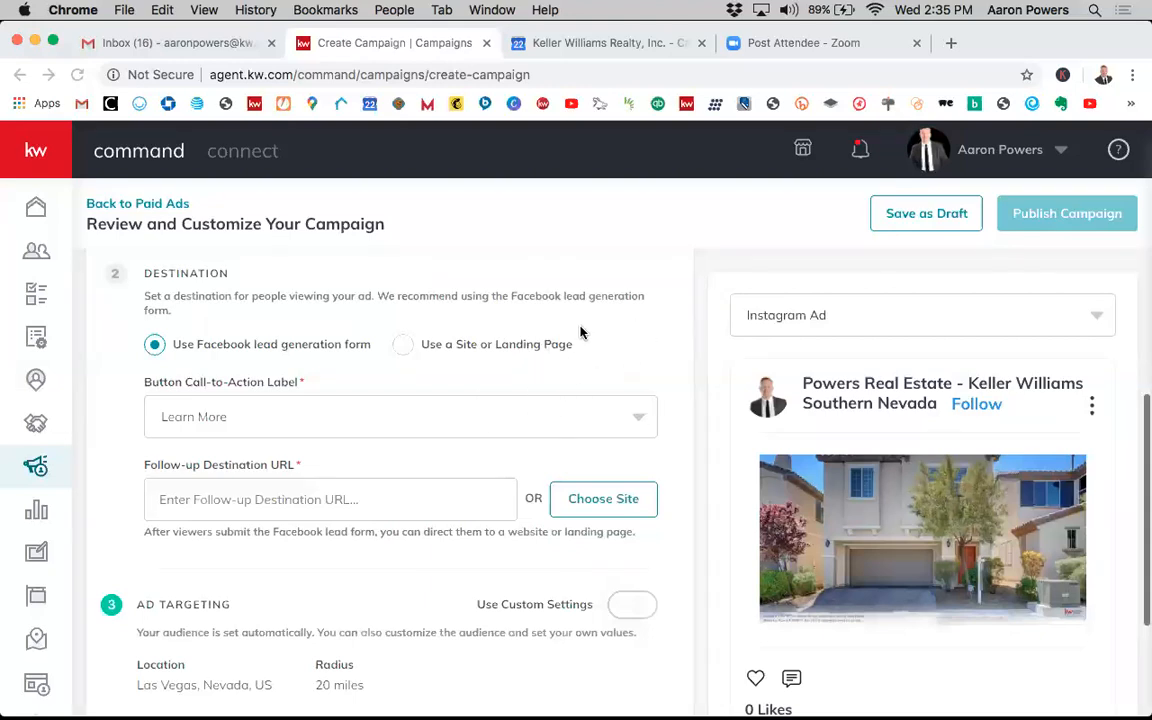
- Switch the ad preview to Facebook Preview (web feed)
scroll(676, 357, up, 1)
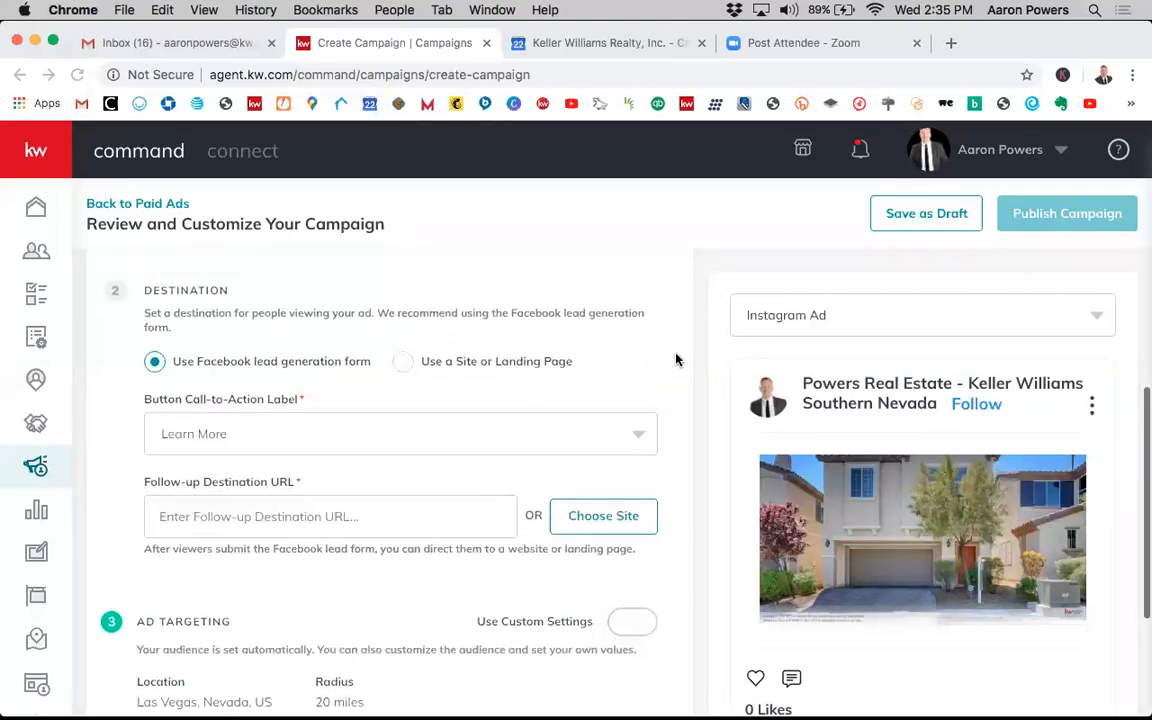
scroll(676, 360, down, 1)
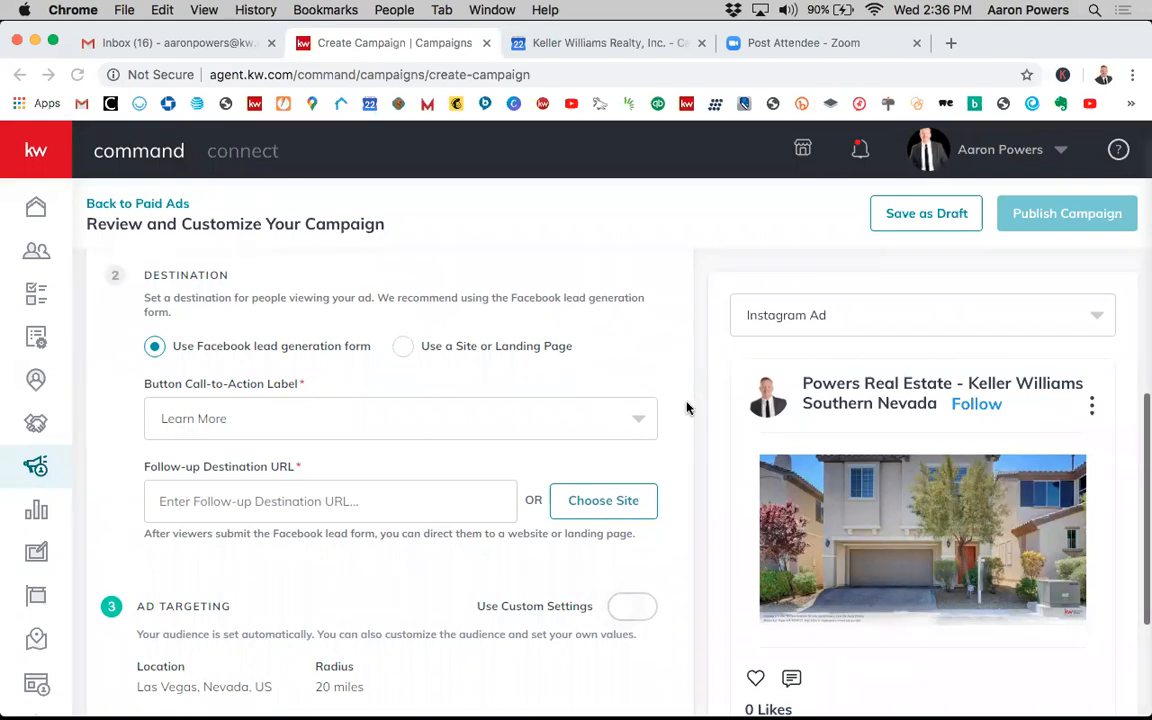
scroll(760, 471, down, 3)
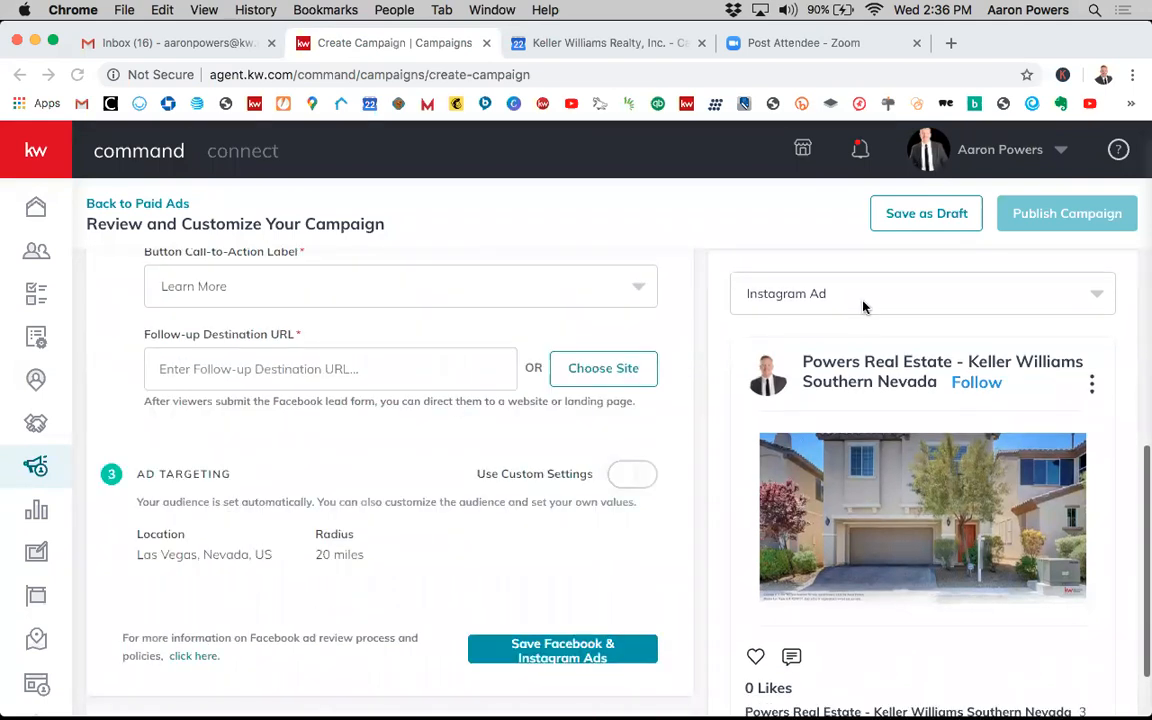
click(780, 290)
click(766, 336)
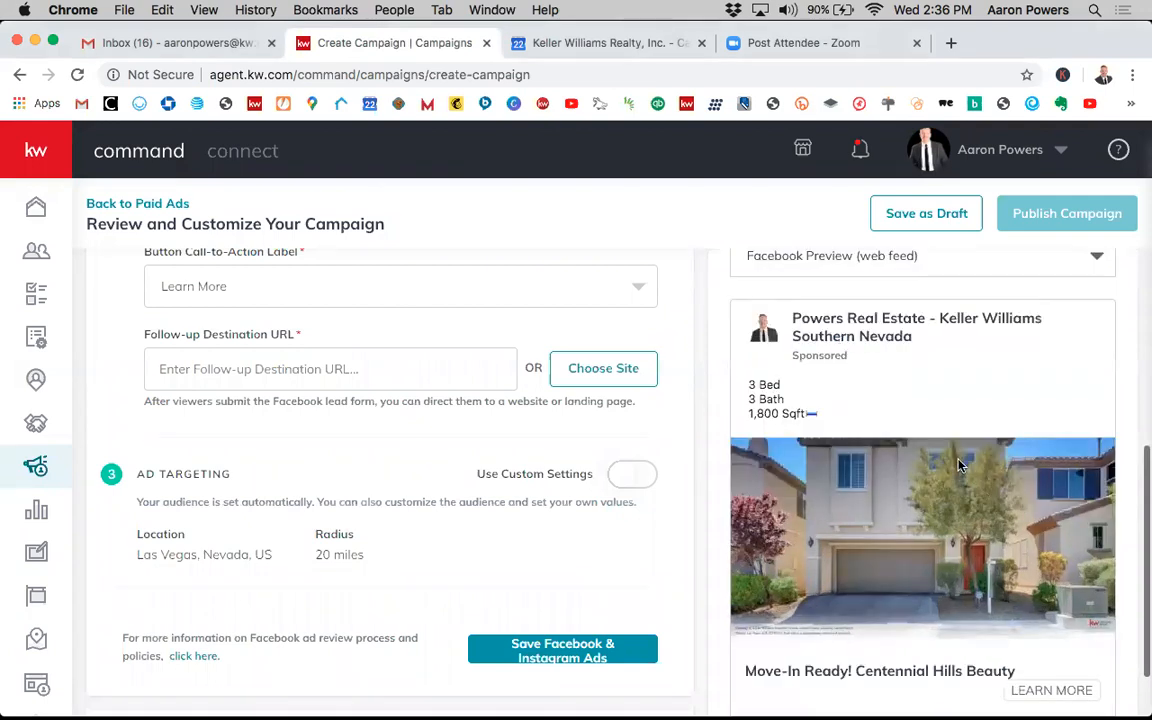
- Review the call-to-action button label options, keeping Learn More selected
scroll(958, 465, down, 2)
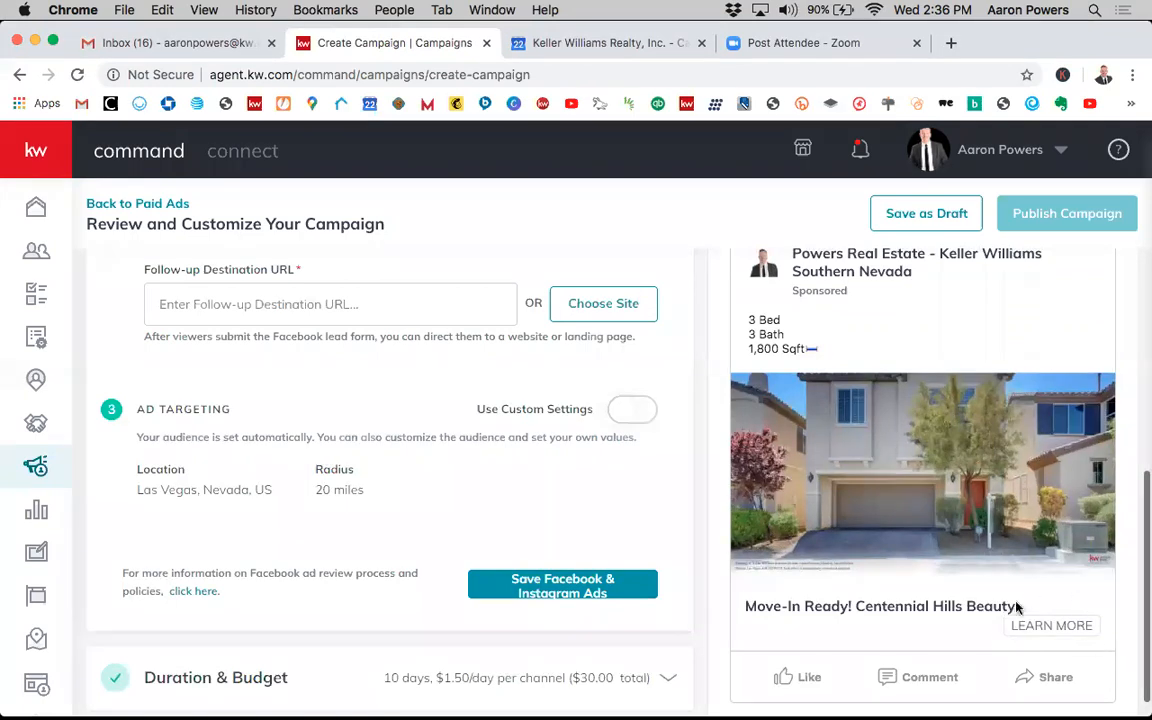
scroll(573, 385, up, 1)
scroll(573, 385, up, 1)
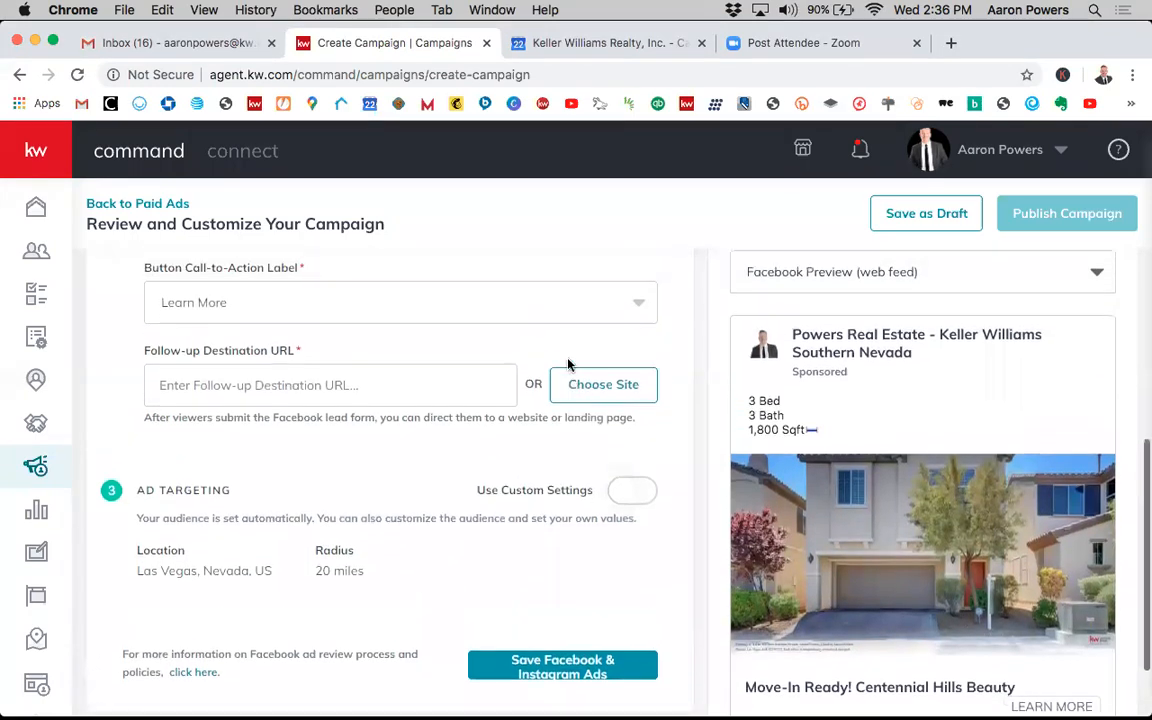
click(586, 306)
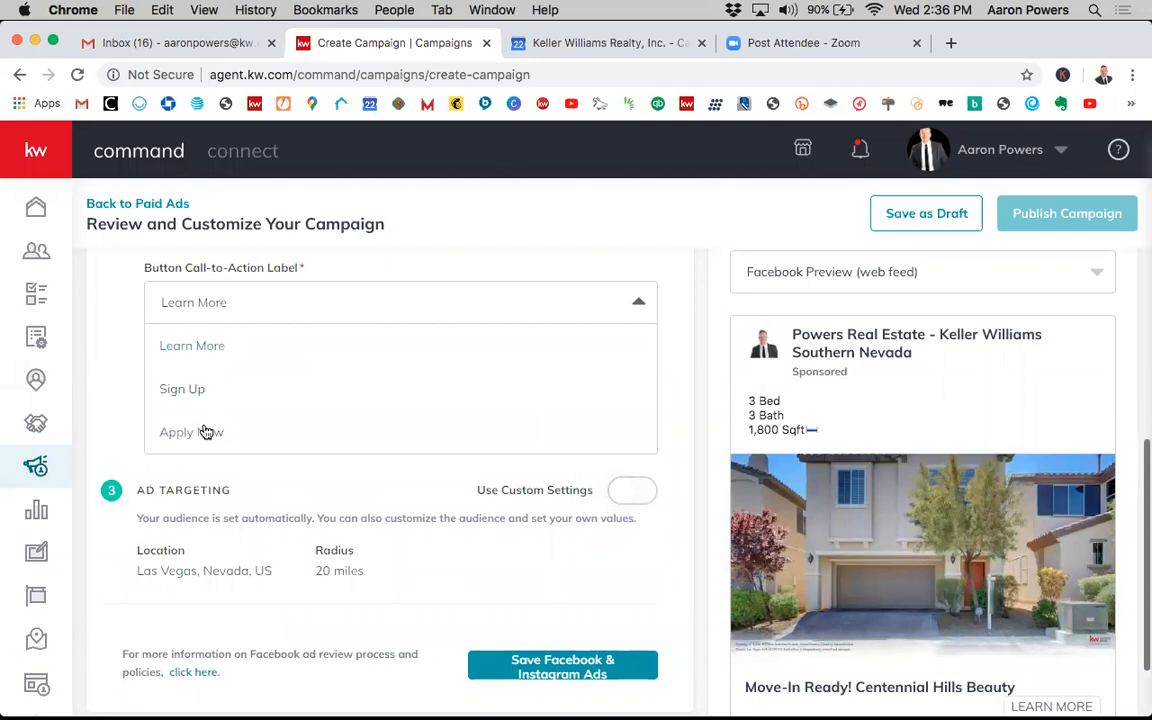
click(222, 348)
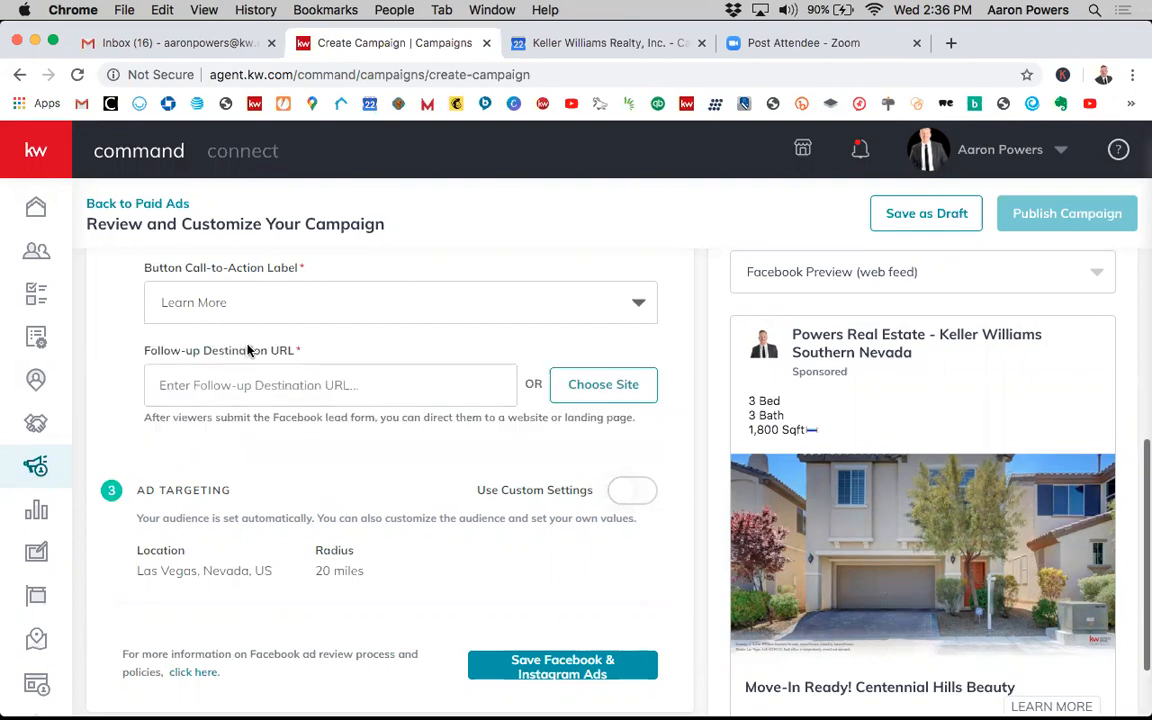
scroll(249, 350, up, 3)
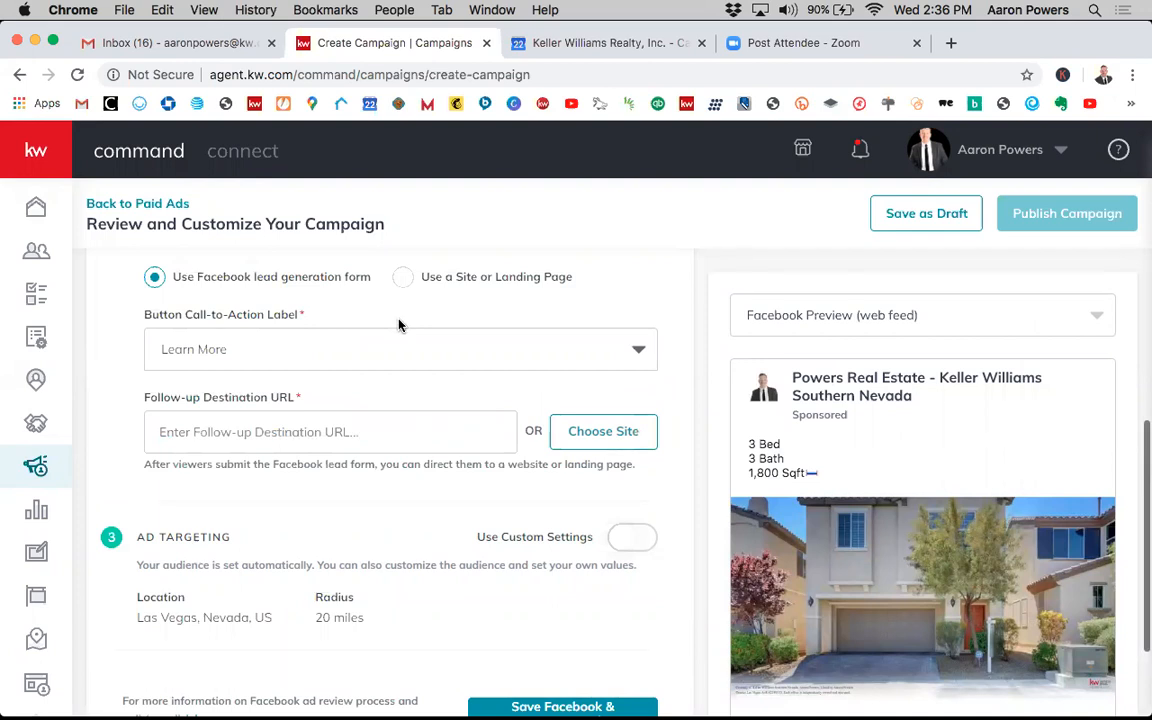
- Try Apply Now as the call-to-action button label
click(401, 349)
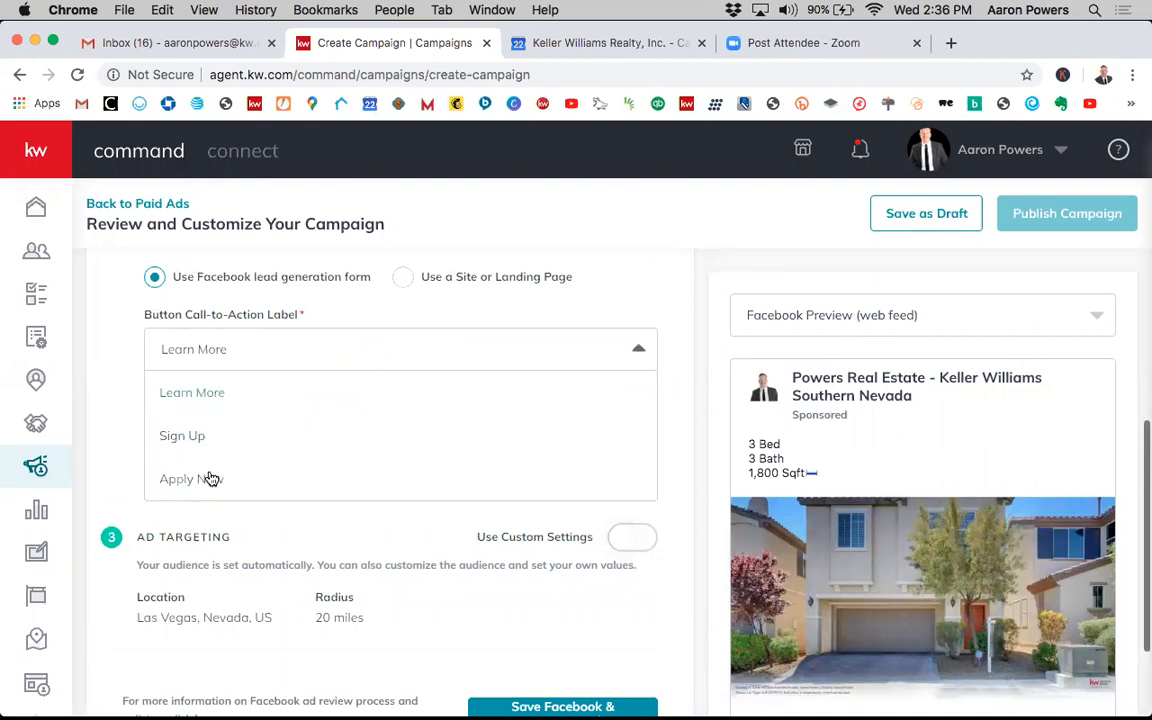
click(210, 479)
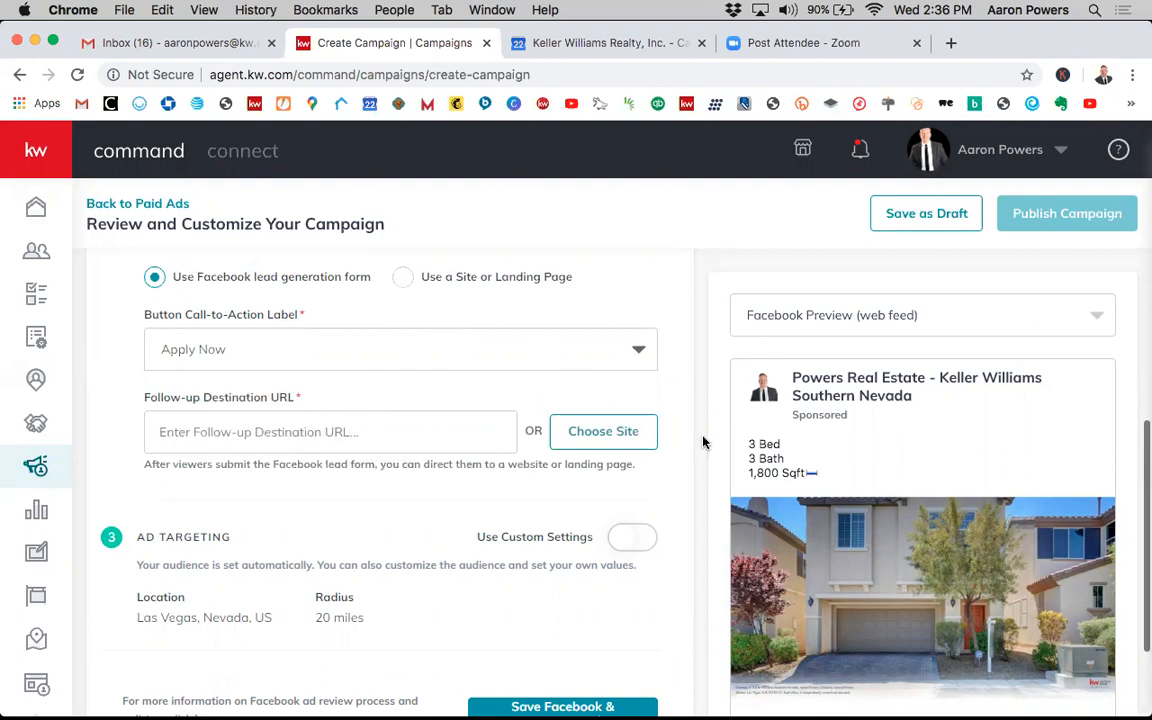
scroll(705, 455, down, 2)
scroll(707, 458, up, 2)
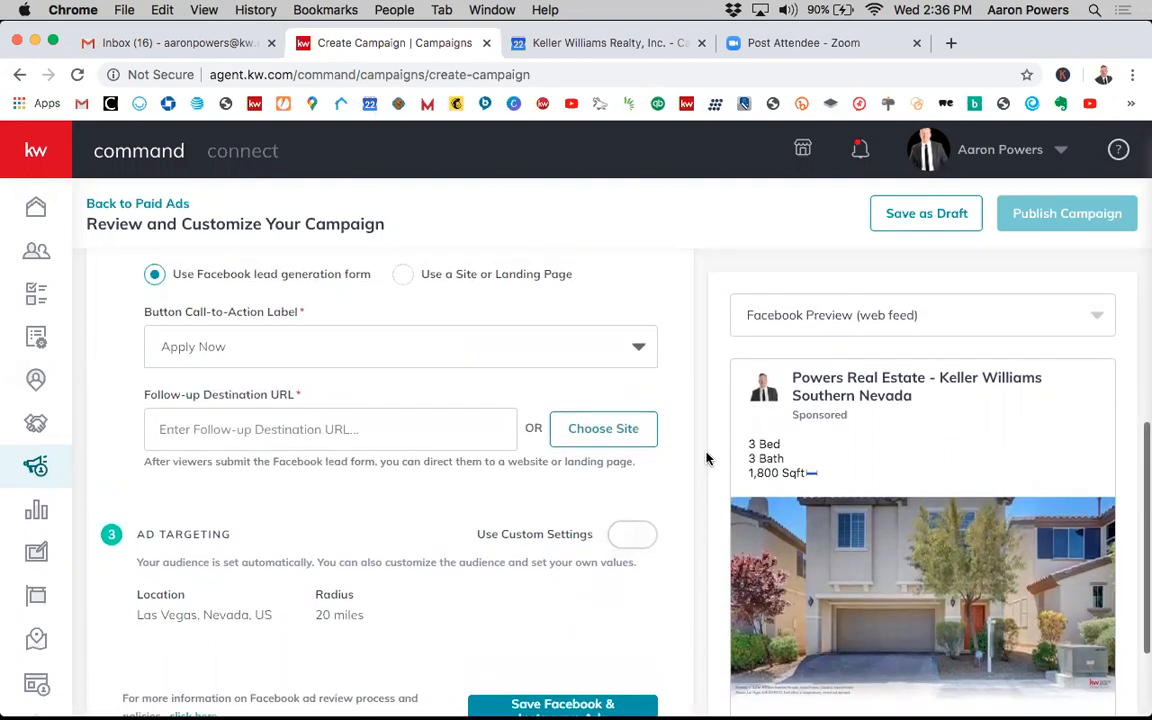
- Try Sign Up as the call-to-action button label
click(450, 370)
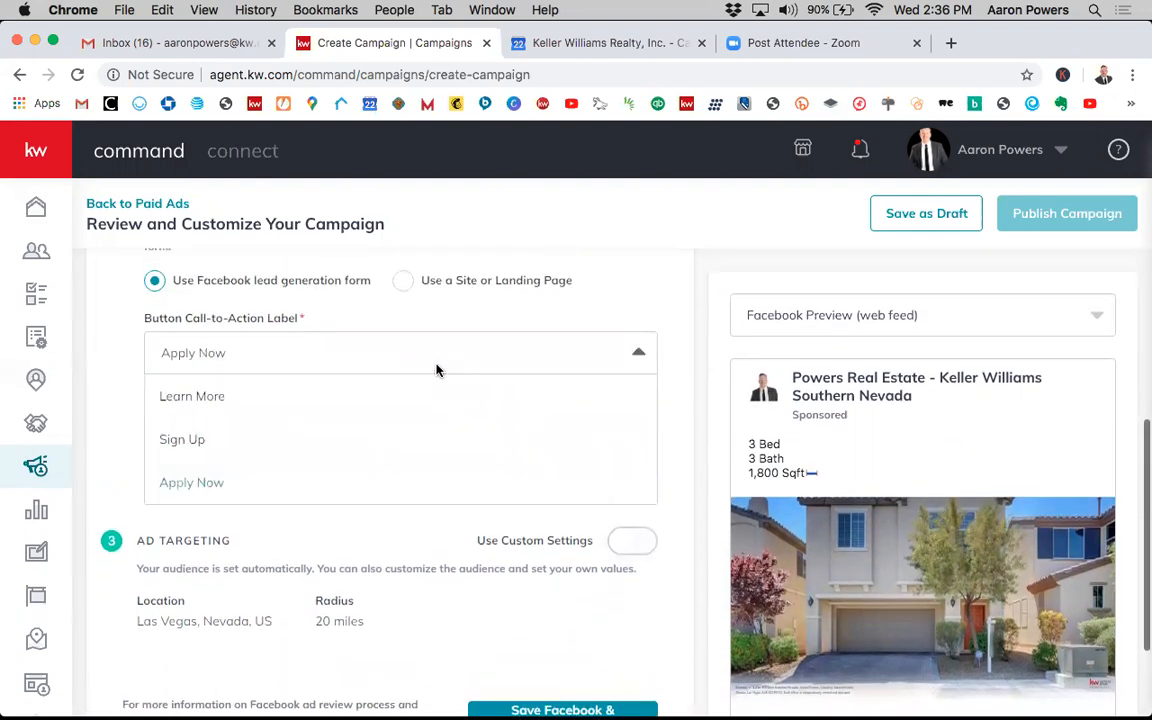
click(226, 442)
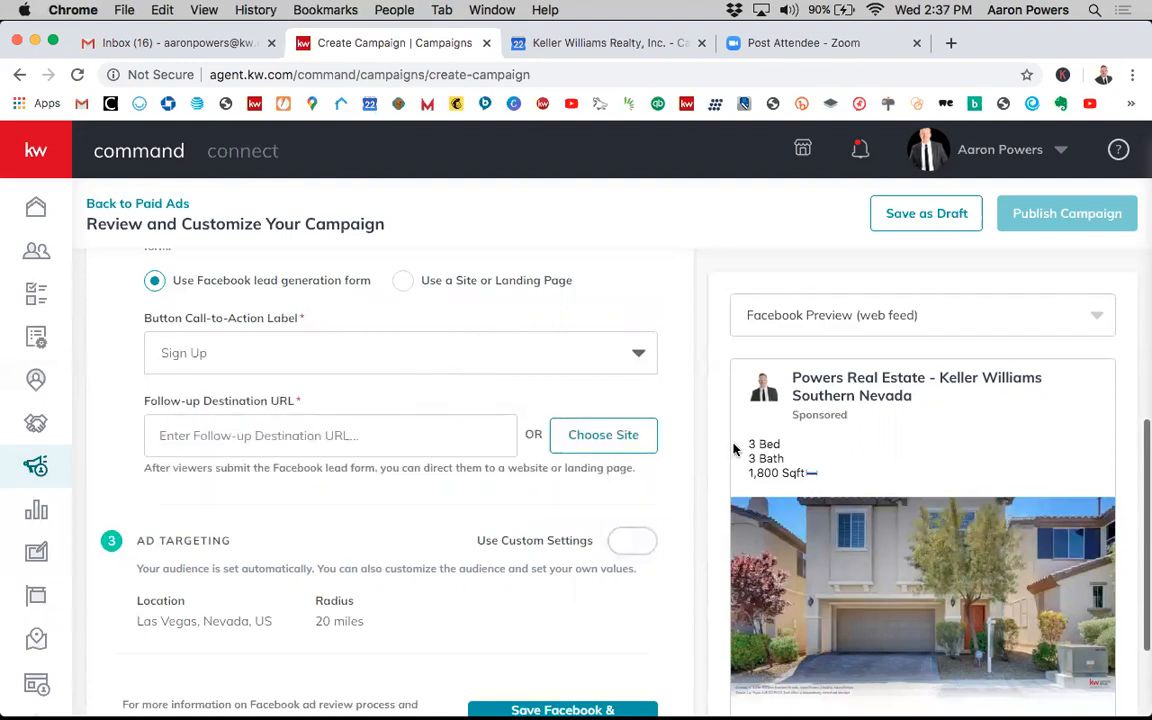
scroll(735, 449, down, 4)
scroll(740, 445, up, 2)
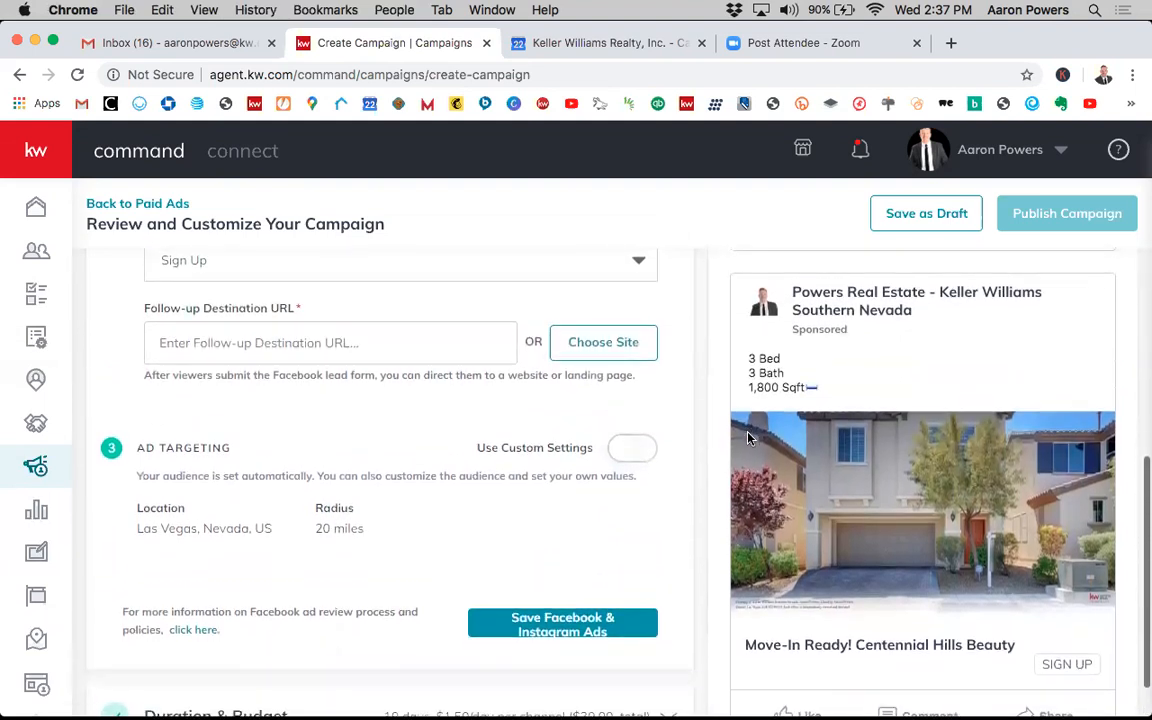
scroll(748, 437, up, 2)
scroll(749, 430, up, 3)
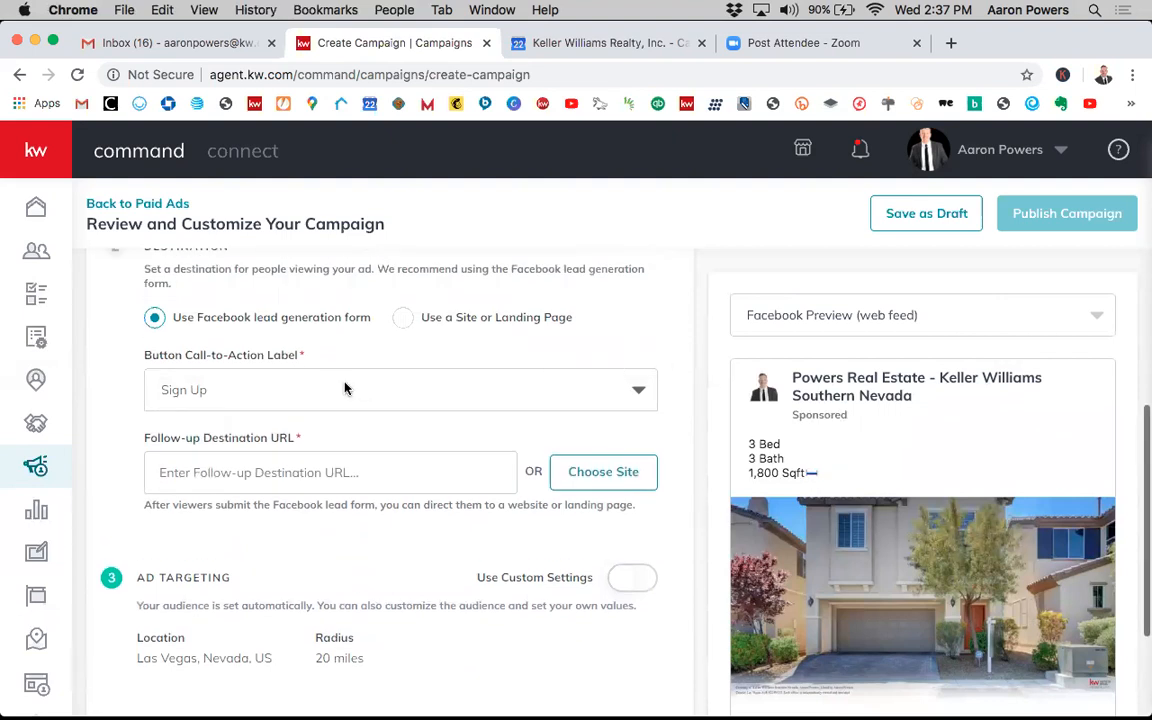
- Set the call-to-action button label back to Learn More
click(300, 390)
click(226, 431)
scroll(460, 436, down, 2)
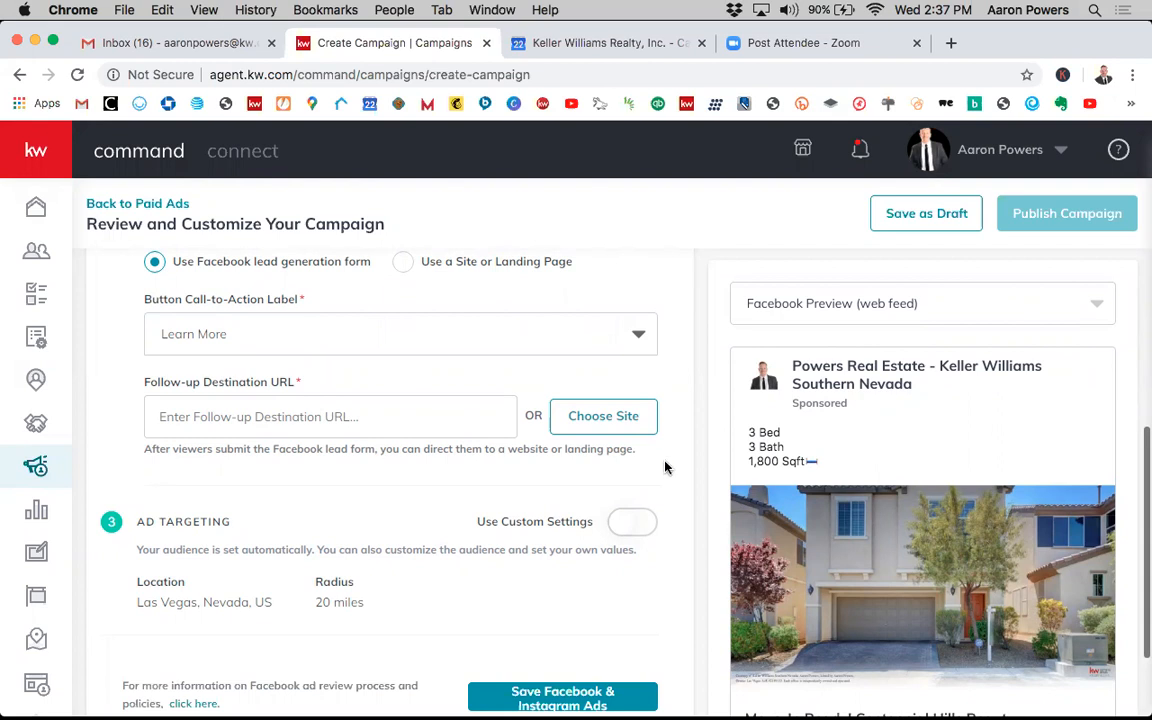
scroll(665, 467, down, 2)
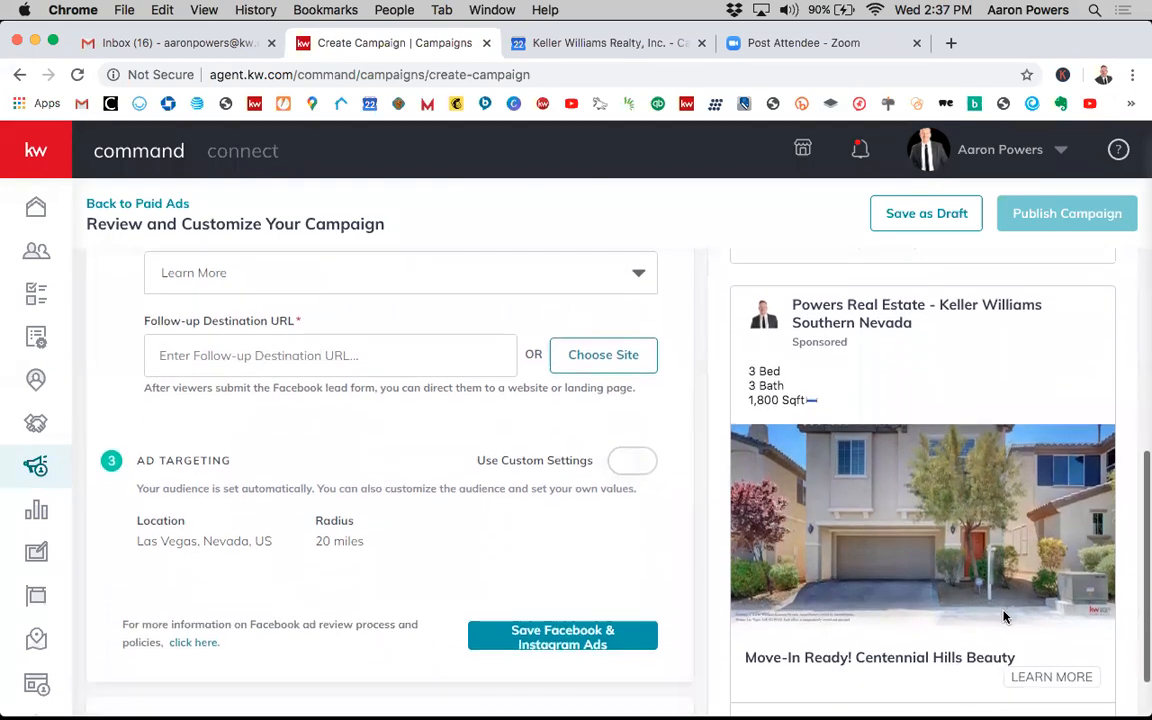
scroll(705, 415, up, 2)
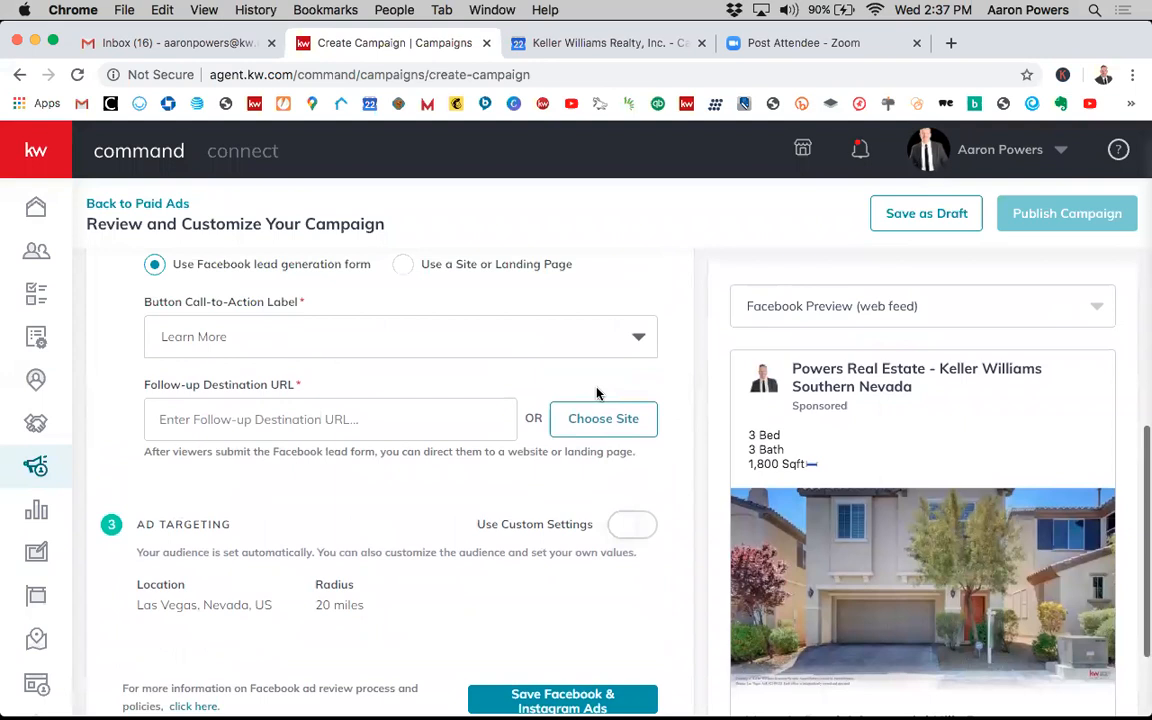
- Fill the follow-up destination URL by choosing the Download My App site from the site list
click(389, 413)
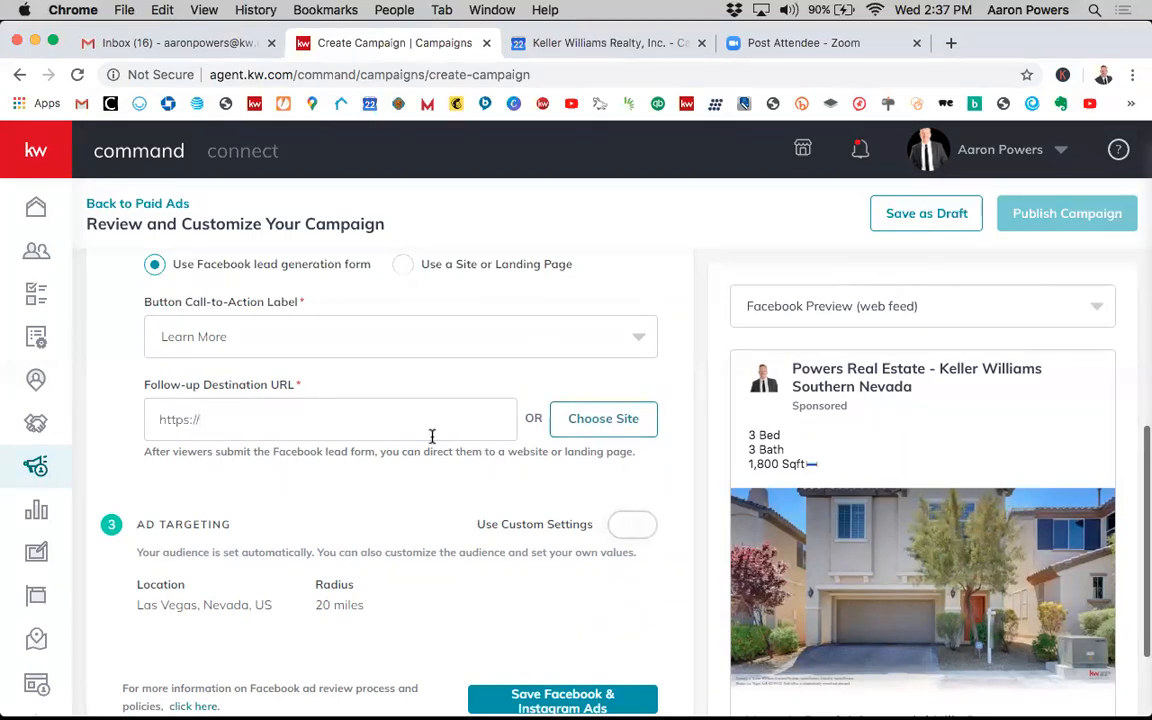
scroll(519, 474, down, 3)
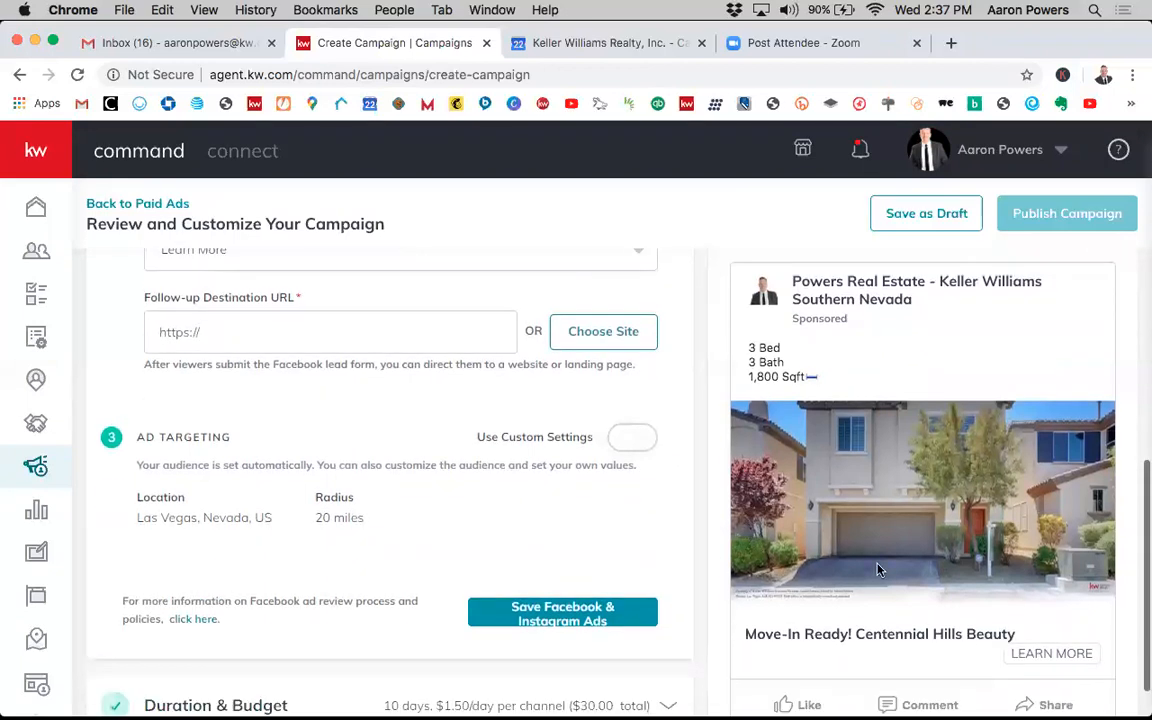
scroll(681, 470, up, 2)
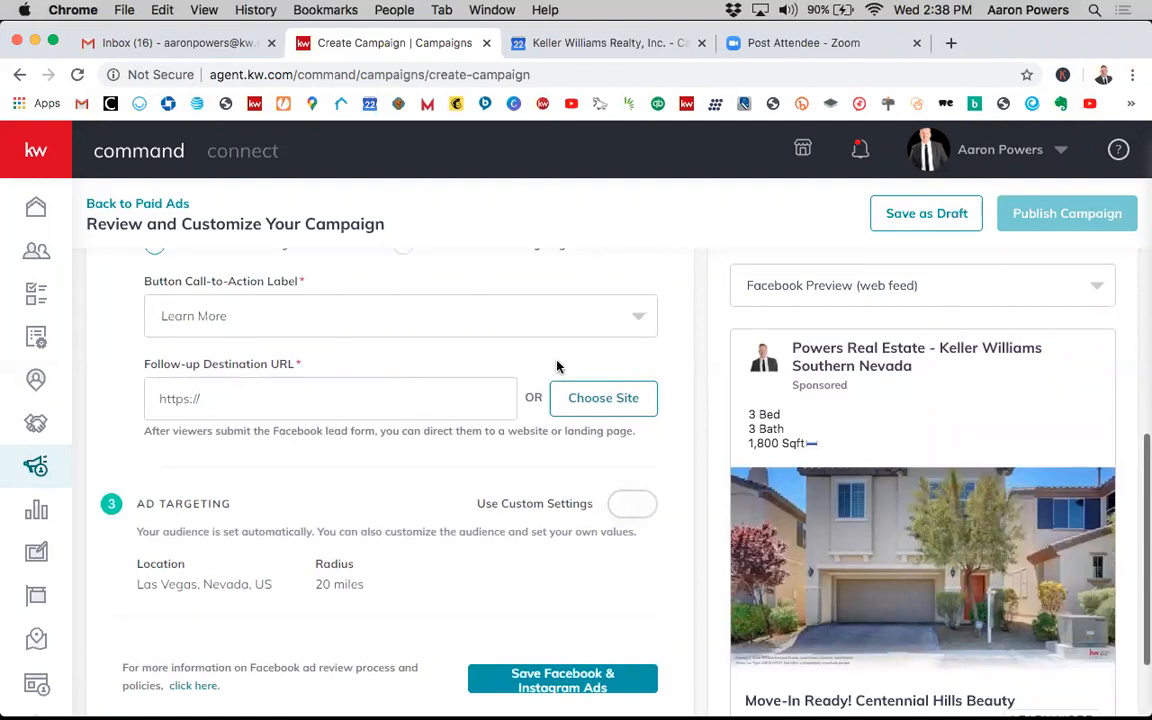
click(590, 403)
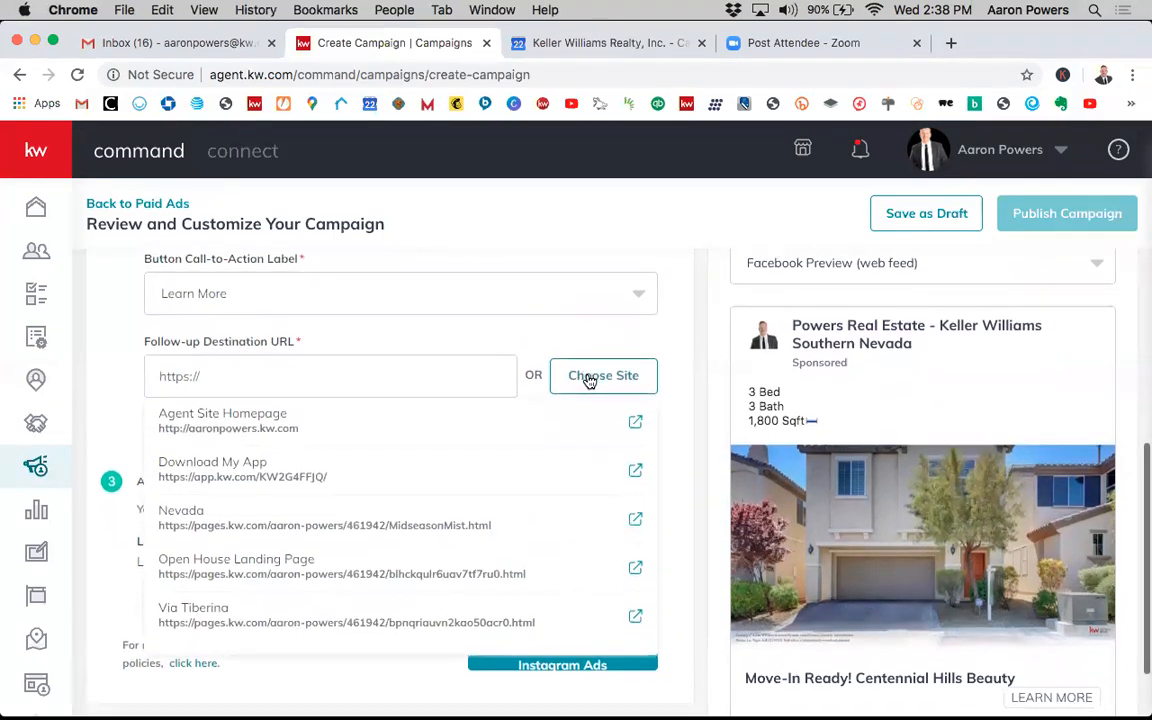
scroll(470, 447, down, 2)
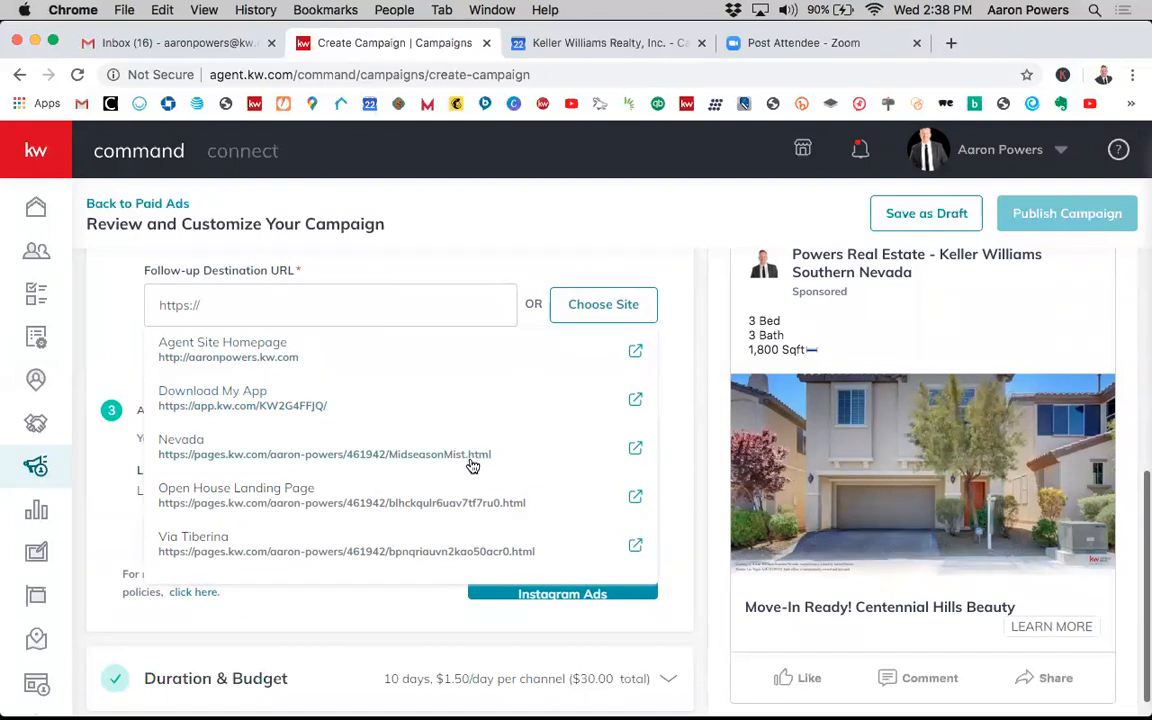
scroll(480, 490, down, 2)
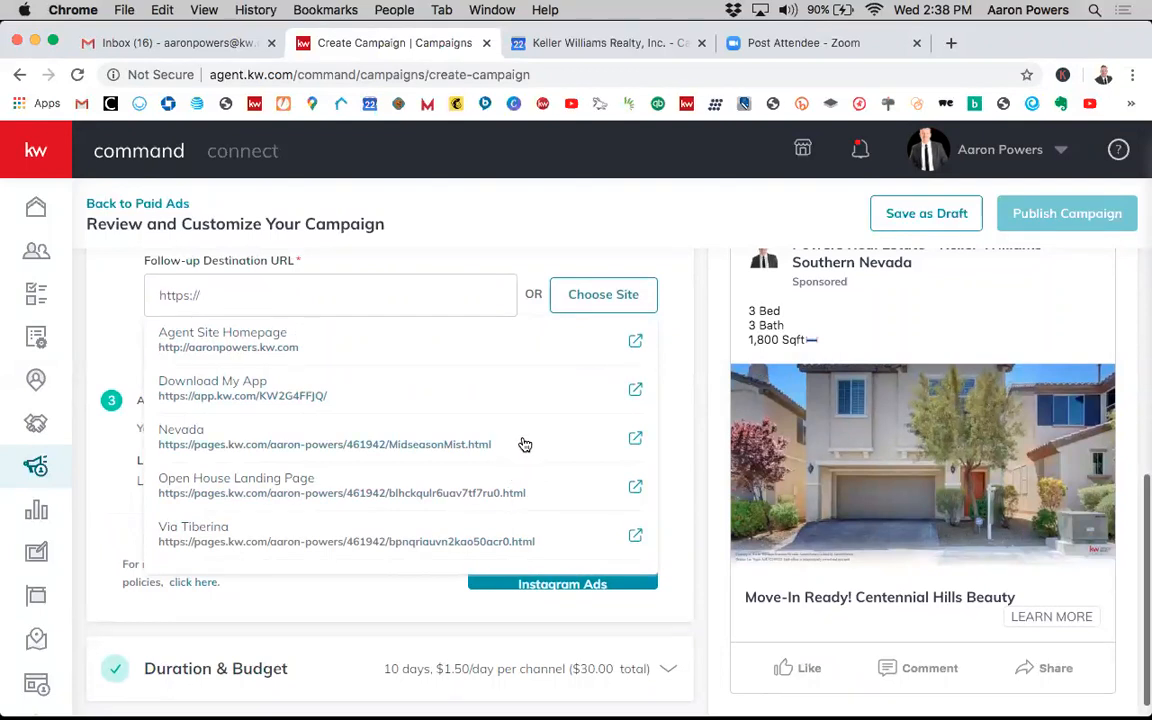
scroll(524, 444, up, 1)
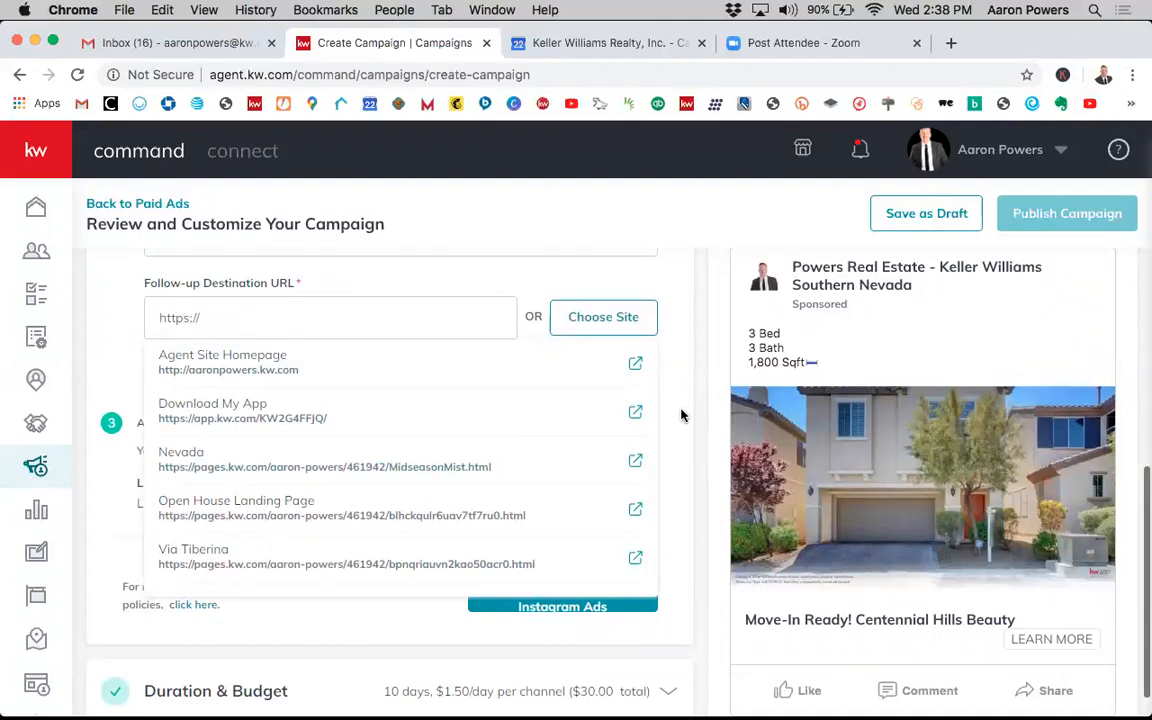
scroll(681, 411, up, 1)
scroll(681, 414, down, 1)
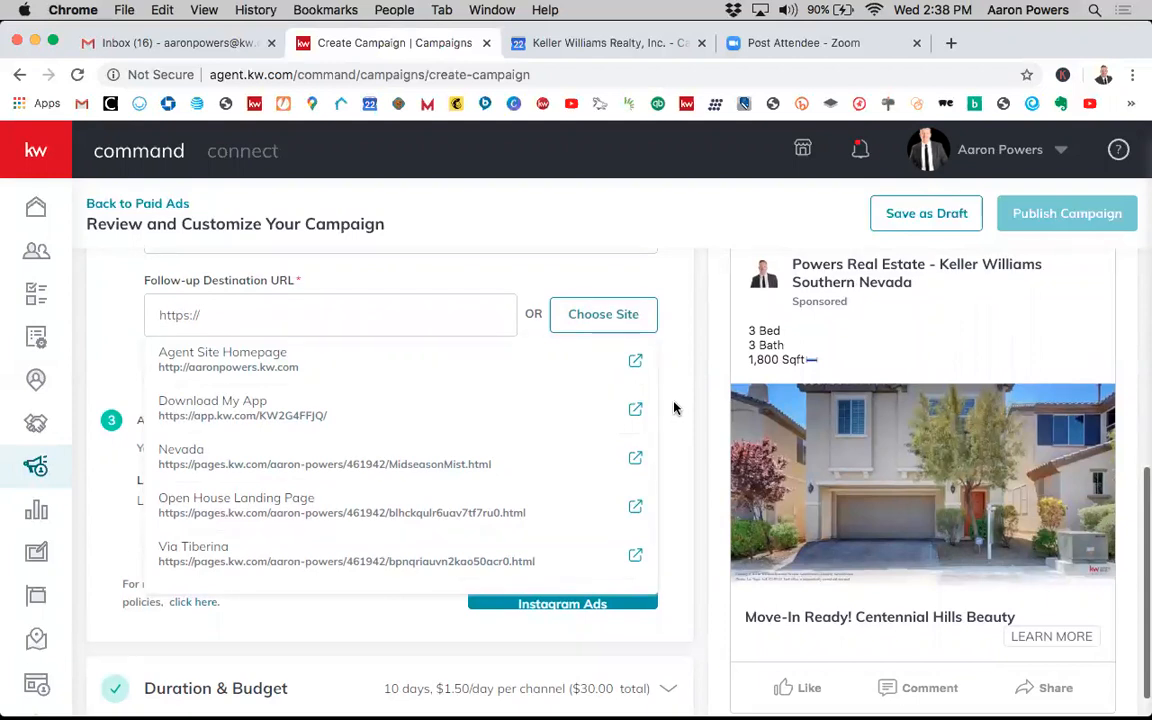
click(317, 420)
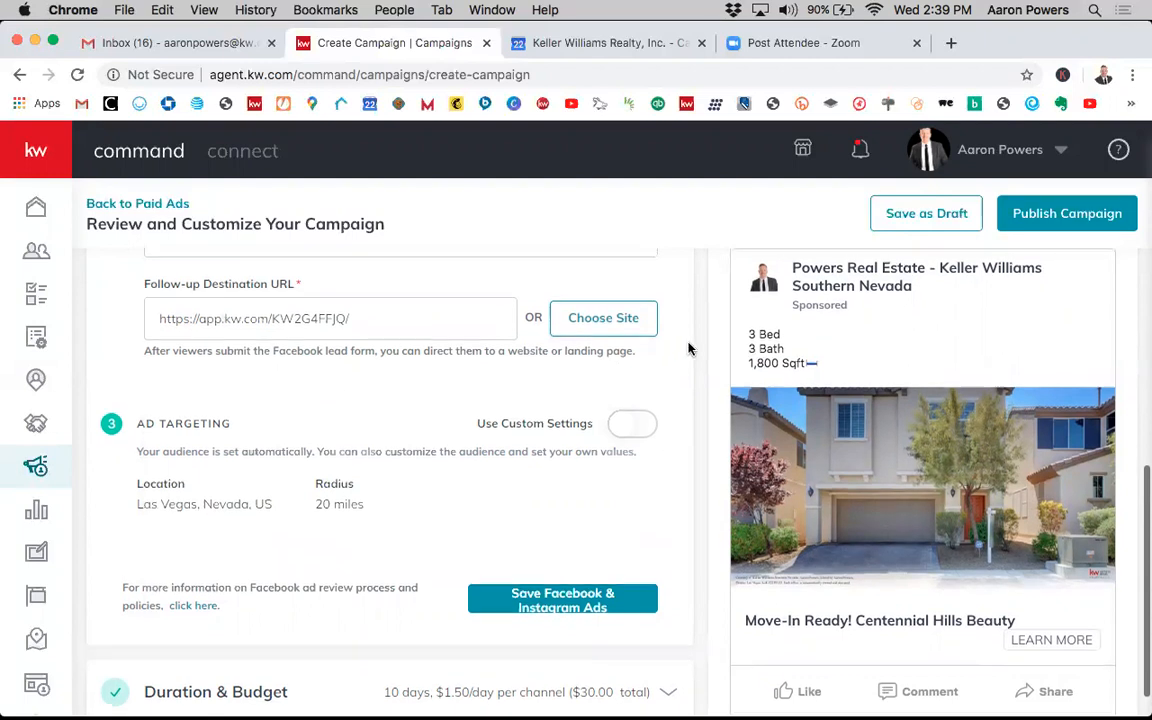
- Reopen the follow-up destination site list and reselect Download My App
scroll(687, 348, up, 2)
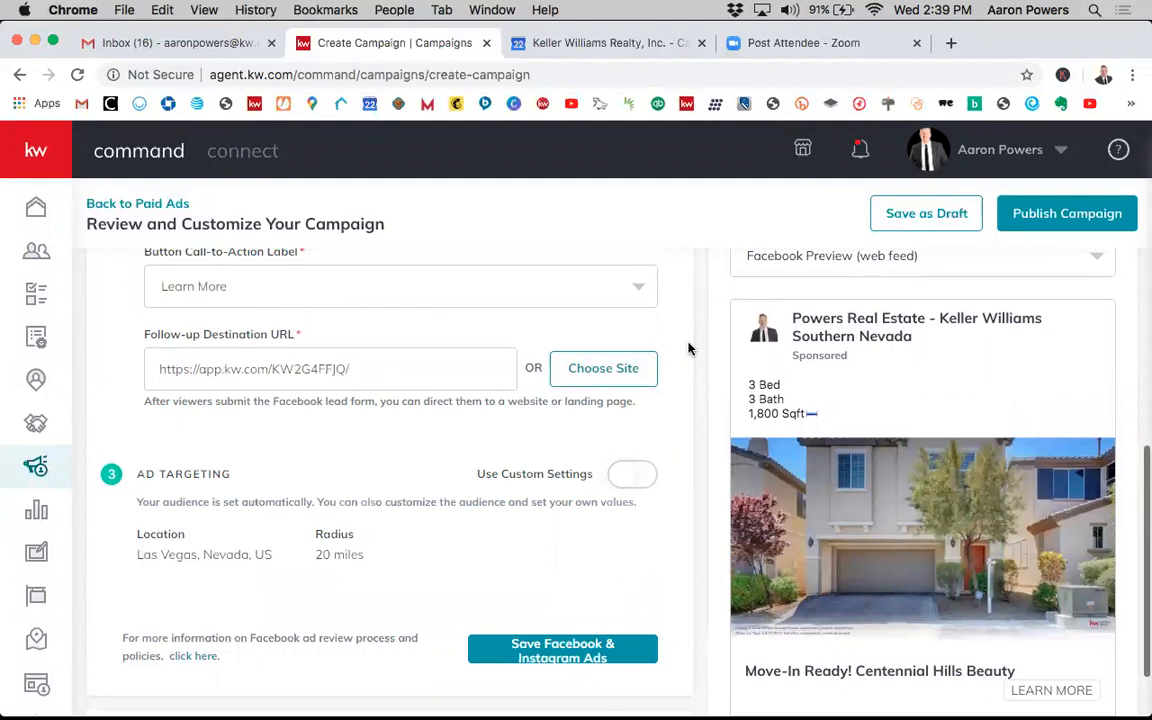
scroll(663, 352, up, 1)
scroll(663, 352, down, 1)
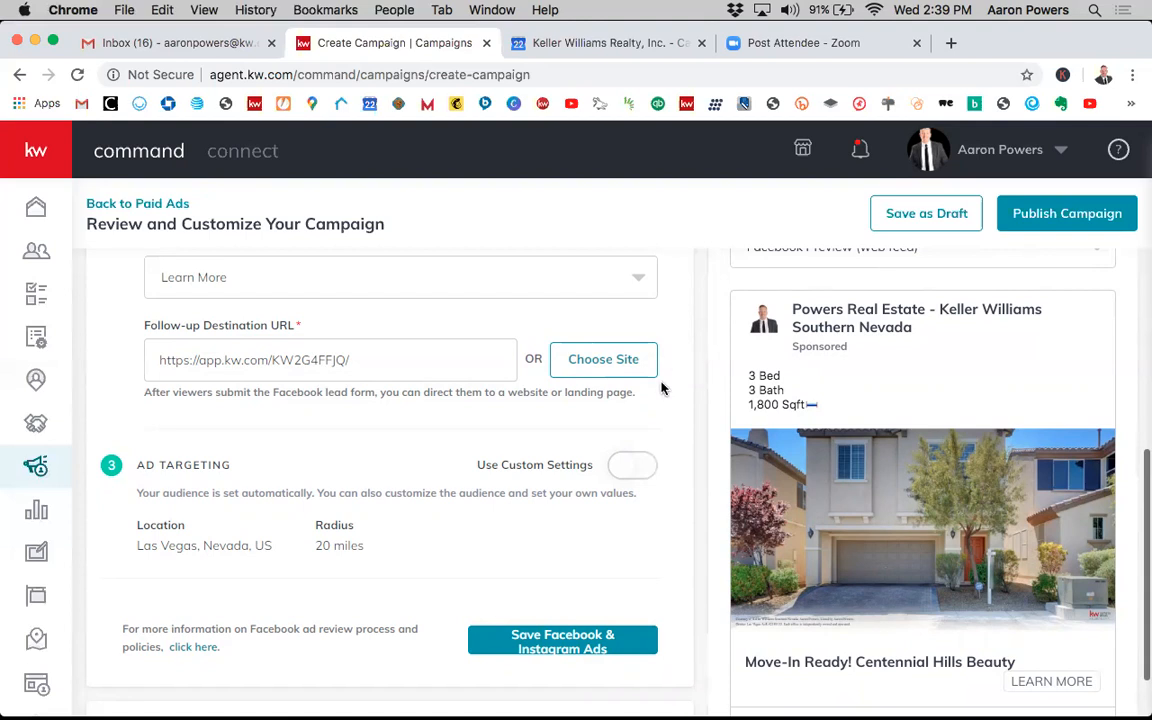
scroll(679, 388, up, 3)
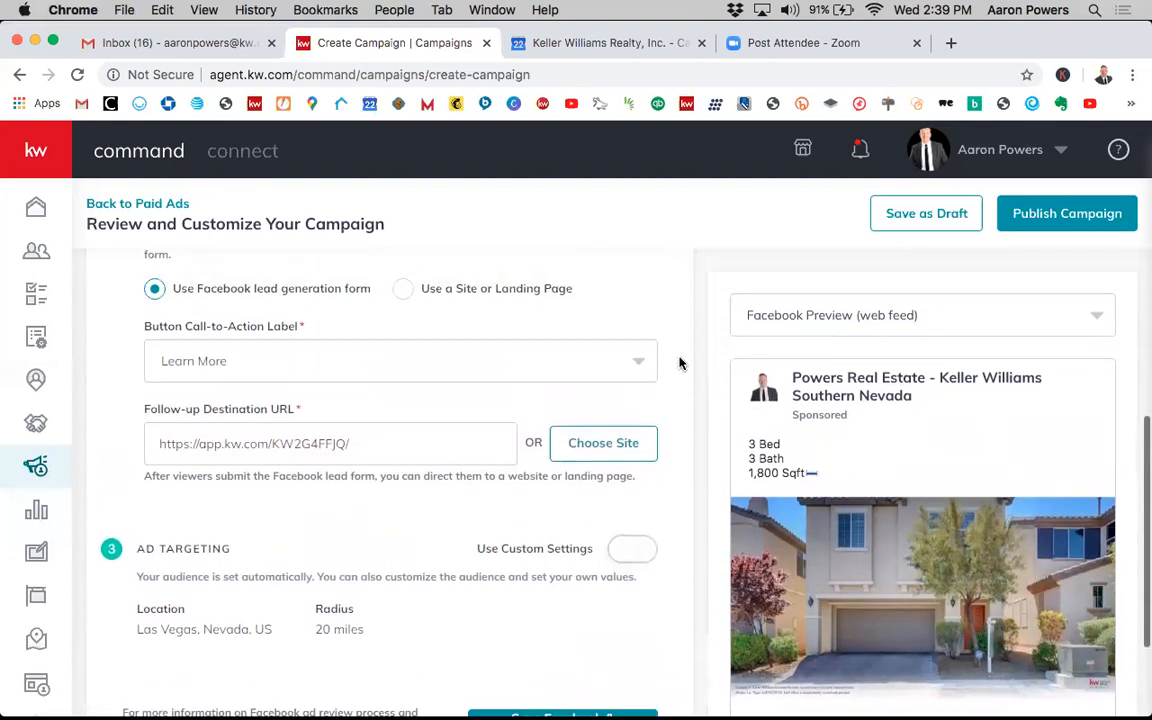
scroll(680, 362, up, 2)
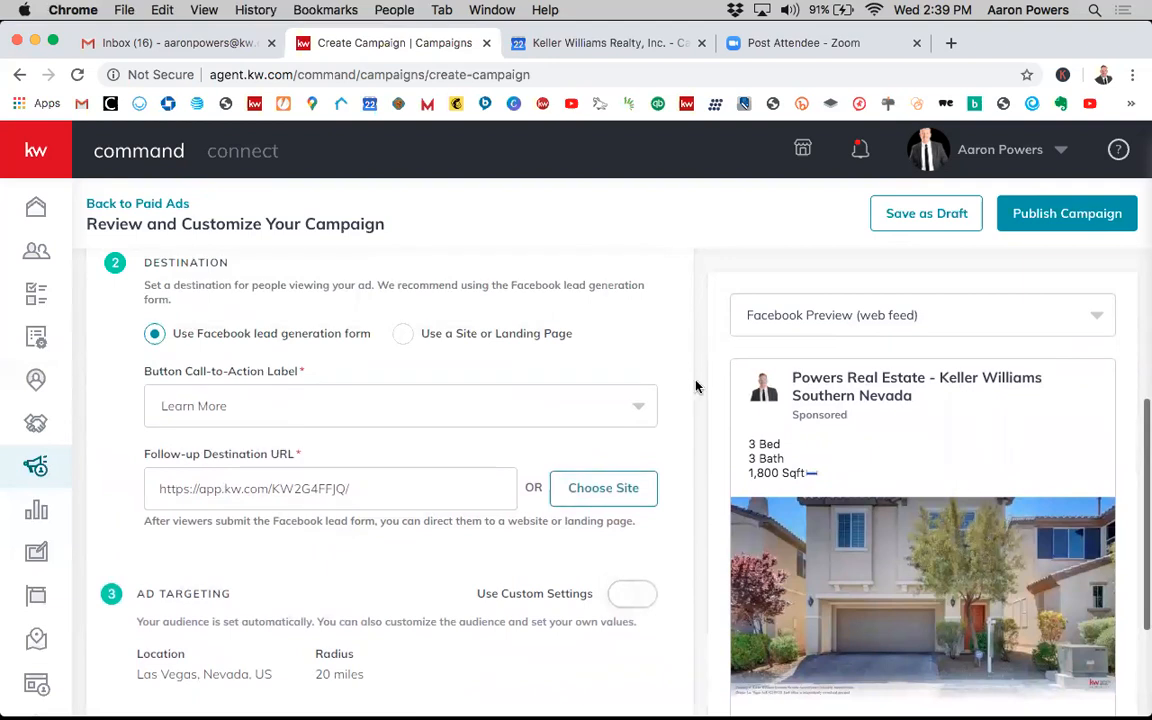
scroll(692, 386, down, 1)
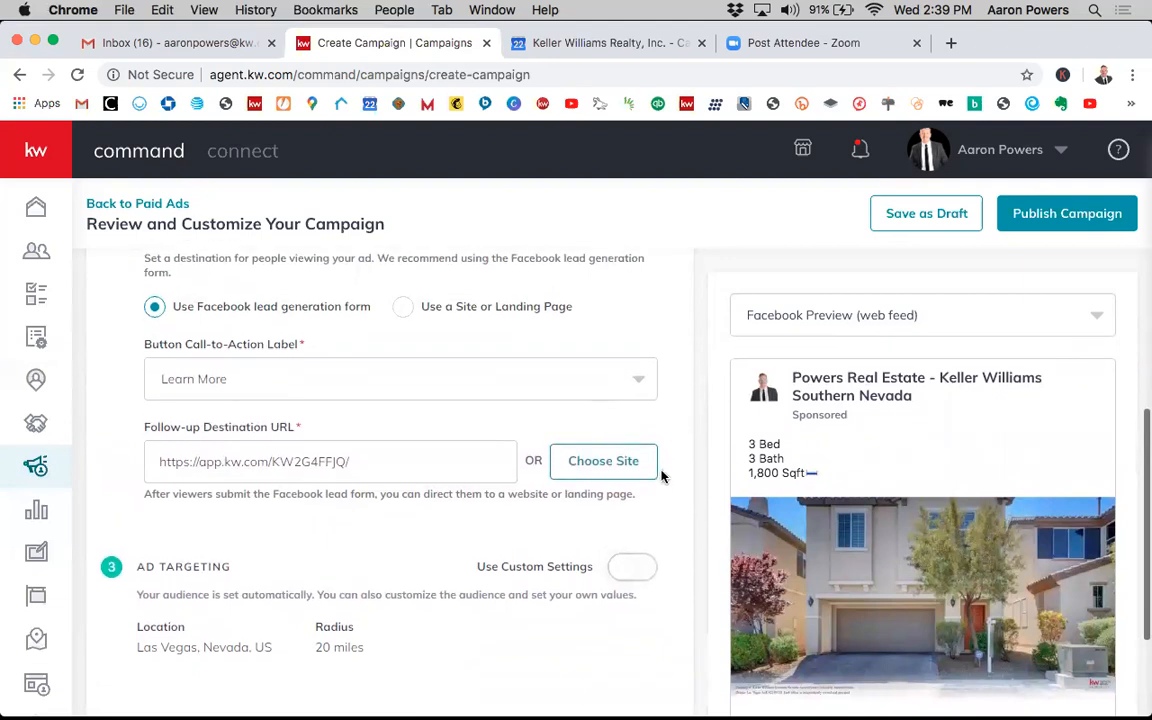
click(628, 473)
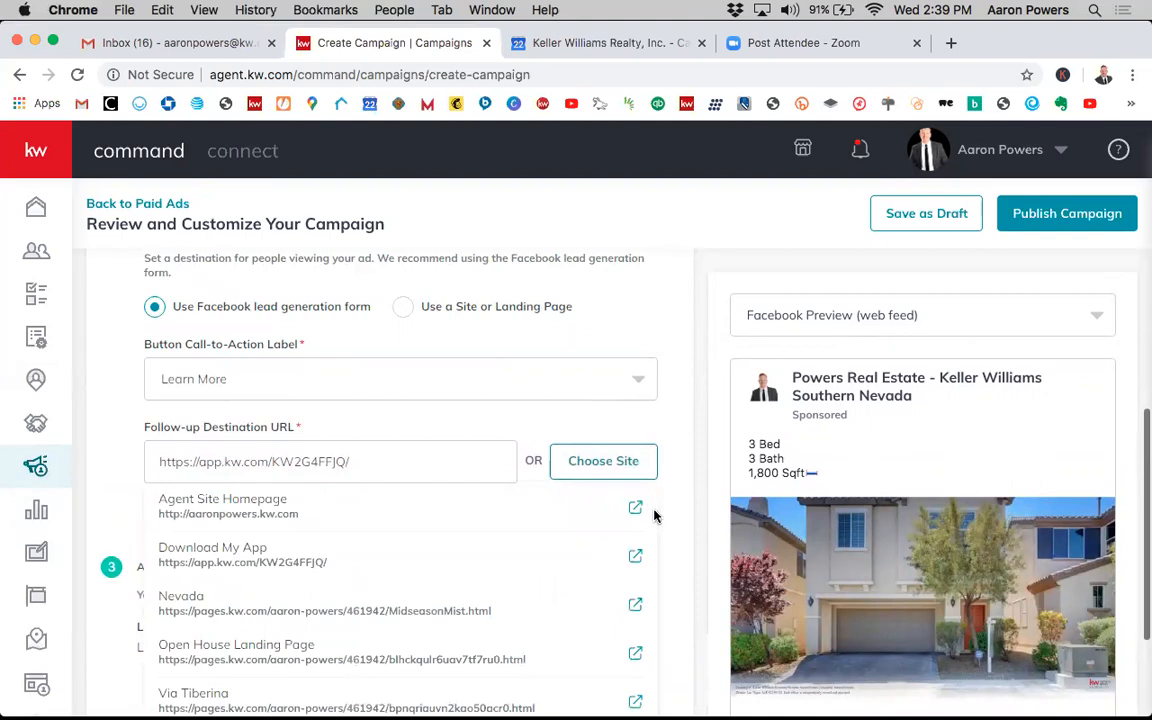
scroll(655, 515, down, 3)
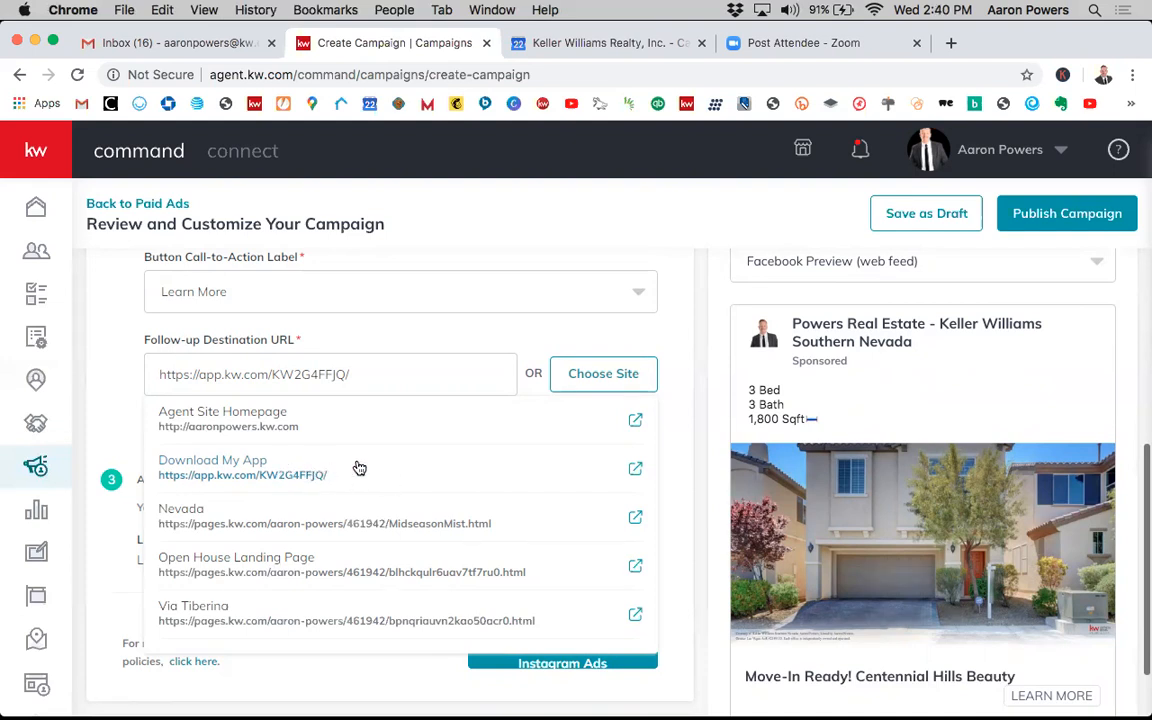
scroll(359, 468, up, 1)
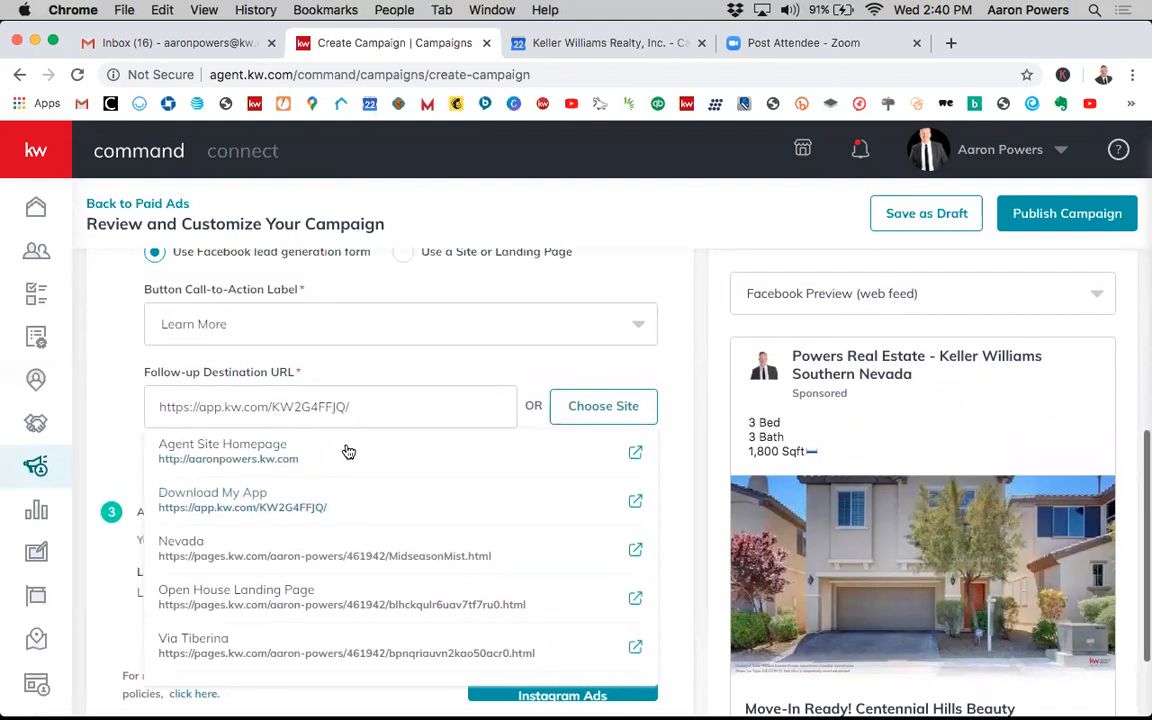
click(340, 505)
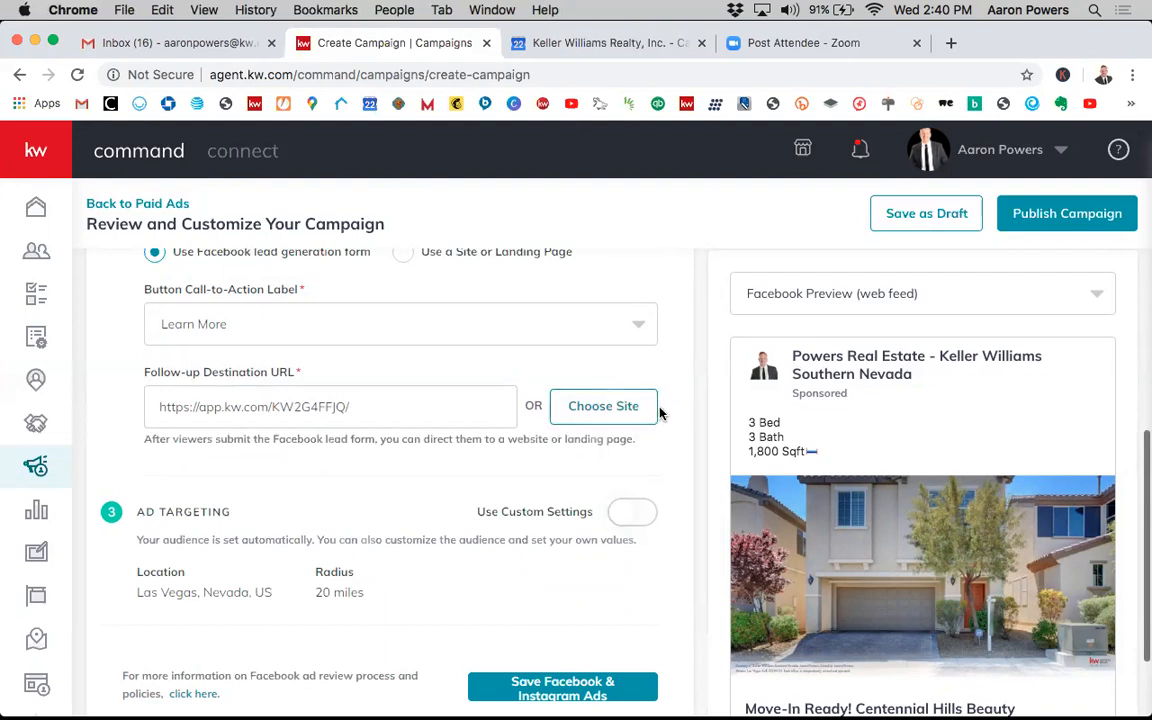
- Open the Download My App site from the follow-up destination site list in a new tab to preview it
scroll(659, 390, up, 5)
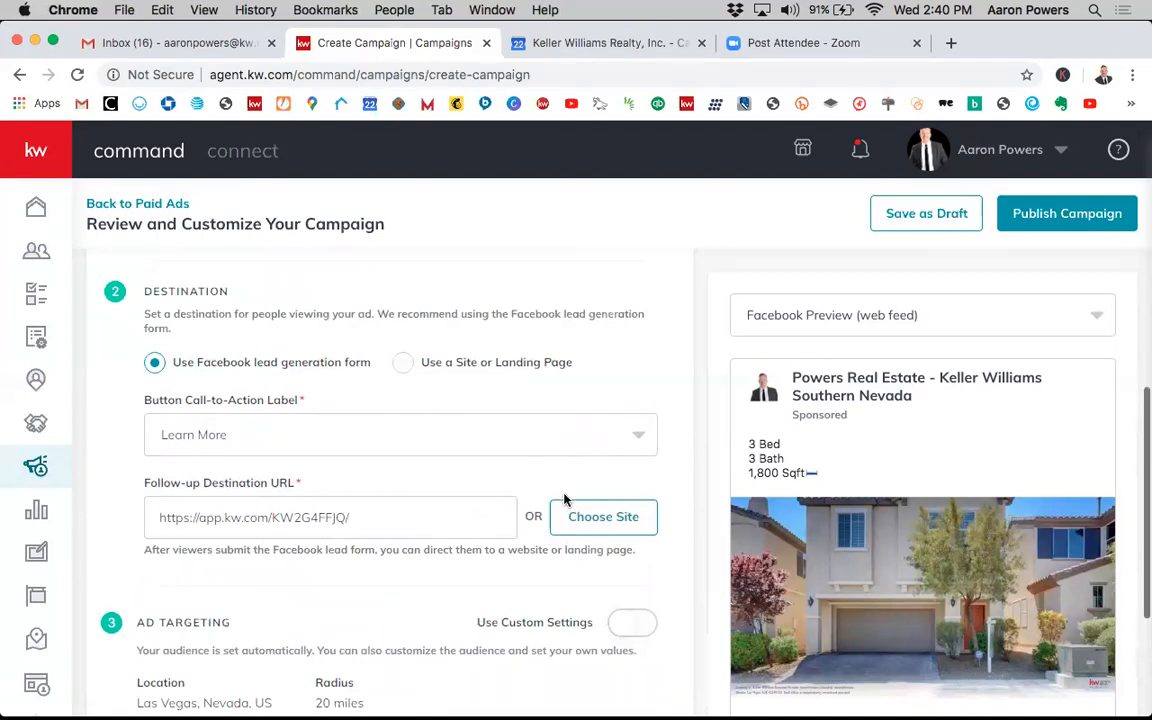
click(608, 518)
scroll(640, 480, down, 3)
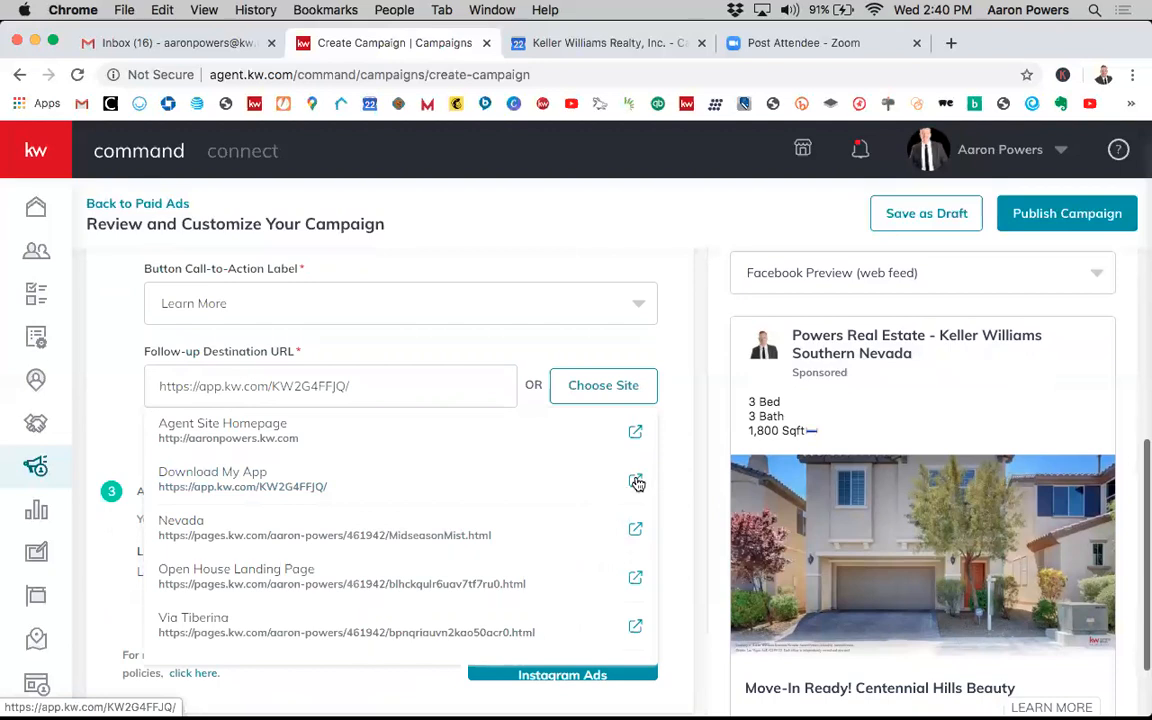
click(636, 482)
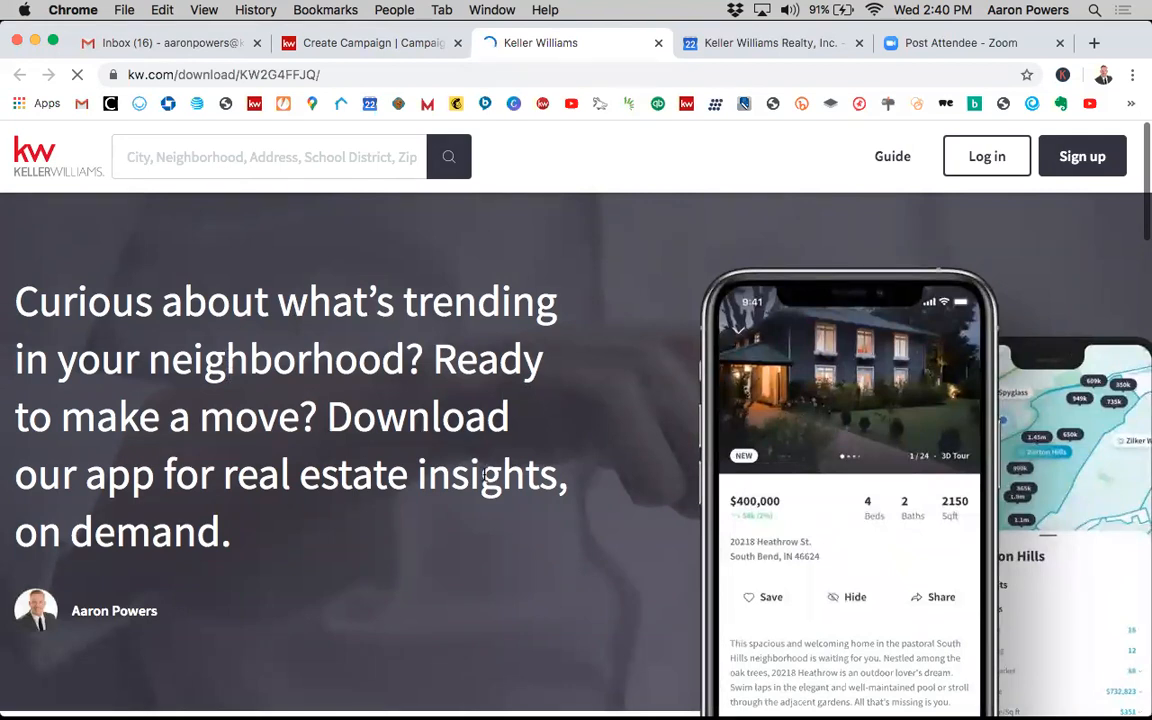
- Scroll through the Download My App page to review its content down to the footer
scroll(242, 576, down, 1)
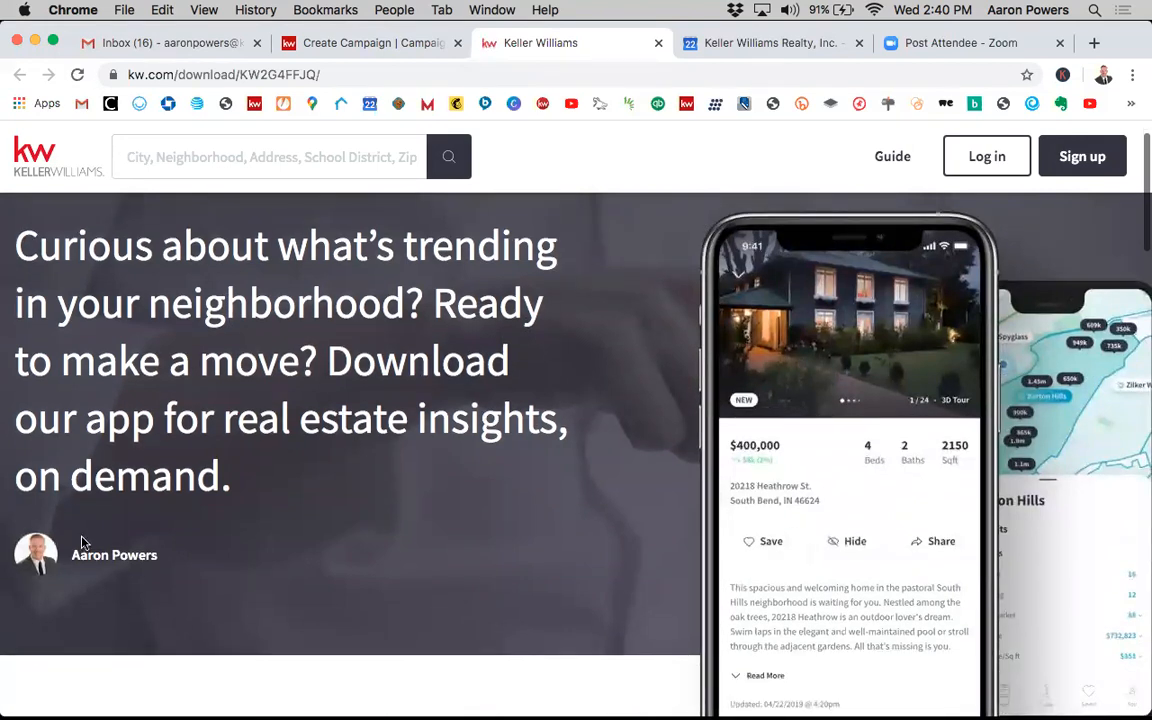
scroll(703, 530, up, 1)
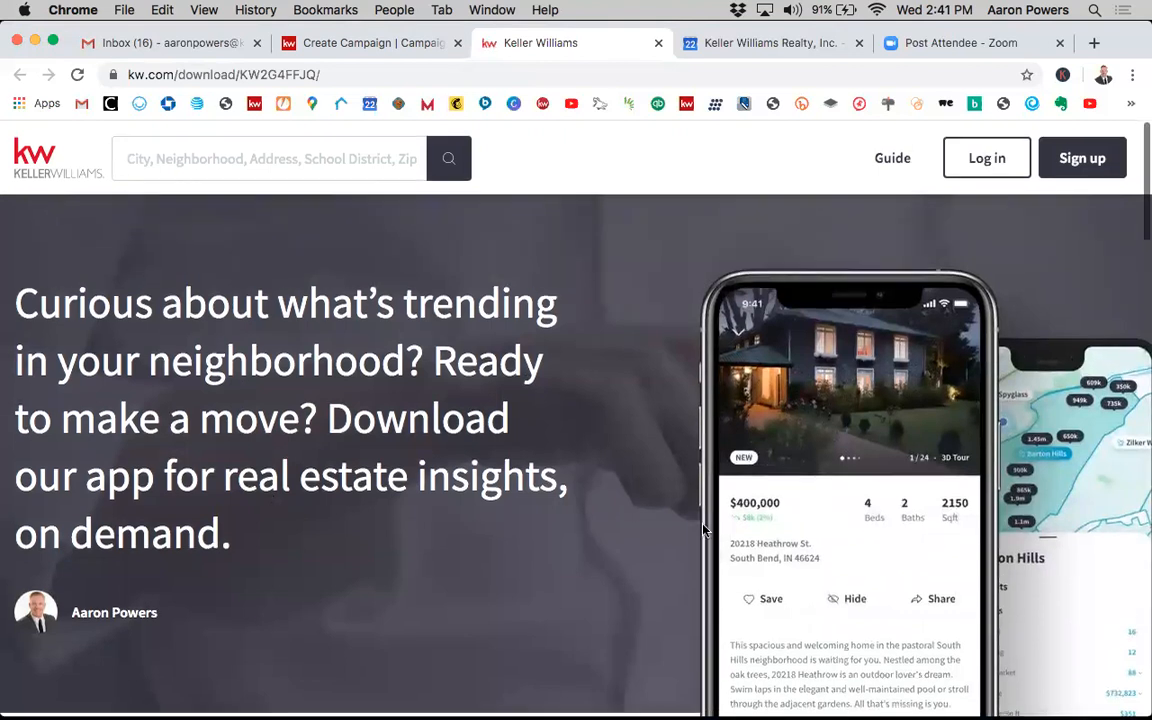
scroll(703, 530, down, 5)
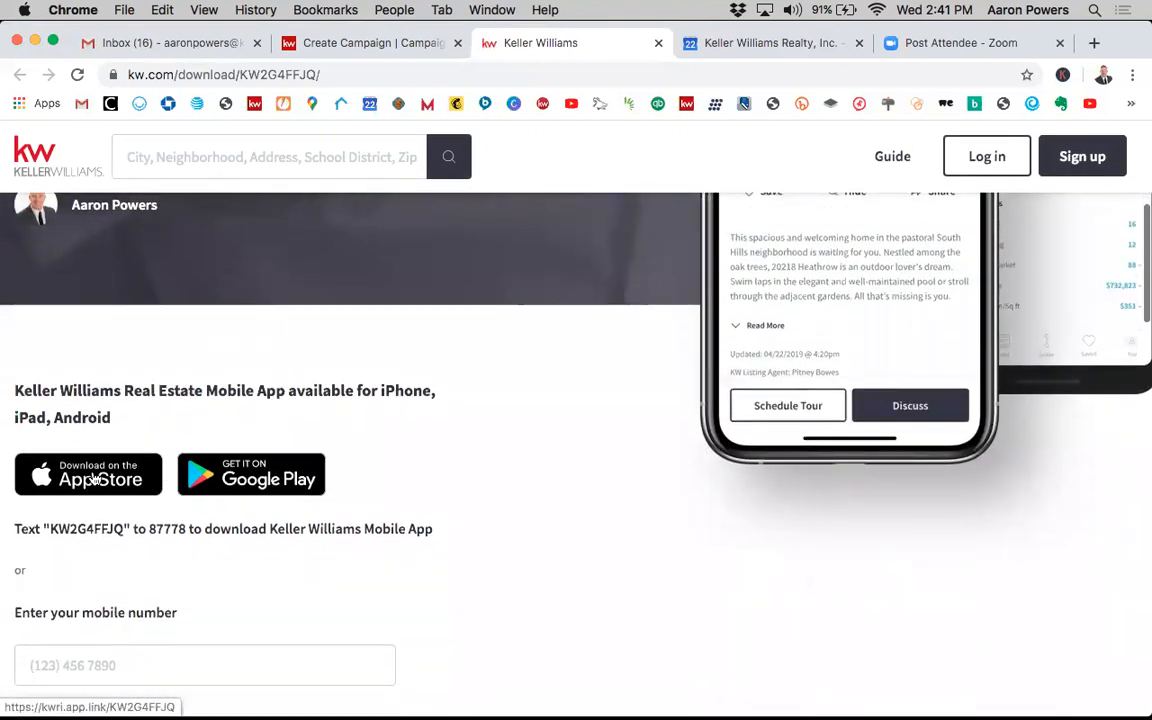
scroll(82, 422, down, 1)
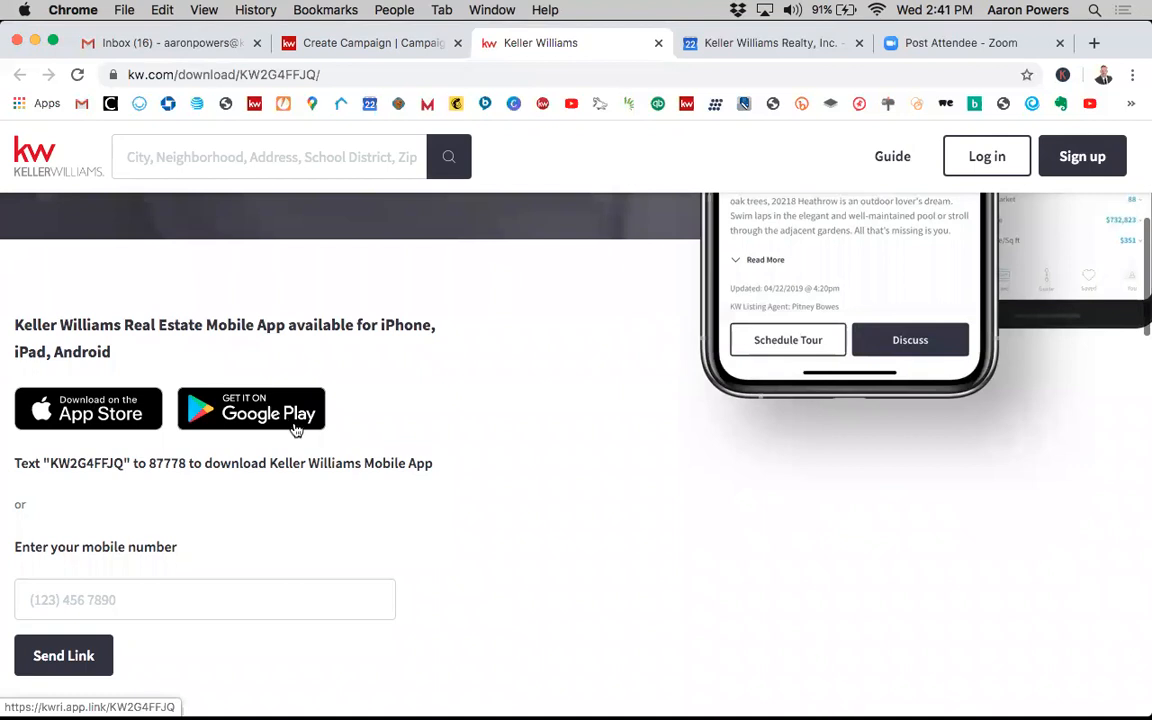
scroll(491, 571, down, 1)
click(170, 518)
scroll(200, 614, down, 2)
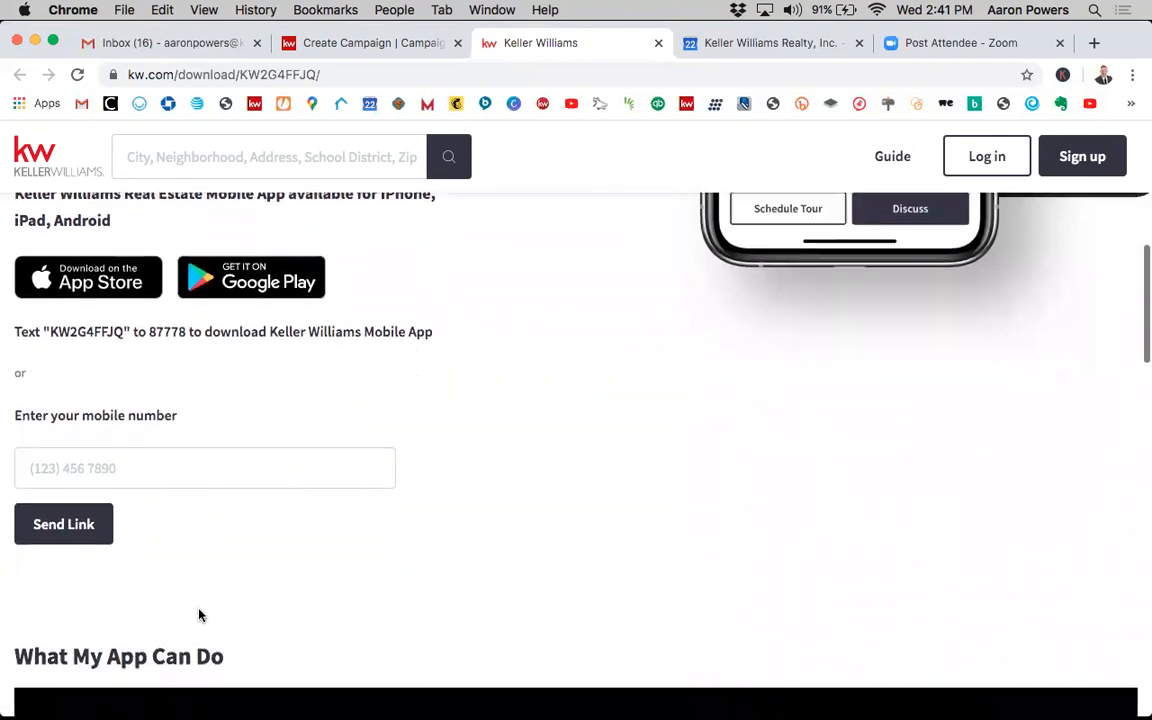
scroll(681, 365, down, 5)
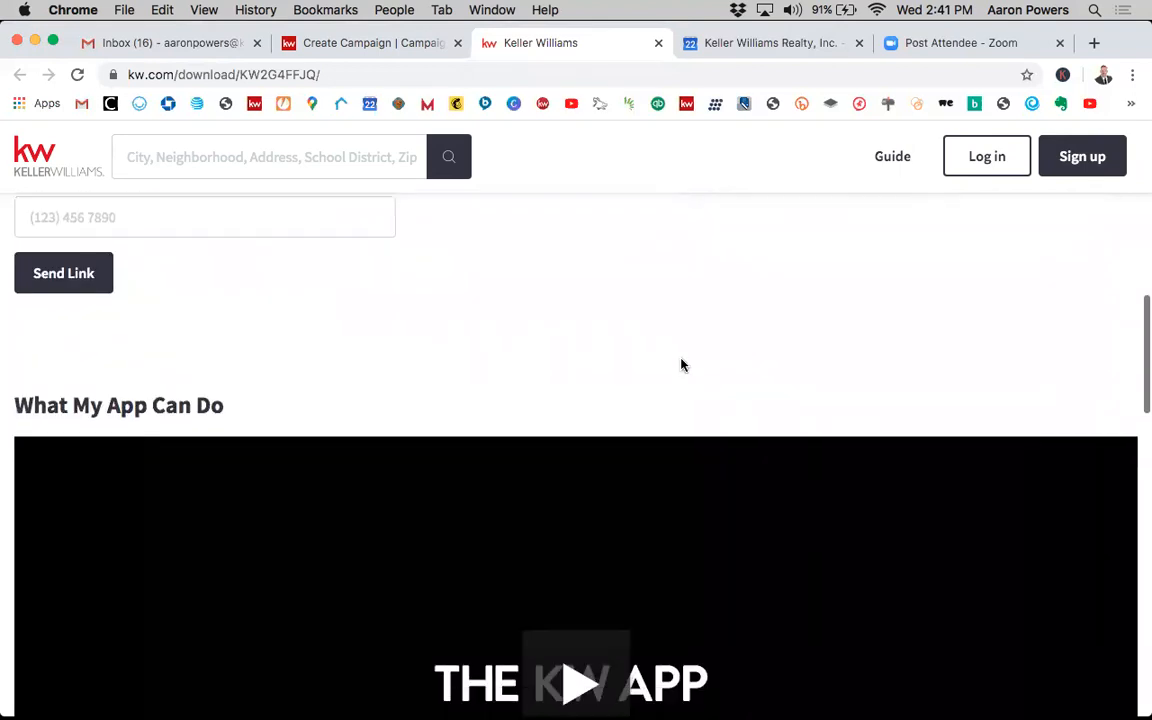
scroll(800, 350, up, 1)
scroll(761, 291, up, 2)
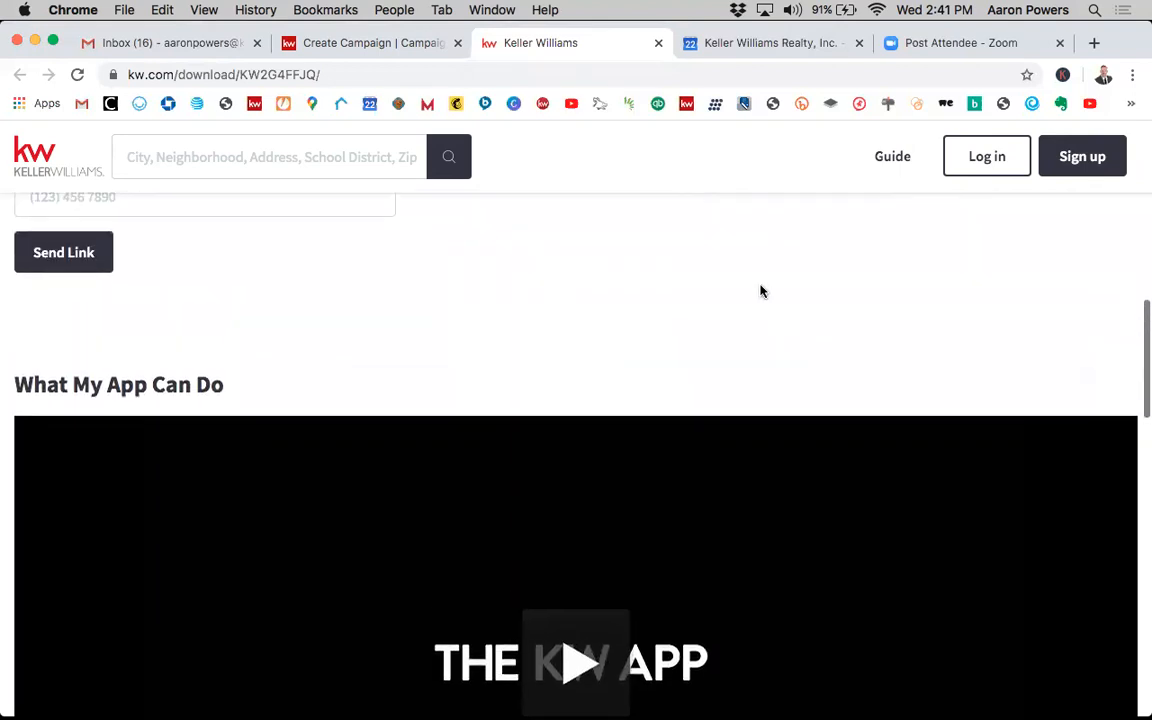
scroll(743, 352, down, 1)
scroll(745, 360, down, 3)
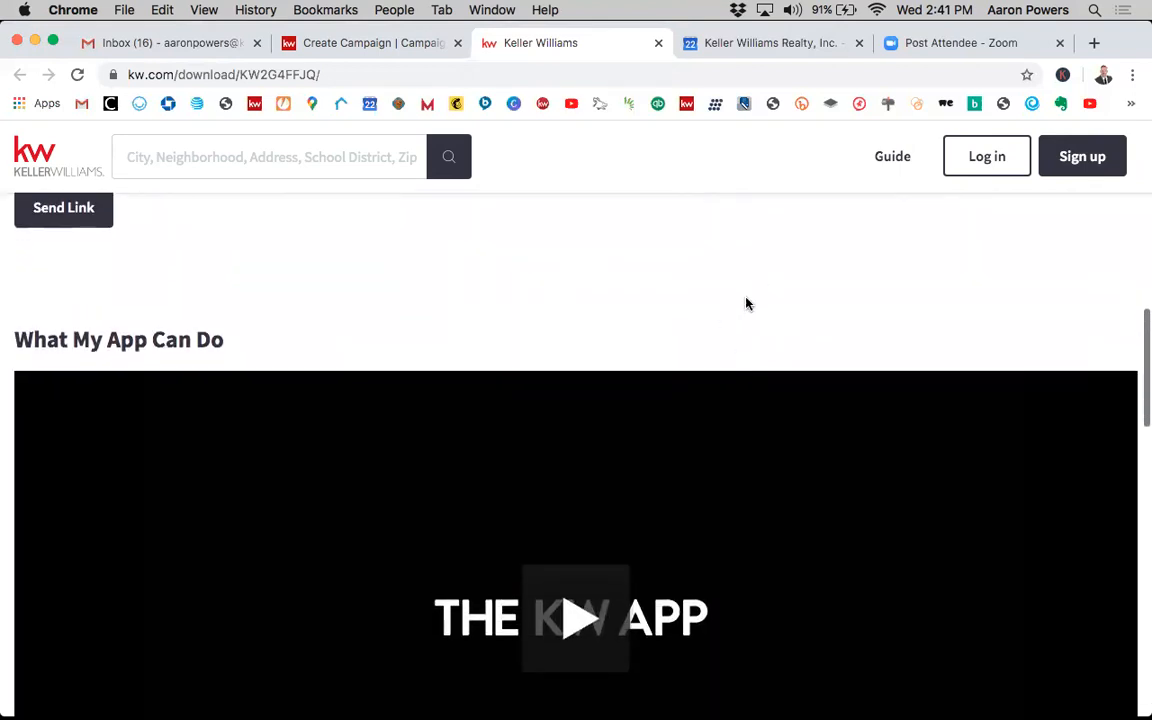
scroll(776, 388, down, 3)
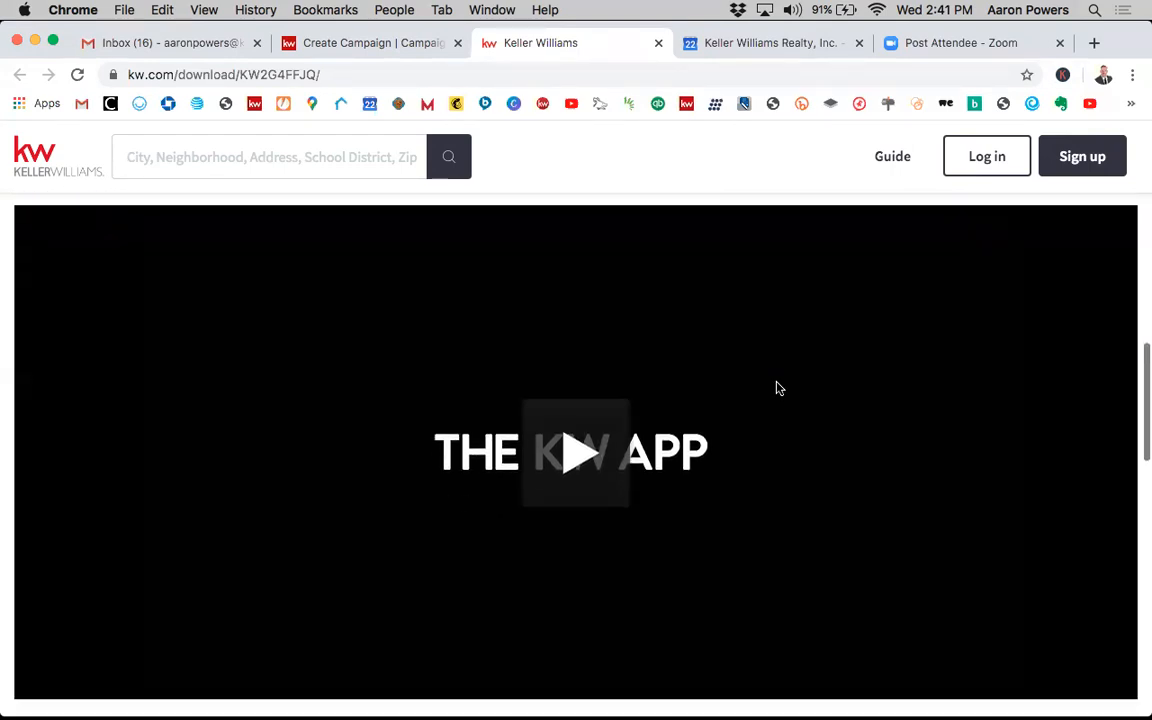
scroll(769, 378, up, 1)
scroll(723, 381, down, 1)
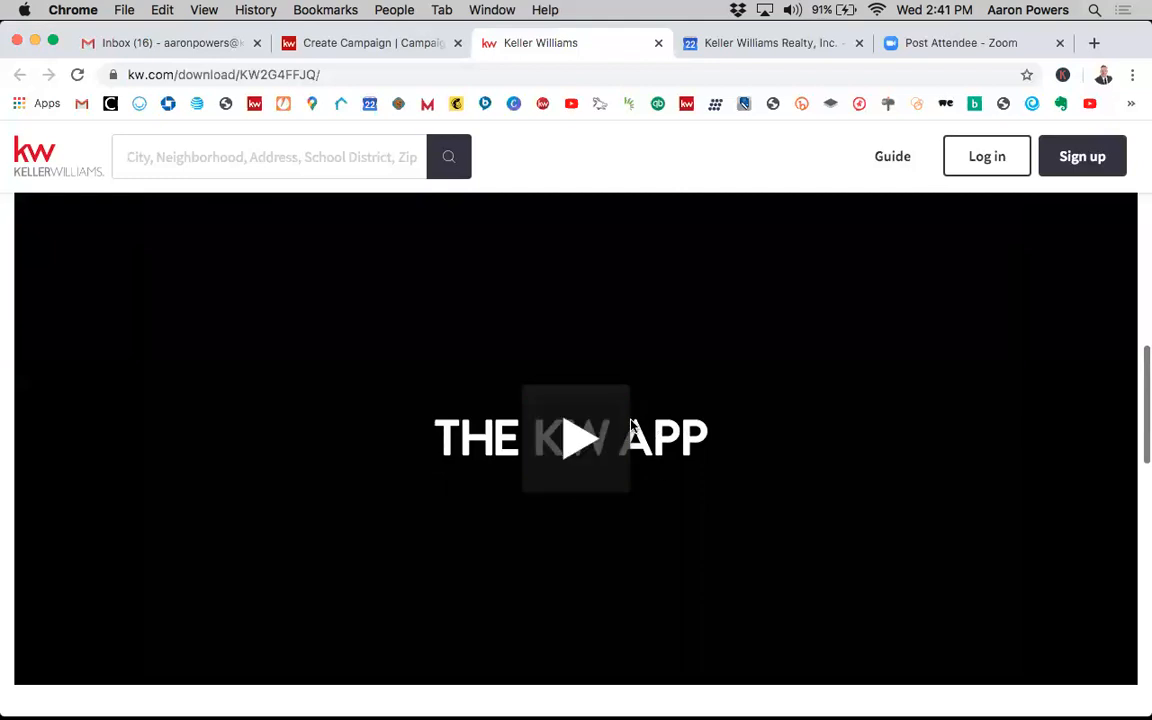
scroll(666, 473, down, 2)
scroll(666, 473, down, 7)
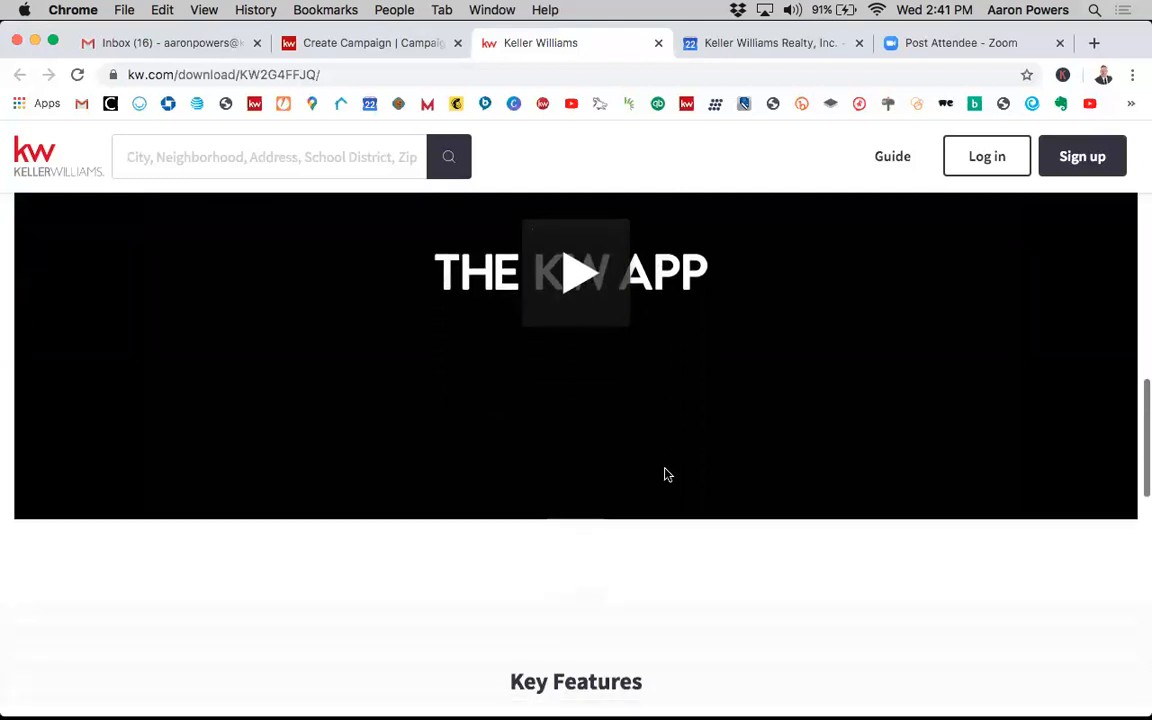
scroll(722, 501, down, 3)
scroll(735, 479, down, 3)
scroll(735, 479, down, 4)
scroll(735, 480, down, 10)
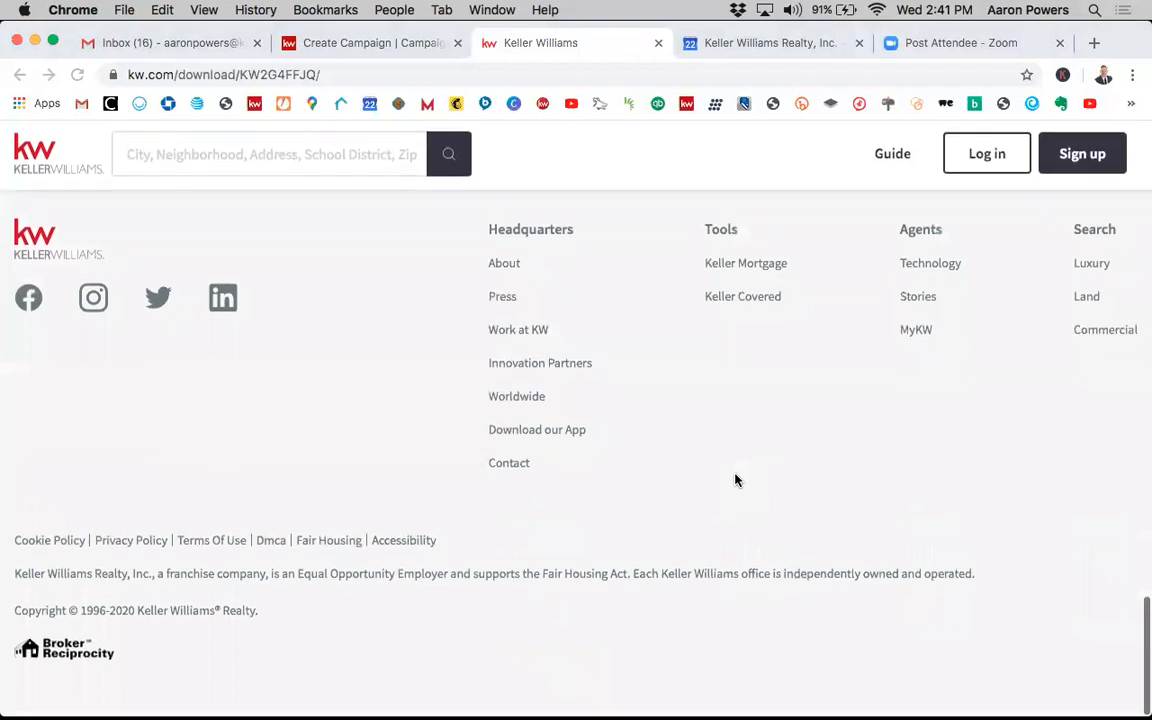
scroll(735, 480, up, 20)
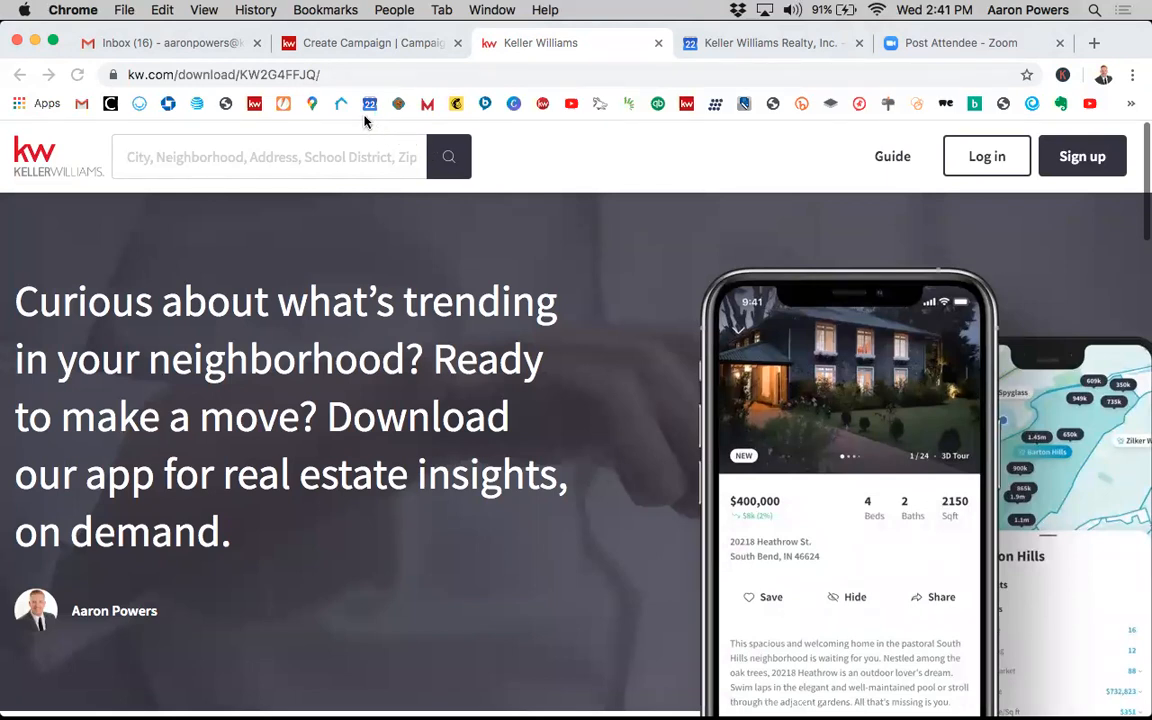
- Return to the campaign tab and pick Download My App again from the follow-up destination site list
click(377, 46)
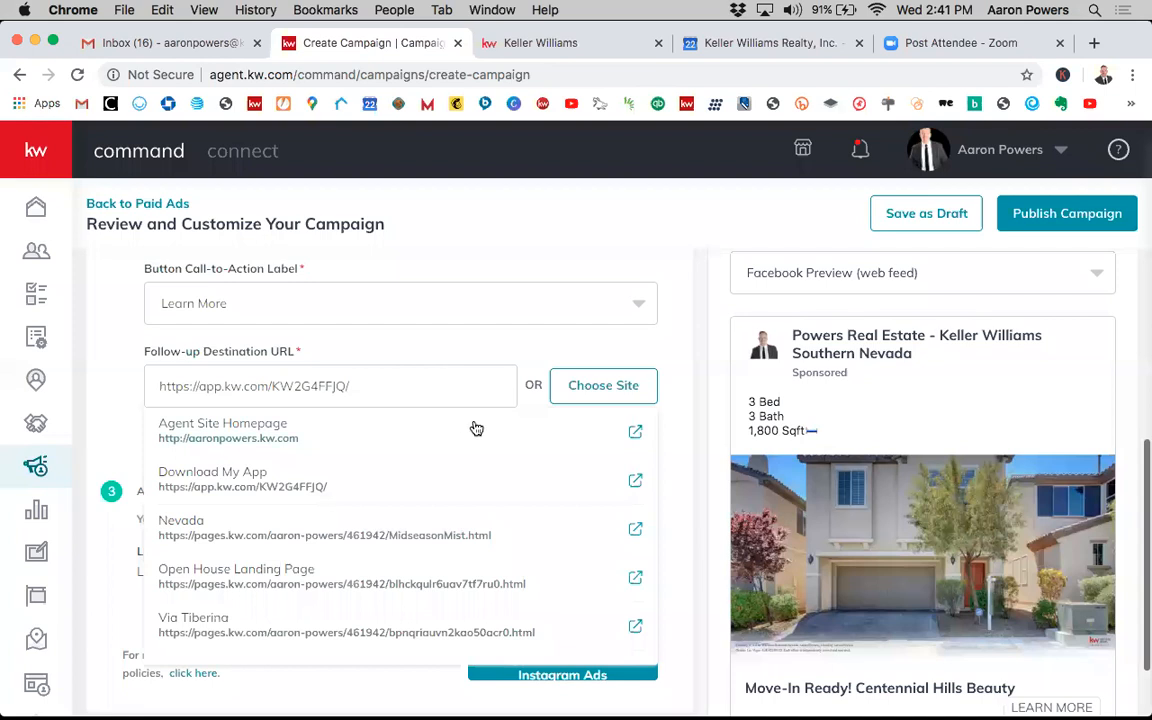
click(584, 398)
scroll(966, 628, down, 1)
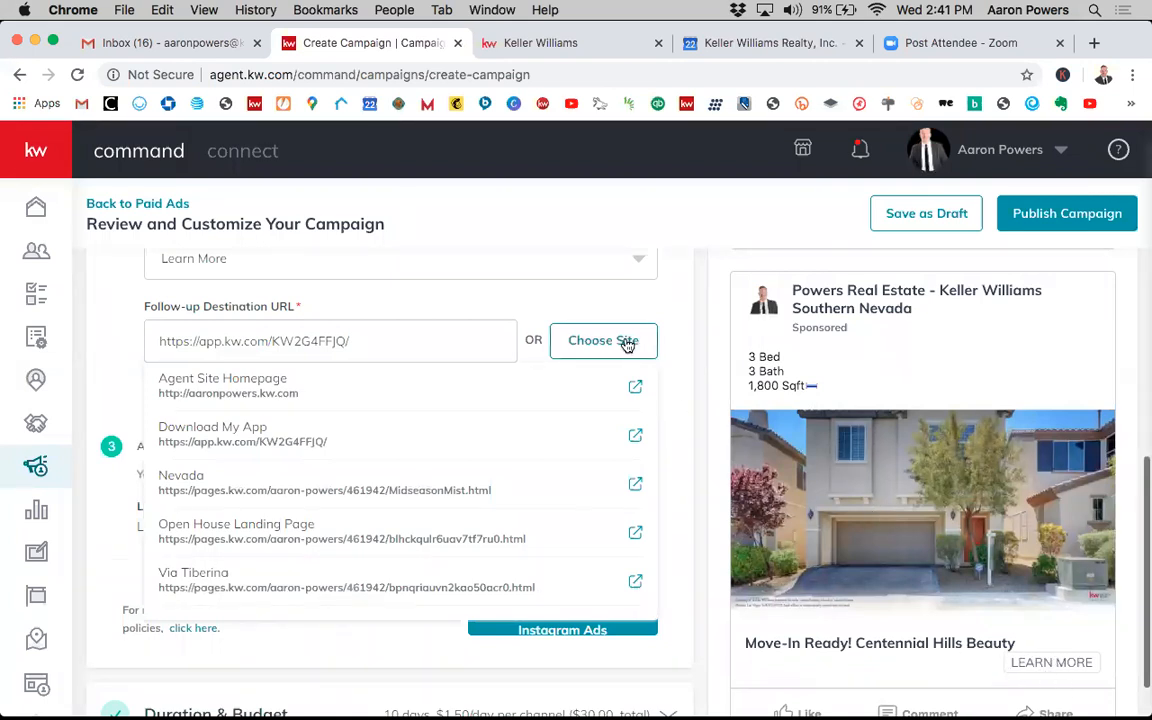
scroll(600, 330, up, 3)
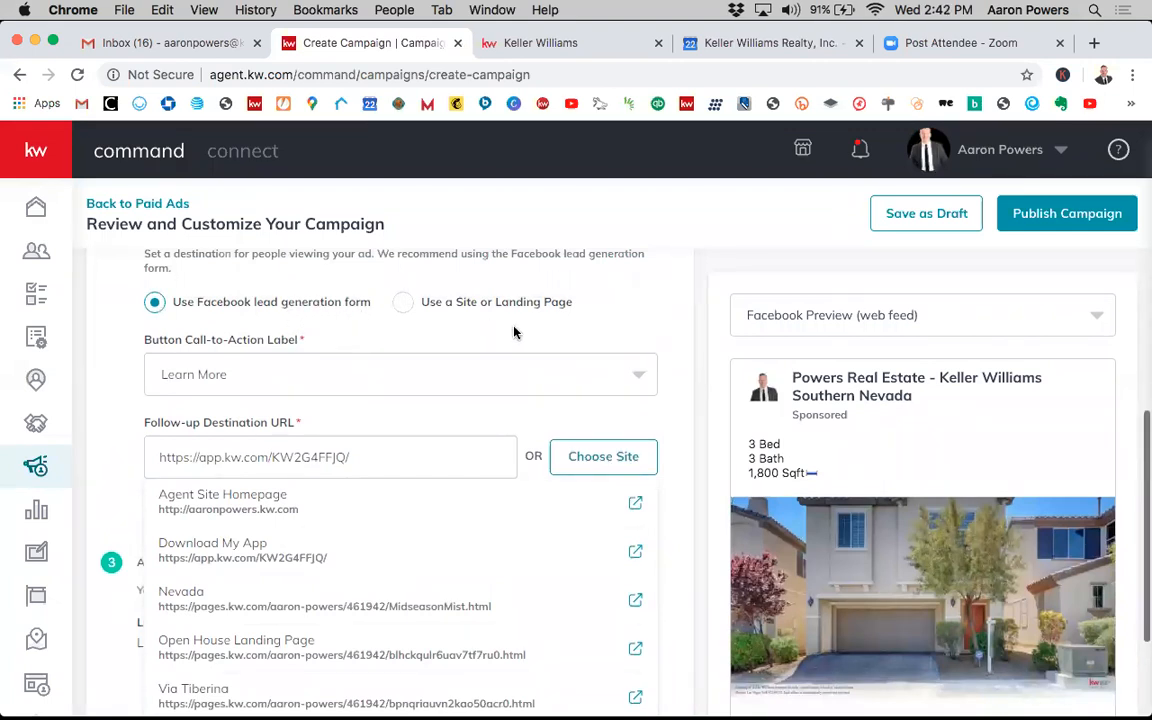
scroll(681, 450, down, 1)
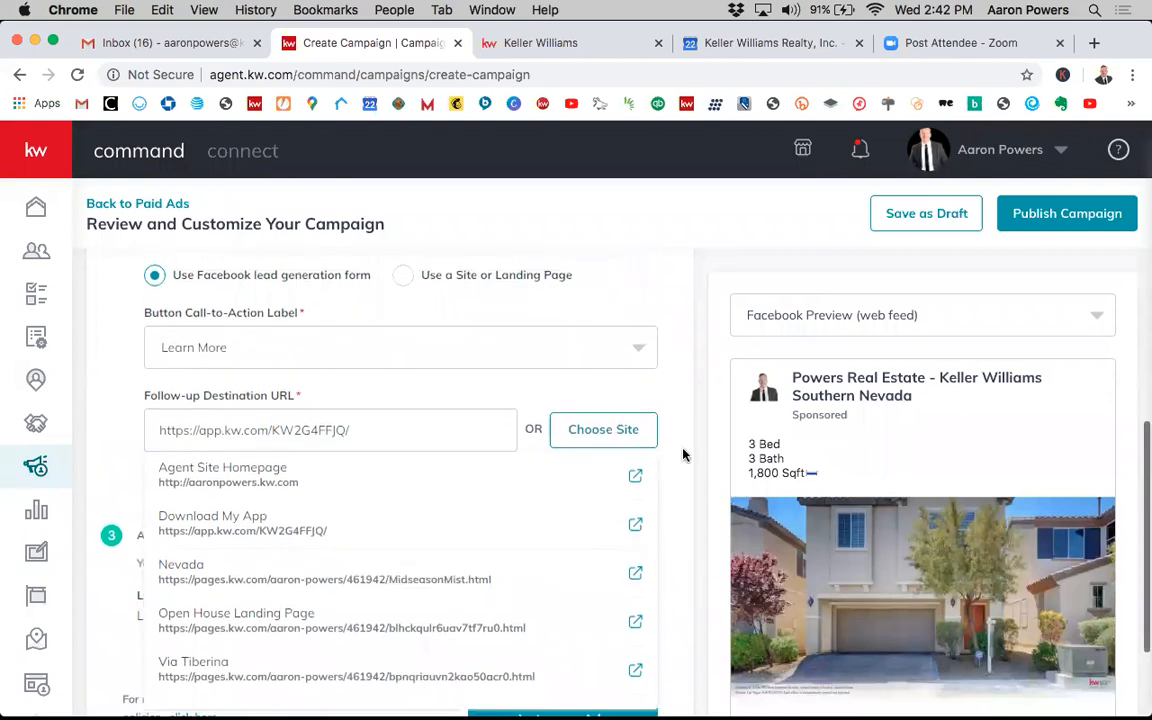
scroll(683, 455, down, 1)
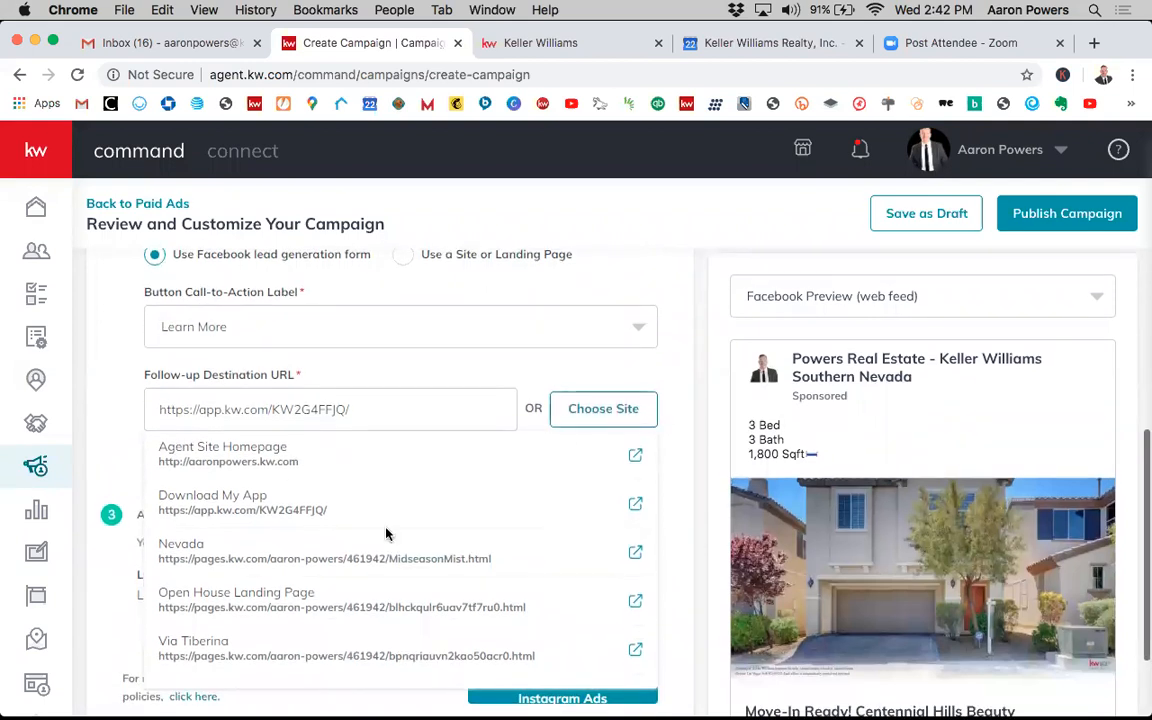
click(321, 515)
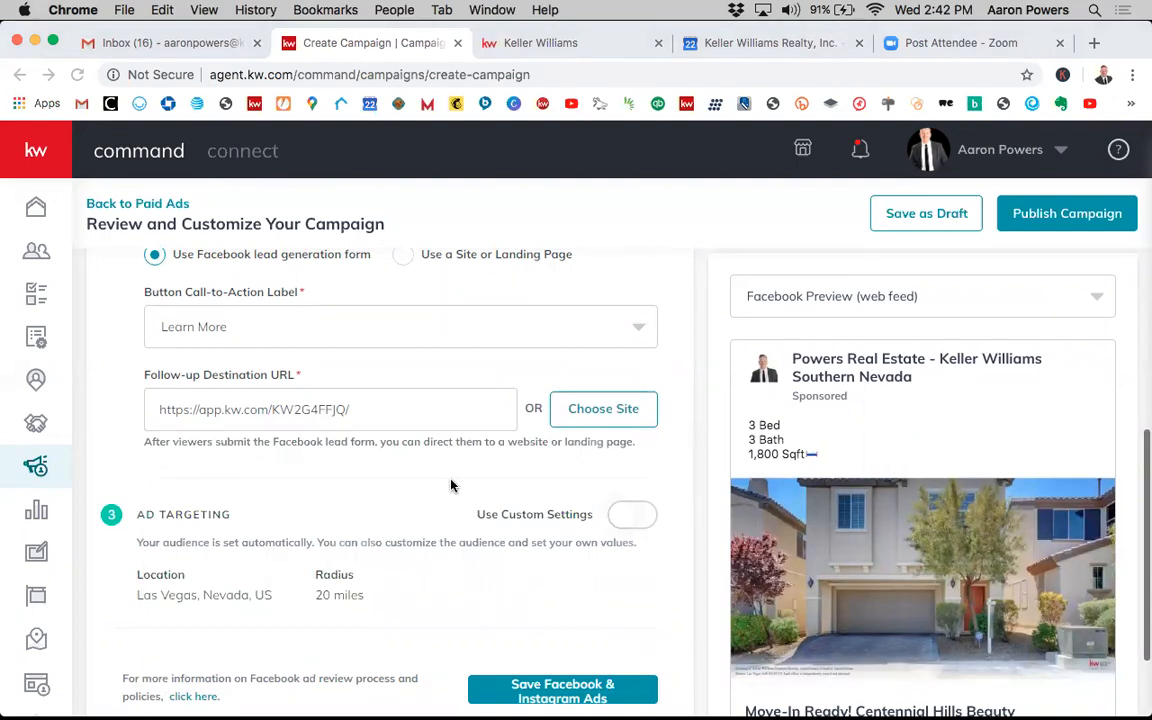
- Review the destination and Ad Targeting sections of the campaign form
scroll(443, 472, down, 1)
scroll(462, 470, up, 1)
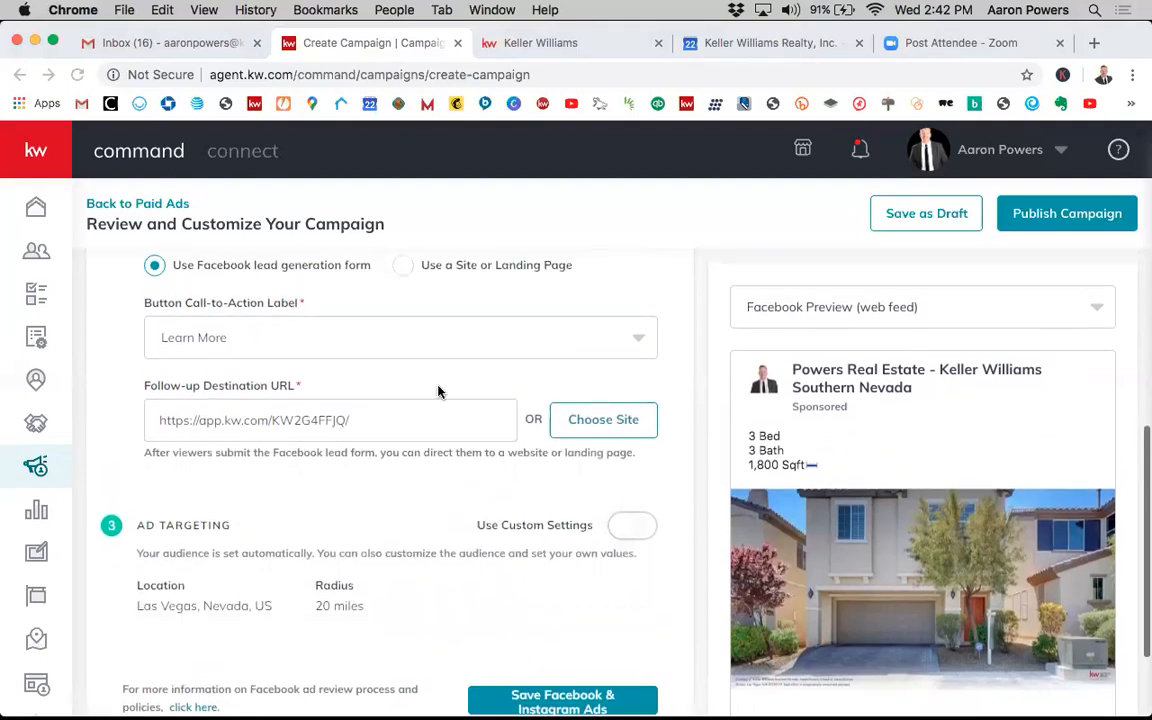
scroll(437, 391, down, 1)
scroll(537, 497, down, 1)
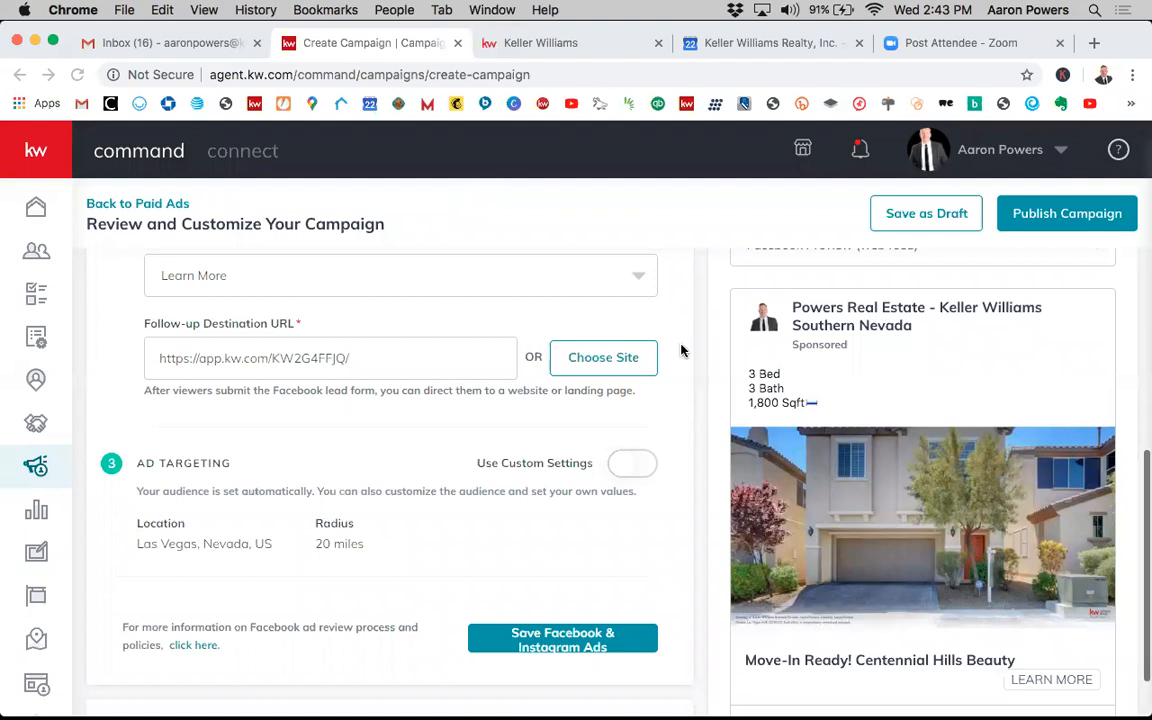
scroll(681, 358, up, 2)
scroll(679, 398, down, 2)
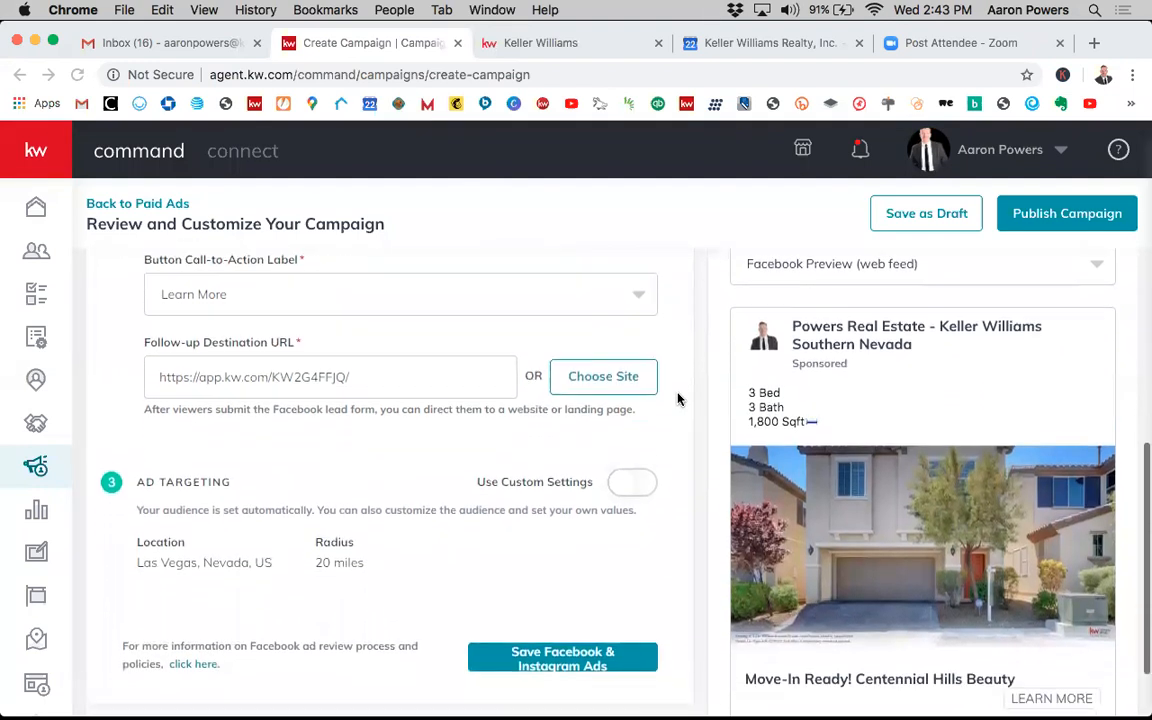
scroll(662, 431, down, 1)
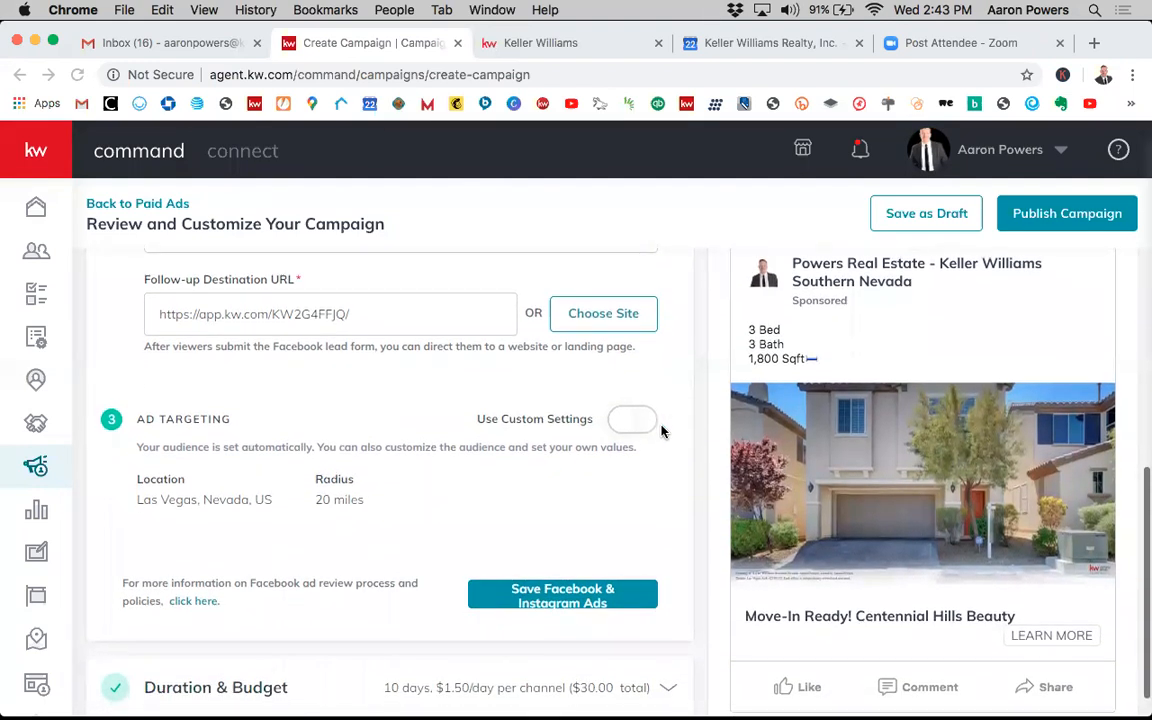
scroll(661, 430, down, 1)
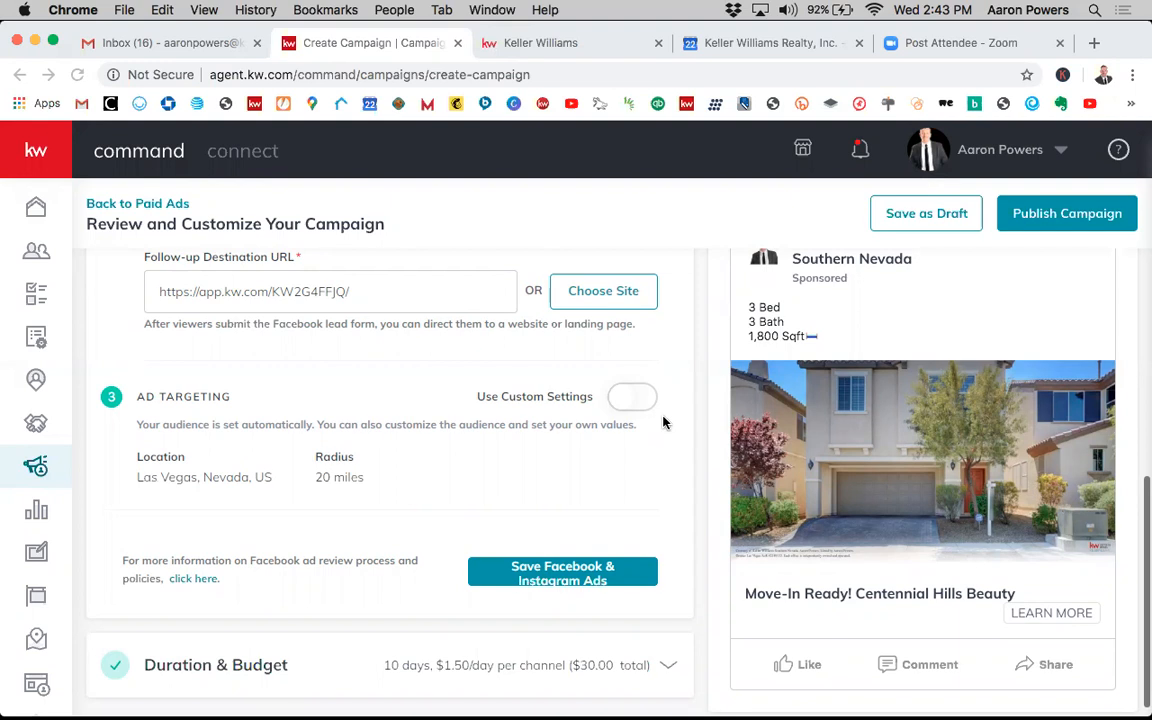
scroll(656, 494, down, 2)
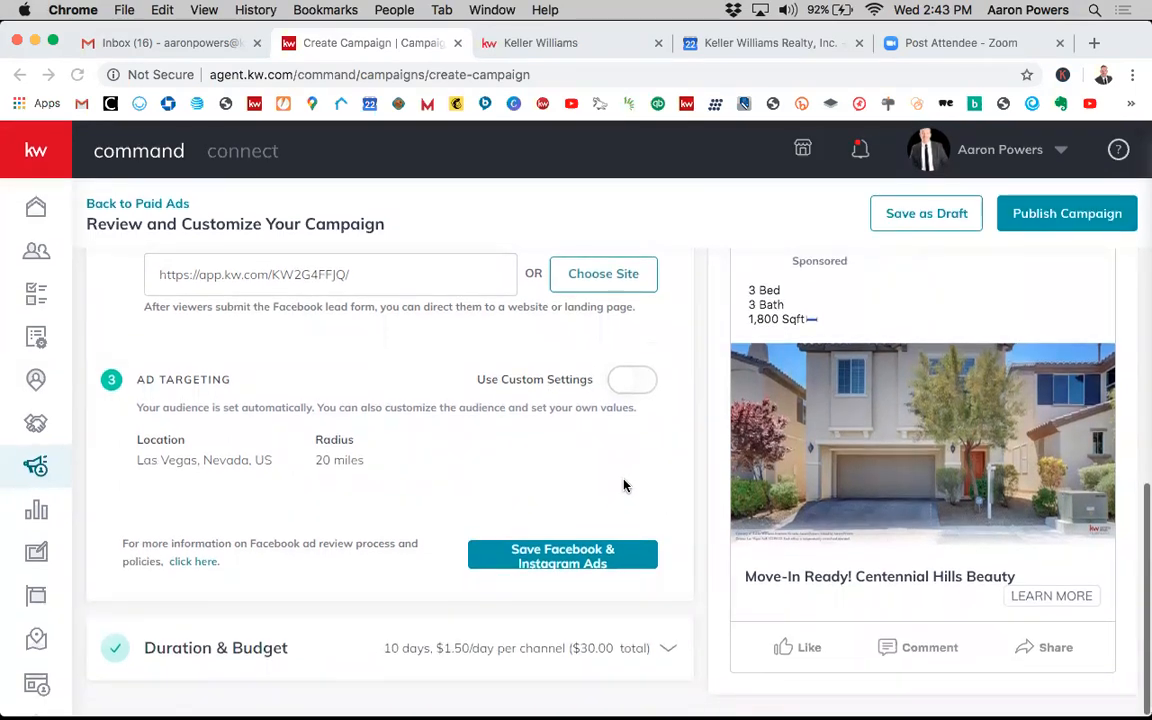
scroll(566, 476, up, 2)
scroll(565, 478, down, 1)
scroll(565, 478, up, 5)
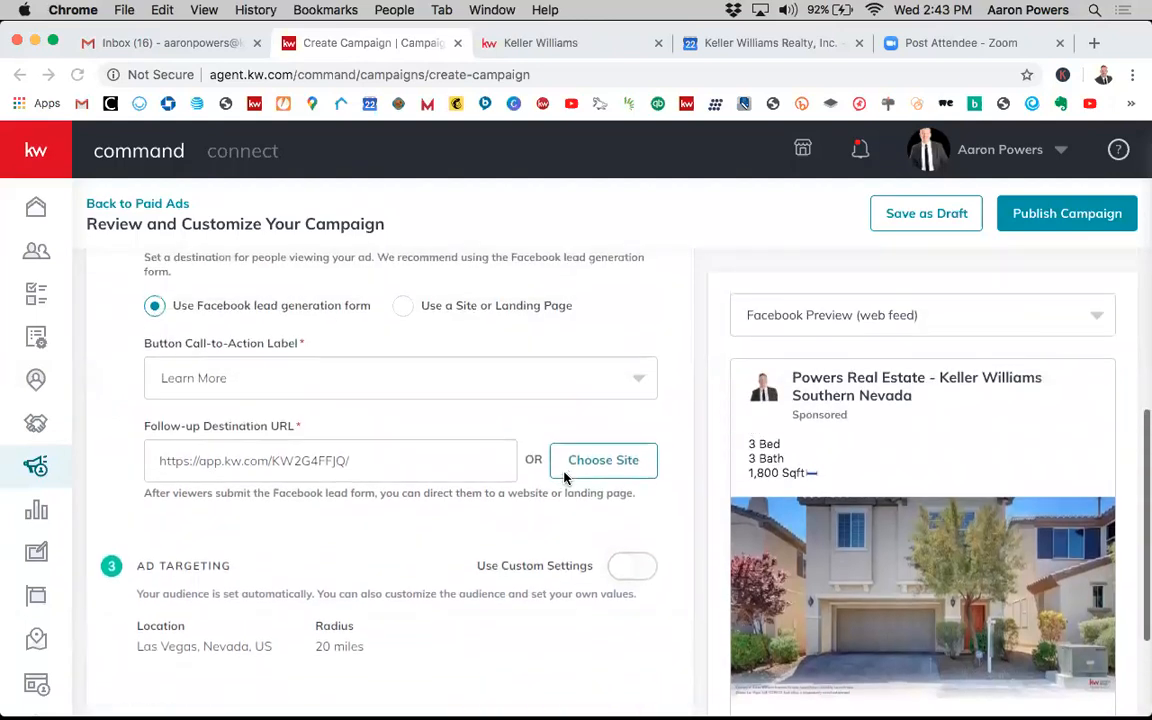
scroll(565, 478, down, 3)
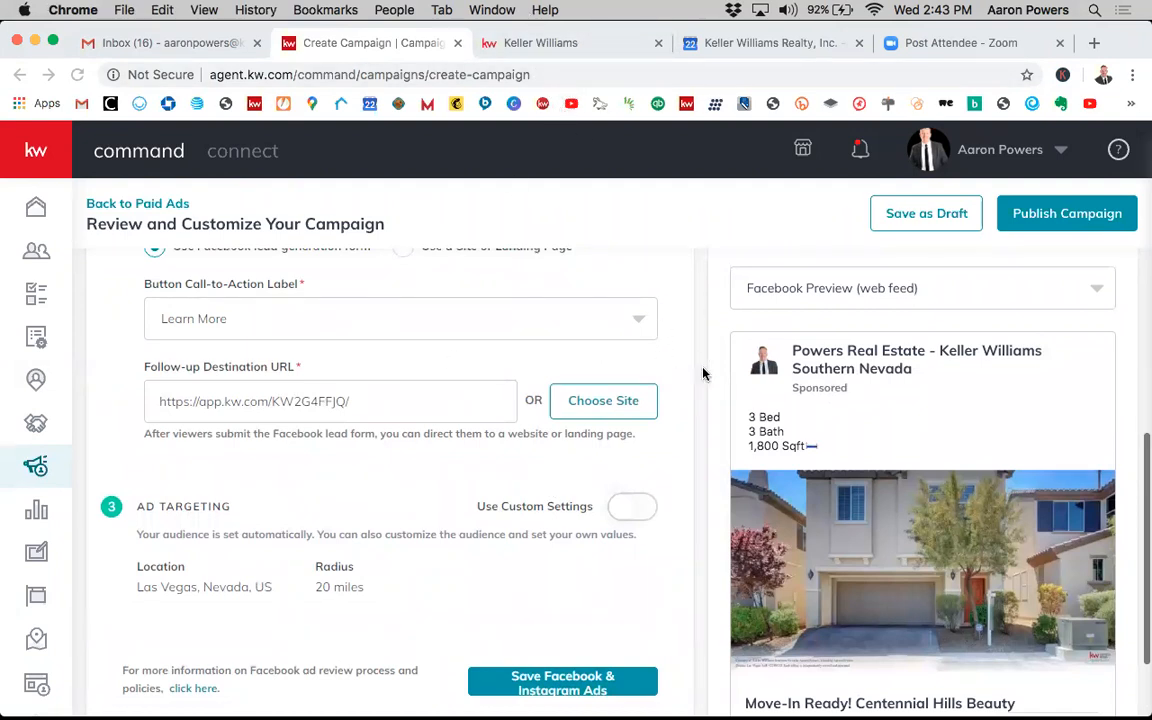
scroll(701, 402, down, 2)
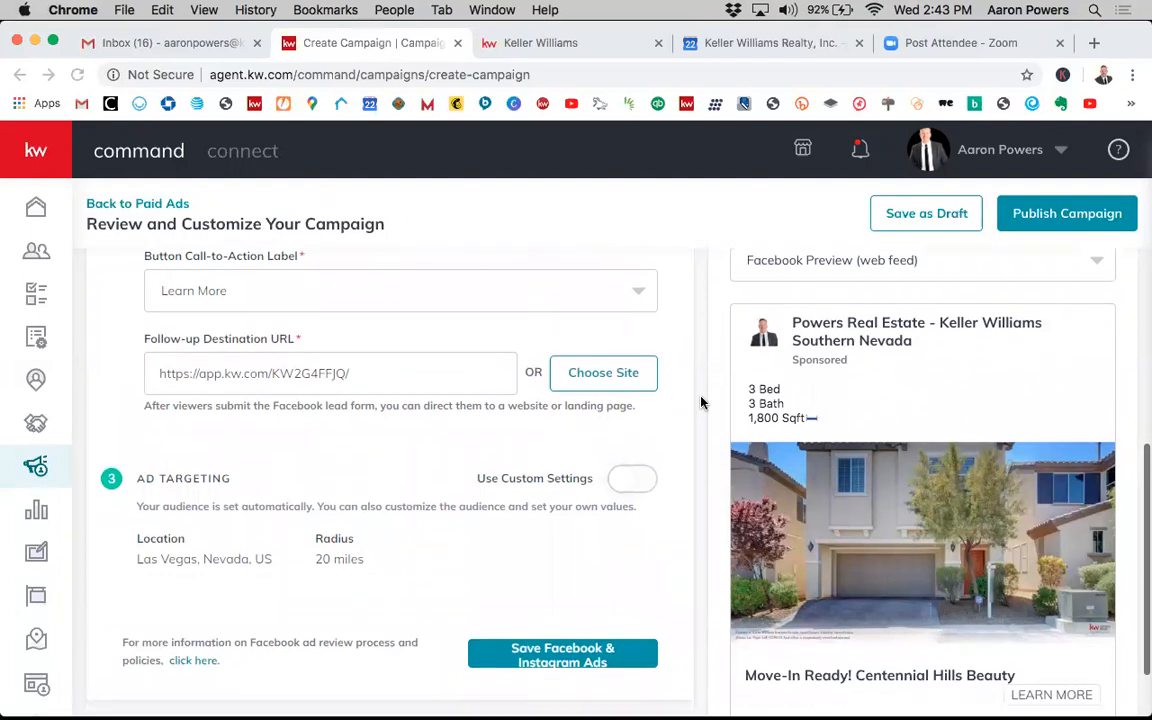
scroll(699, 420, down, 3)
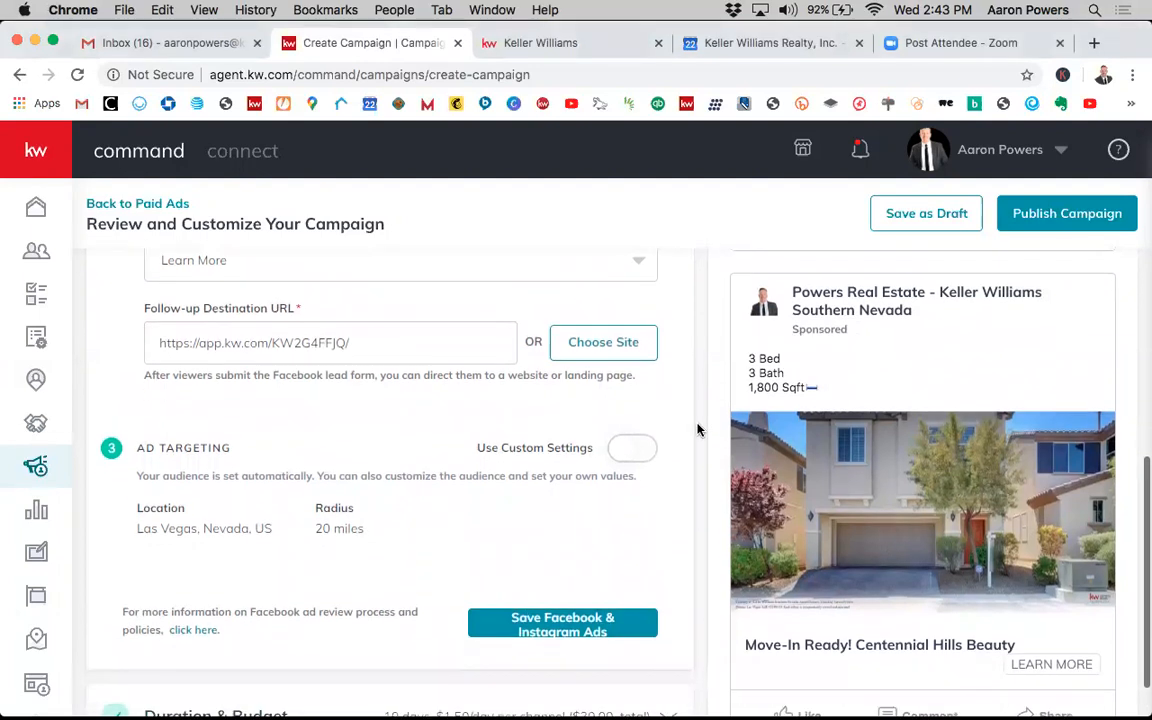
scroll(698, 430, down, 2)
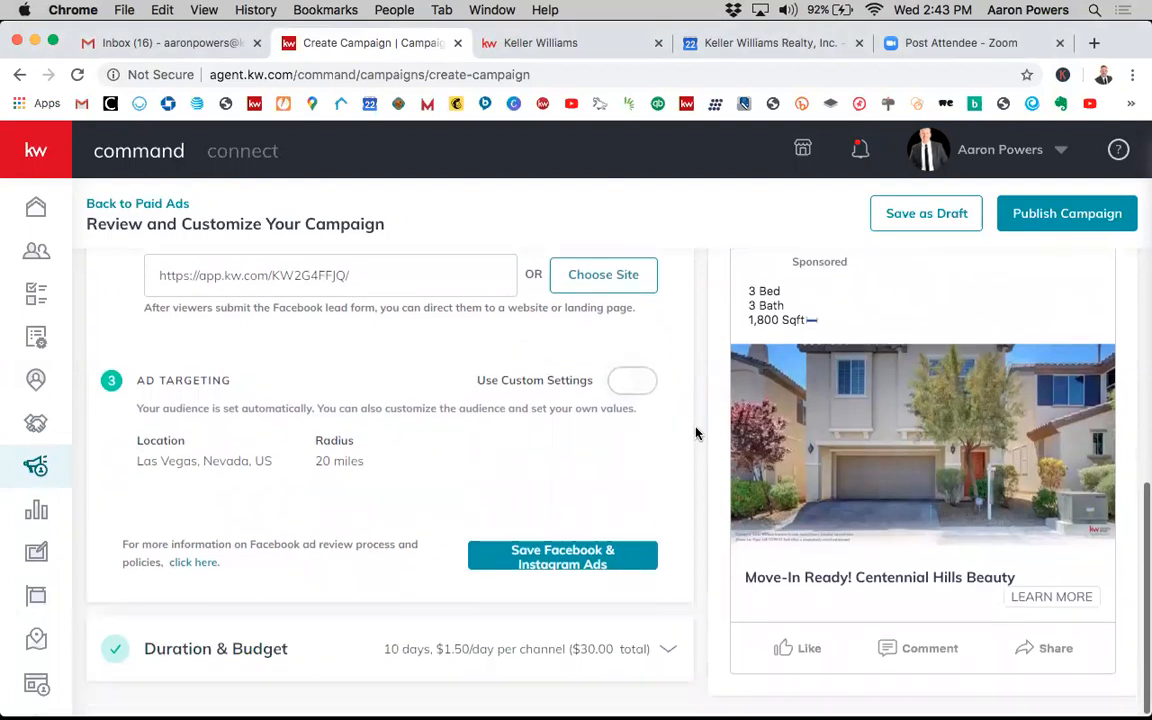
scroll(697, 387, up, 5)
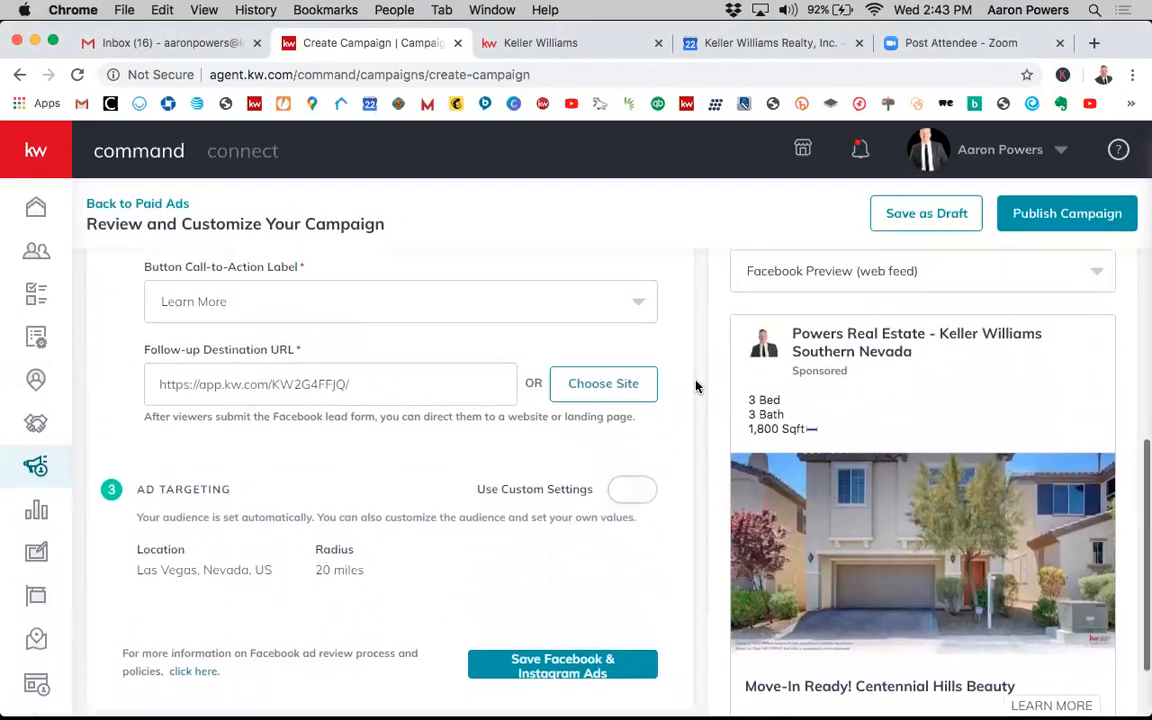
scroll(690, 380, up, 3)
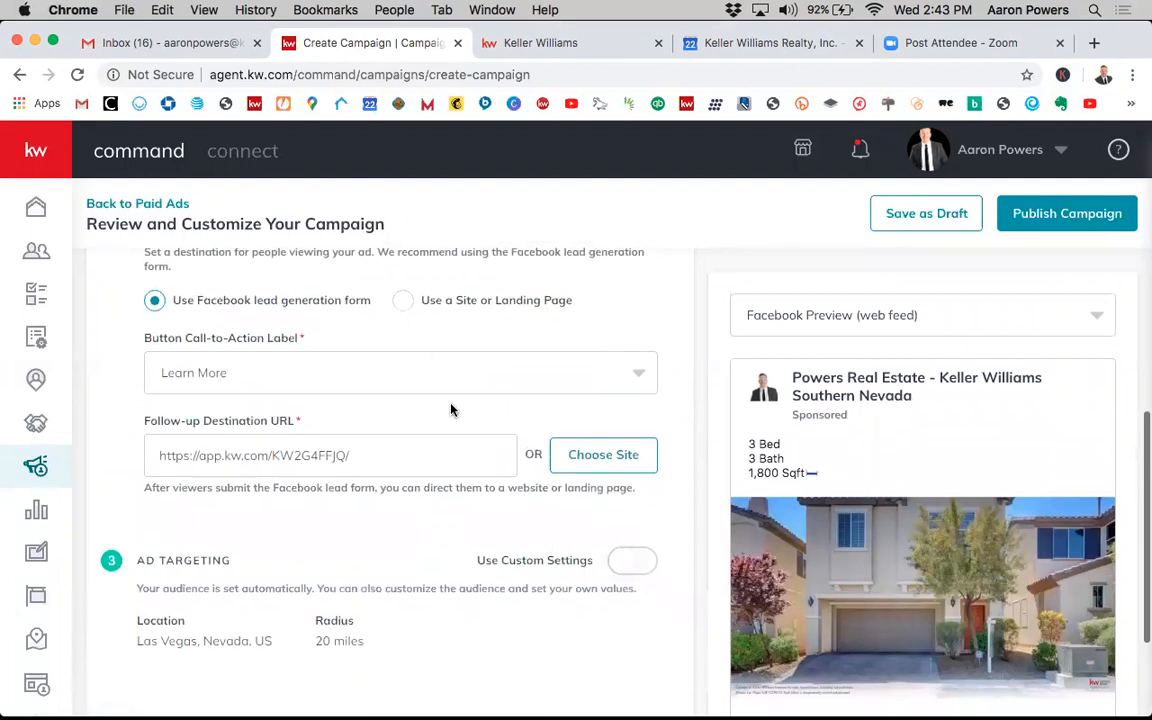
- Turn on custom settings for the campaign's ad targeting
scroll(450, 410, down, 2)
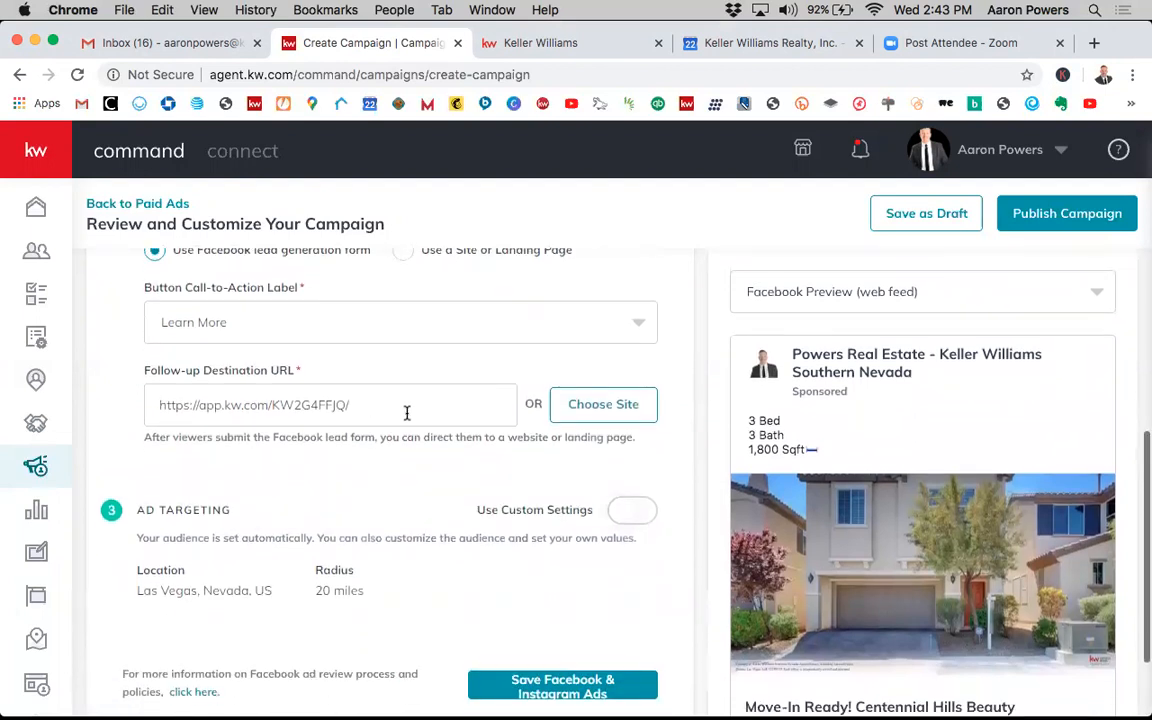
scroll(495, 433, down, 5)
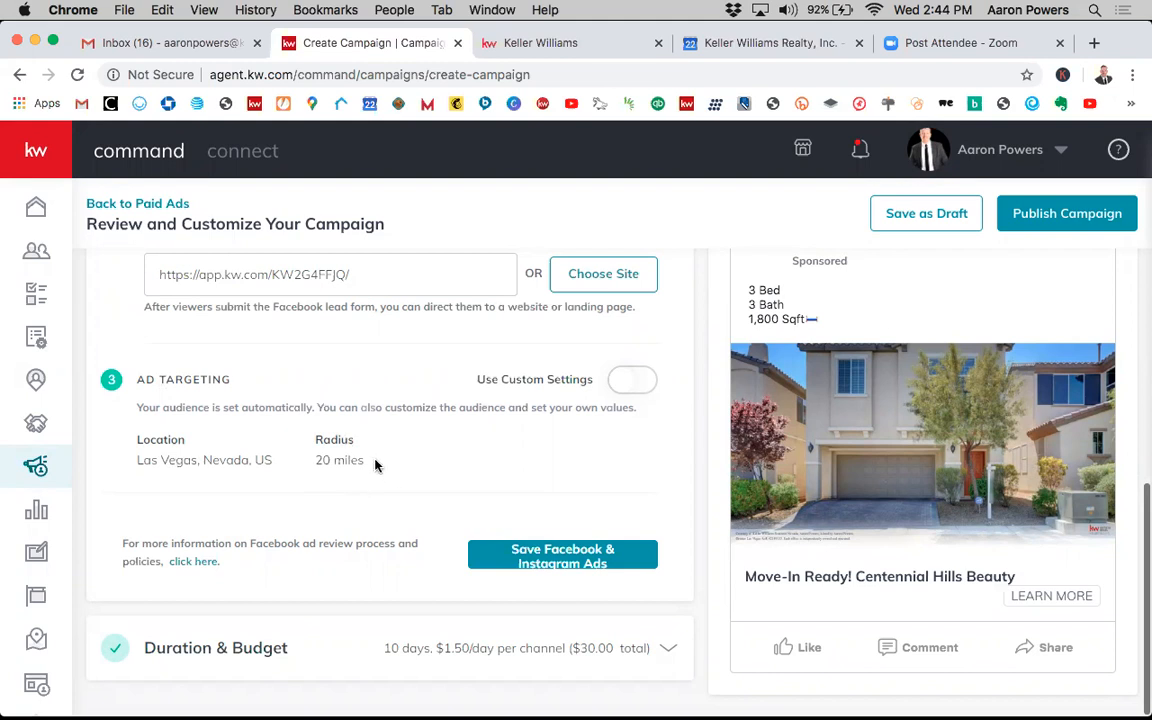
click(623, 388)
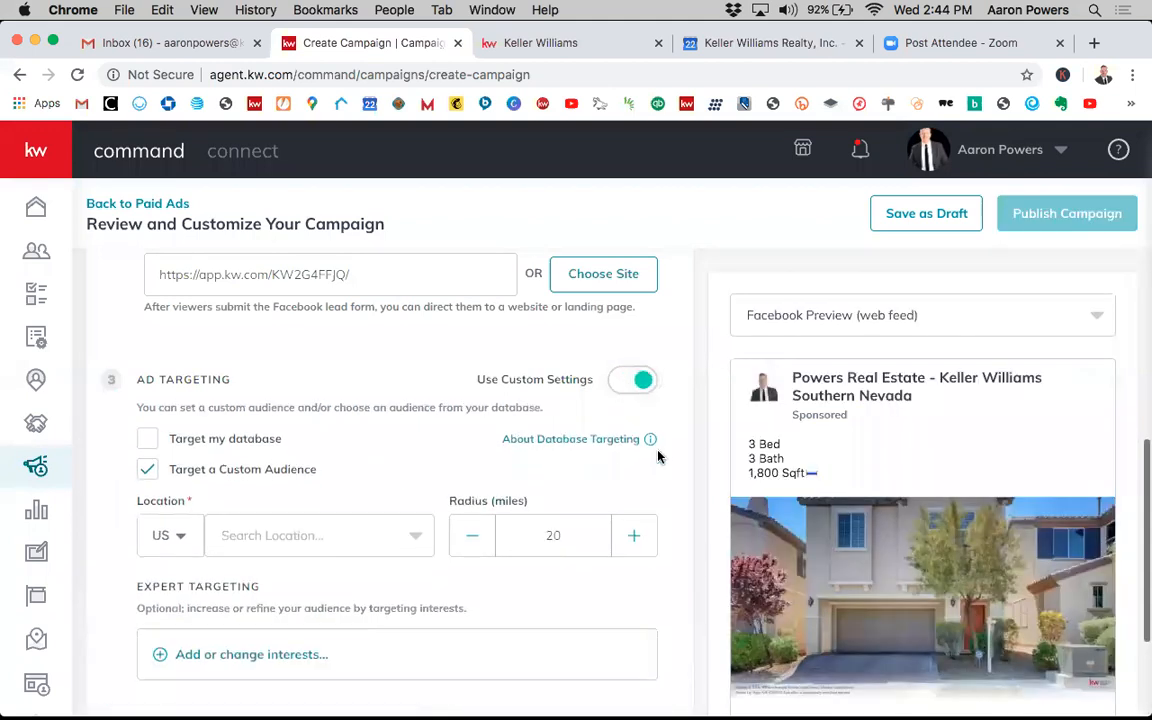
- Open the Expert Targeting interests dialog, browse the interest list, and close it
scroll(658, 457, down, 2)
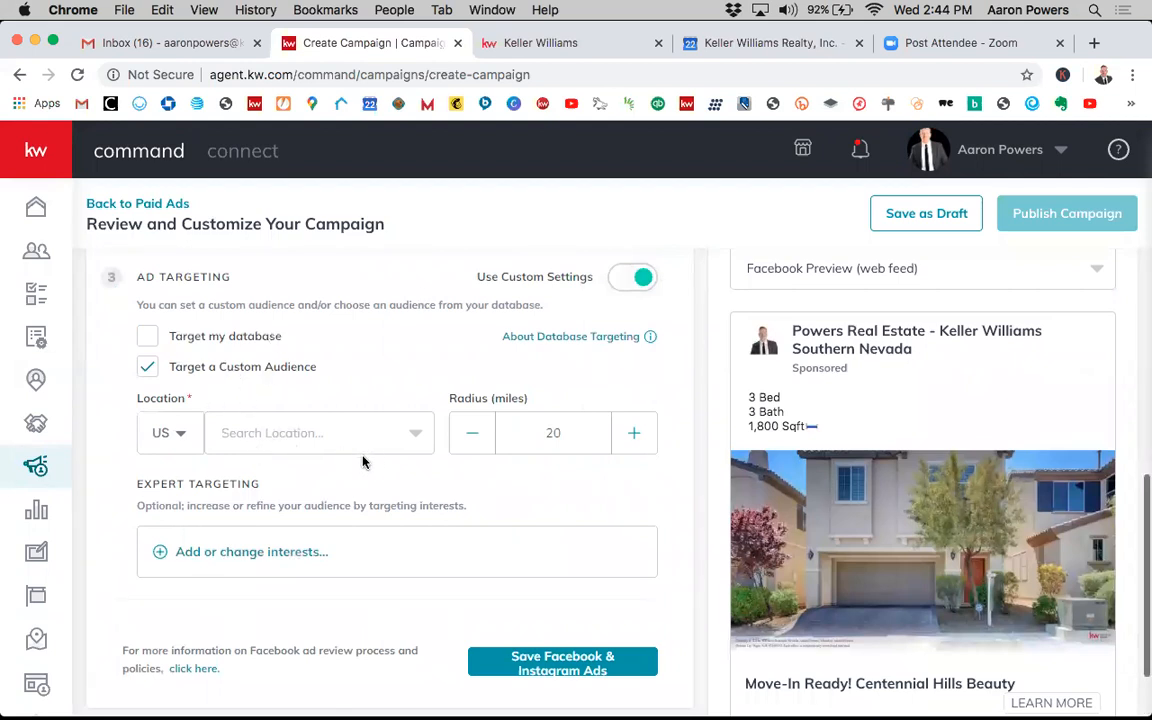
click(271, 559)
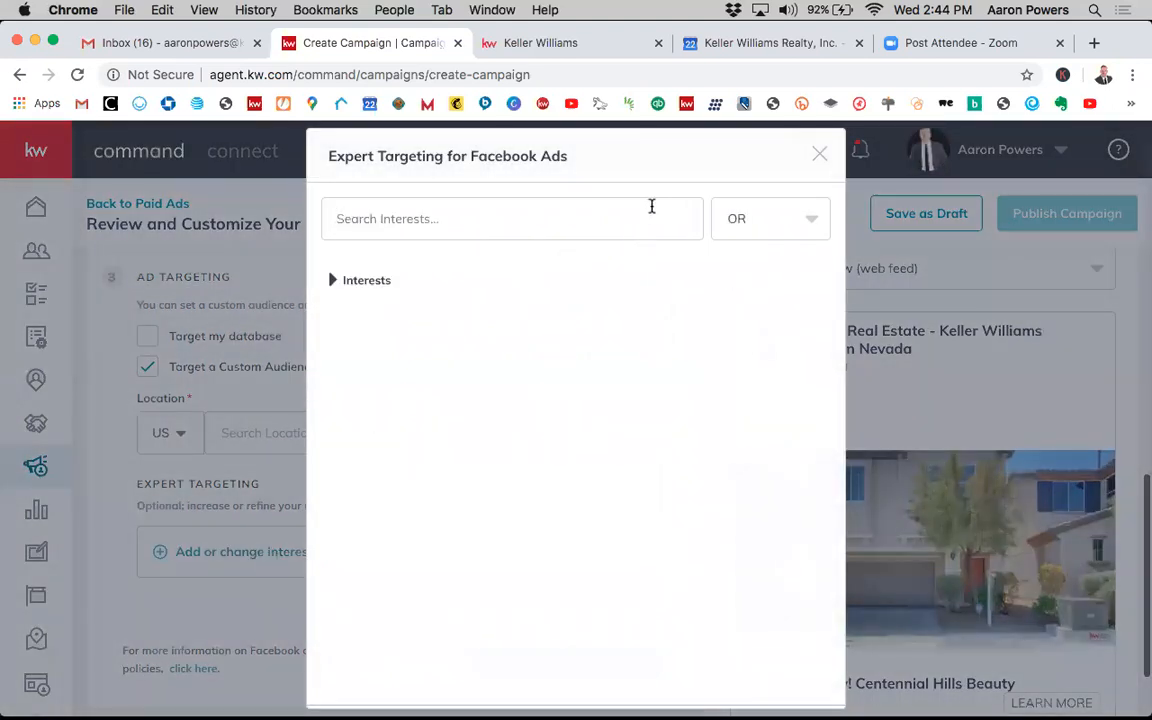
click(335, 283)
scroll(568, 462, down, 1)
scroll(578, 535, down, 8)
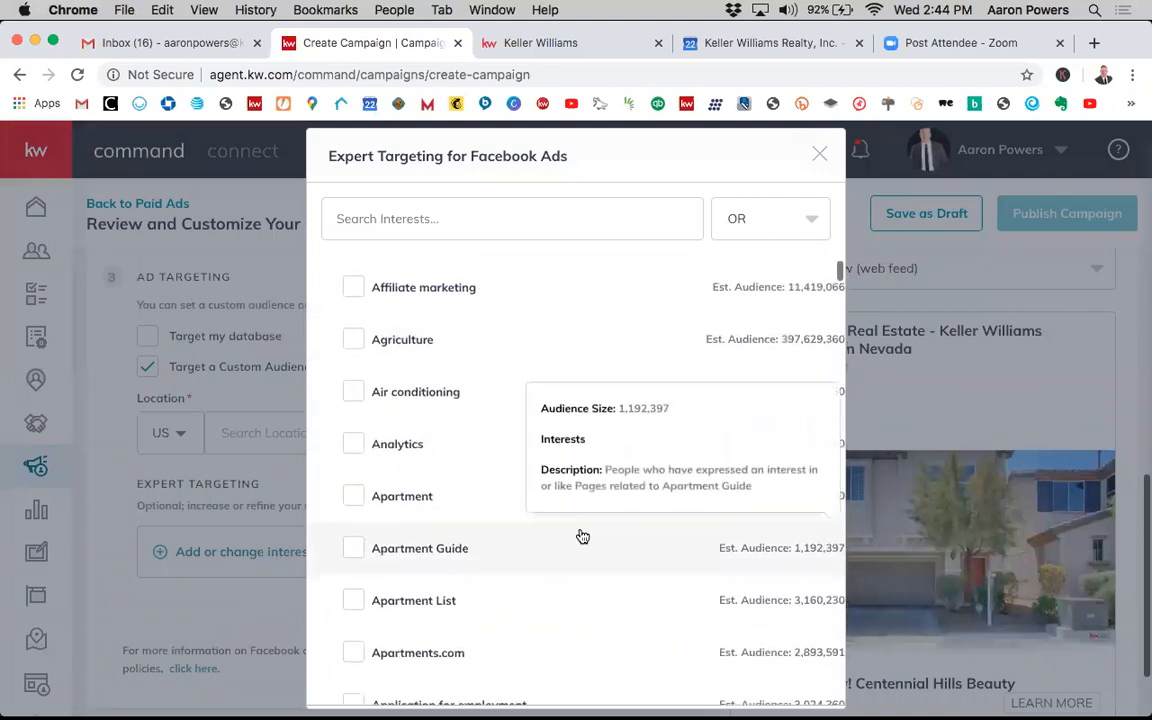
scroll(581, 537, down, 3)
scroll(581, 545, up, 8)
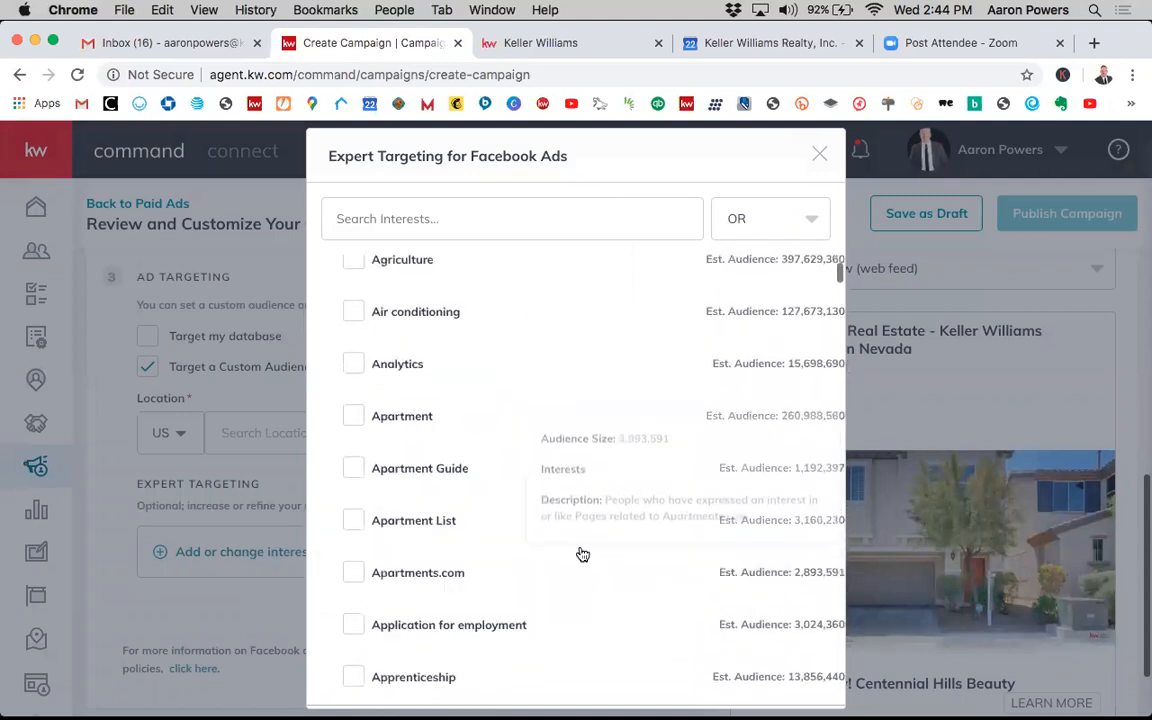
click(819, 155)
scroll(322, 353, up, 1)
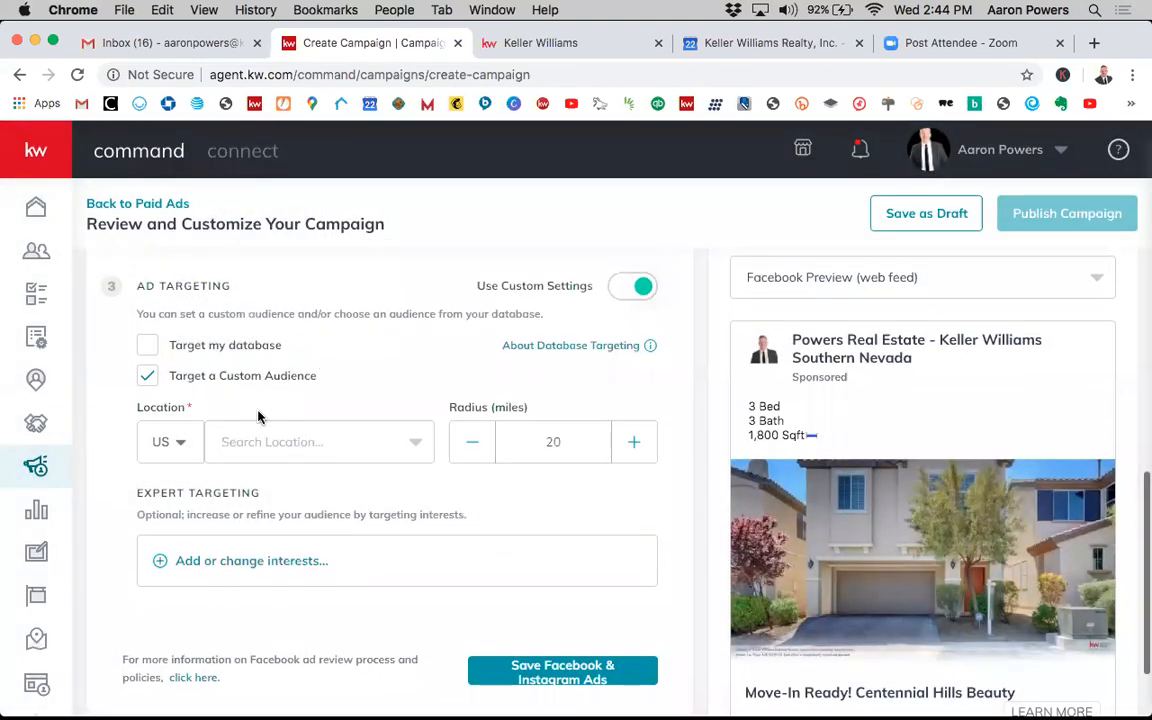
- Enable Target my database and open the database audience list
click(184, 346)
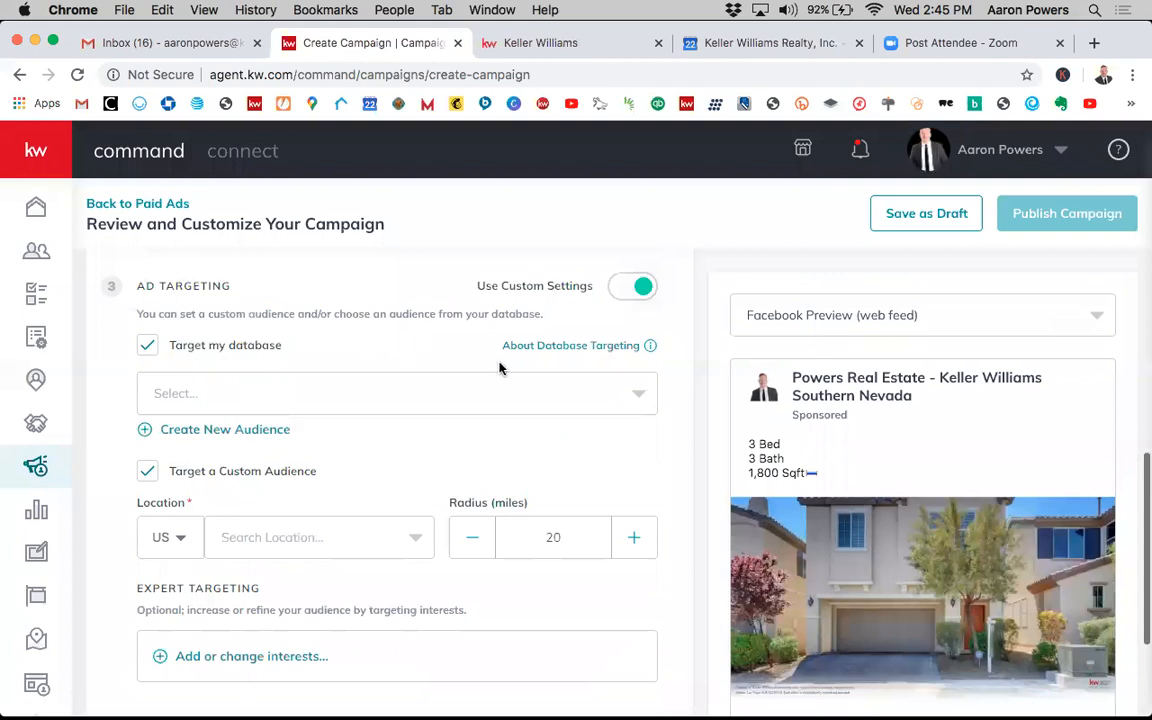
mouse_move(613, 350)
click(411, 391)
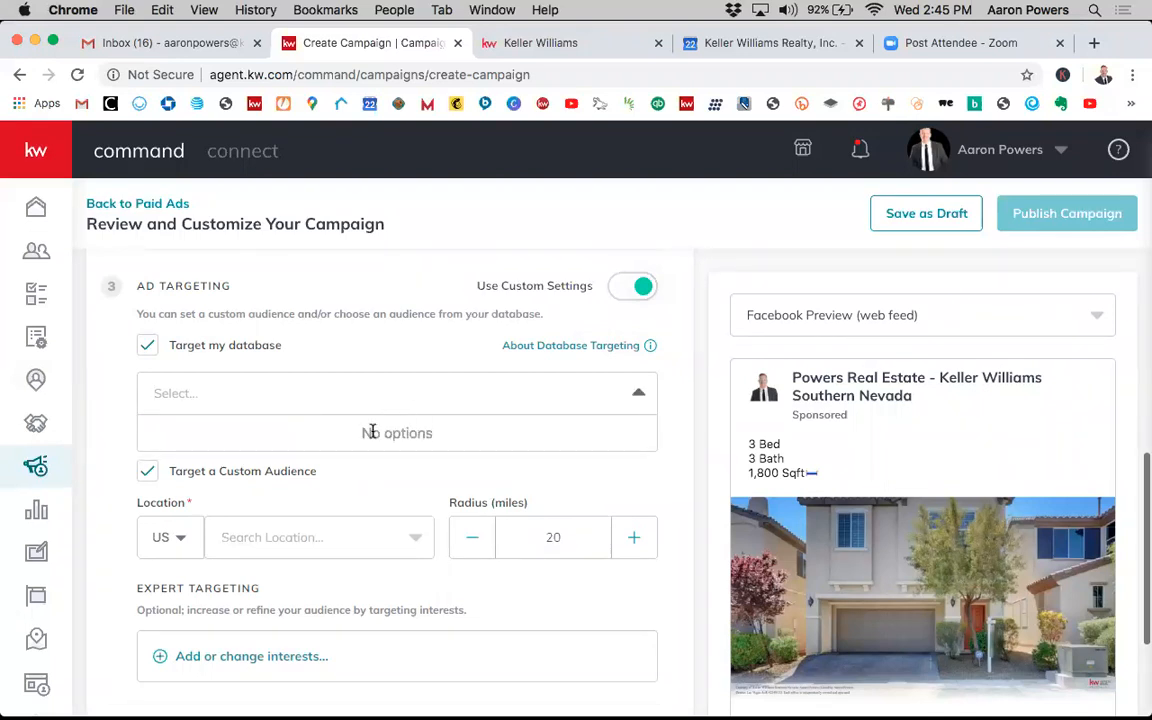
click(371, 462)
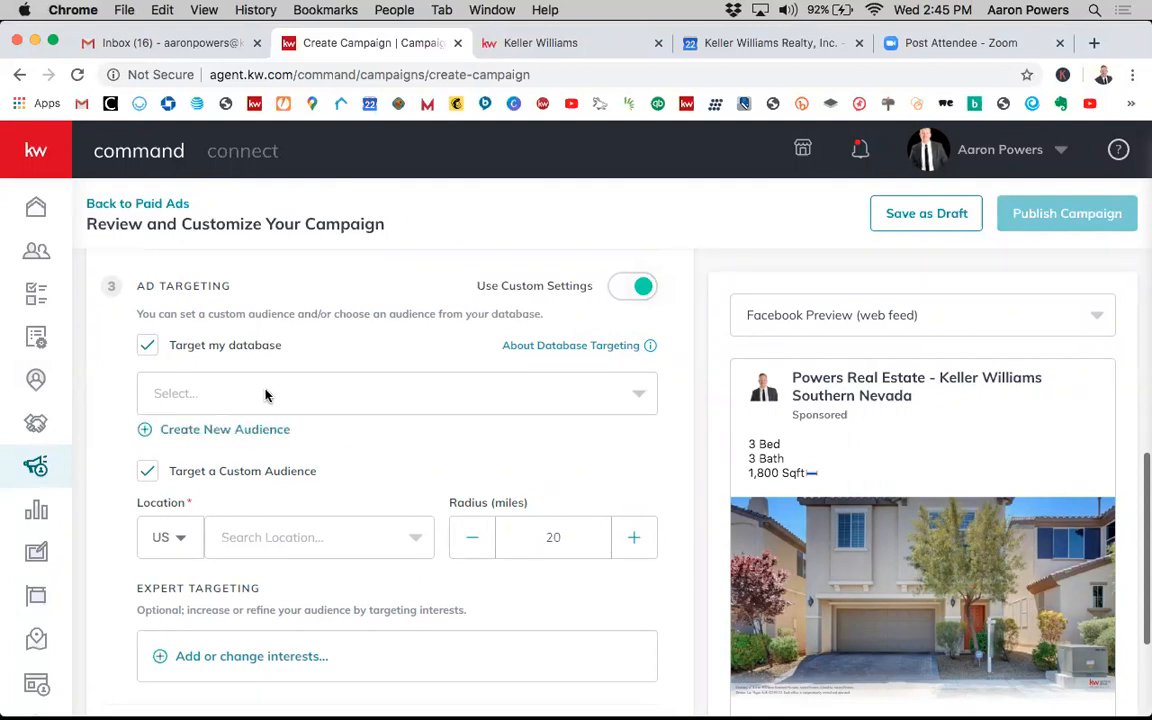
- Create a new database audience named Buyers that targets contacts tagged Buyer
click(214, 435)
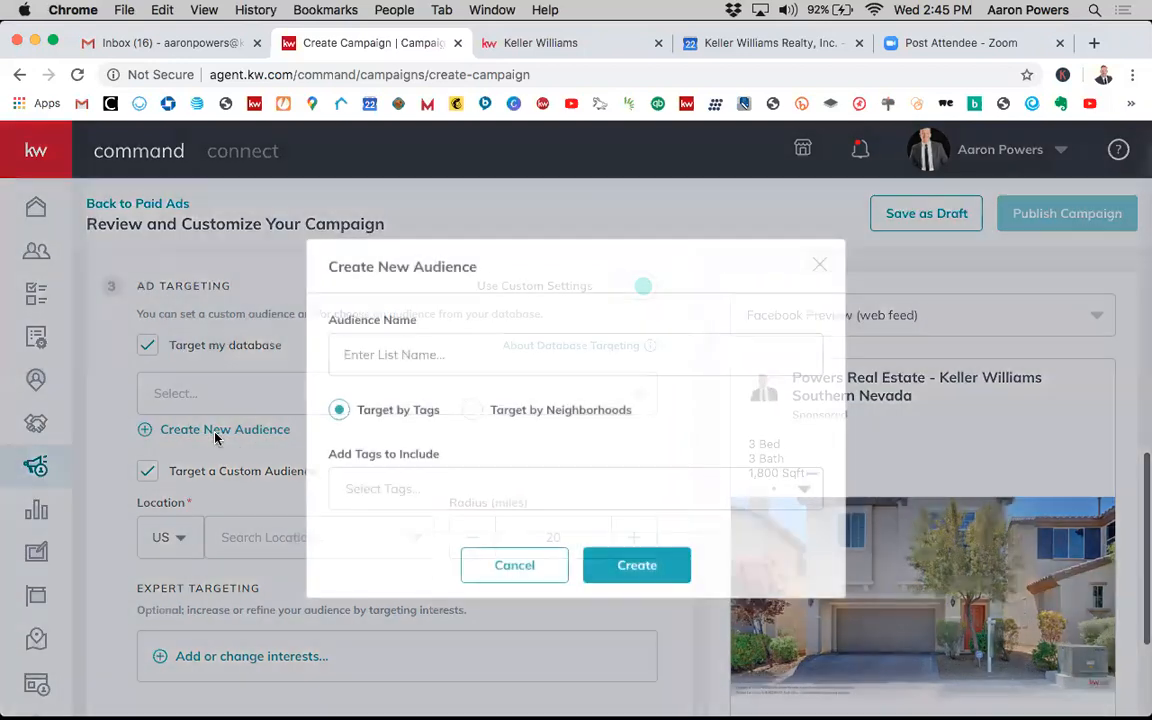
click(426, 371)
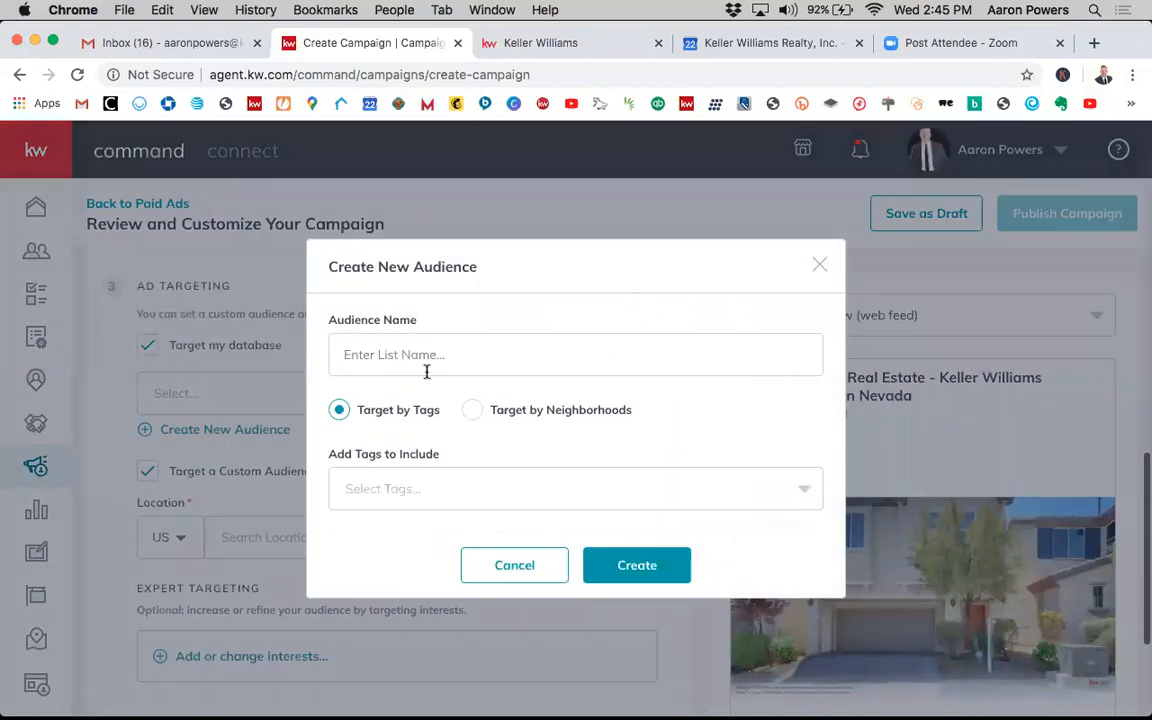
text(Buyers)
click(463, 480)
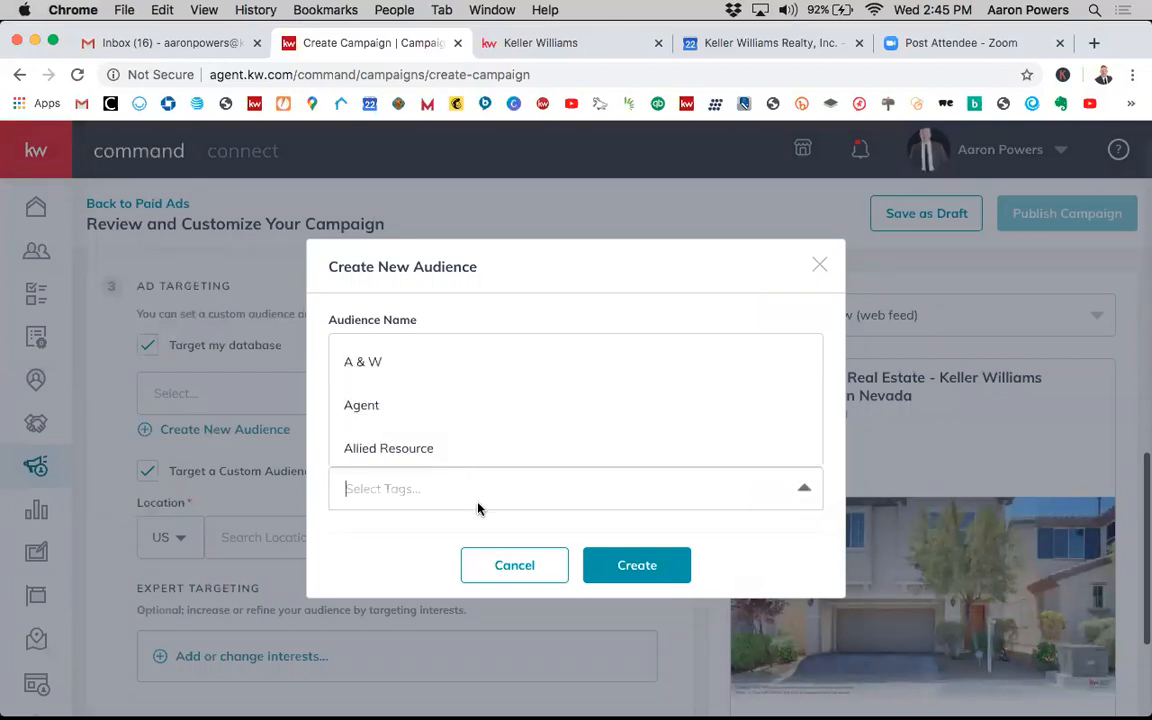
text(buyer)
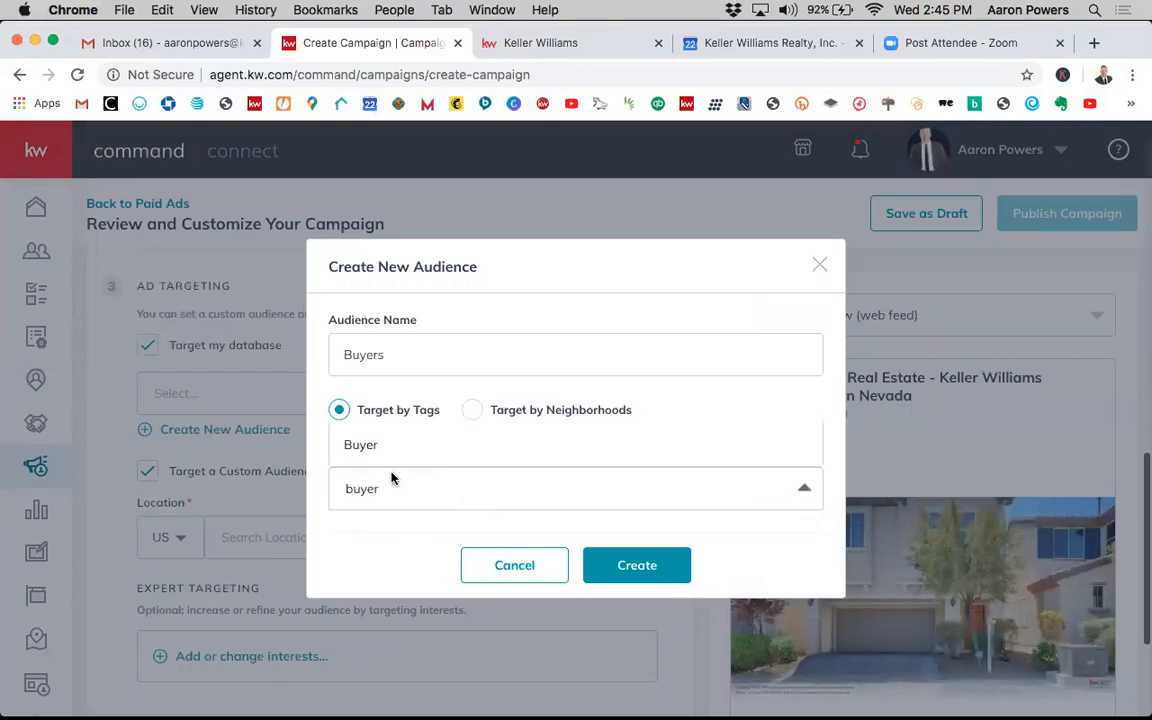
click(362, 448)
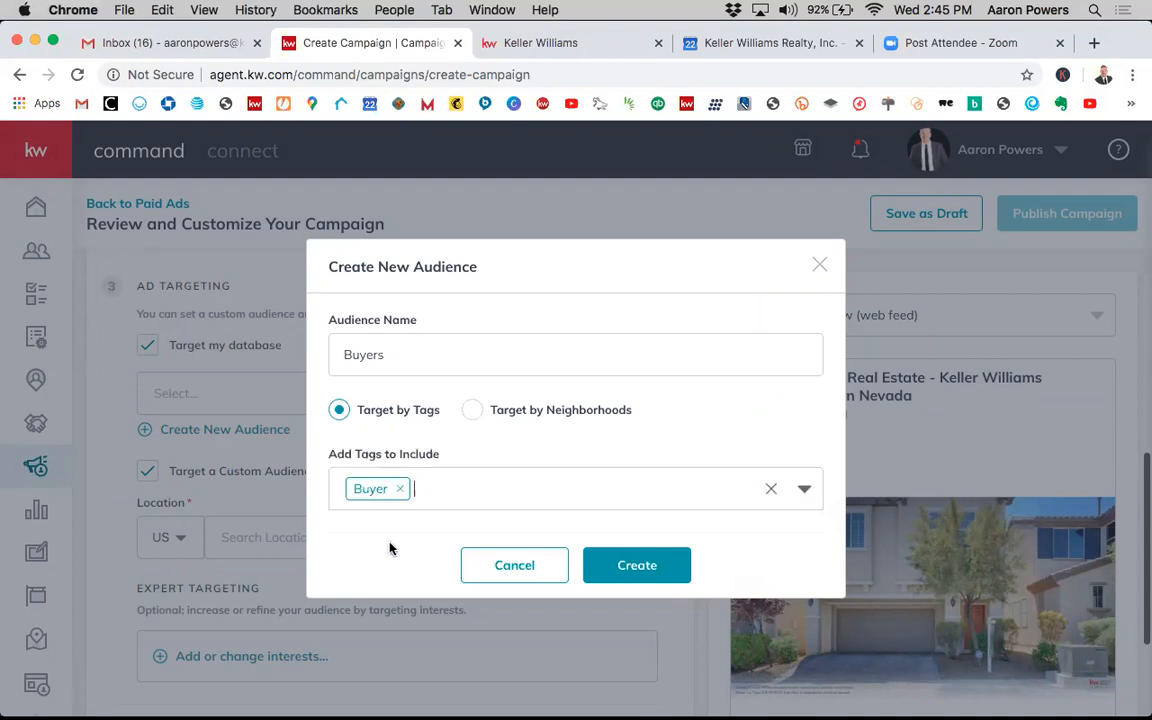
click(638, 571)
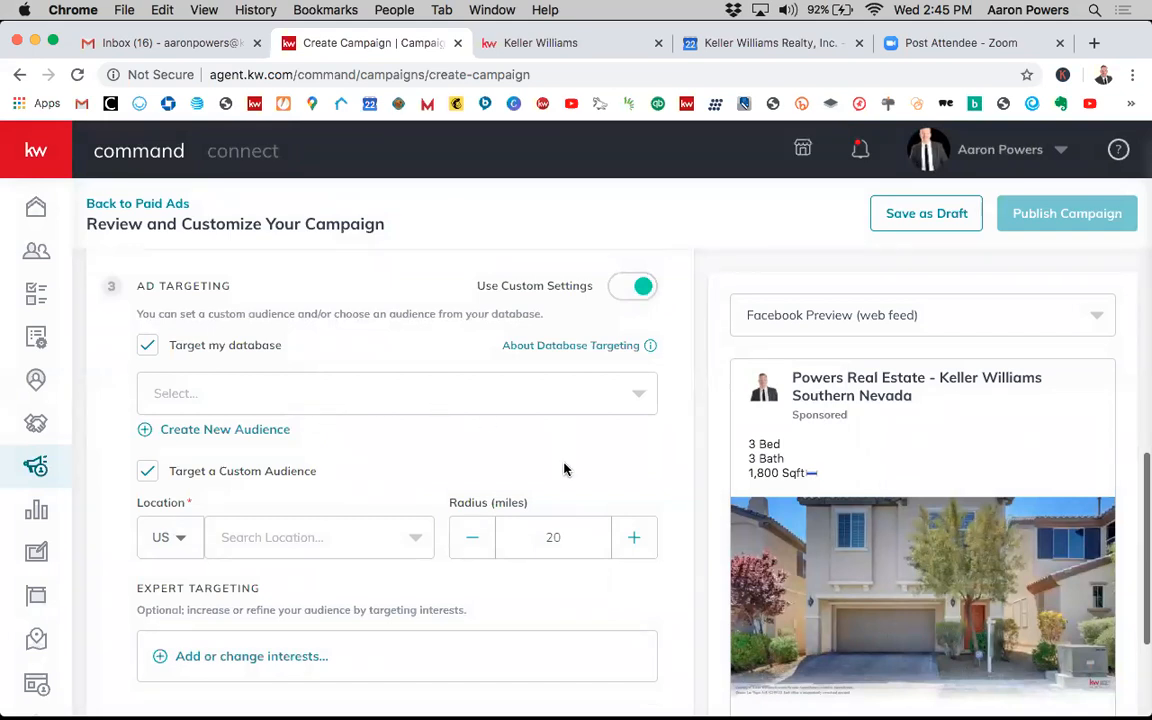
- Select the Buyers audience for database targeting, then turn database targeting off again
click(633, 405)
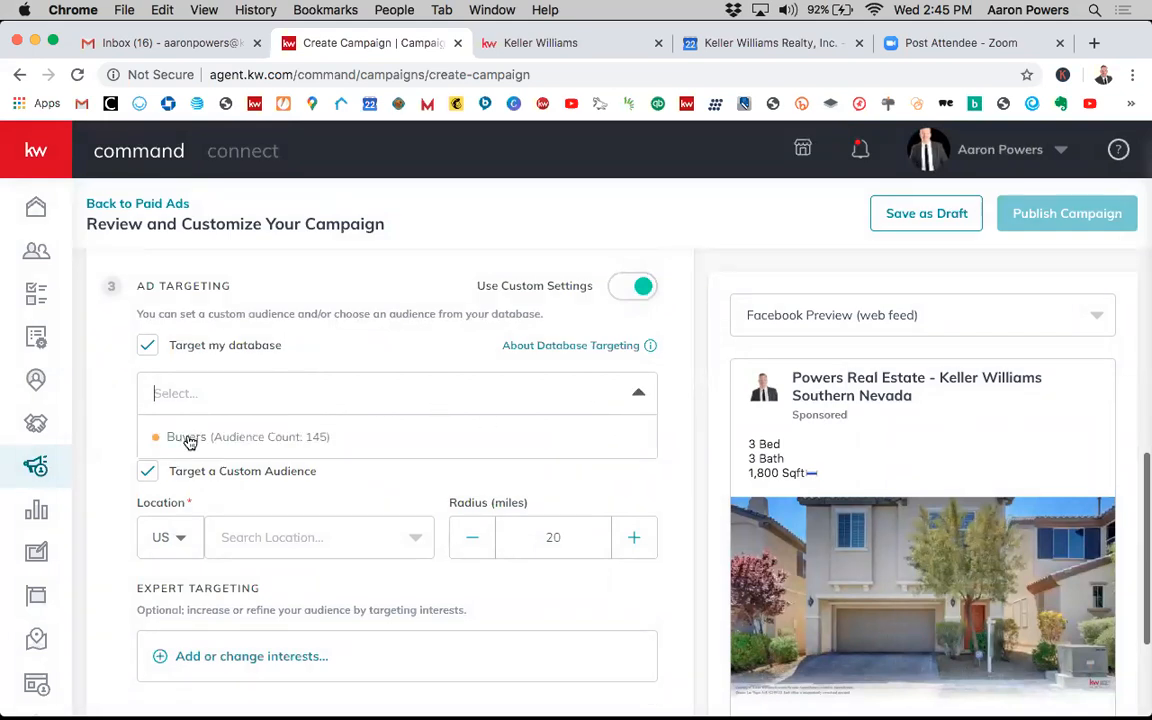
click(350, 447)
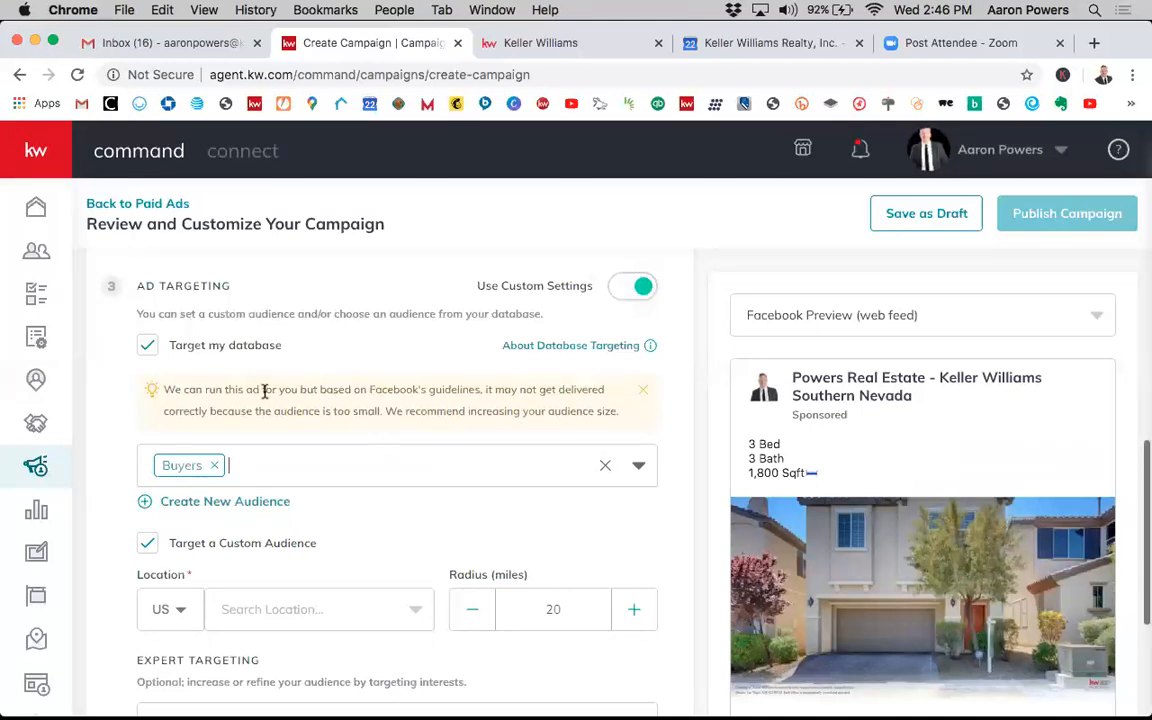
click(148, 345)
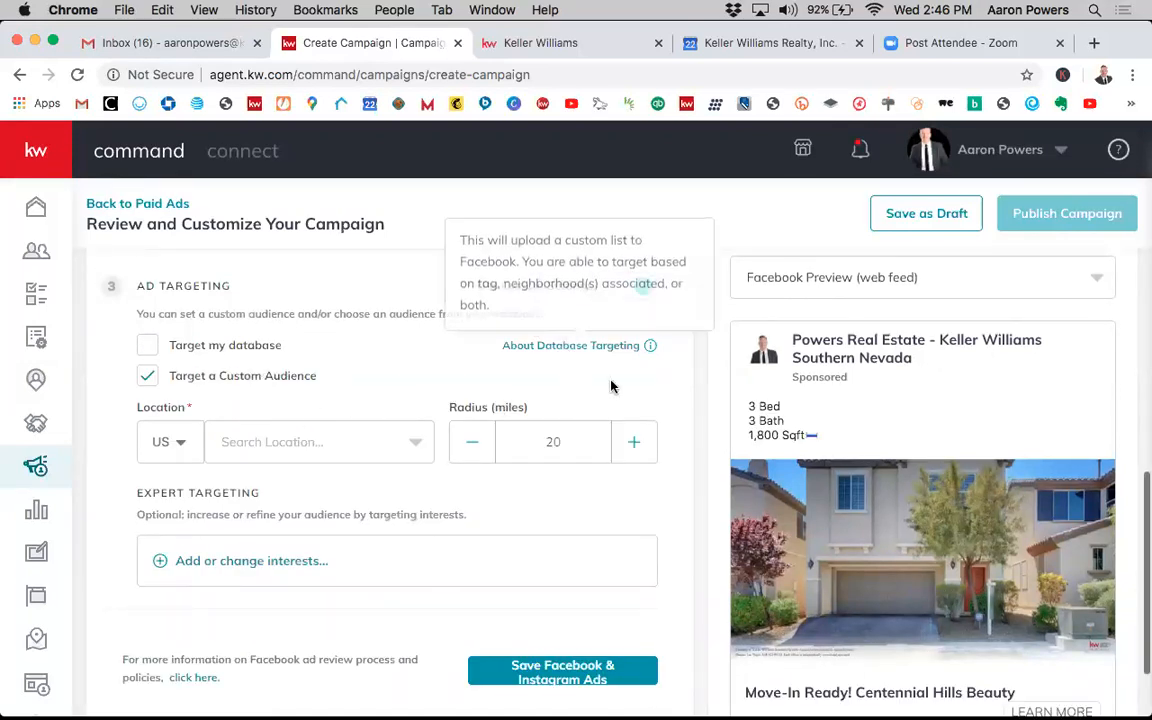
- Open the location list without choosing one and turn custom ad targeting settings back off
click(283, 450)
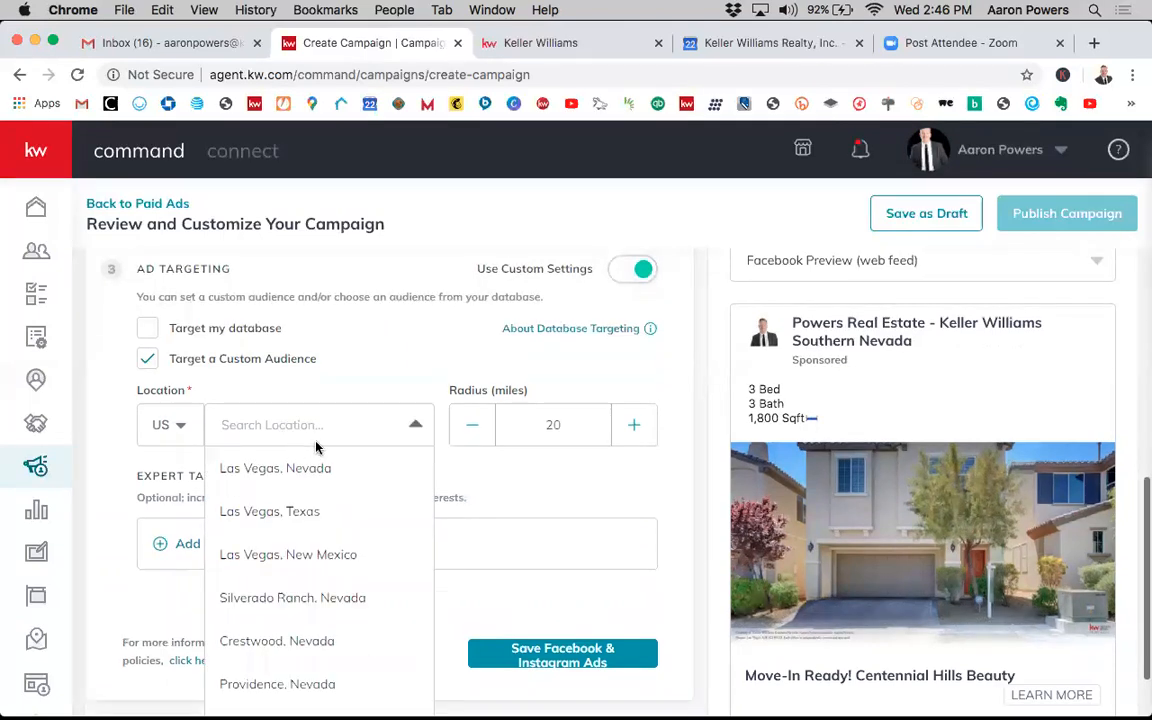
click(366, 375)
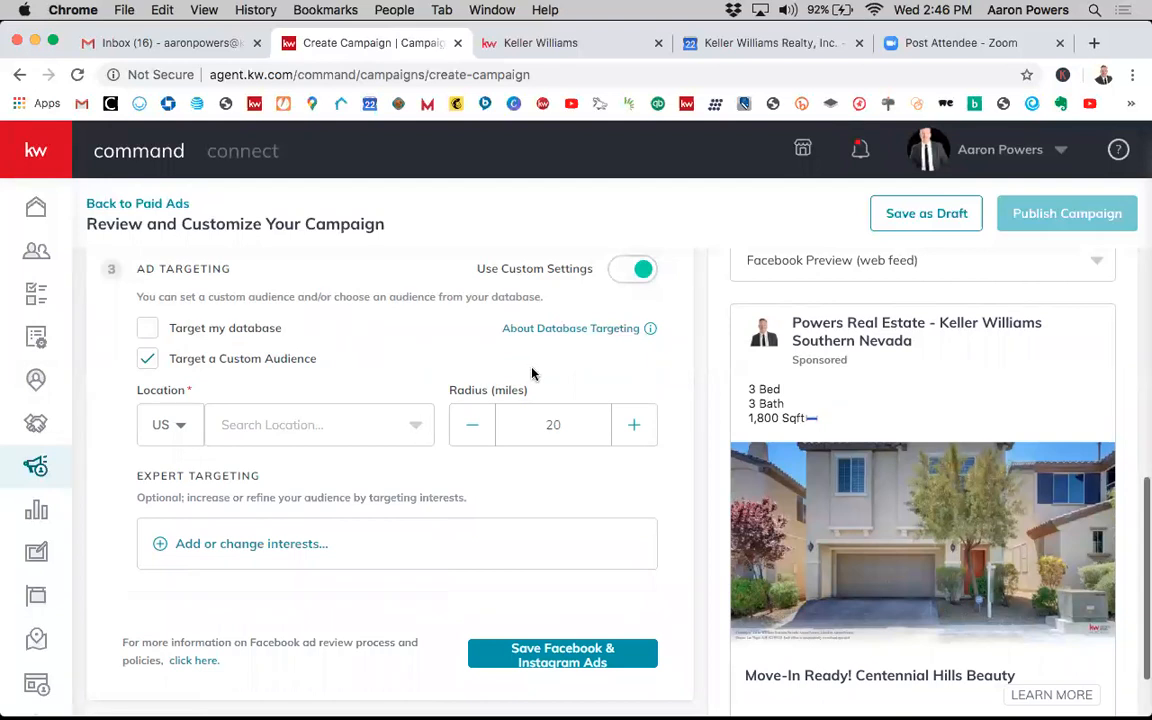
click(642, 272)
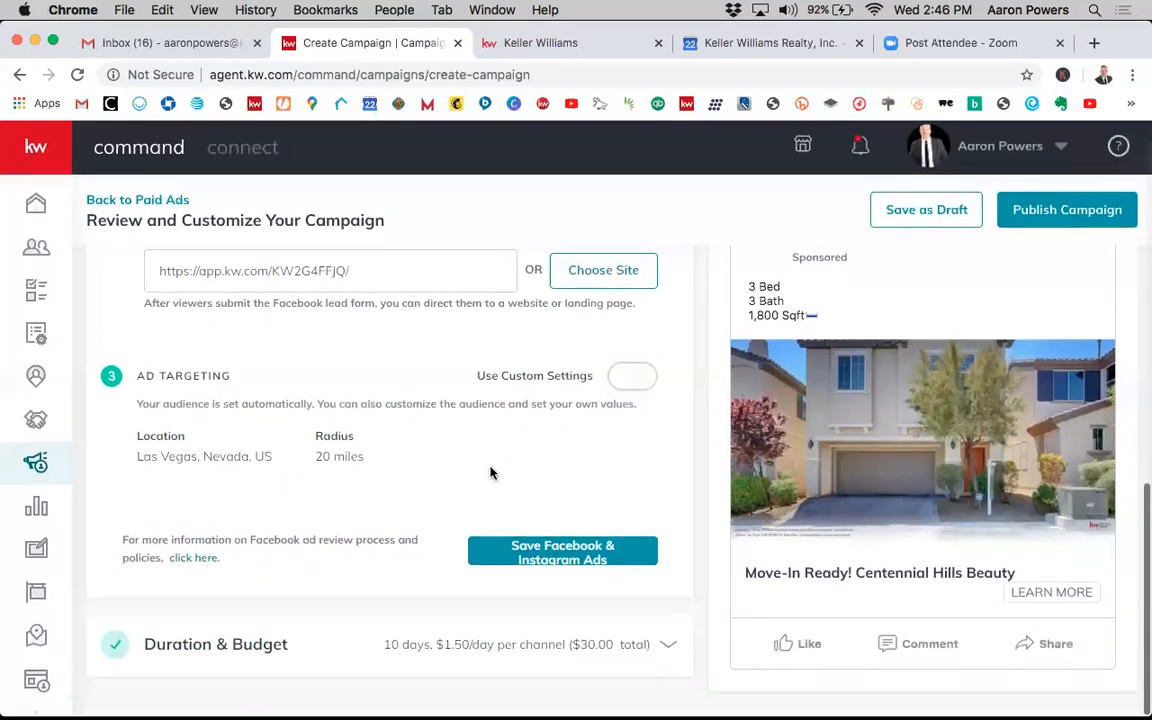
- Save the Facebook & Instagram Ads channel settings
click(537, 560)
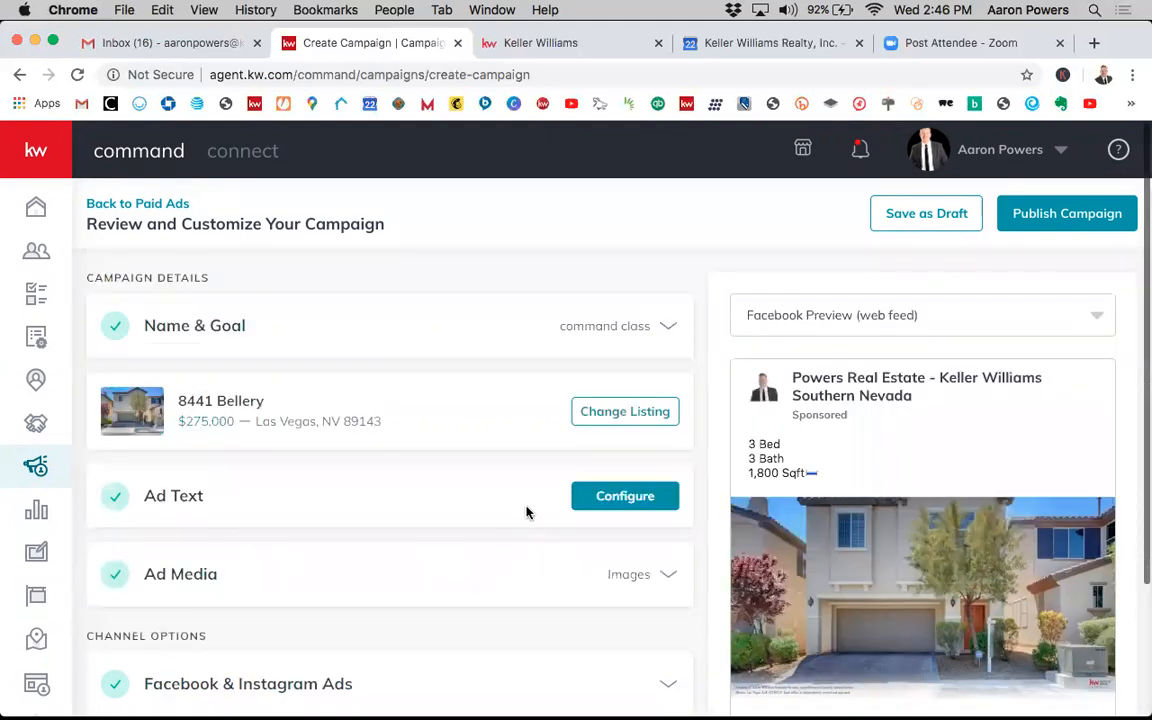
scroll(527, 512, down, 3)
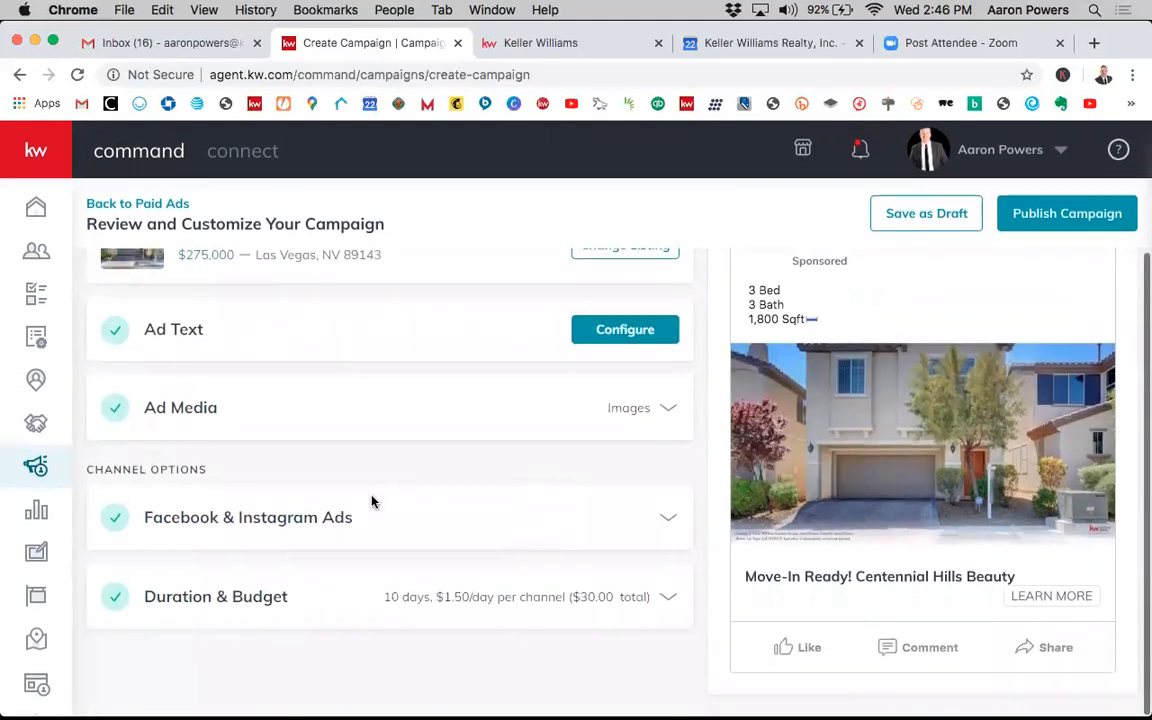
scroll(373, 501, up, 3)
scroll(372, 502, down, 3)
- Expand and review the Duration & Budget section's dates, duration and total campaign budget
click(669, 598)
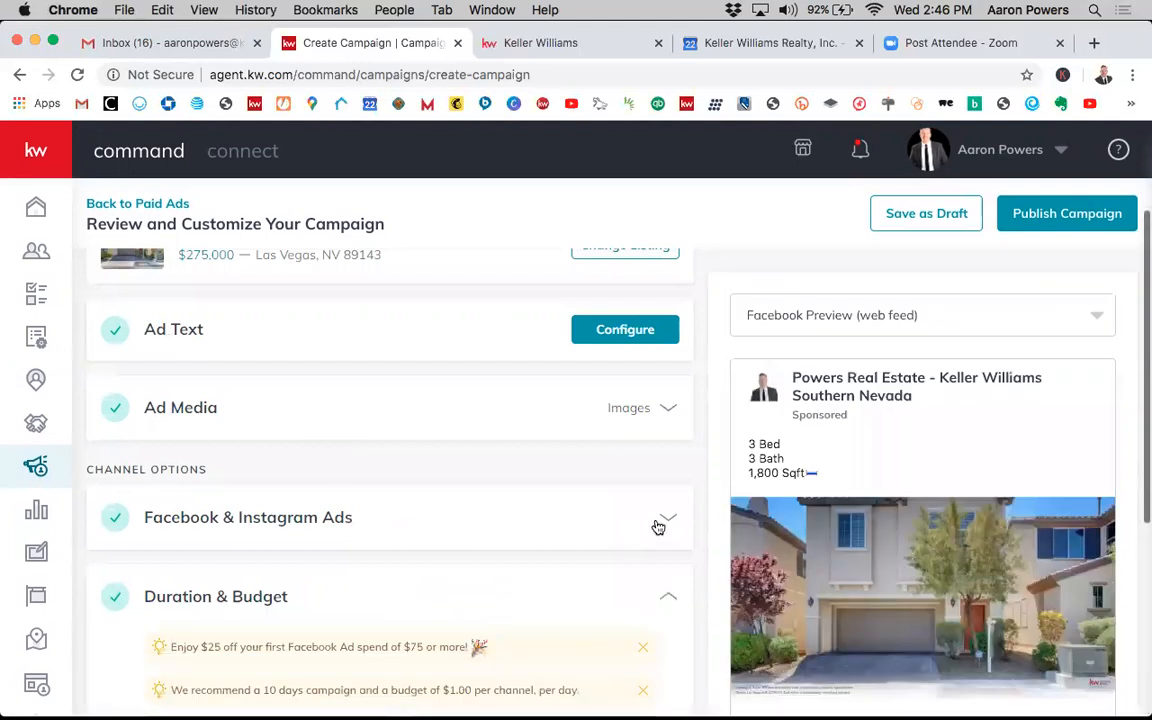
scroll(658, 525, down, 7)
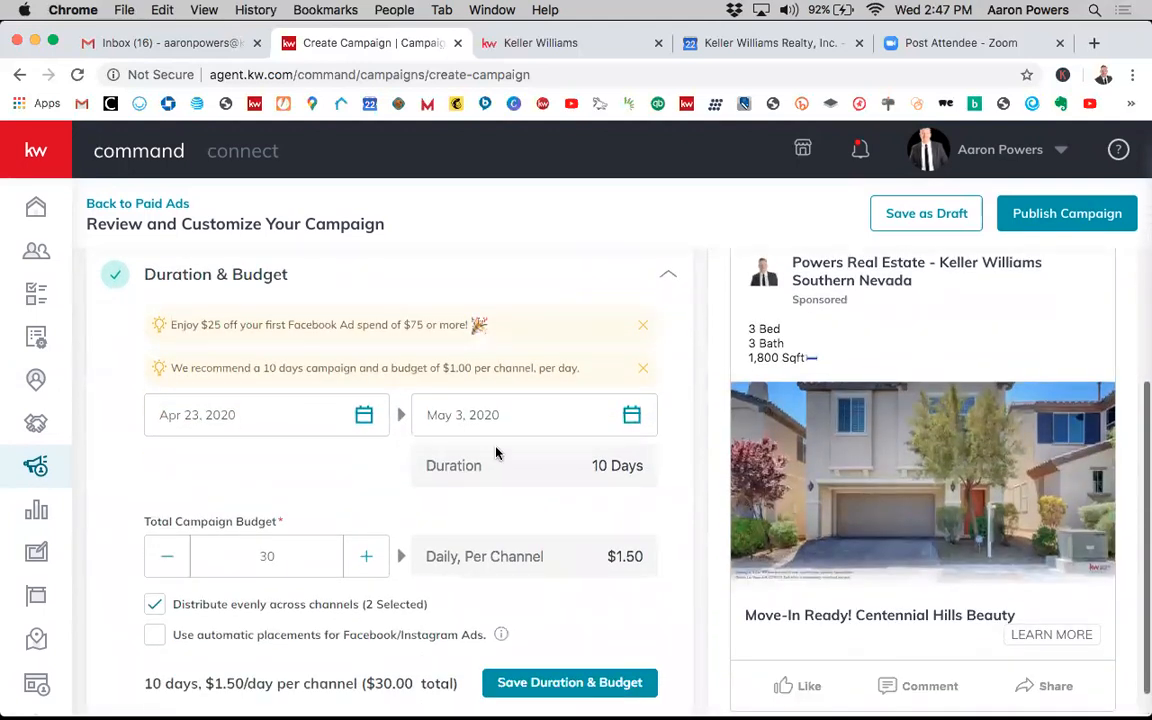
scroll(297, 396, down, 1)
scroll(282, 371, up, 1)
scroll(281, 371, down, 1)
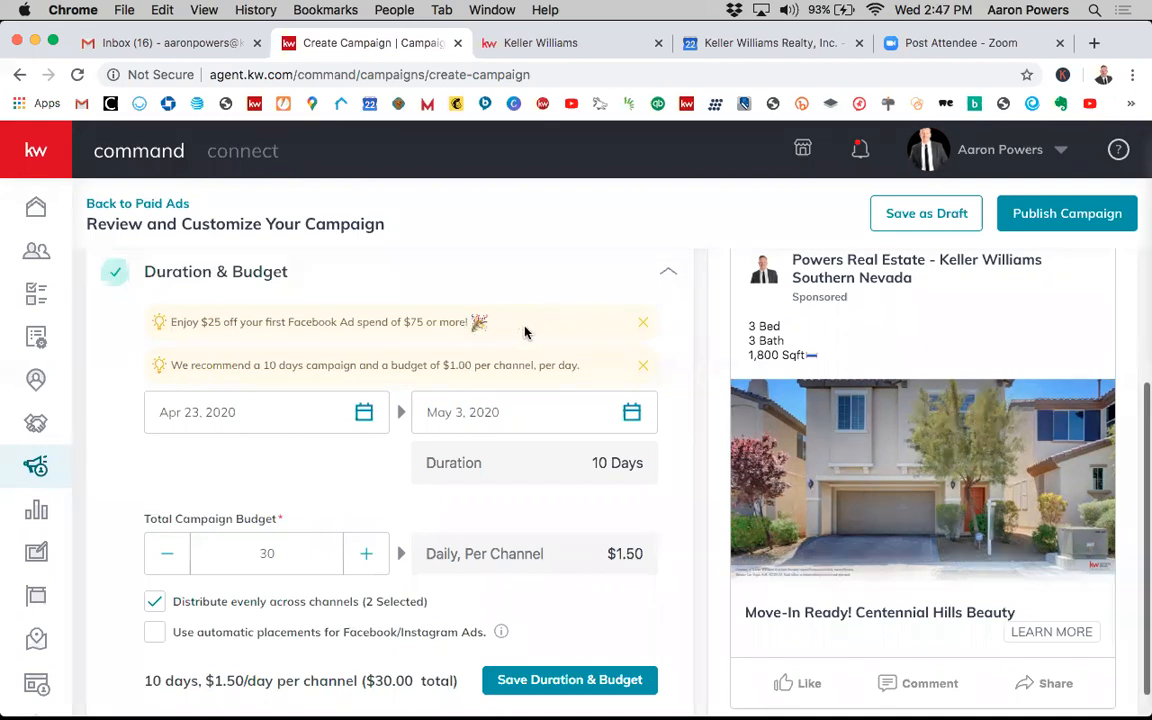
click(474, 285)
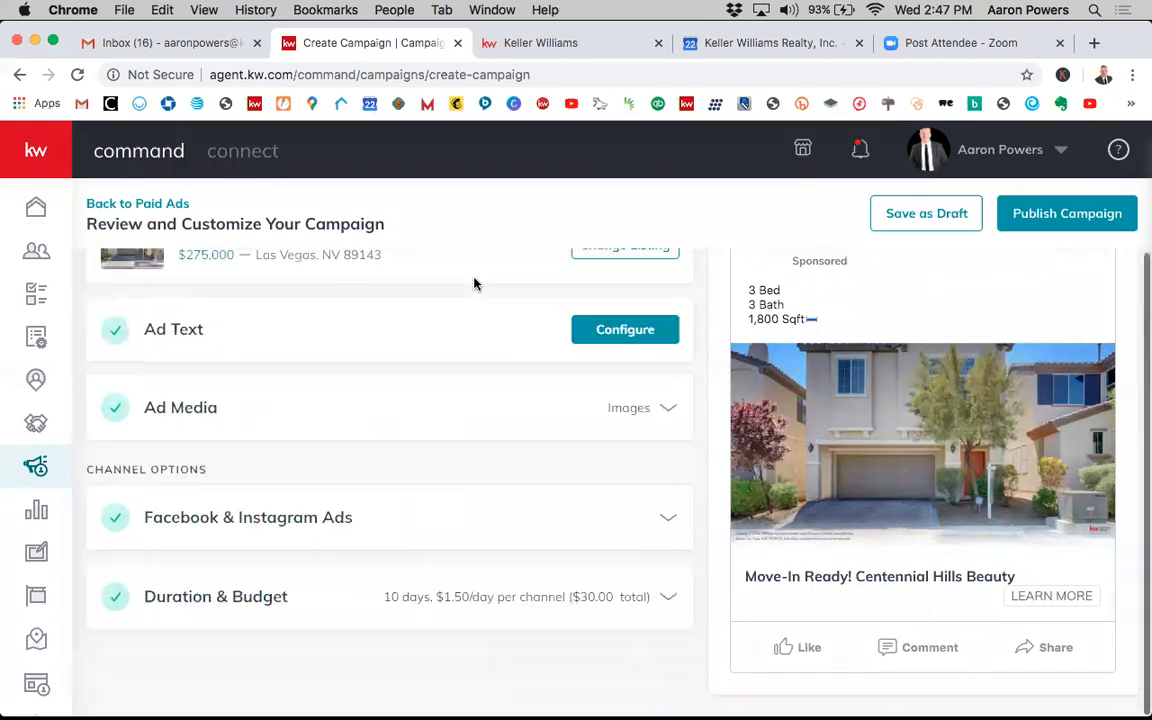
click(442, 598)
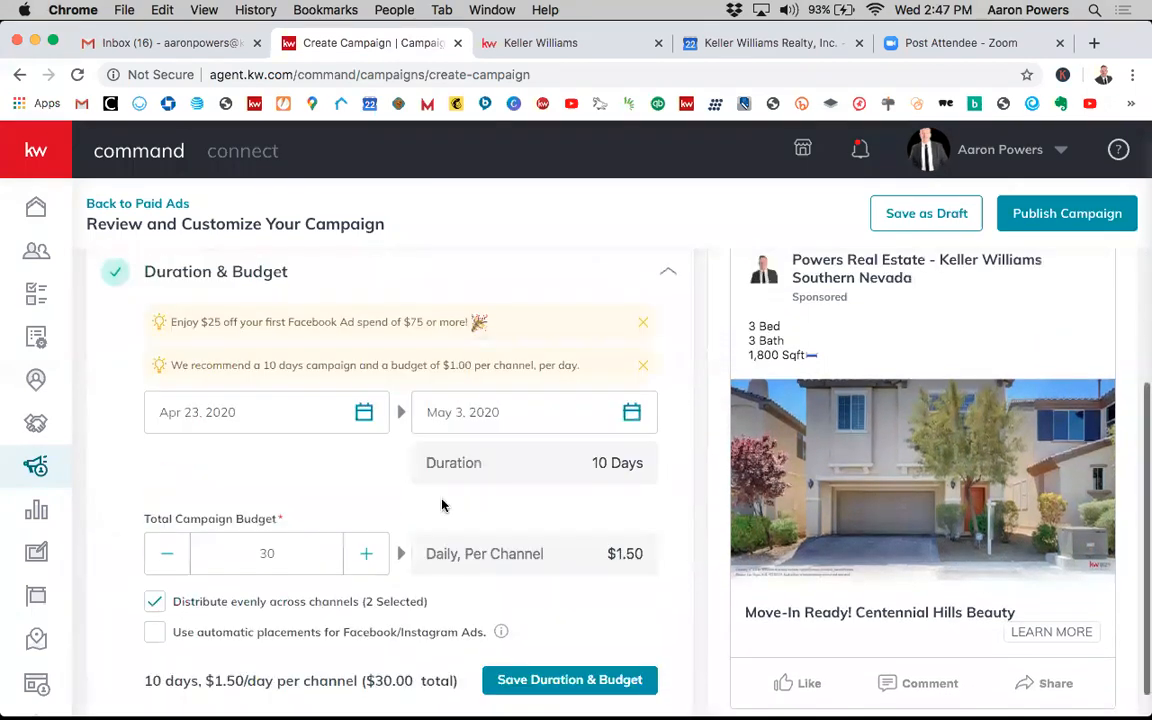
scroll(563, 491, up, 1)
scroll(566, 489, down, 1)
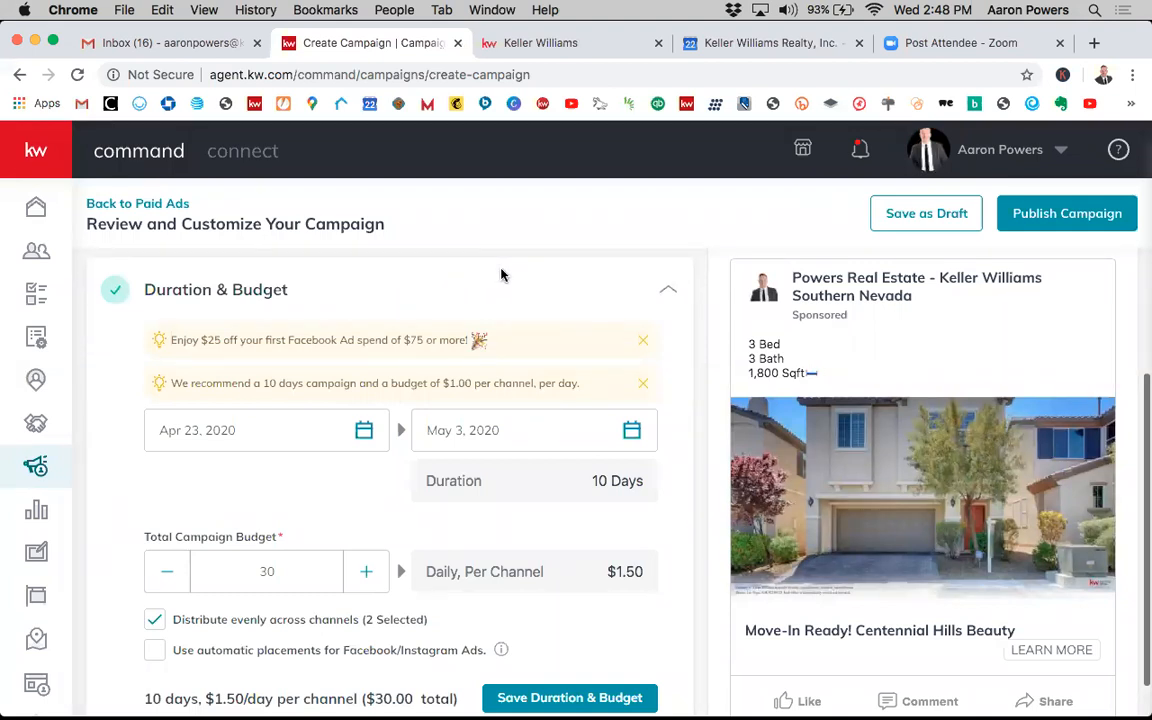
scroll(504, 276, up, 1)
scroll(531, 326, down, 1)
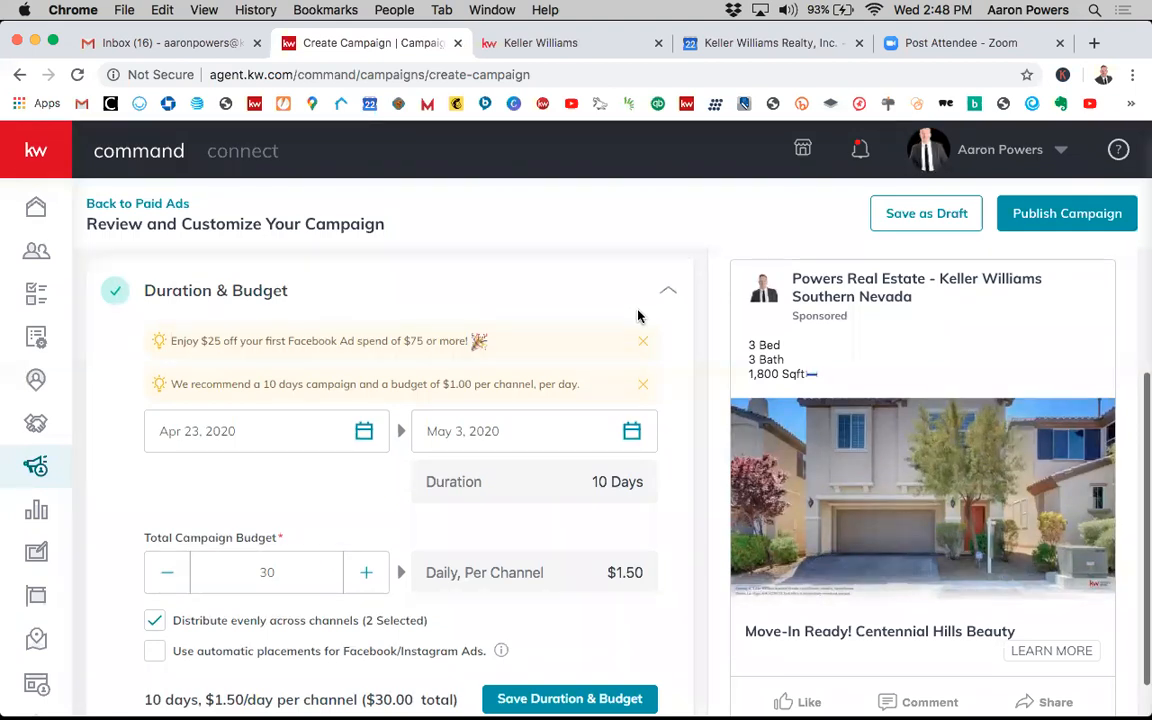
- Open the Help & Information panel
click(1118, 149)
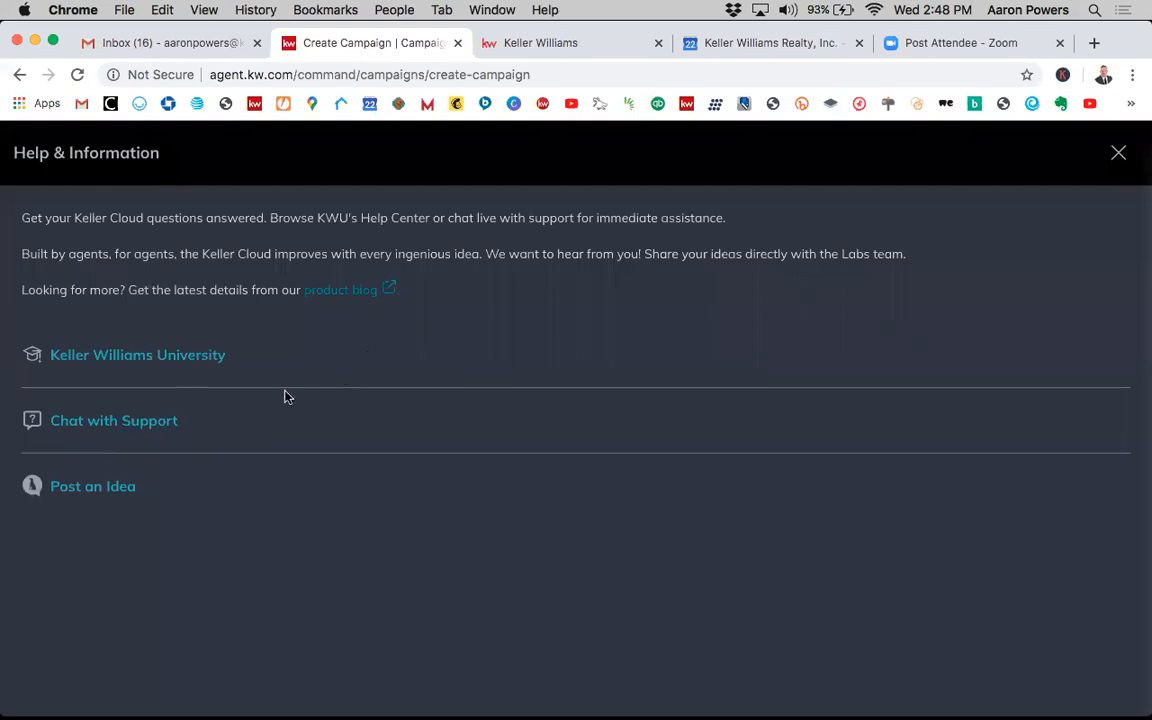
click(1119, 155)
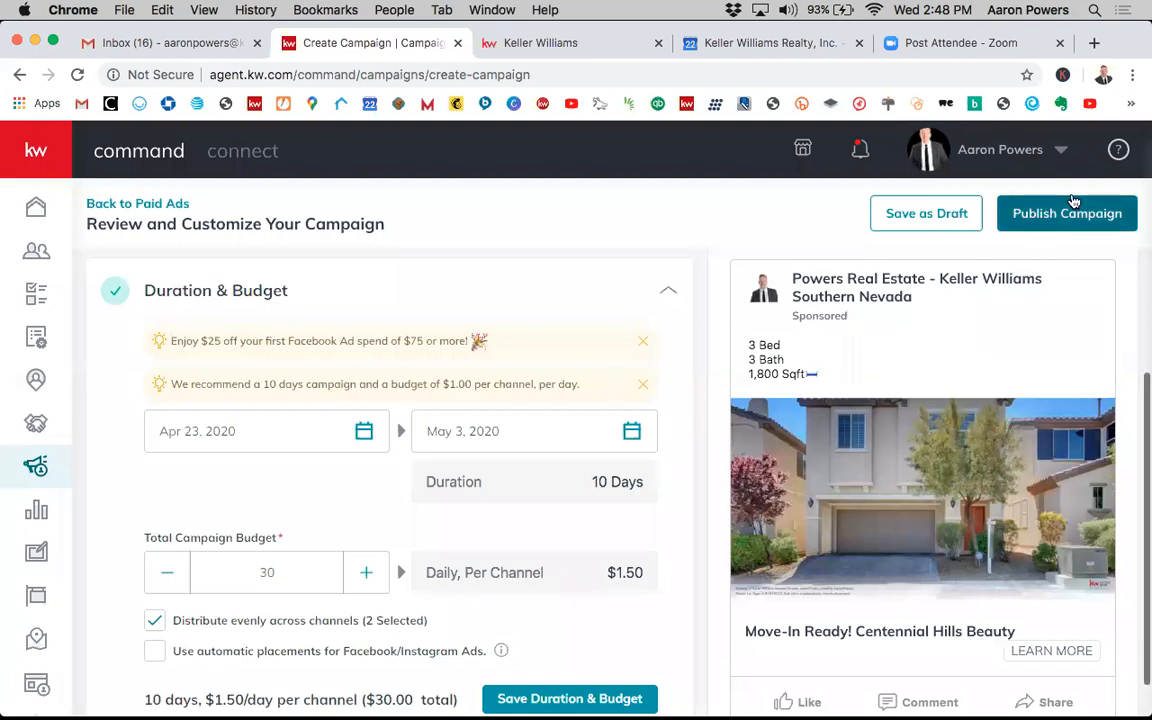
click(1118, 152)
click(1120, 157)
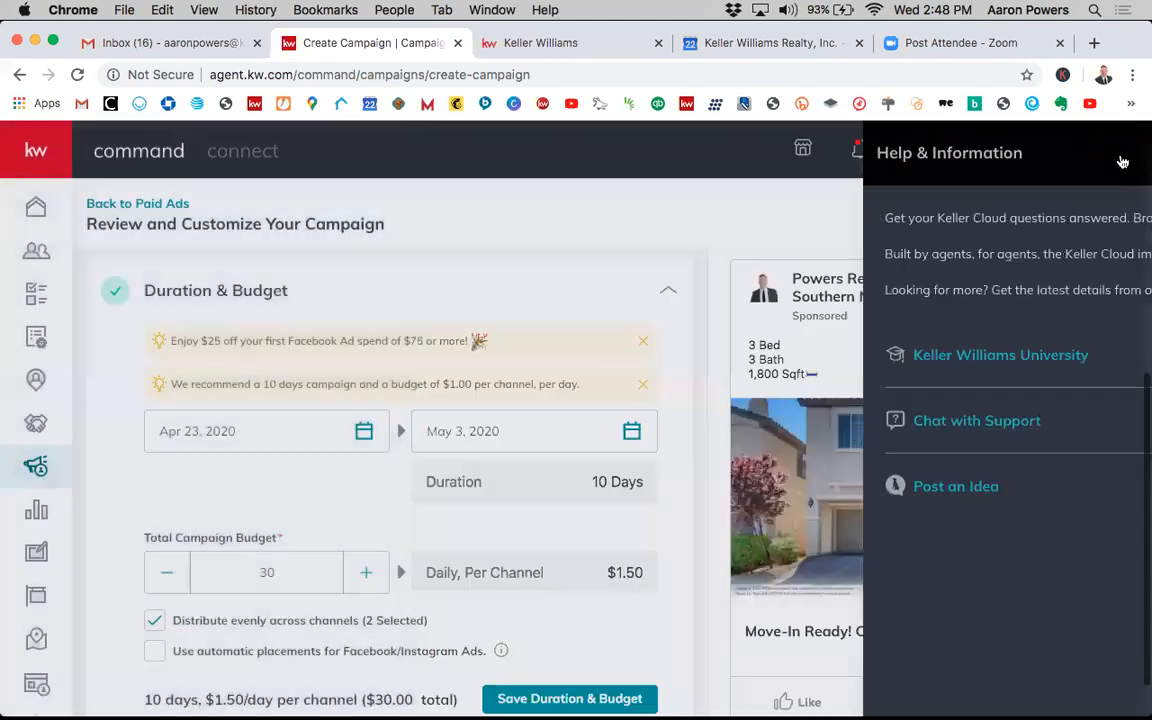
- Expand the Help & Information panel to full width and close it
click(1120, 152)
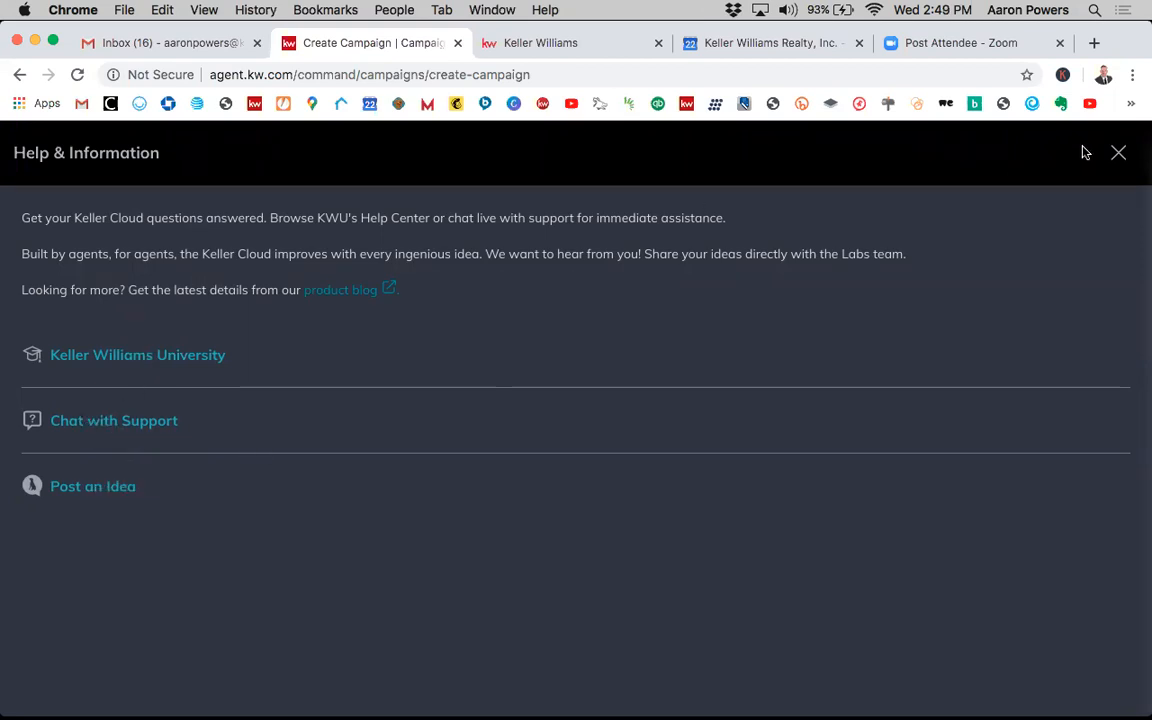
click(1116, 157)
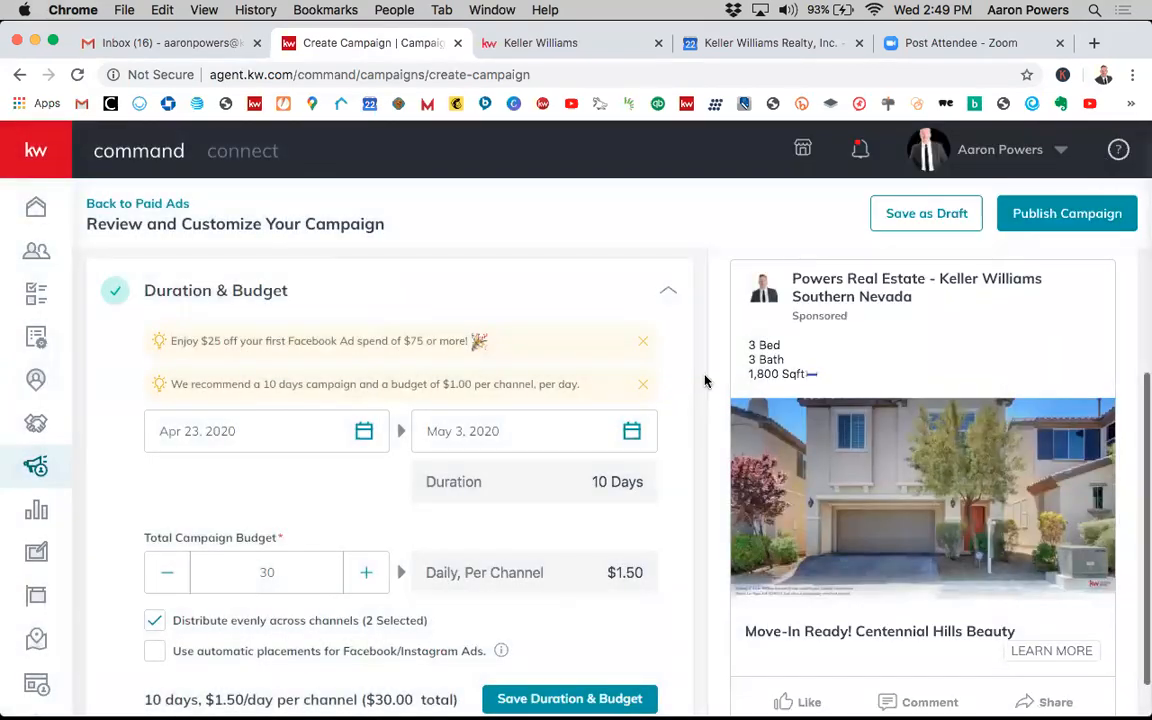
- Examine the Duration & Budget section's start and end dates, duration and total campaign budget
scroll(658, 381, up, 3)
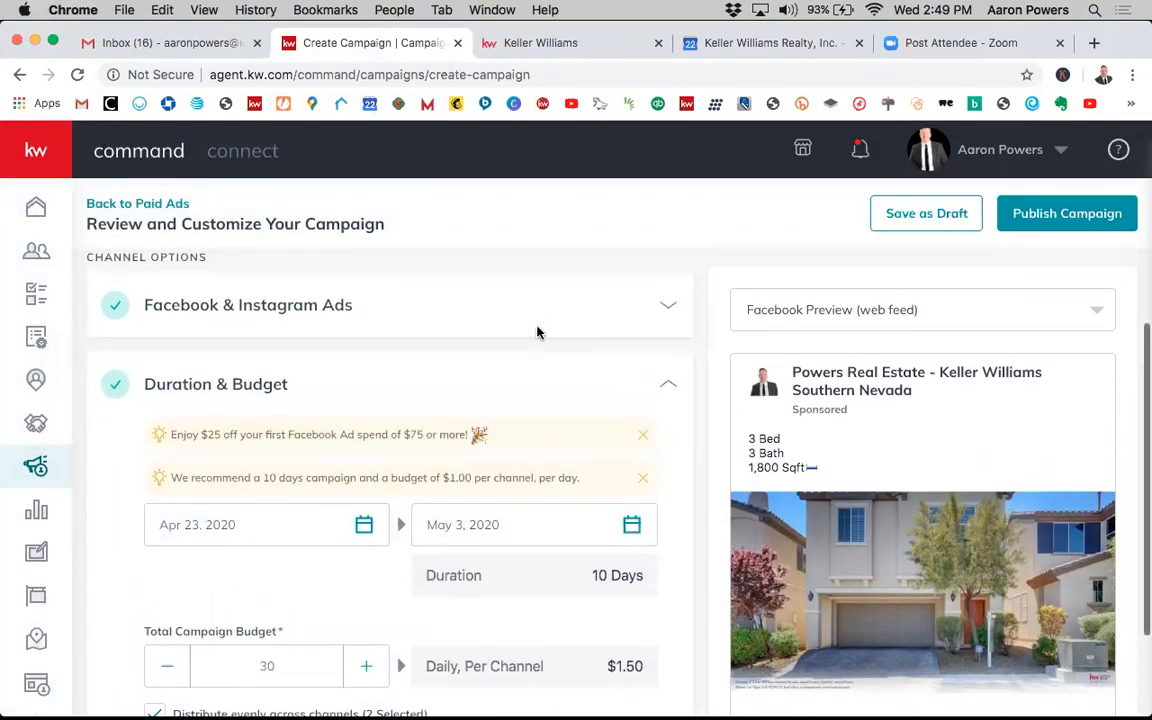
scroll(538, 333, up, 1)
scroll(562, 431, down, 1)
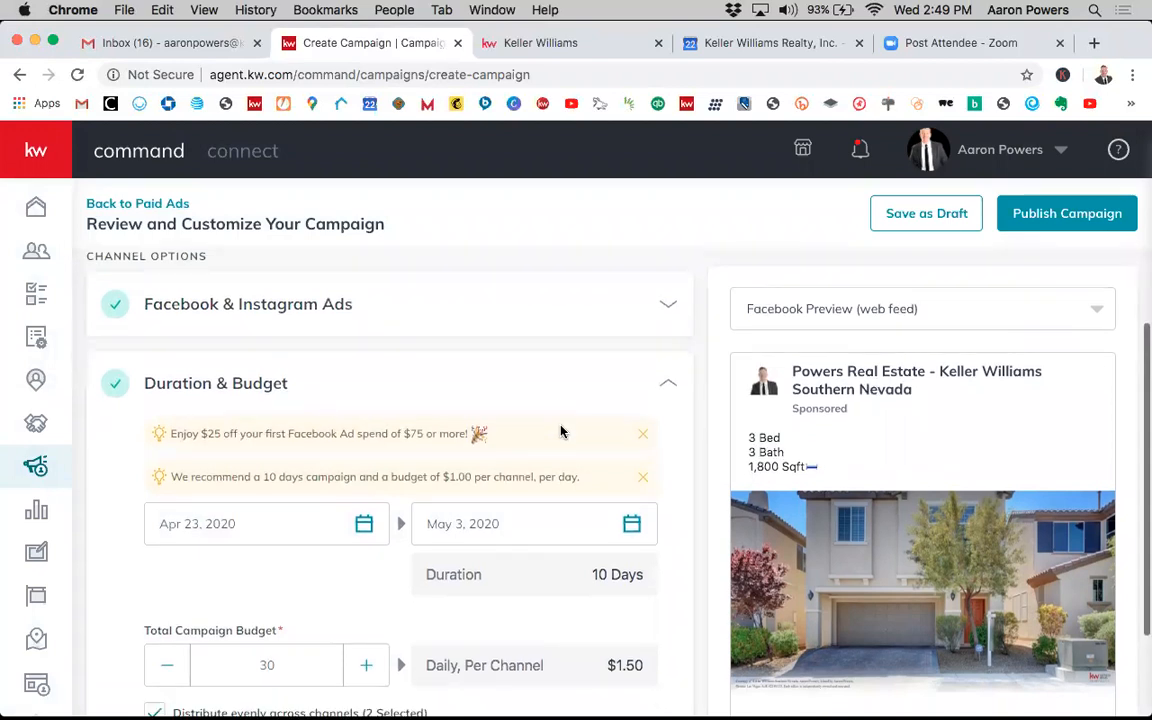
scroll(561, 431, down, 3)
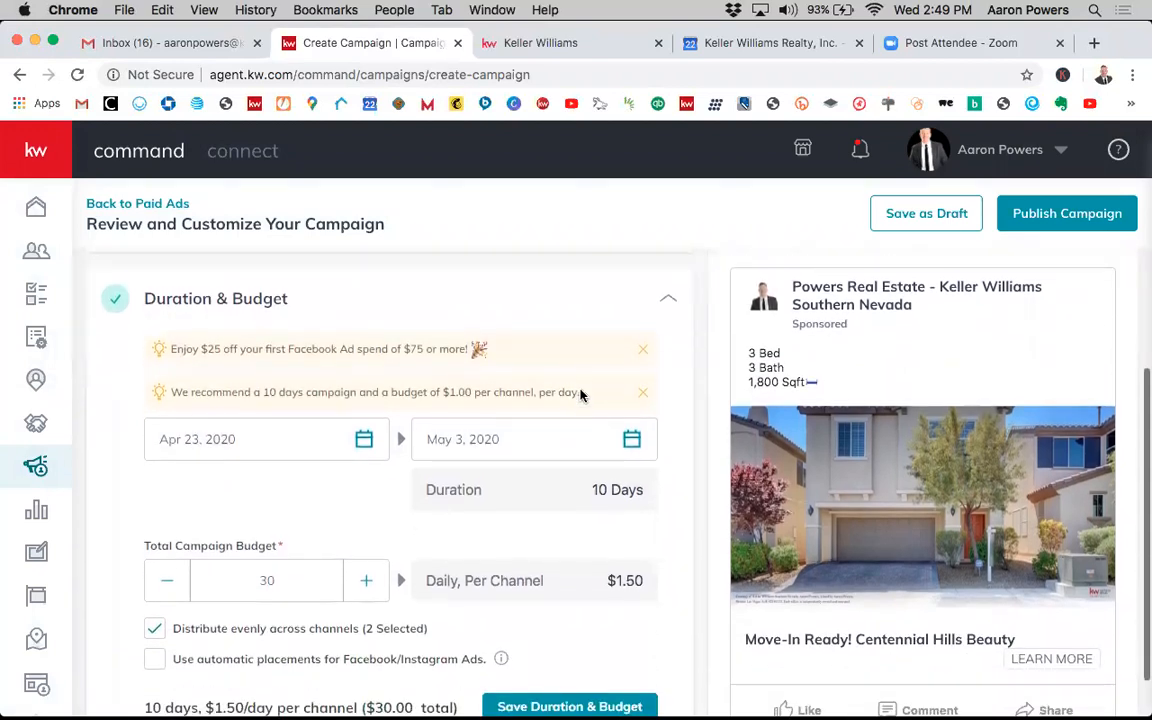
scroll(582, 381, down, 1)
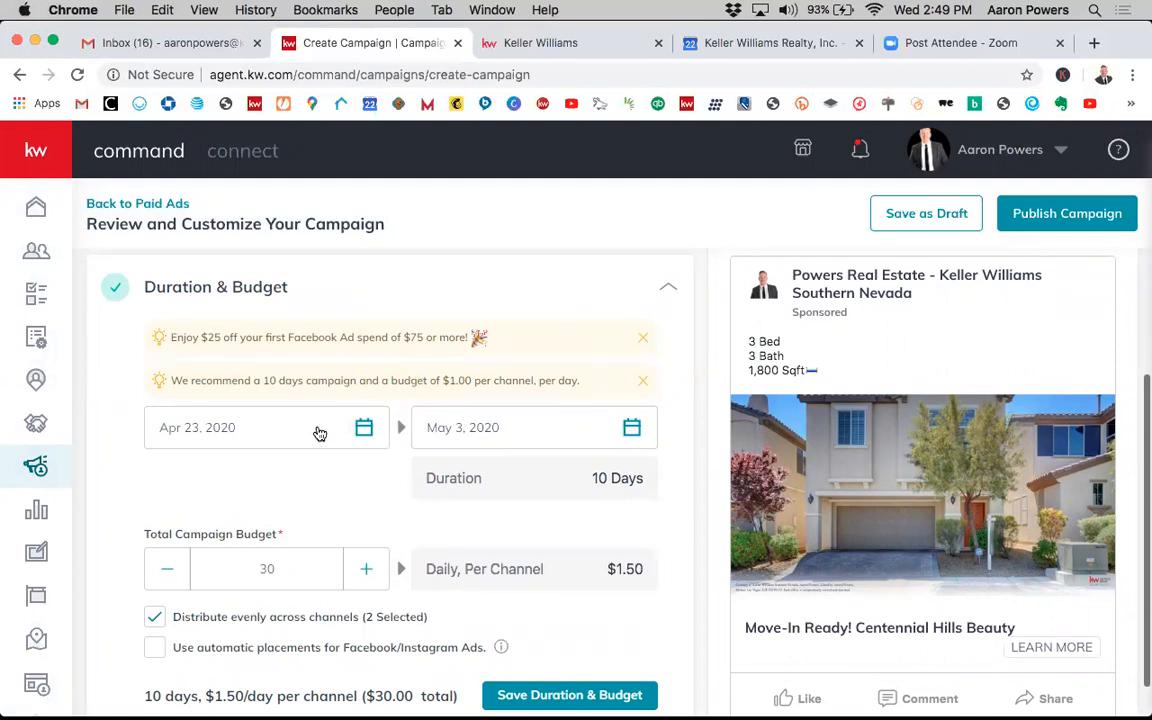
scroll(332, 412, up, 1)
scroll(364, 445, down, 1)
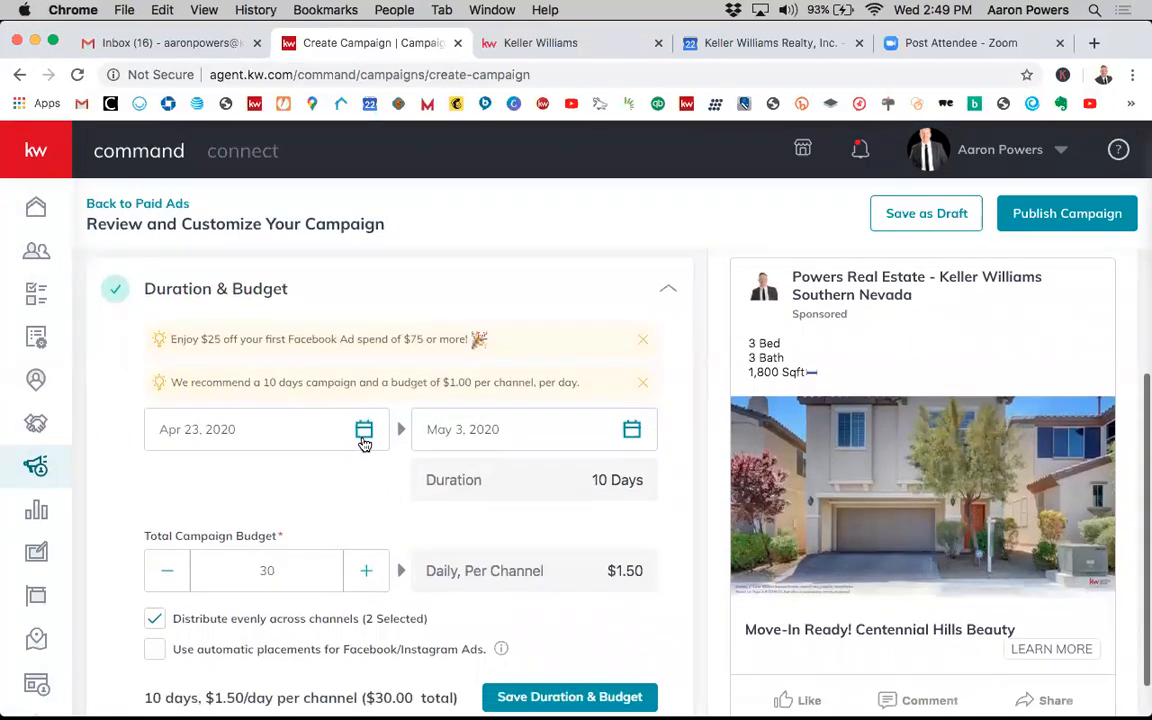
scroll(393, 415, up, 1)
scroll(395, 420, down, 1)
scroll(614, 392, down, 1)
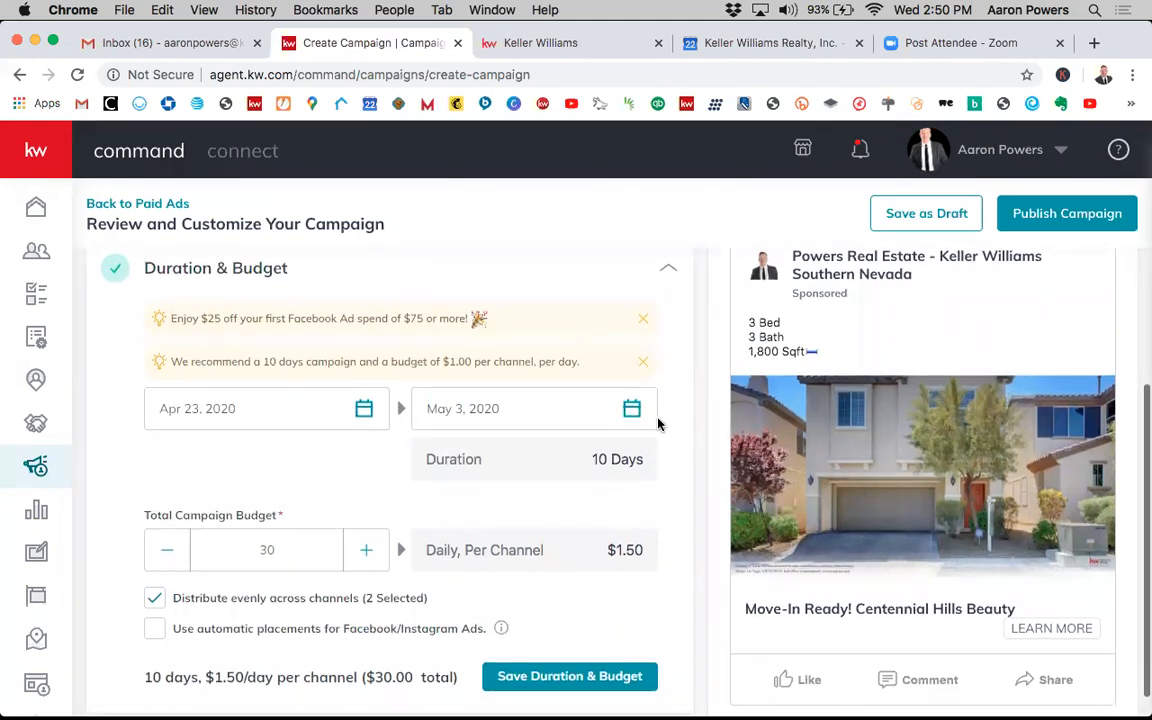
scroll(669, 438, up, 1)
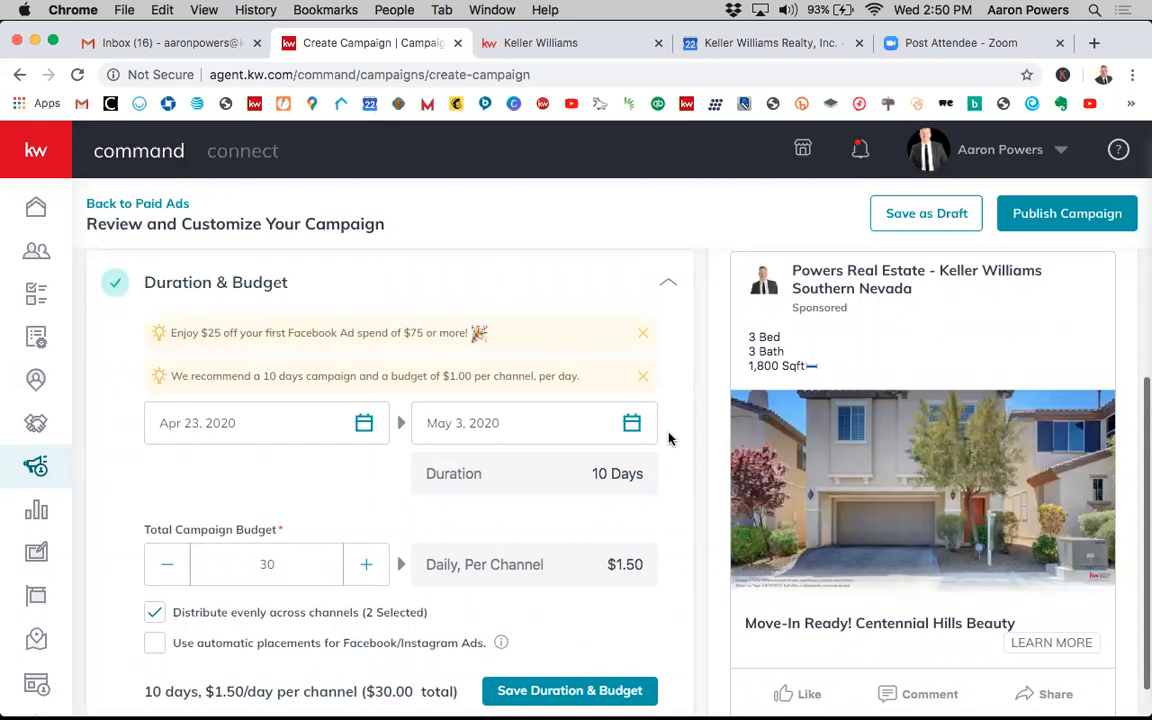
- Collapse and reopen the Duration & Budget section to review its summary and budget options
click(642, 283)
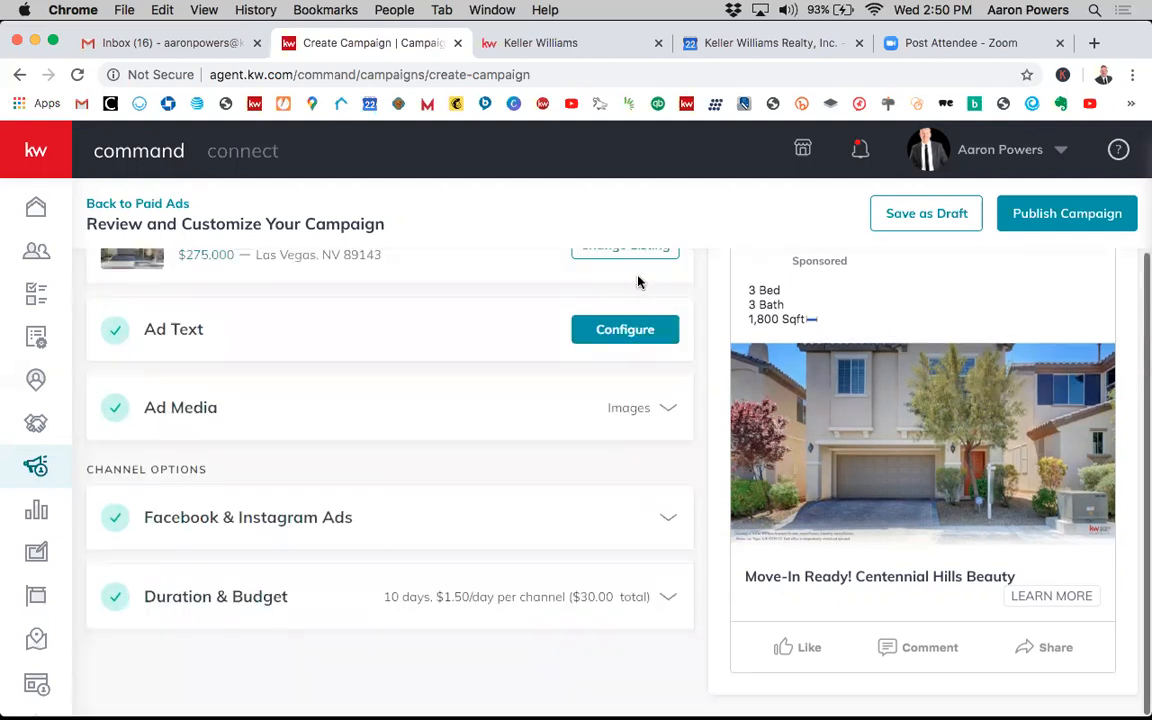
click(470, 607)
scroll(598, 474, down, 1)
scroll(598, 474, up, 1)
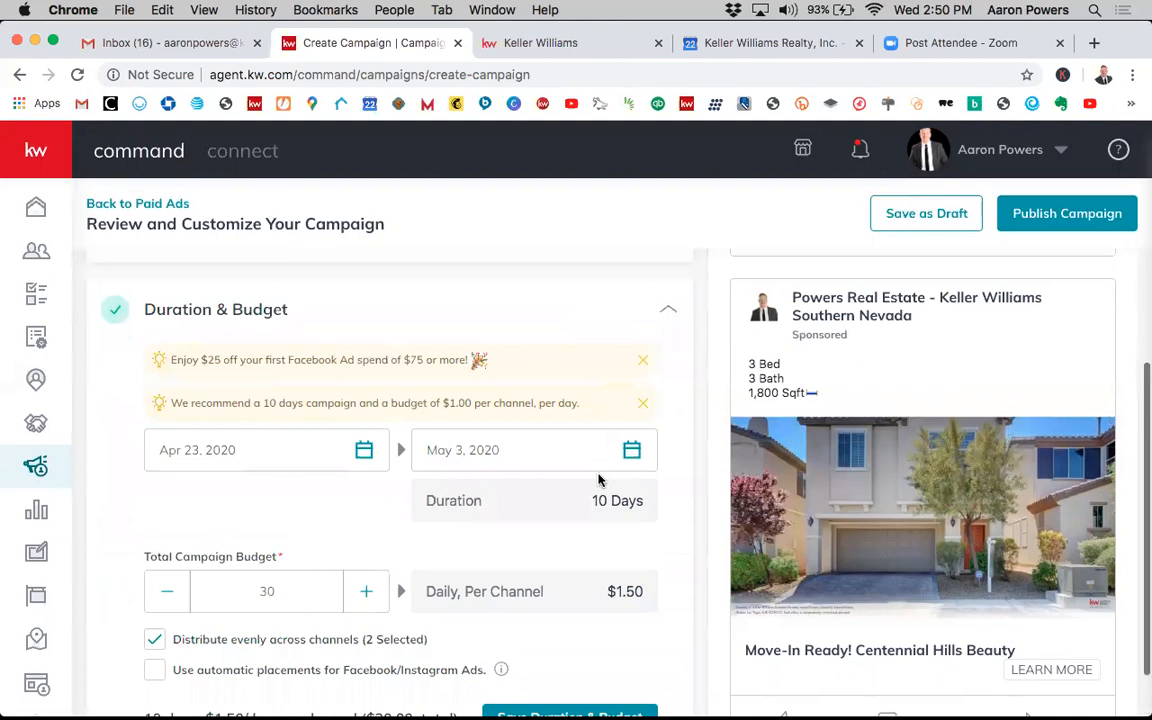
scroll(598, 474, down, 1)
scroll(605, 473, up, 1)
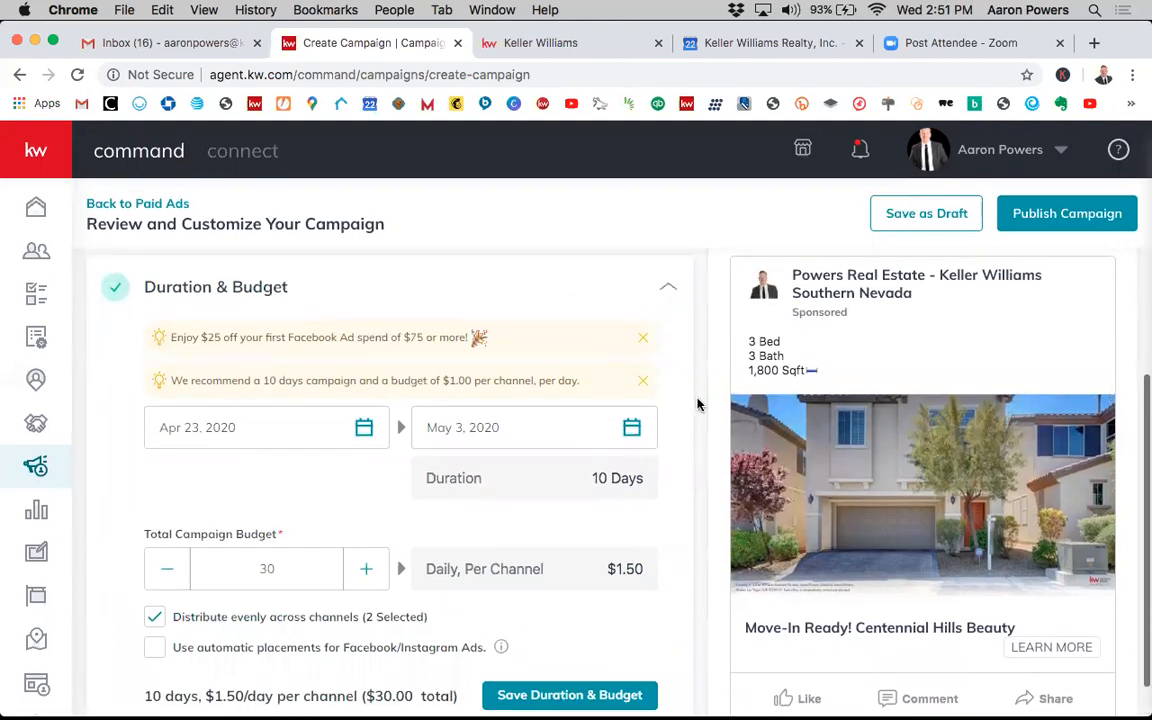
scroll(698, 404, up, 1)
scroll(698, 404, down, 1)
scroll(698, 404, up, 2)
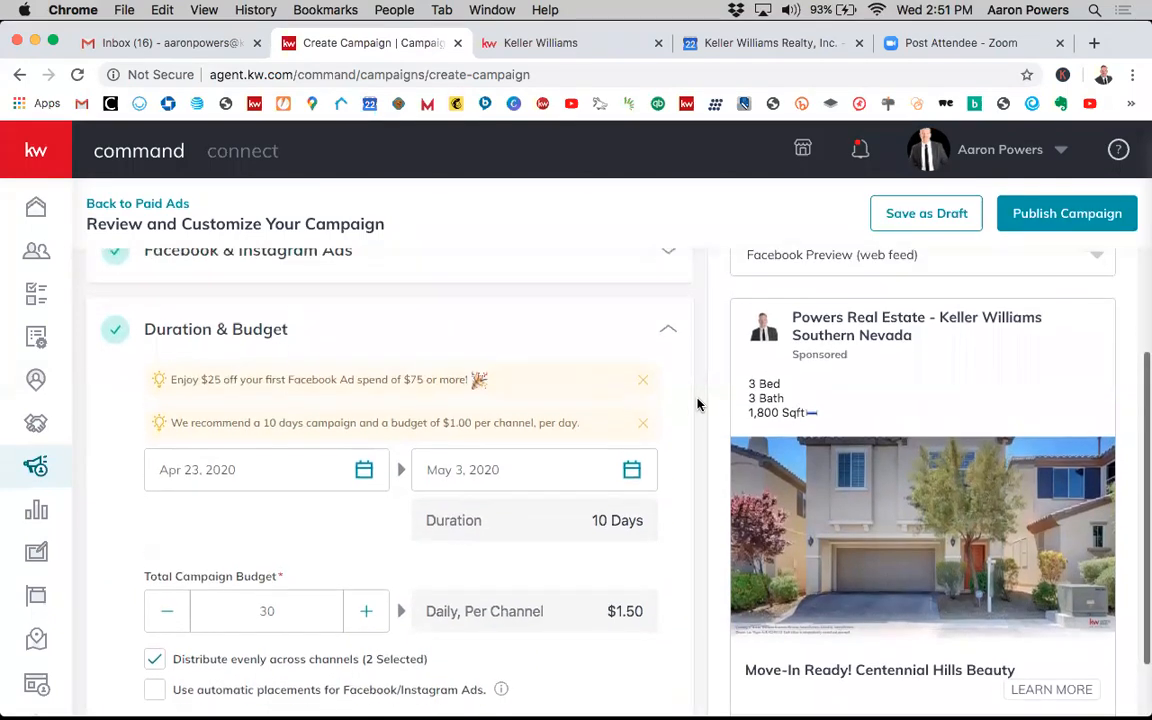
scroll(698, 404, down, 1)
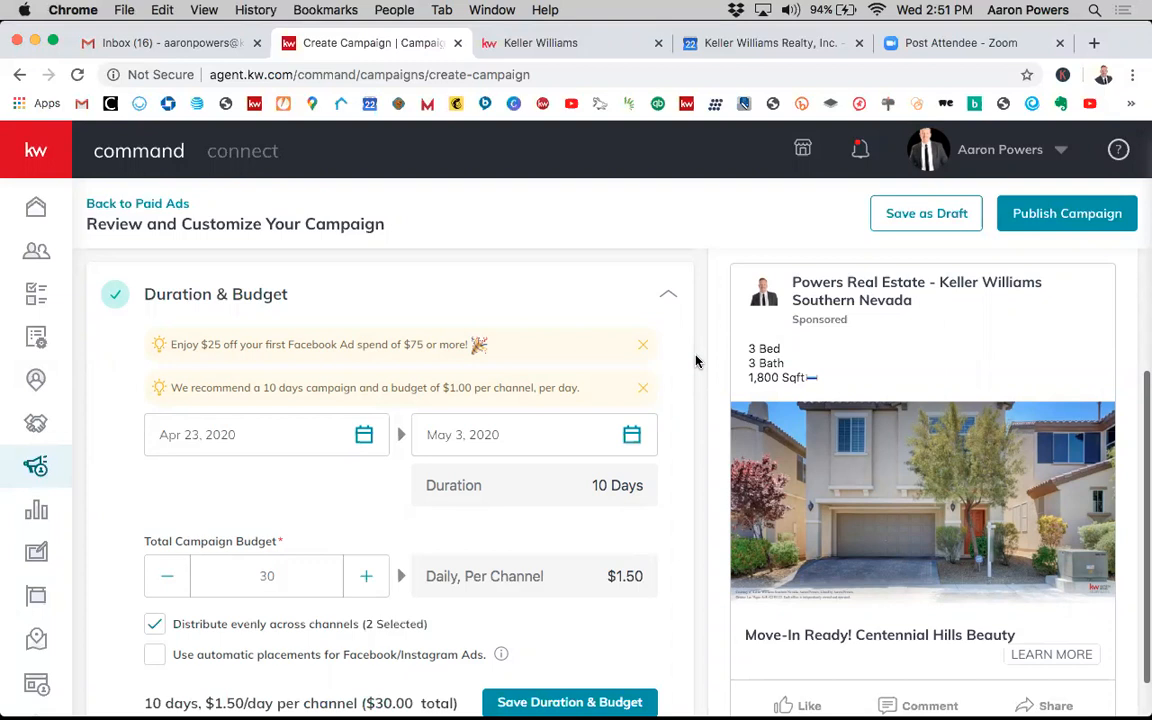
scroll(697, 361, down, 1)
scroll(697, 361, up, 1)
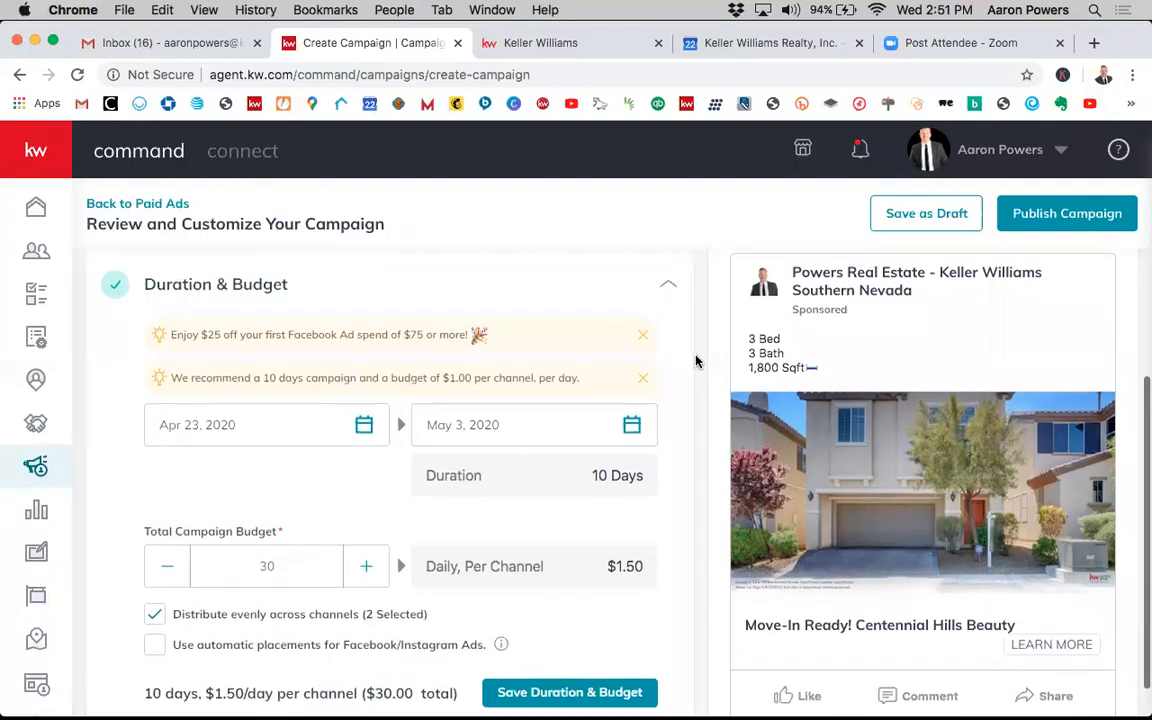
scroll(697, 361, down, 1)
scroll(697, 361, down, 1)
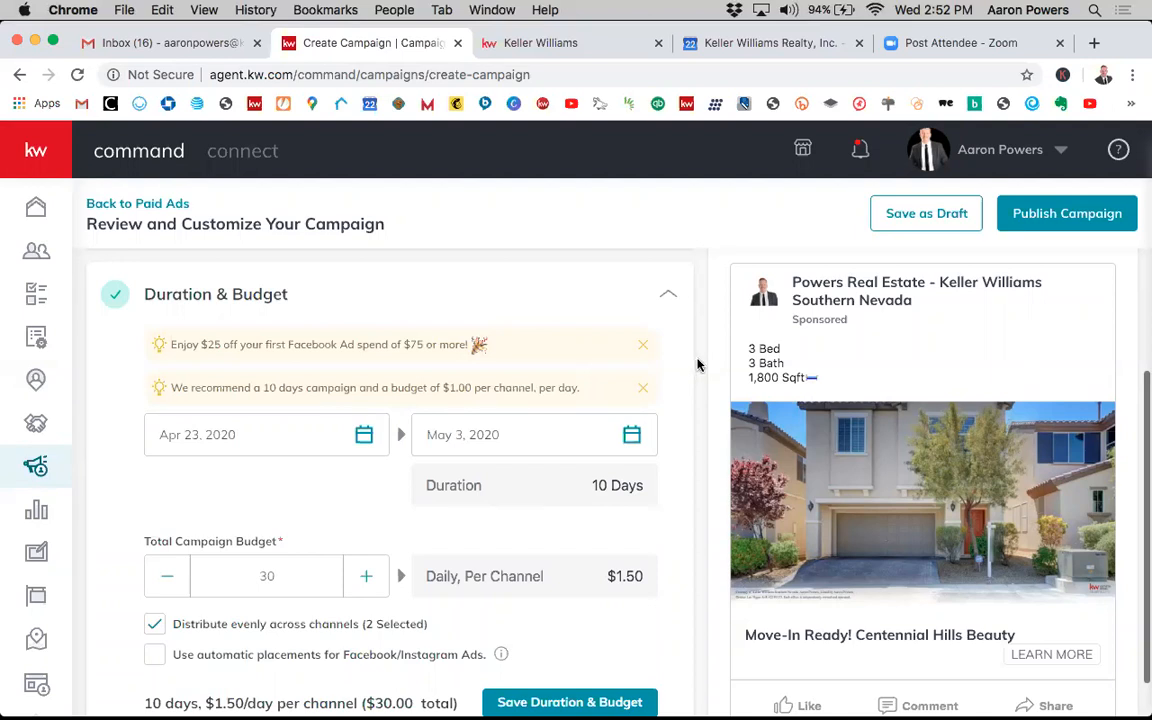
scroll(698, 365, down, 1)
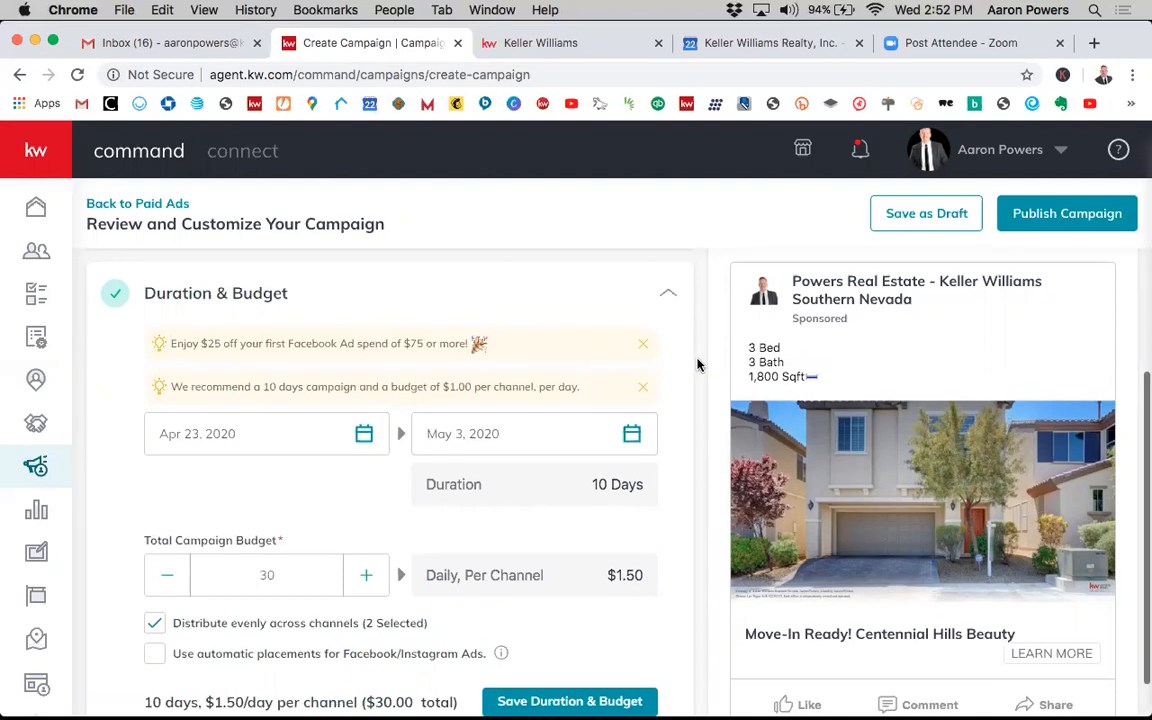
scroll(698, 365, down, 2)
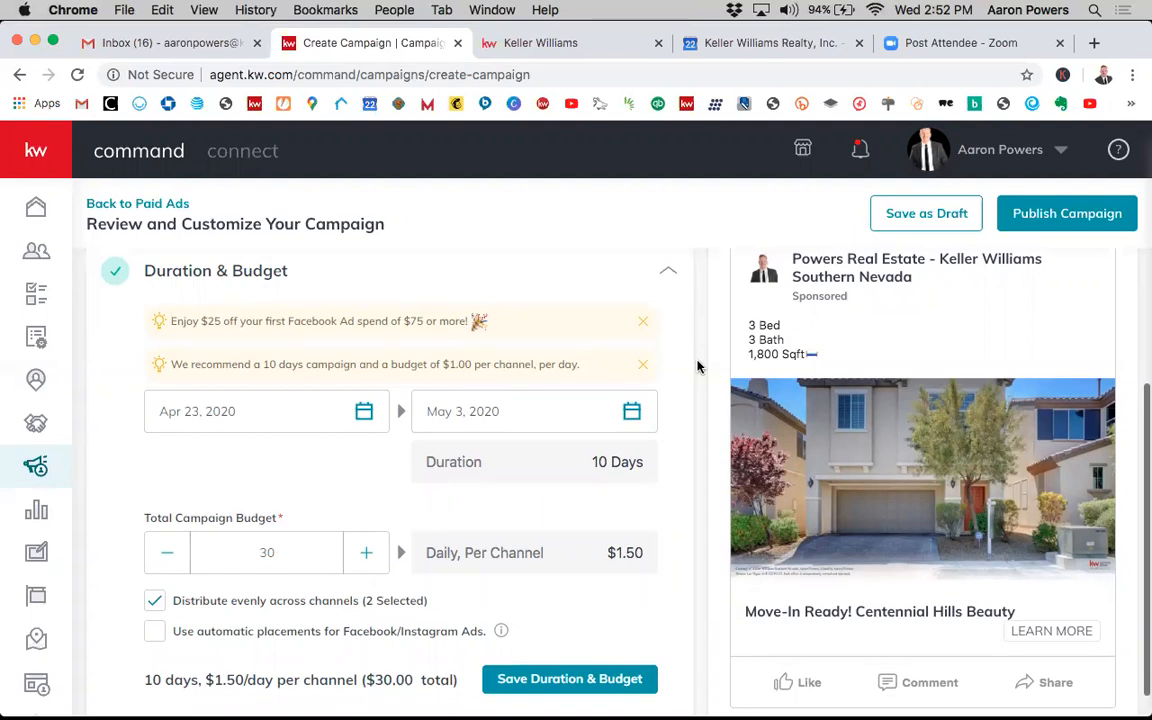
scroll(698, 367, up, 2)
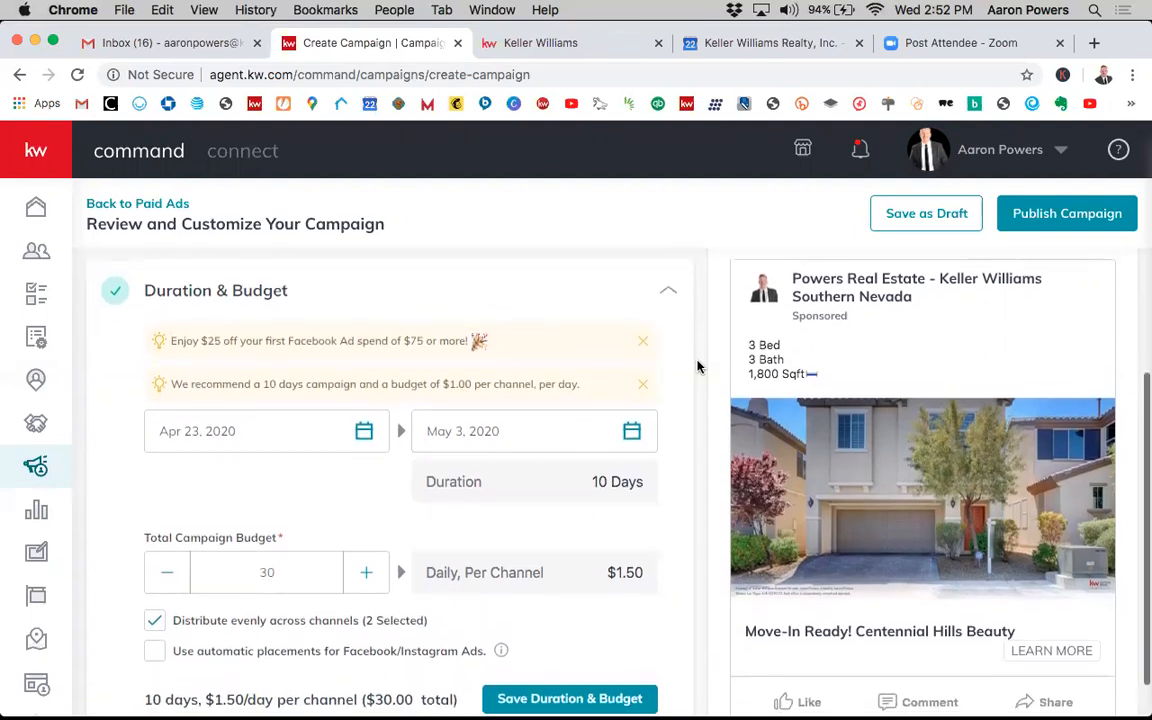
scroll(698, 367, down, 1)
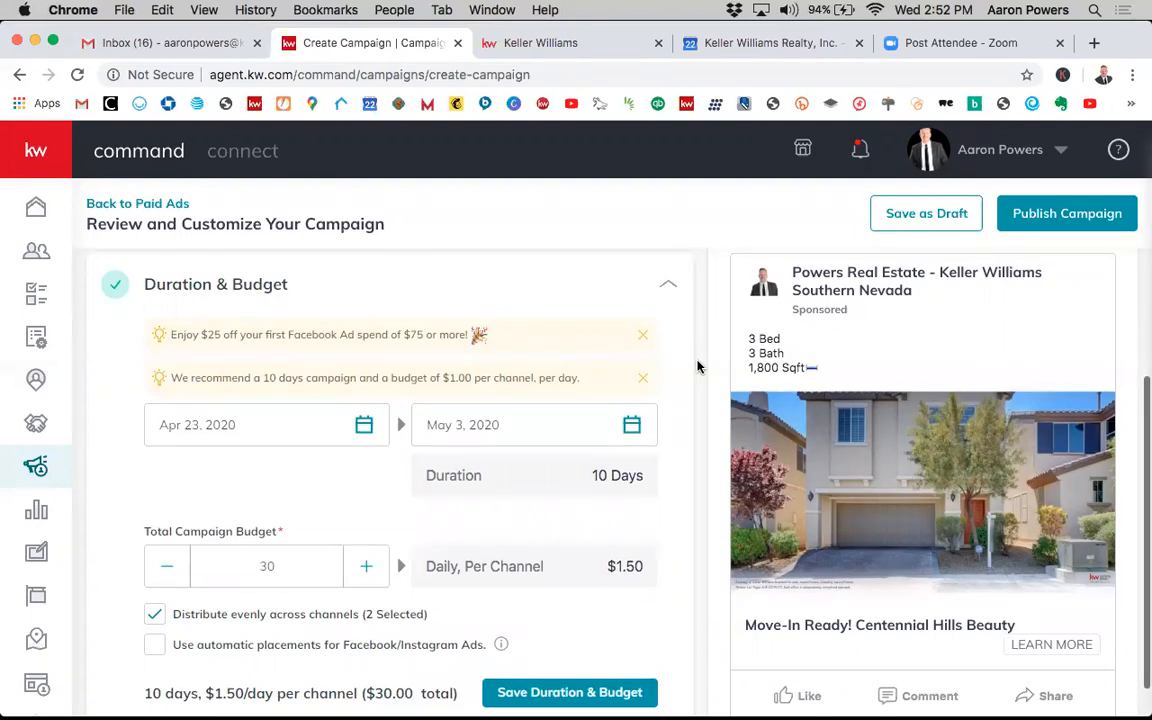
scroll(698, 367, up, 1)
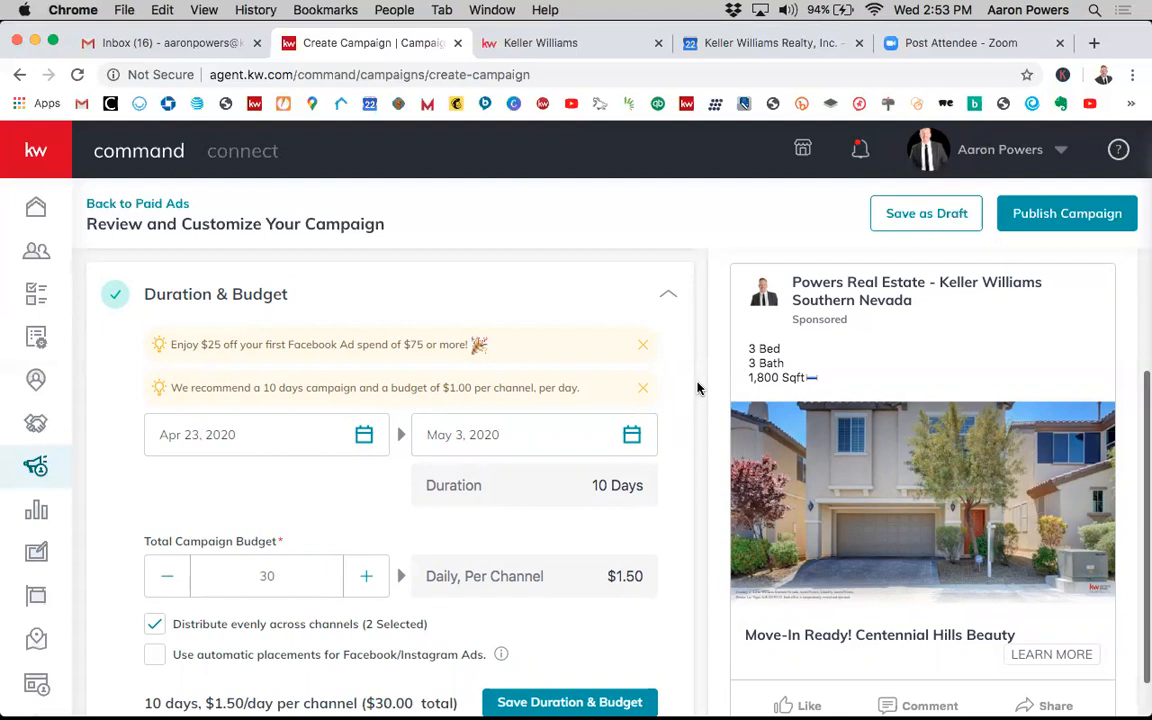
scroll(698, 398, down, 2)
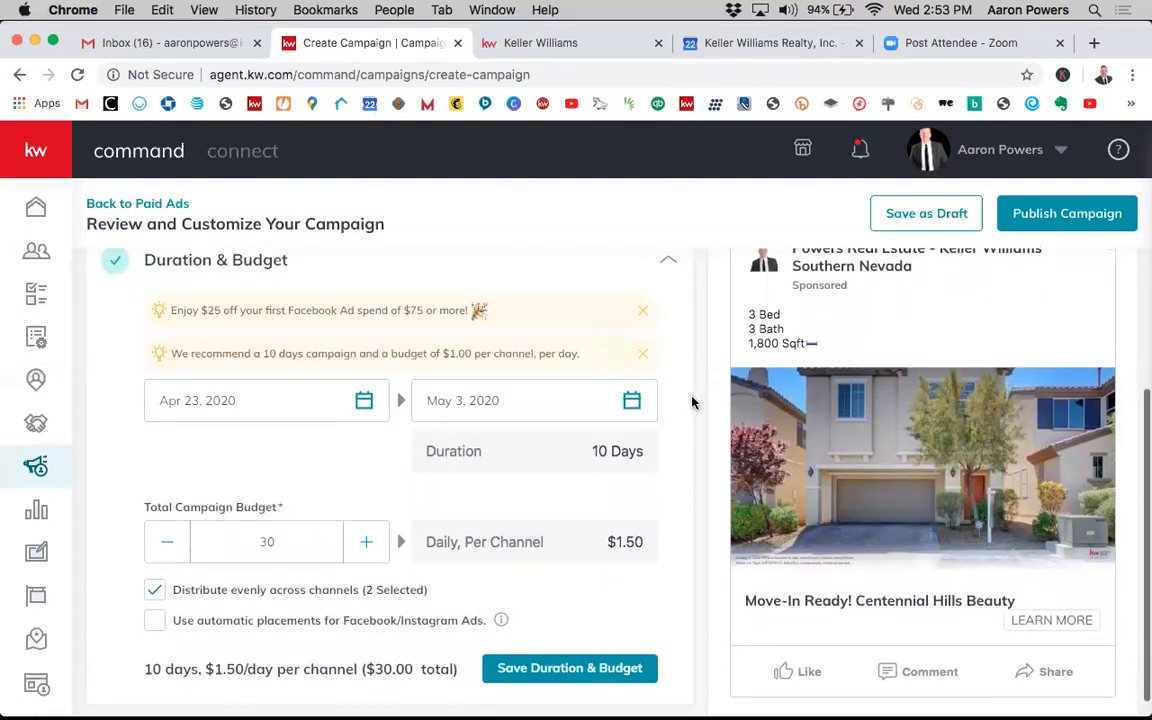
scroll(692, 400, down, 1)
scroll(650, 383, up, 1)
scroll(692, 411, down, 2)
scroll(646, 395, up, 1)
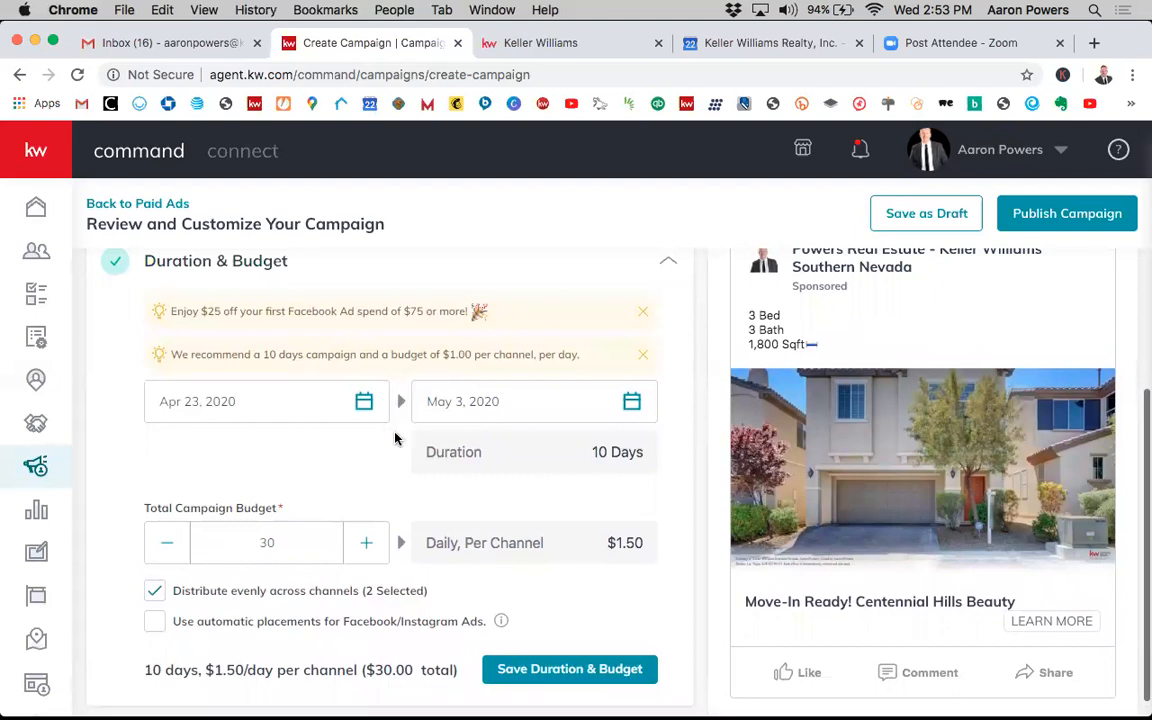
scroll(396, 437, down, 1)
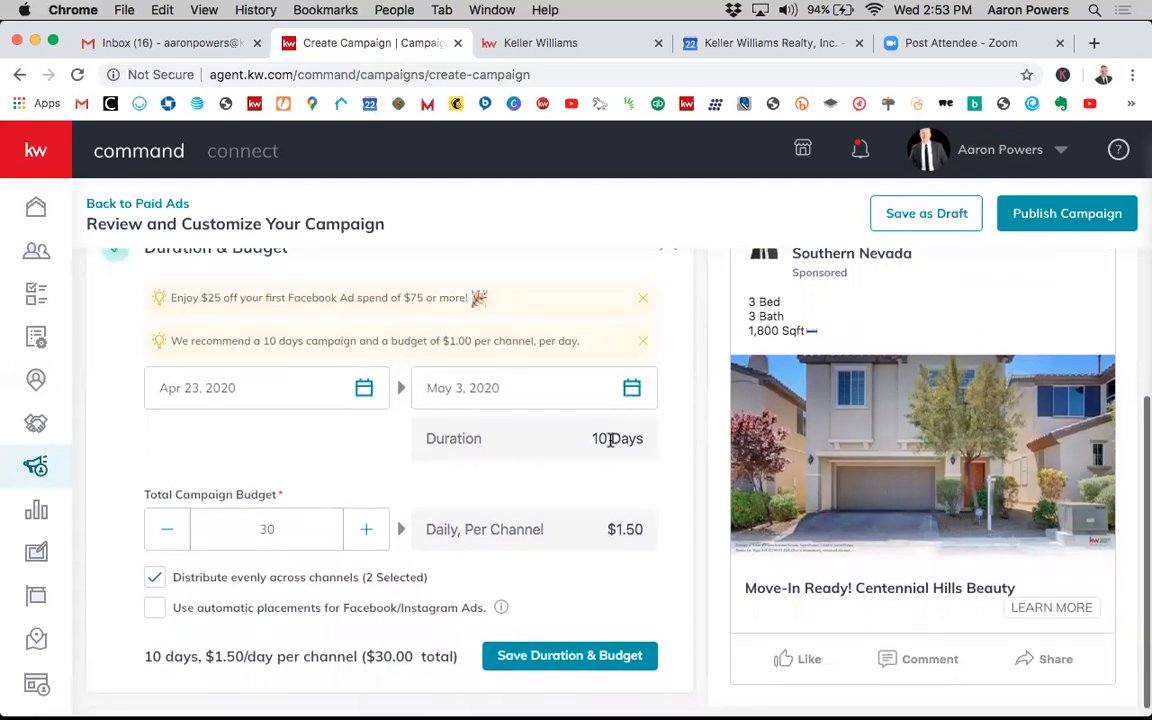
- Set the campaign end date to May 20, 2020
click(634, 396)
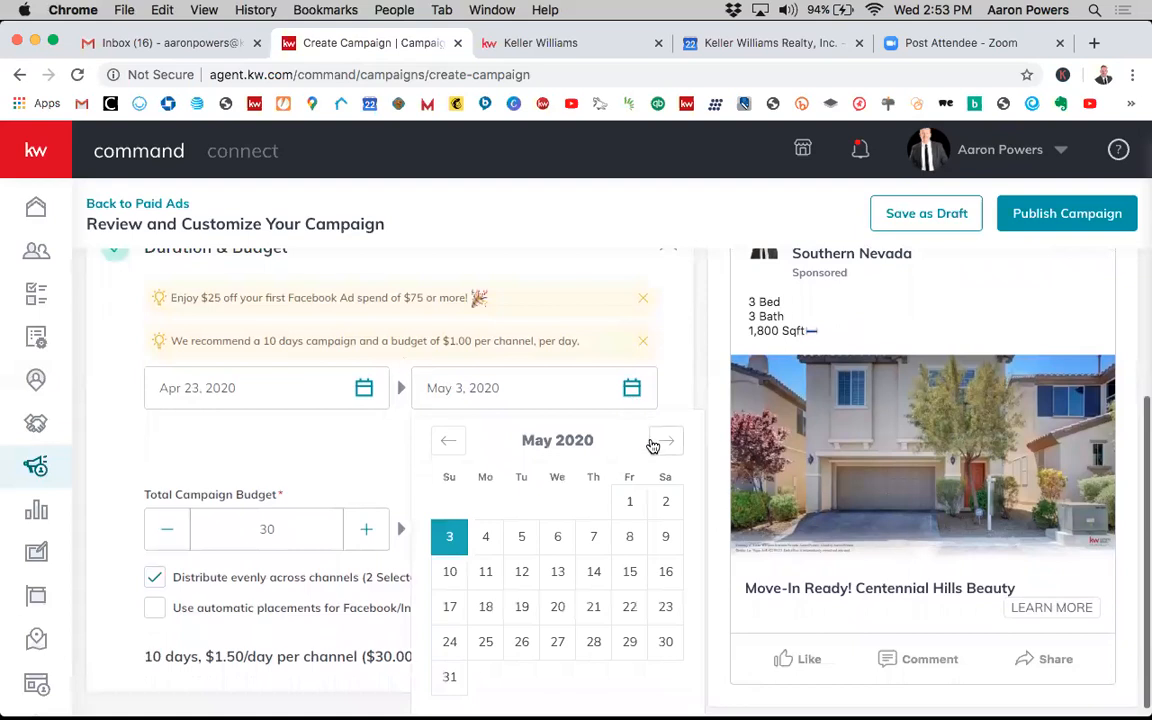
scroll(640, 460, down, 1)
click(557, 593)
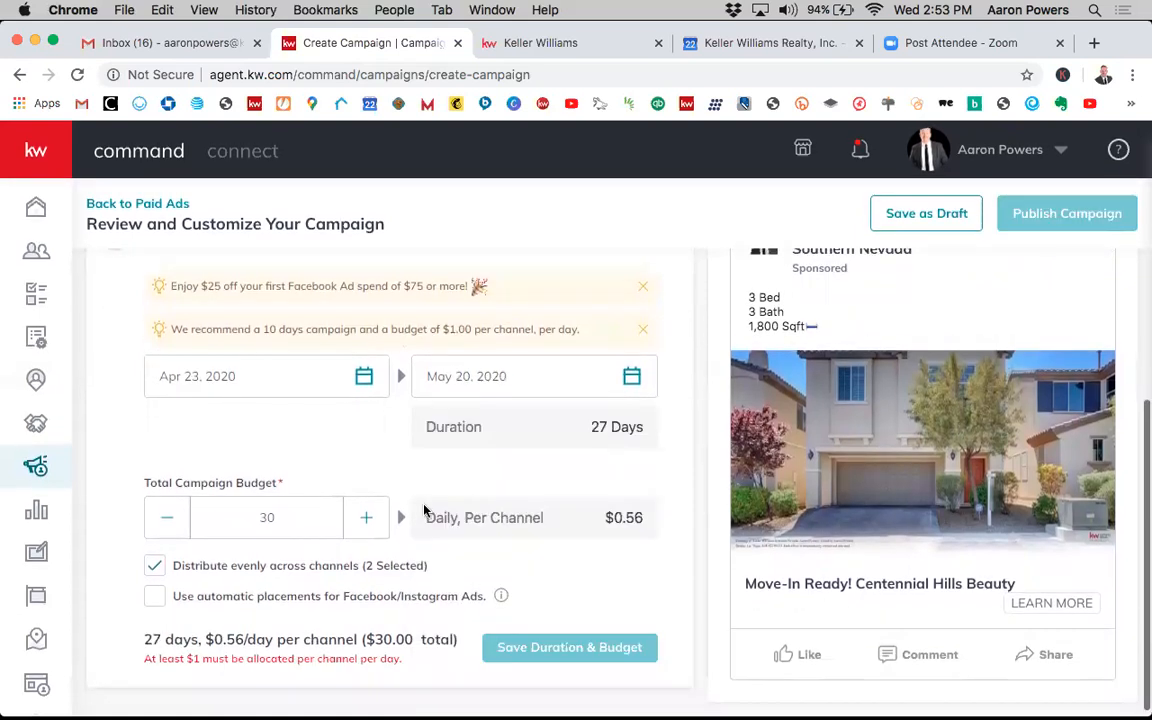
scroll(382, 465, down, 1)
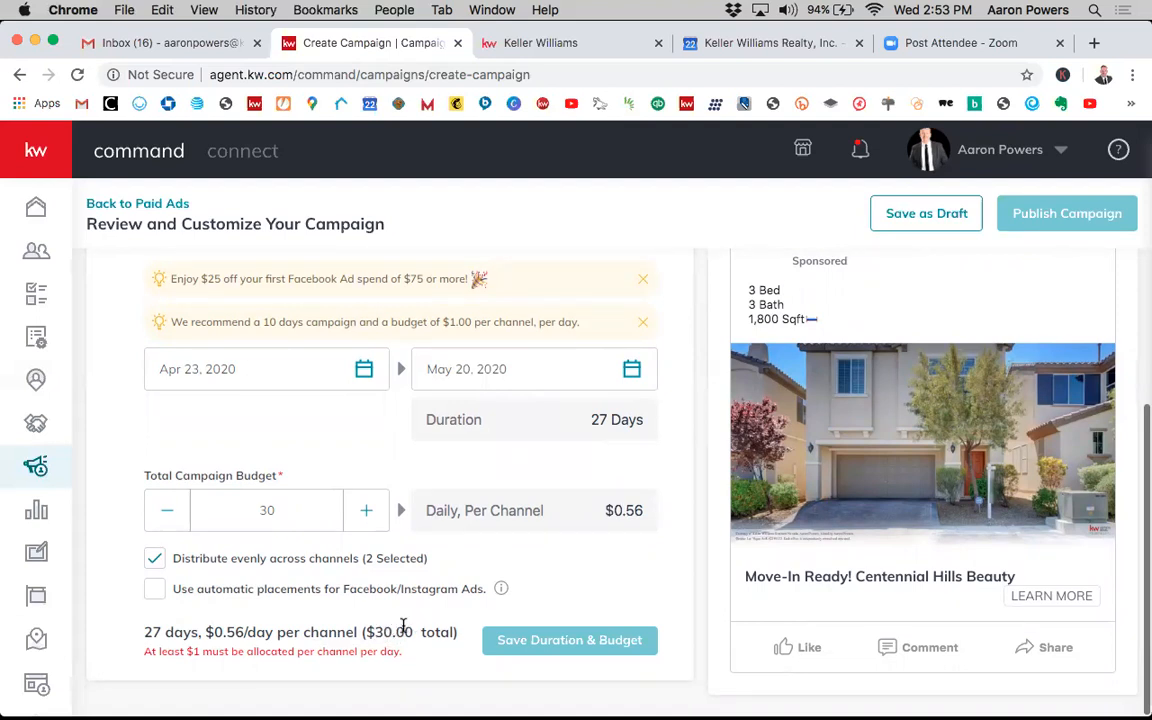
- Raise the total campaign budget to 54 so each channel gets $1.00 per day
click(367, 511)
click(367, 511)
click(367, 511)
click(367, 511)
click(368, 511)
click(368, 511)
click(368, 511)
click(368, 511)
click(368, 511)
click(368, 511)
click(368, 511)
click(368, 511)
click(368, 511)
click(368, 511)
click(368, 511)
click(368, 511)
click(368, 511)
click(368, 511)
click(368, 511)
click(368, 511)
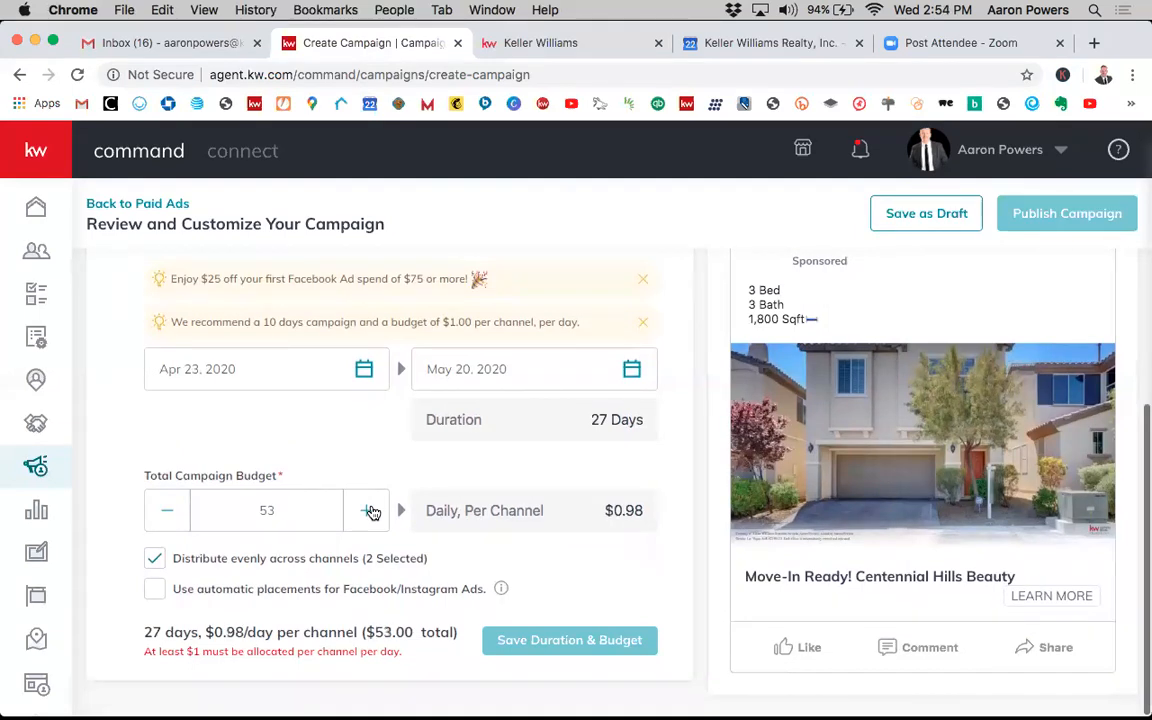
click(368, 511)
click(368, 511)
click(368, 511)
click(183, 517)
click(183, 517)
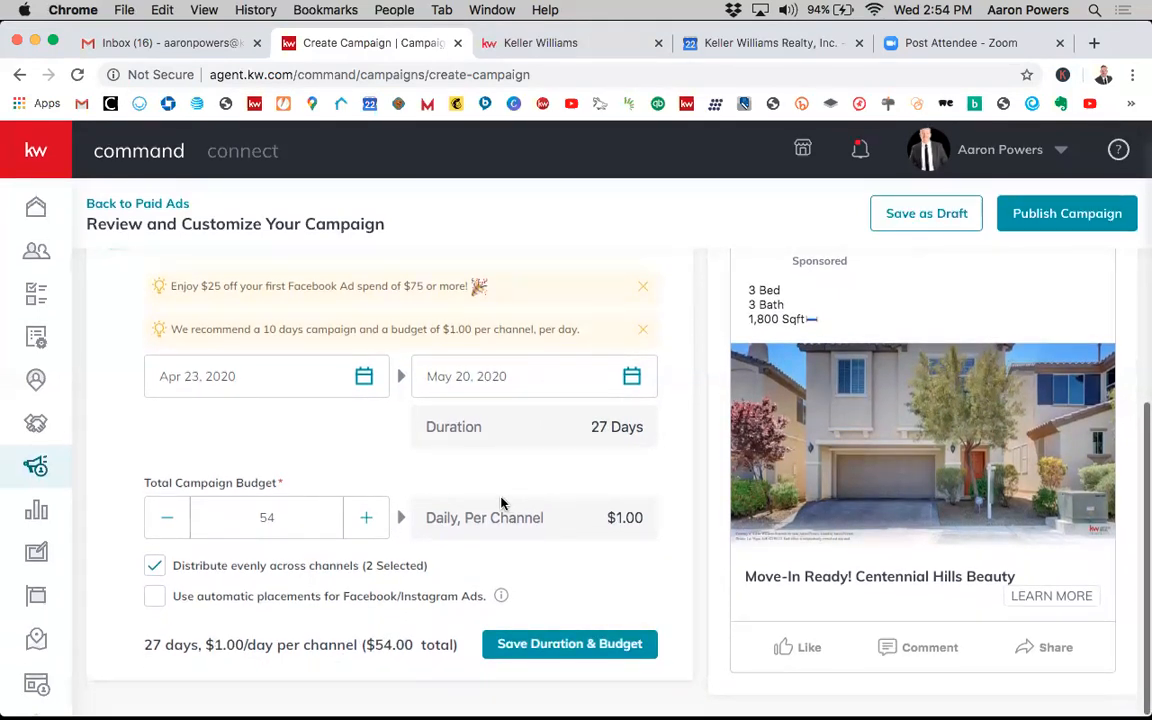
click(157, 569)
scroll(272, 606, down, 3)
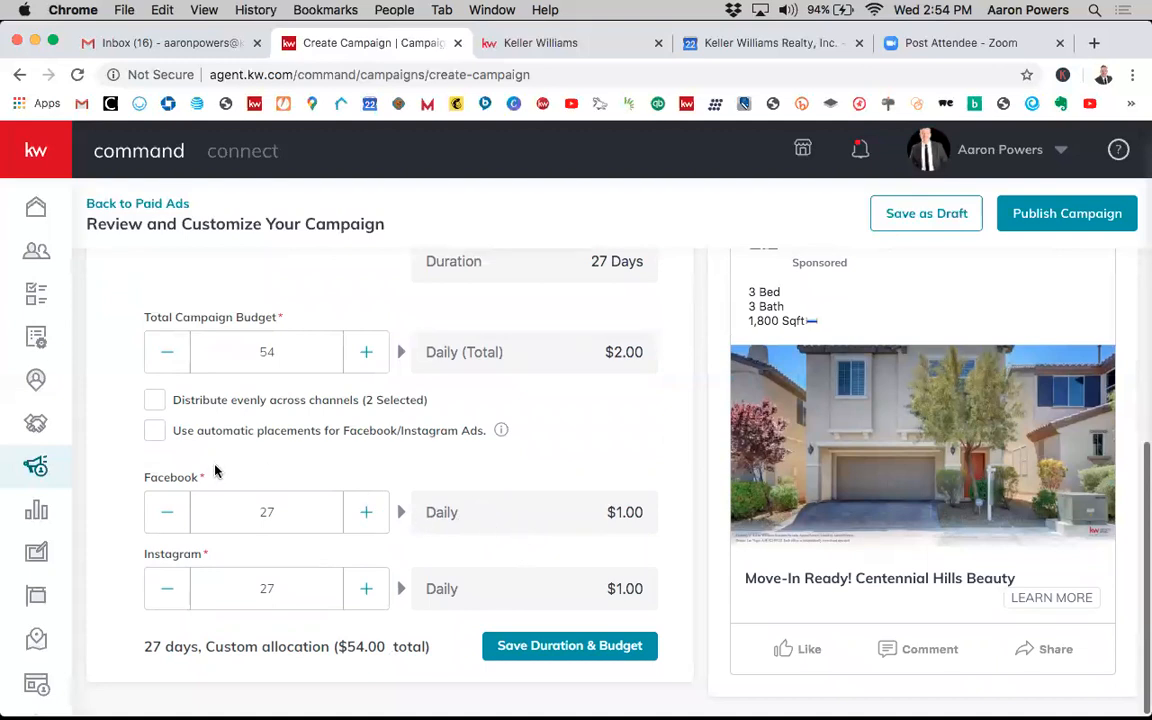
click(161, 409)
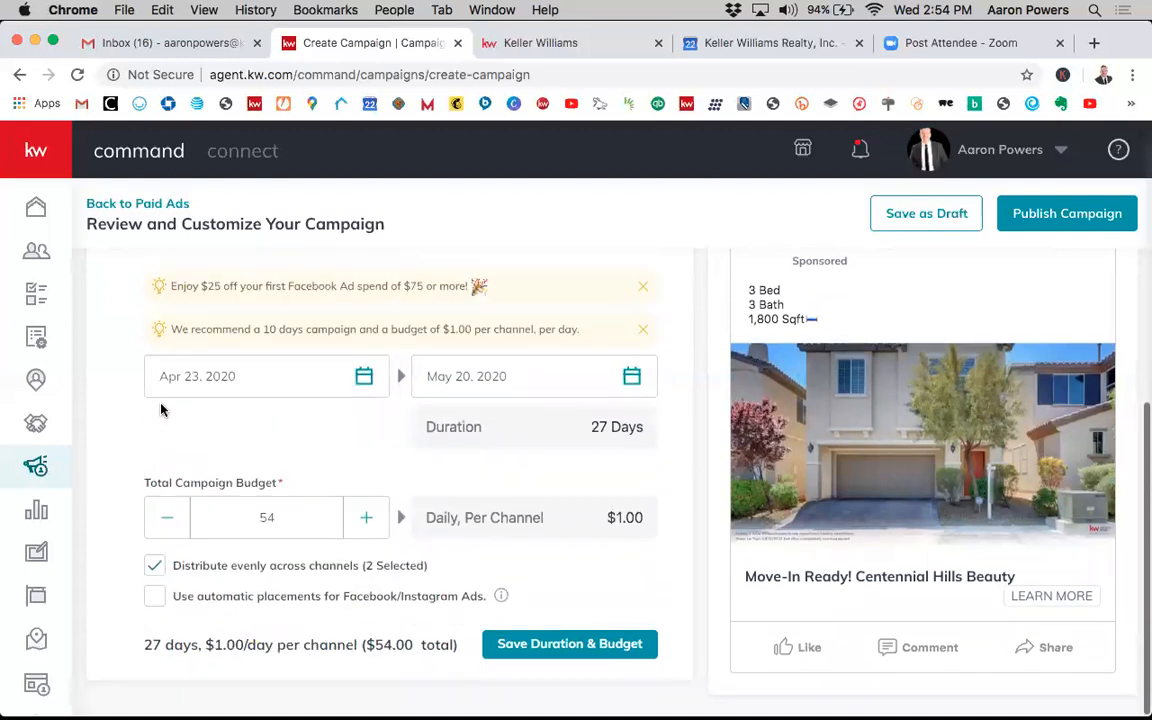
scroll(300, 470, down, 1)
mouse_move(497, 599)
click(154, 596)
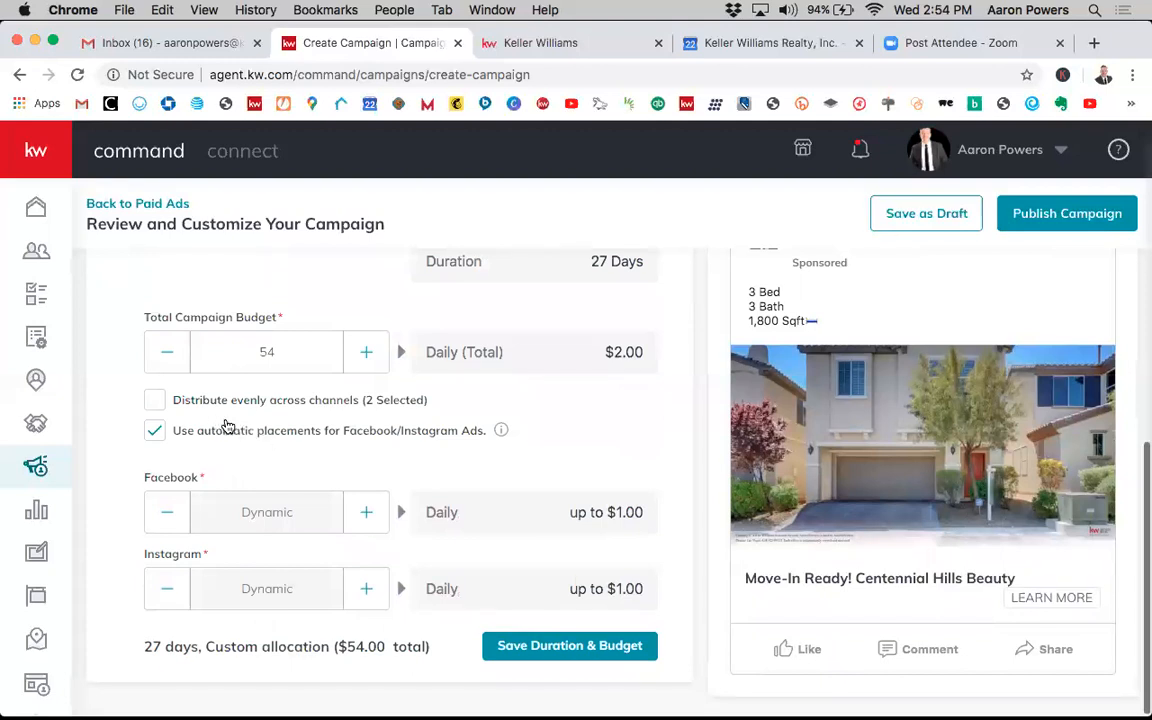
click(157, 404)
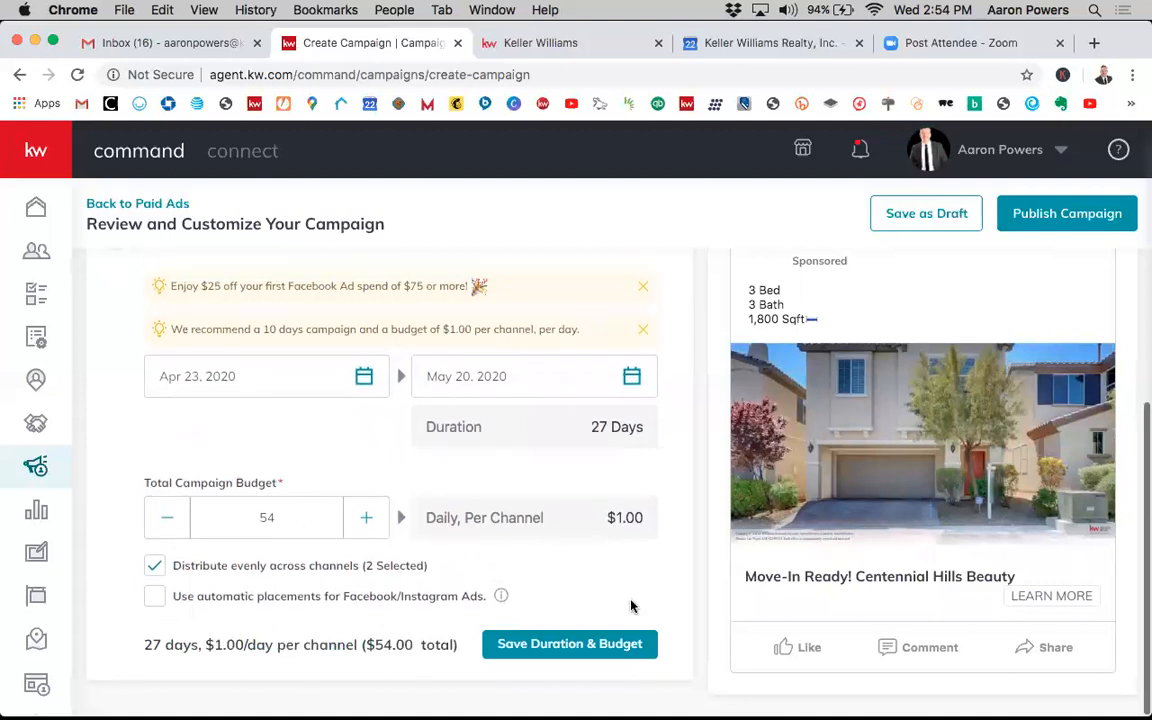
- Save the Duration & Budget settings
click(571, 645)
scroll(694, 615, up, 1)
scroll(697, 615, down, 1)
scroll(707, 555, up, 1)
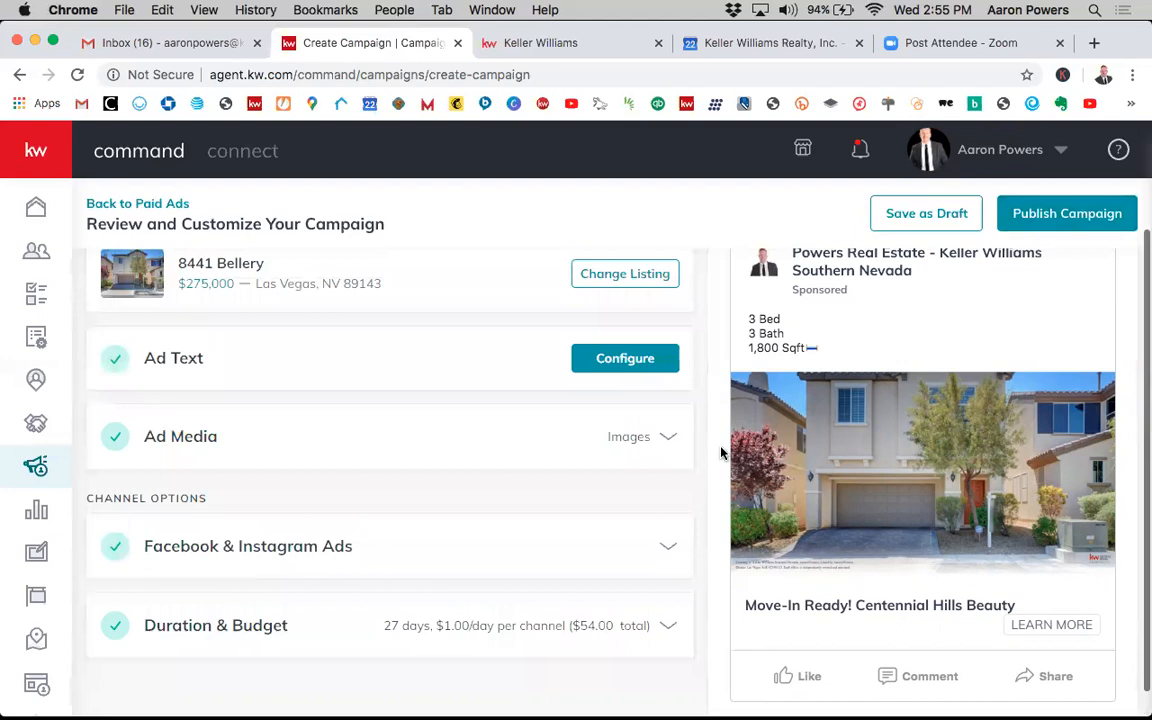
- Save the campaign as a draft and confirm
scroll(720, 452, up, 4)
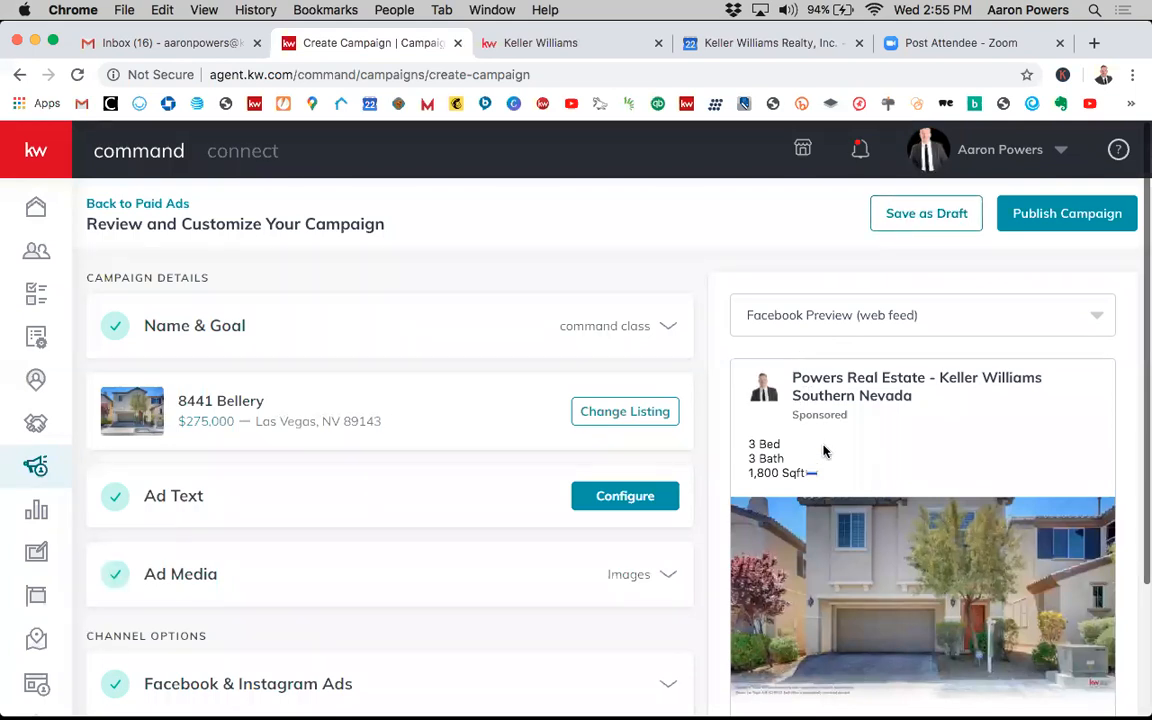
scroll(825, 453, down, 5)
scroll(830, 460, up, 5)
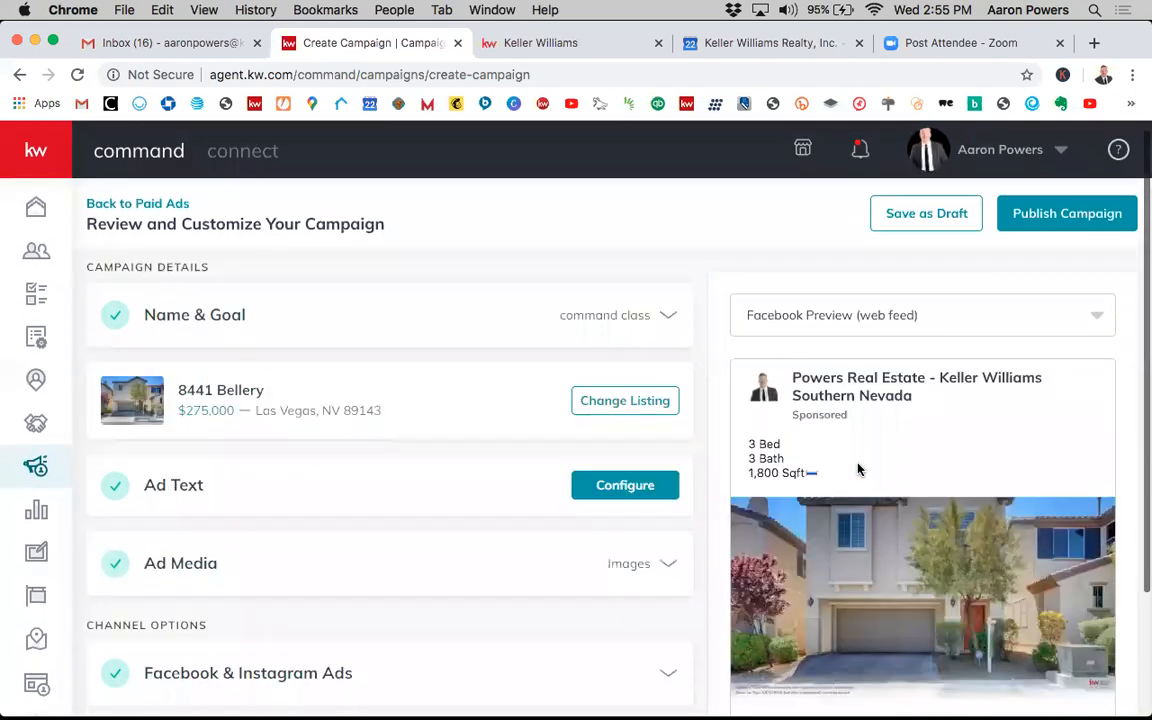
click(918, 219)
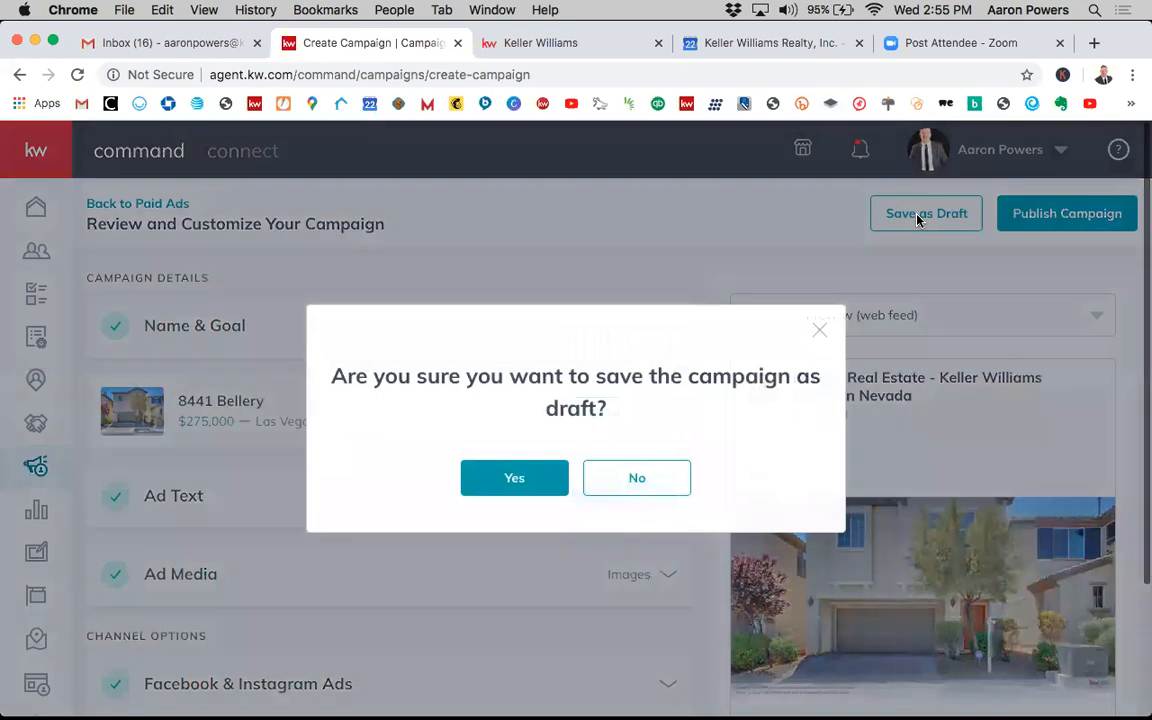
click(517, 480)
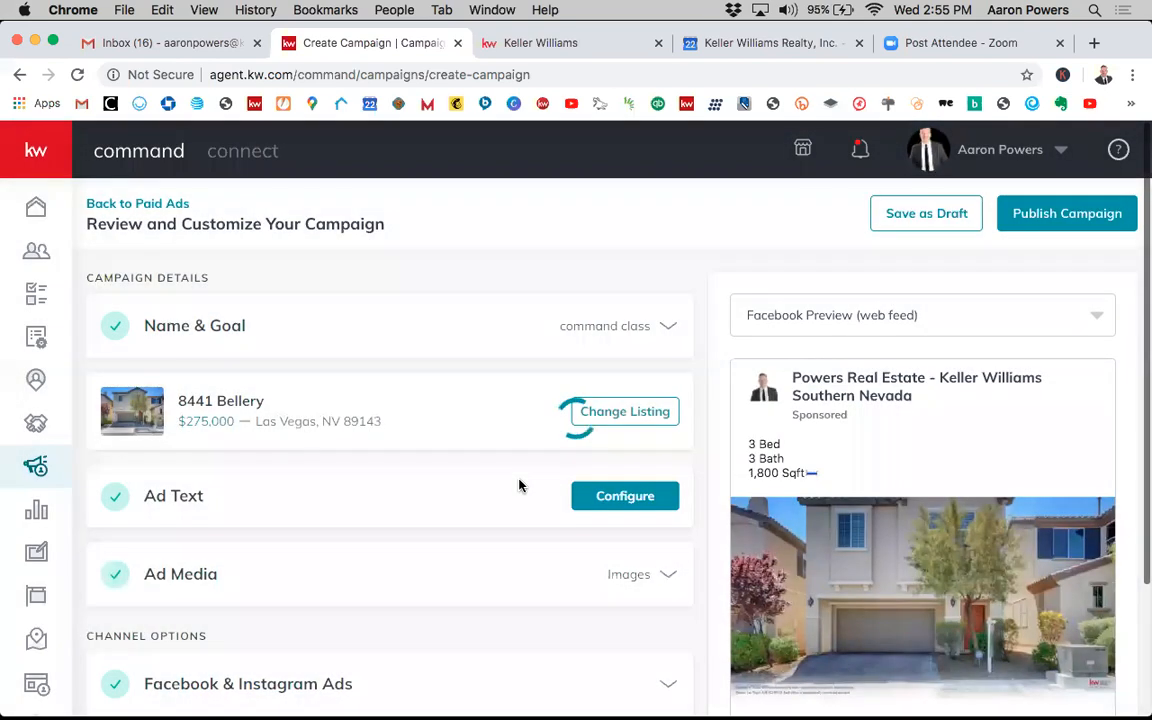